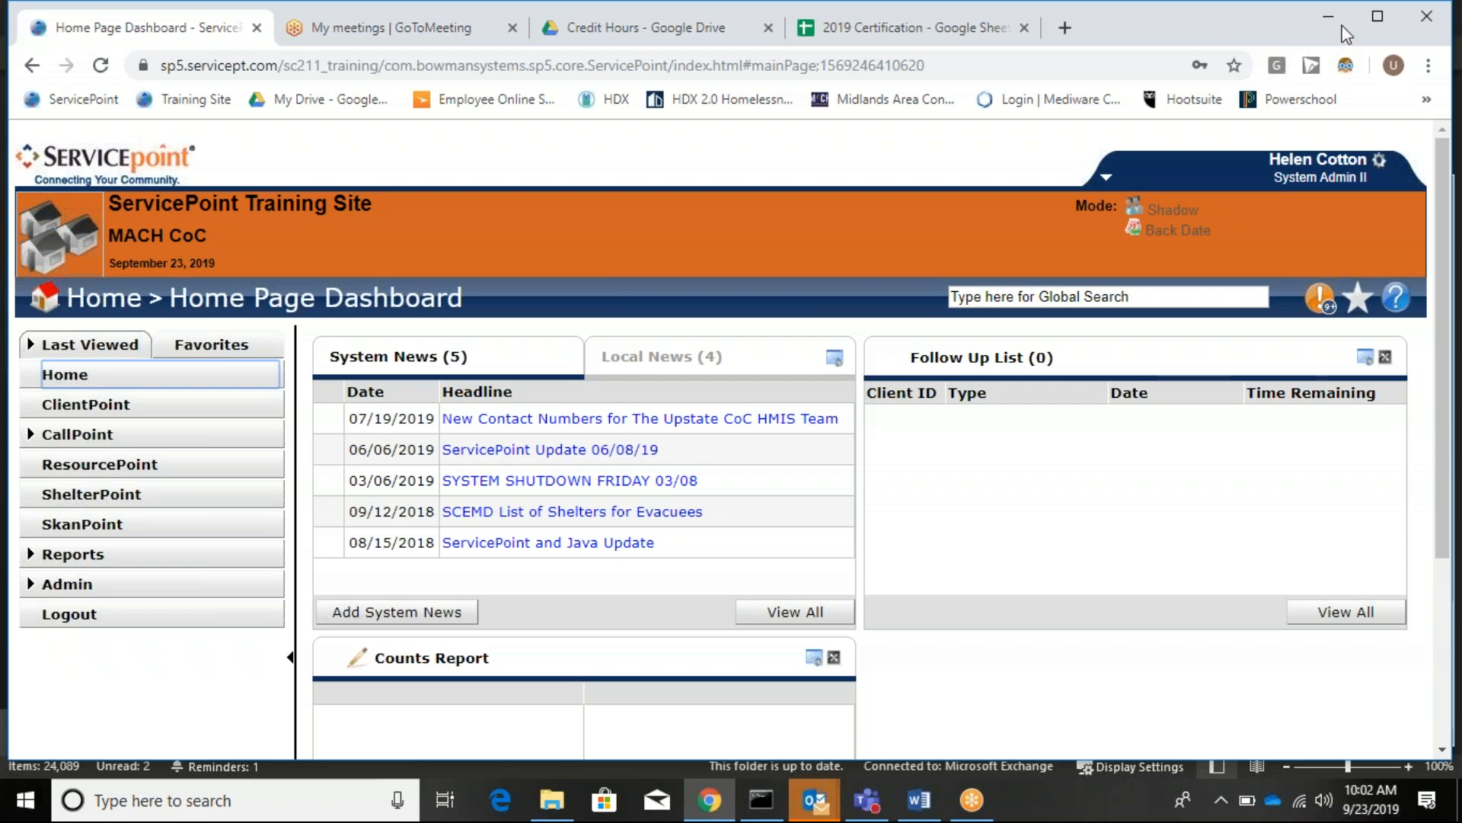
Enter the client's first and last name in the ClientPoint client search.
{"action": "left_click", "coordinate": [1367, 30]}
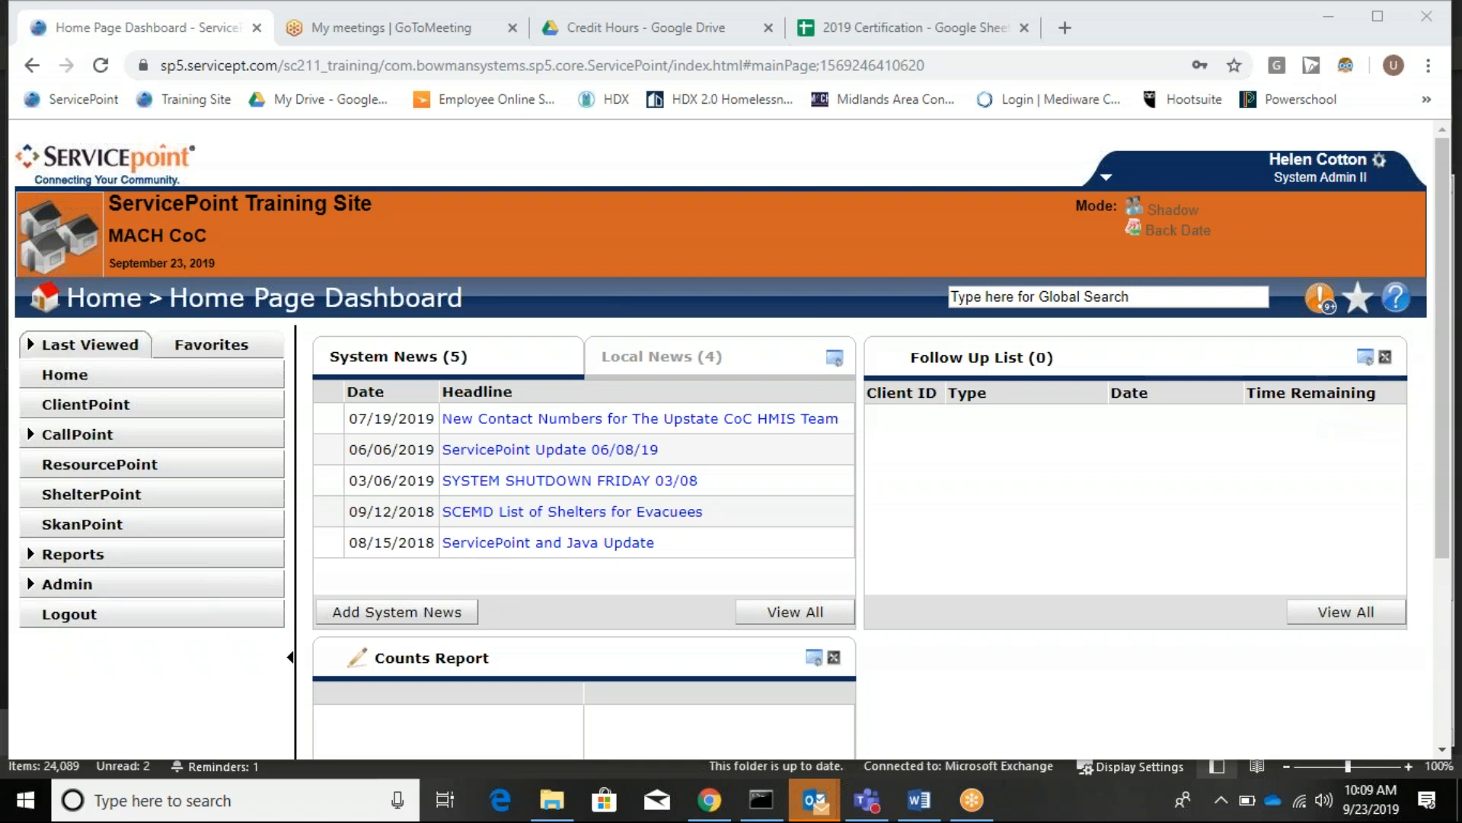
{"action": "left_click", "coordinate": [164, 416]}
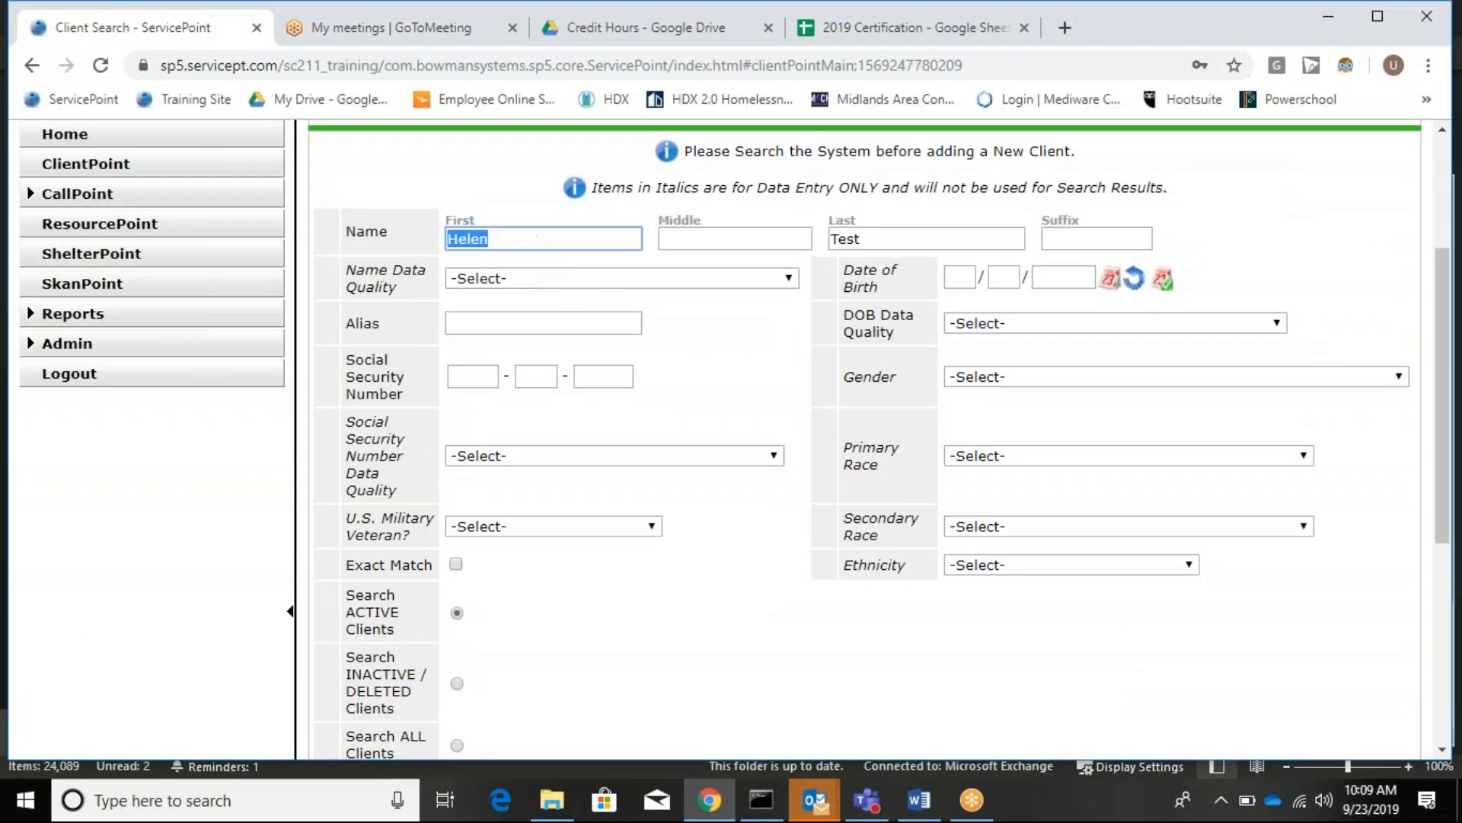
{"action": "type", "text": "Cathy"}
{"action": "key", "text": "Tab"}
{"action": "key", "text": "Tab"}
{"action": "type", "text": "Test"}
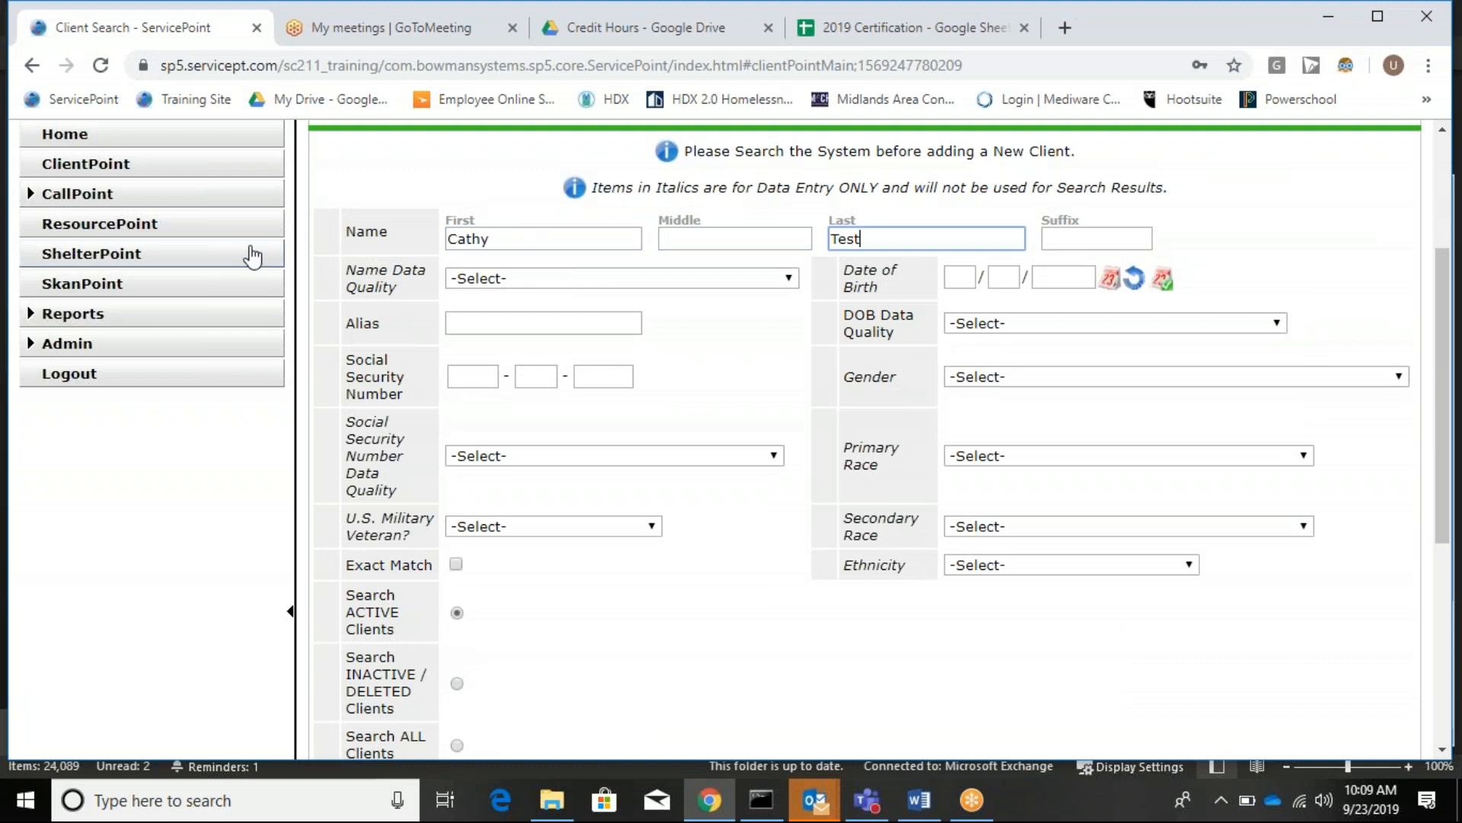
Run the client search and confirm it returns no matching records.
{"action": "scroll", "coordinate": [679, 421], "scroll_direction": "down", "scroll_amount": 3}
{"action": "left_click", "coordinate": [404, 603]}
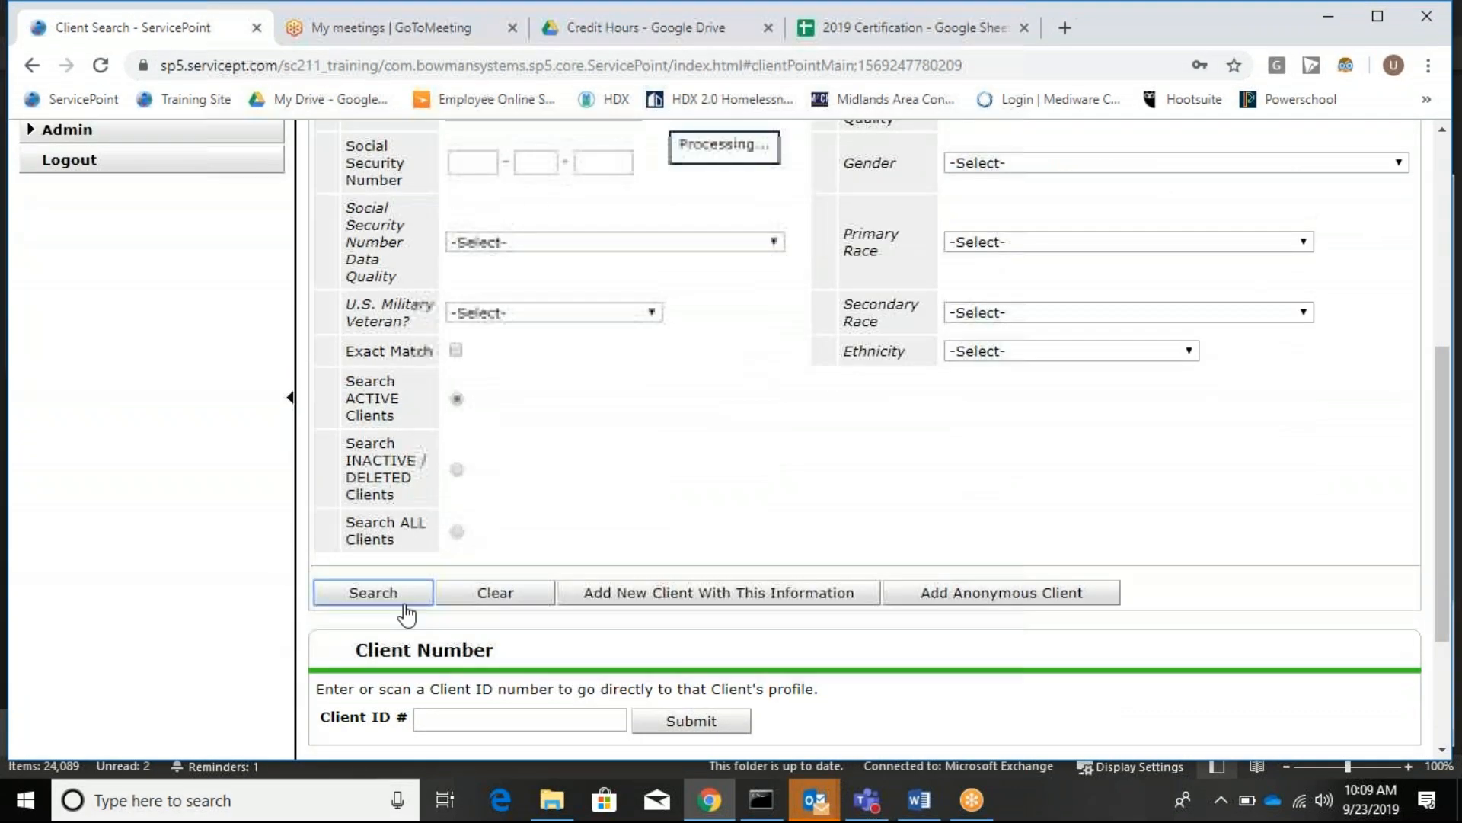
{"action": "scroll", "coordinate": [680, 607], "scroll_direction": "down", "scroll_amount": 3}
{"action": "scroll", "coordinate": [1149, 442], "scroll_direction": "up", "scroll_amount": 2}
{"action": "scroll", "coordinate": [1148, 443], "scroll_direction": "down", "scroll_amount": 2}
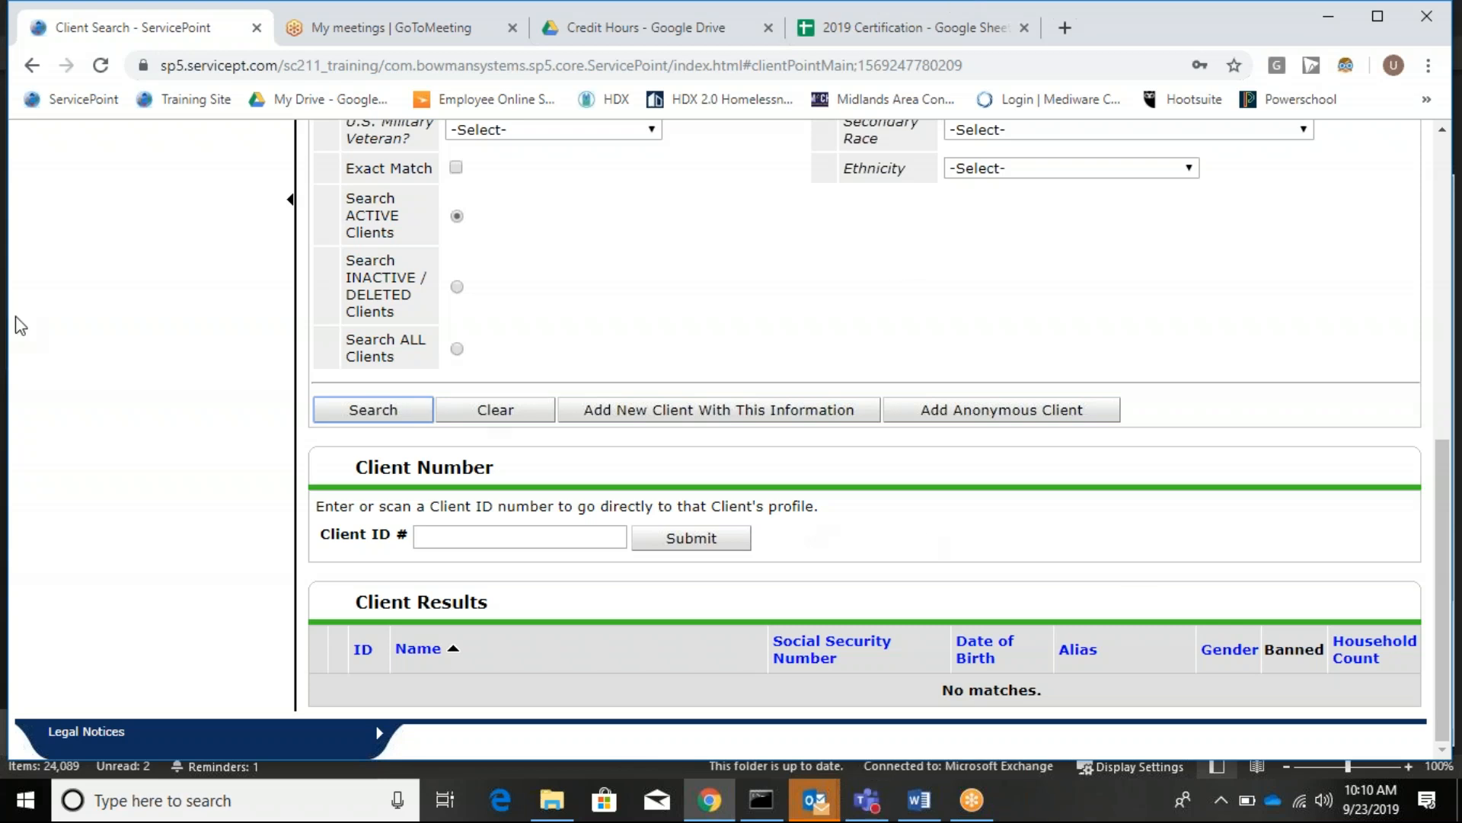
{"action": "scroll", "coordinate": [686, 483], "scroll_direction": "up", "scroll_amount": 7}
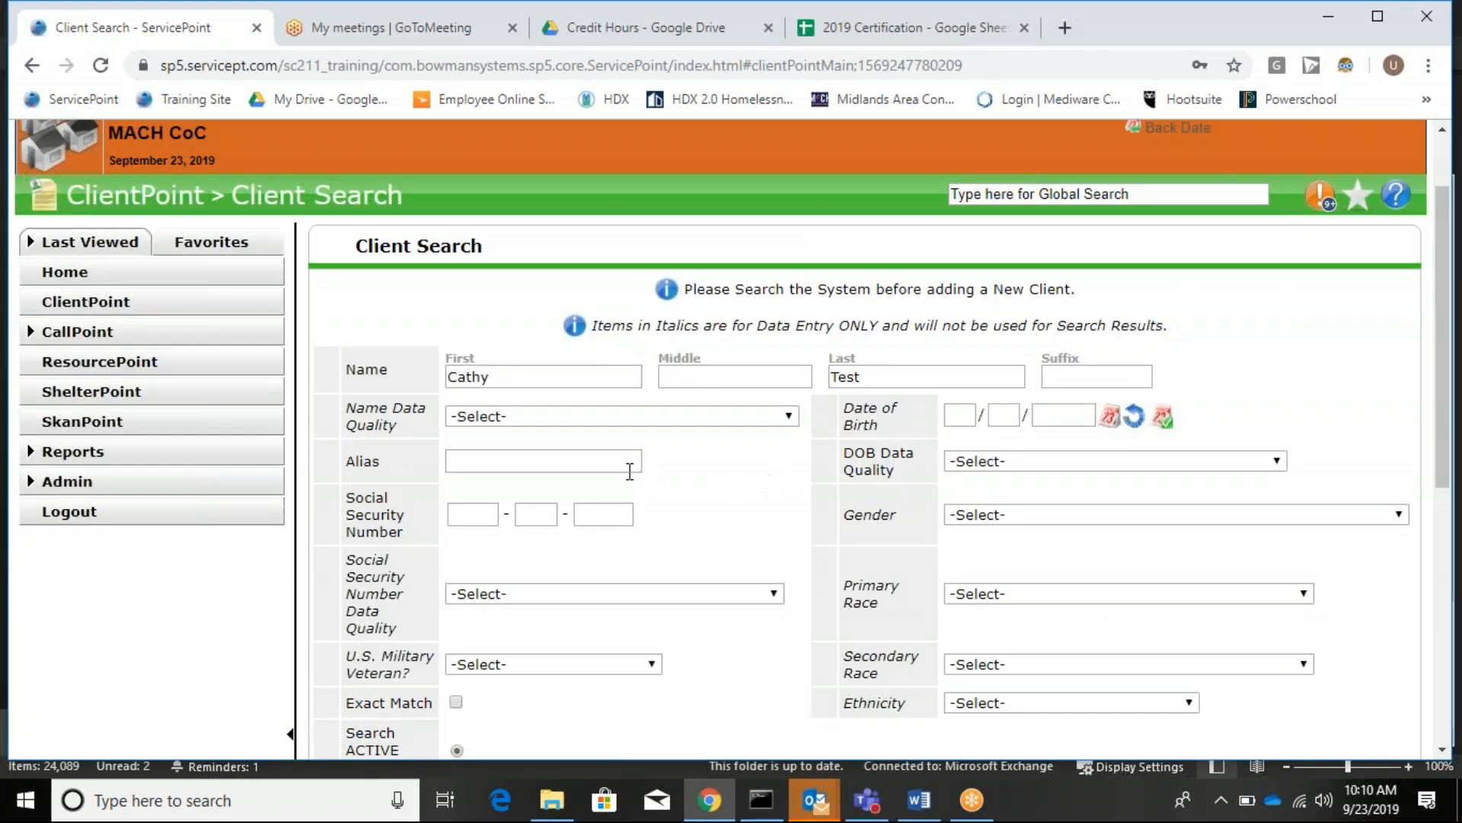
{"action": "scroll", "coordinate": [808, 454], "scroll_direction": "down", "scroll_amount": 7}
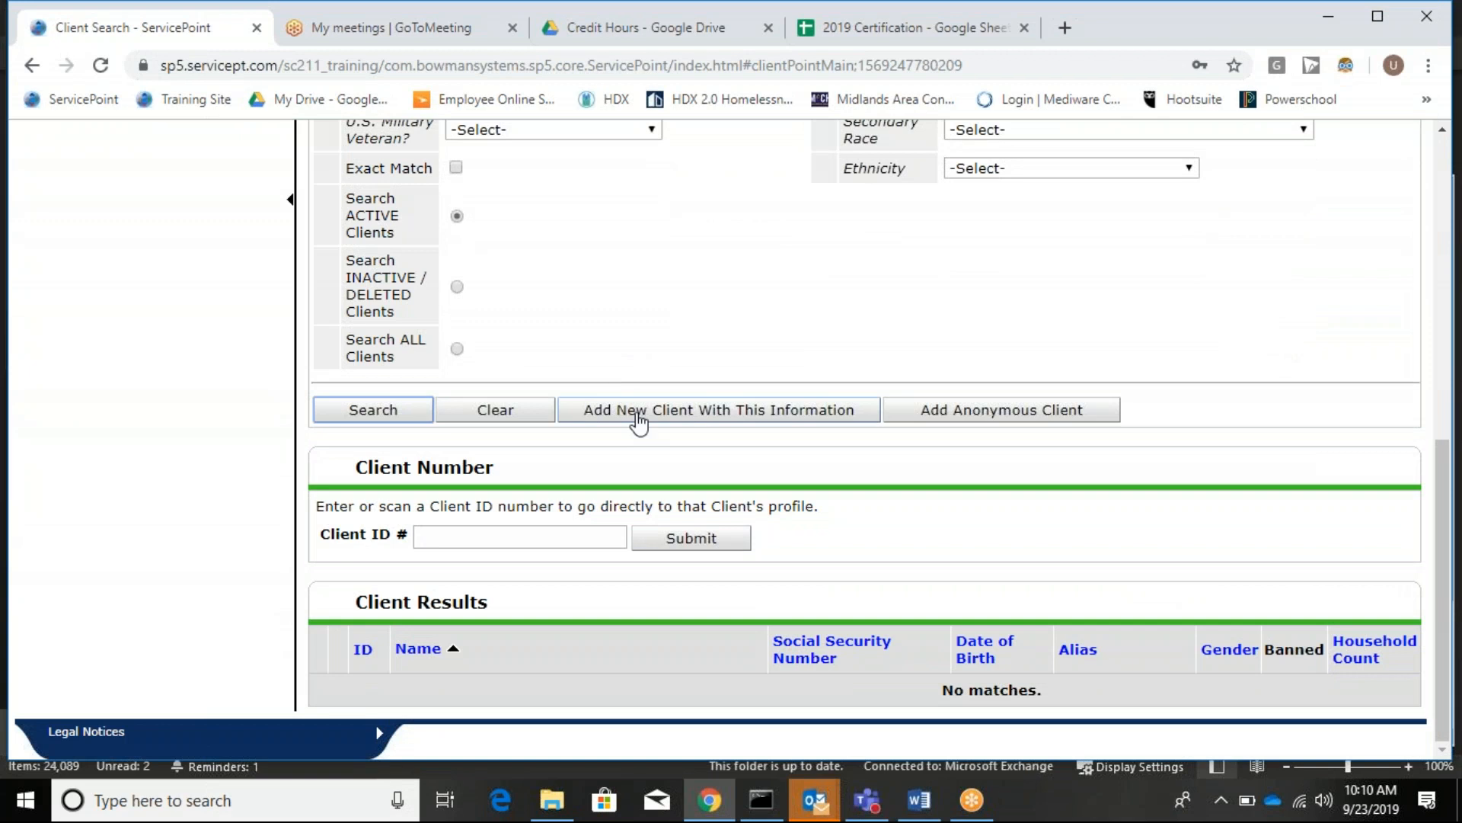
Add the searched person as a new client, back-date to 01/01/2019, and view their ROI records.
{"action": "left_click", "coordinate": [639, 421]}
{"action": "left_click", "coordinate": [850, 494]}
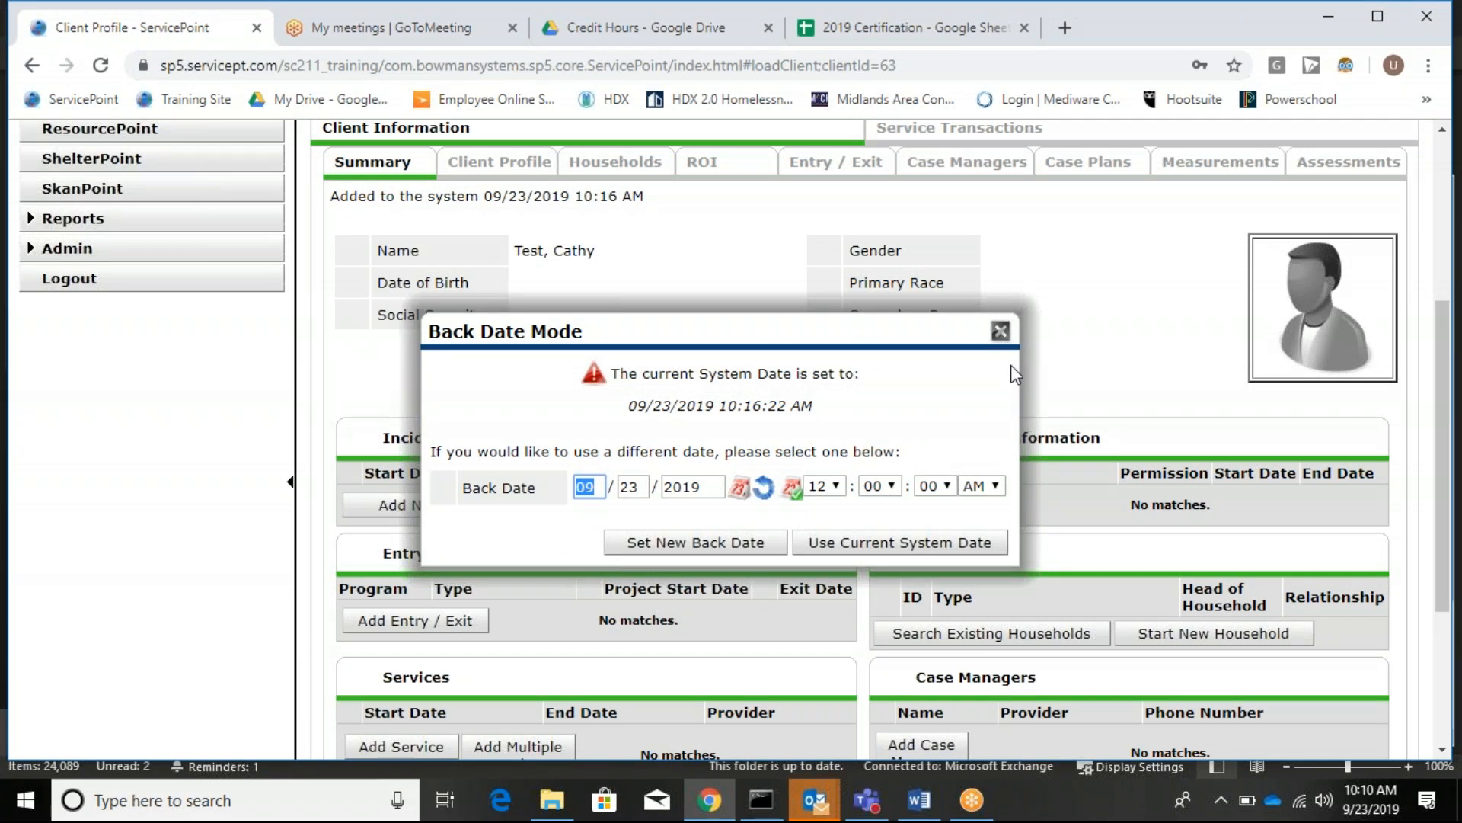
{"action": "type", "text": "01/01/20"}
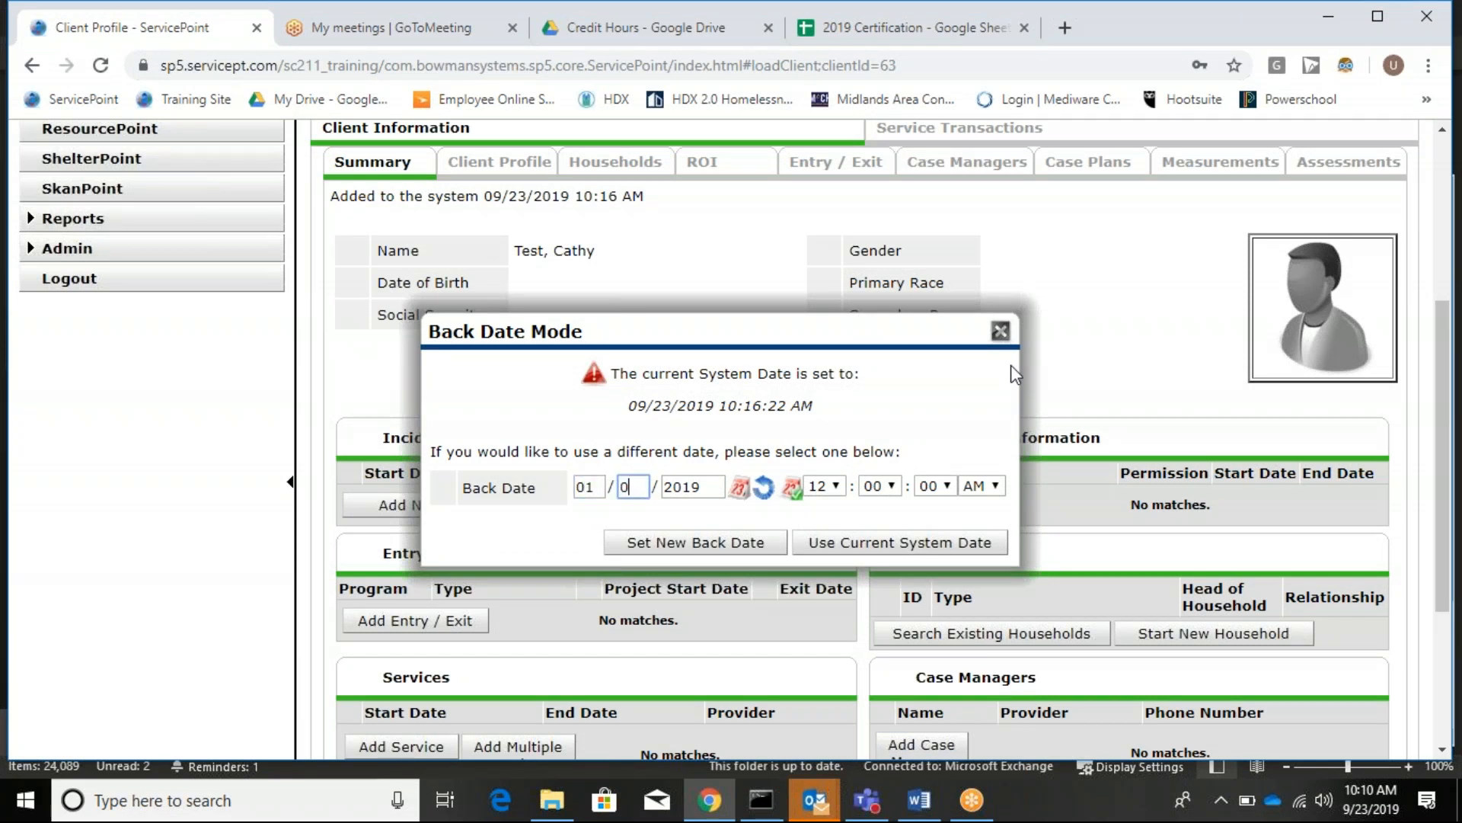
{"action": "type", "text": "19"}
{"action": "left_click", "coordinate": [675, 555]}
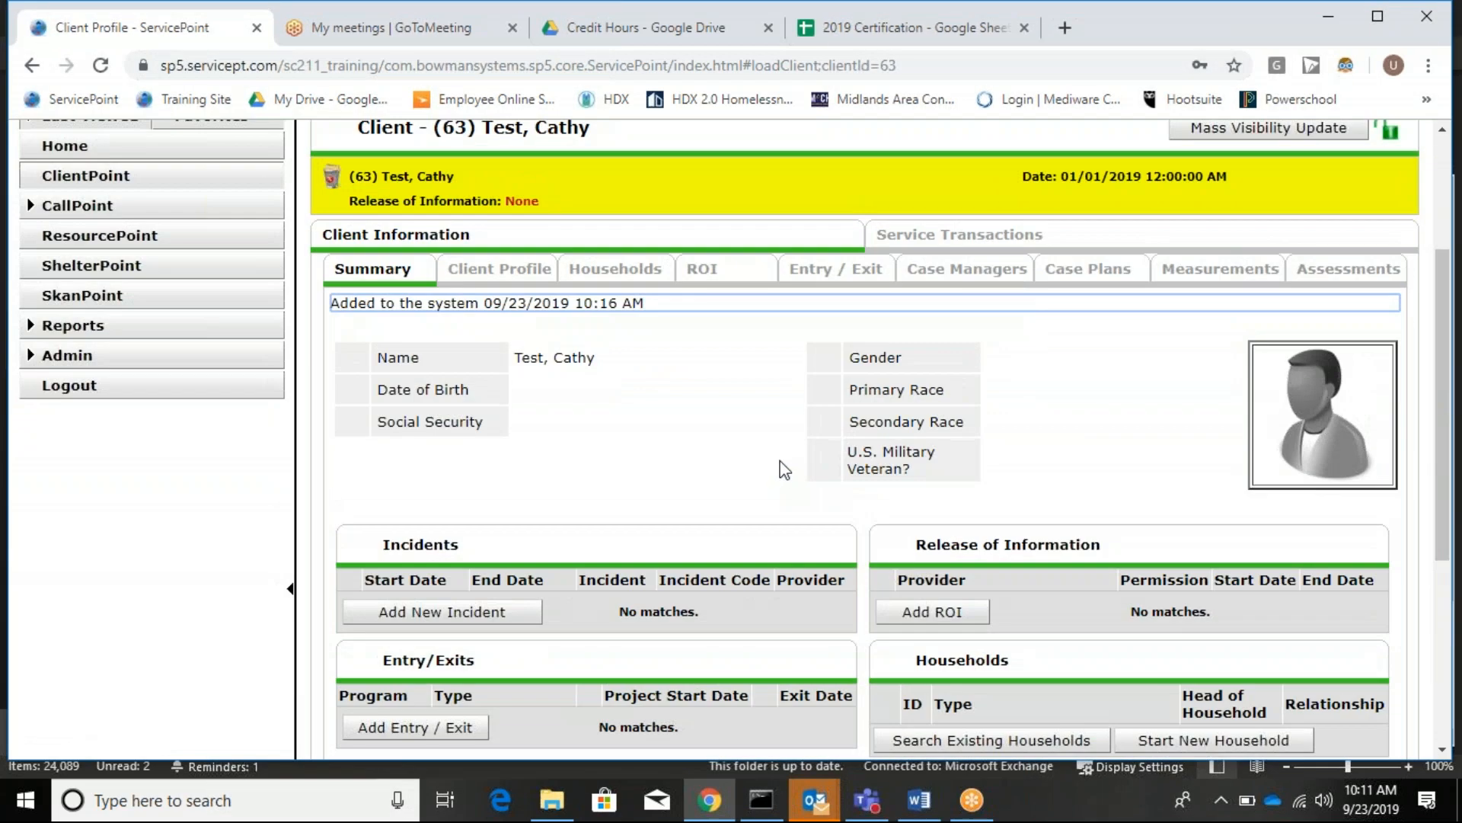
{"action": "scroll", "coordinate": [778, 450], "scroll_direction": "up", "scroll_amount": 3}
{"action": "scroll", "coordinate": [778, 457], "scroll_direction": "down", "scroll_amount": 3}
{"action": "left_click", "coordinate": [736, 279]}
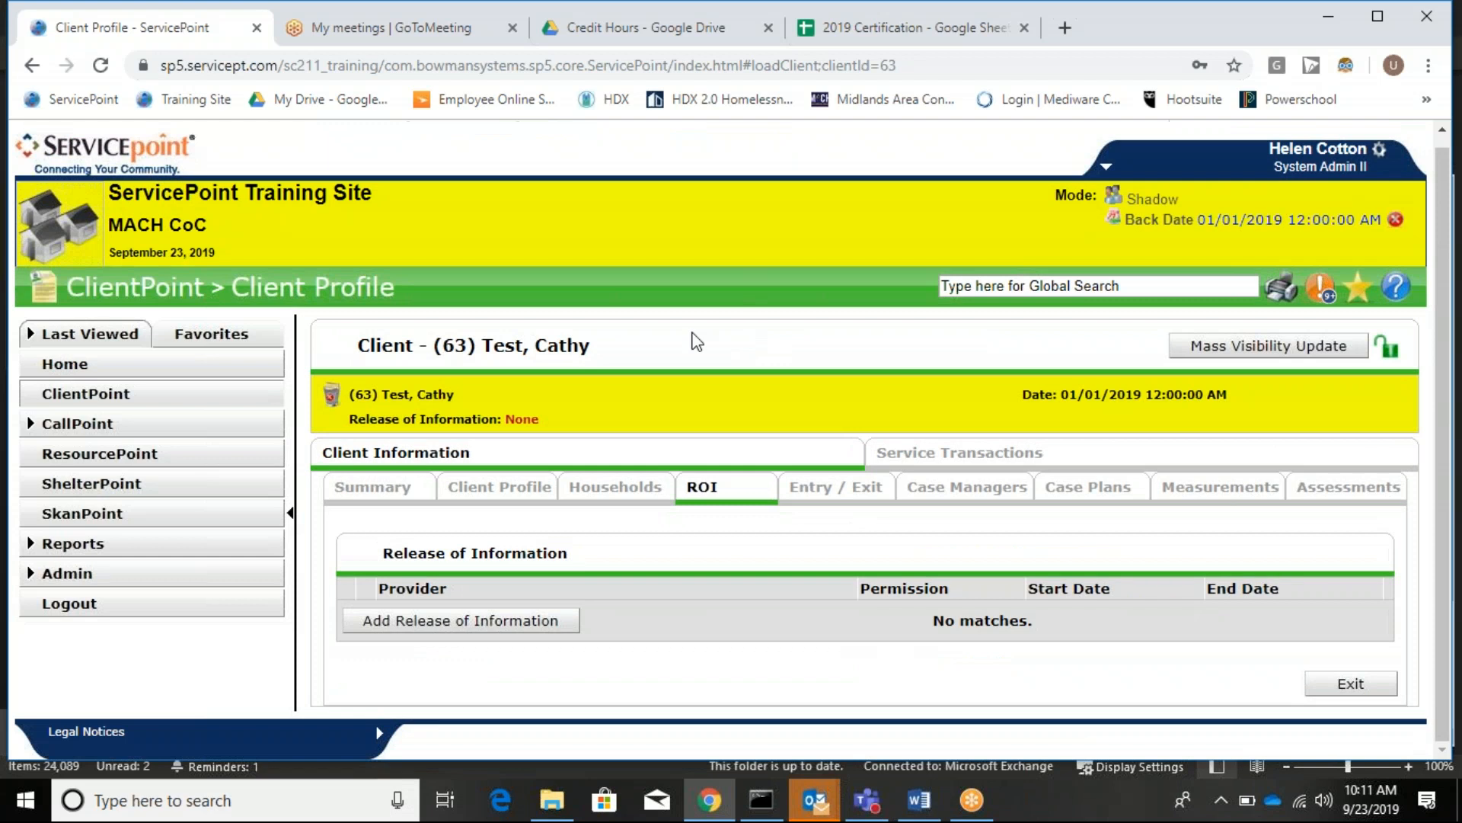
Start a new Release of Information with provider MACH CoC (112), starting 01/01/2019.
{"action": "left_click", "coordinate": [525, 621]}
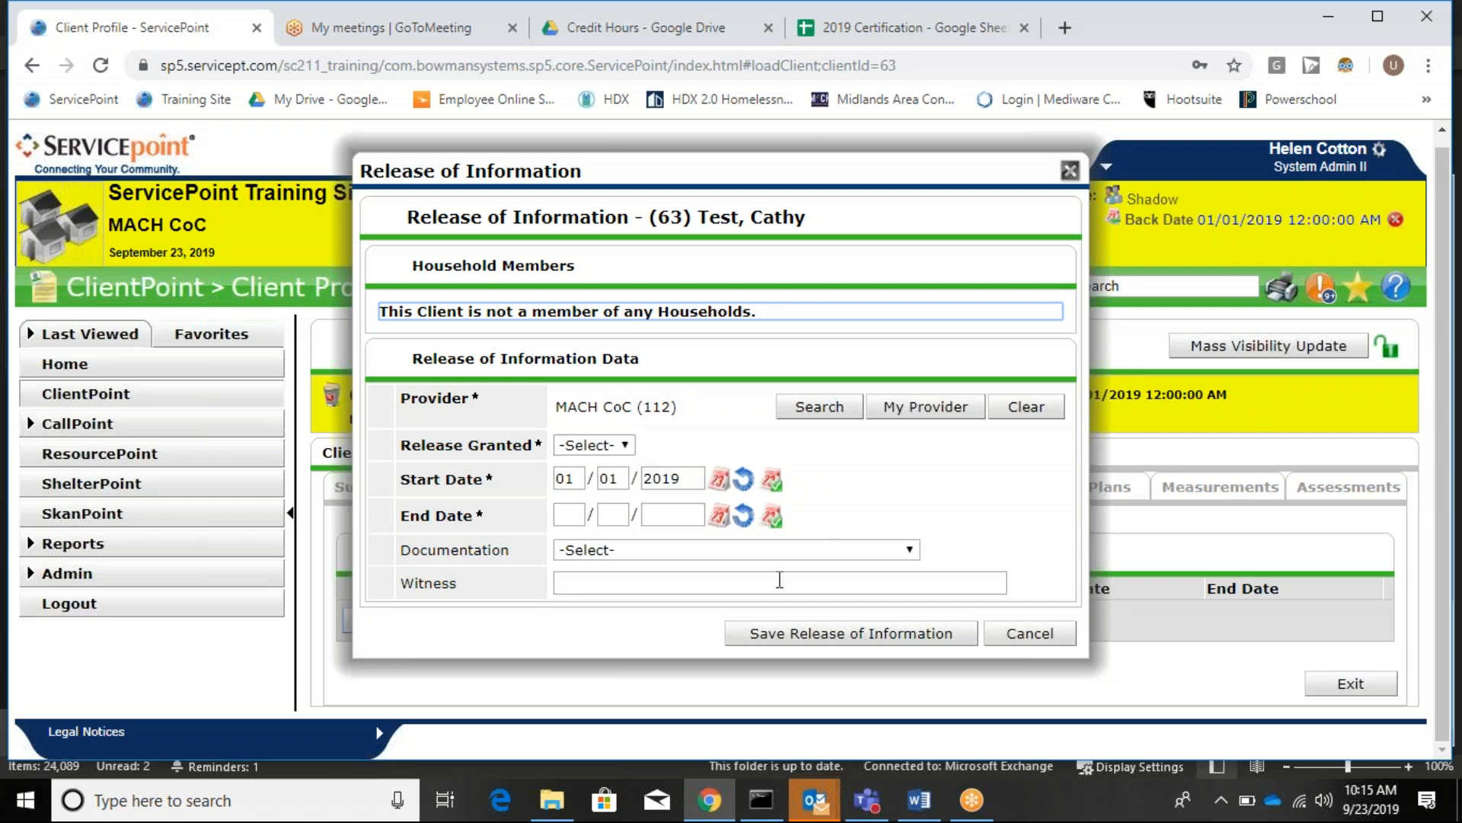
Grant the release (Yes) and set its end date to 01/01/2022.
{"action": "left_click", "coordinate": [592, 449]}
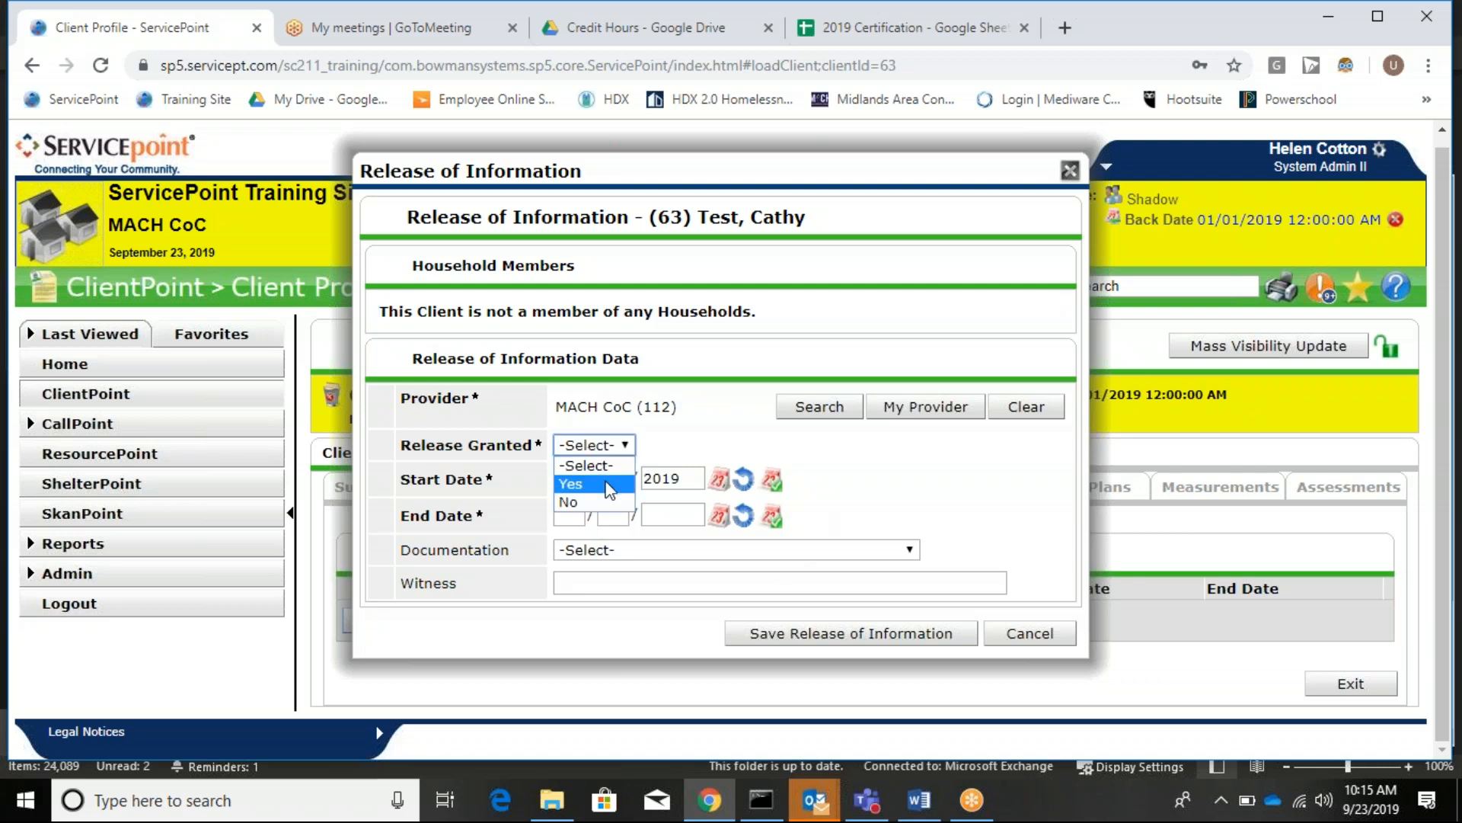
{"action": "left_click", "coordinate": [607, 484]}
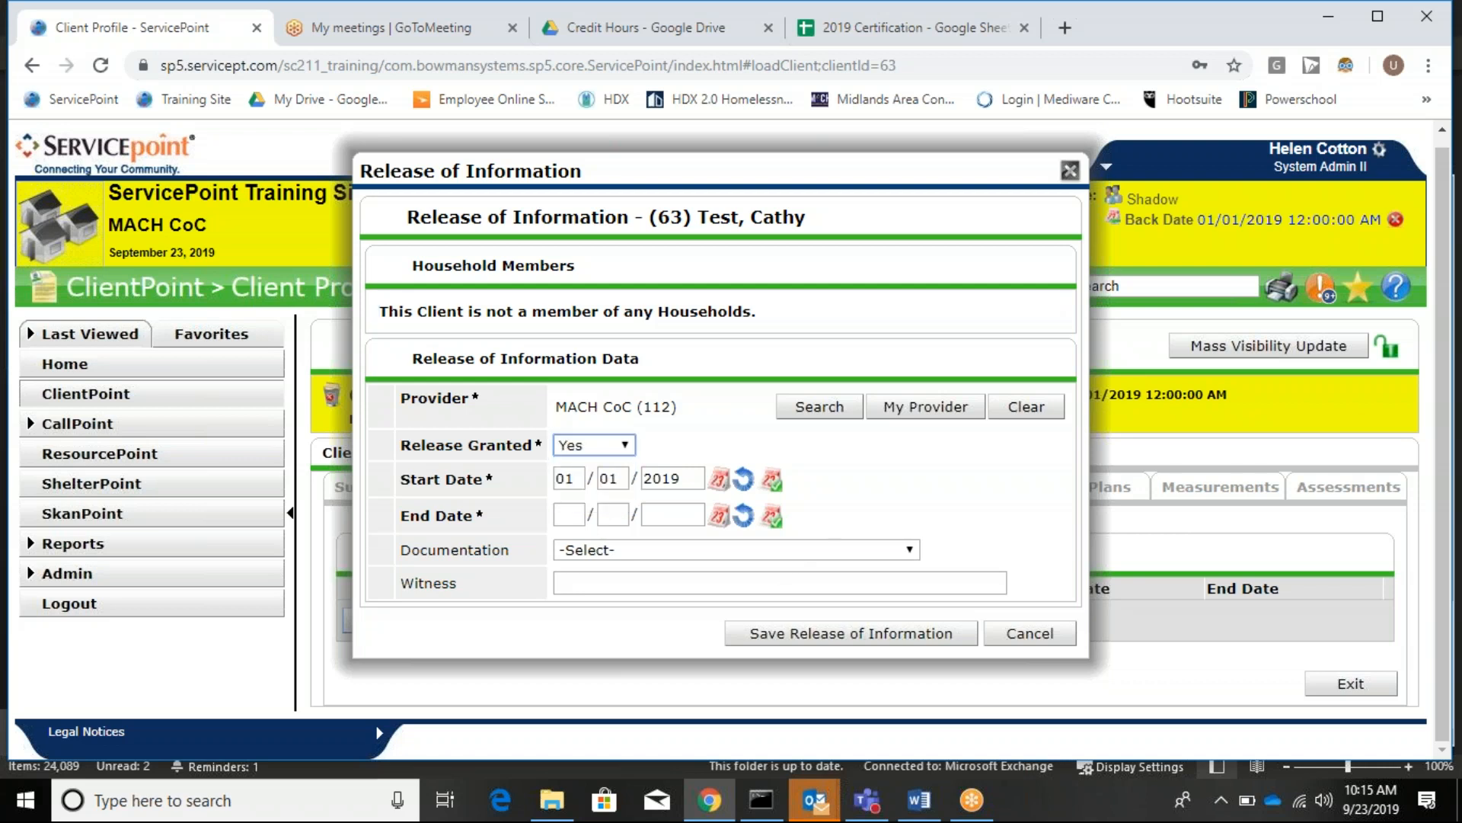
{"action": "left_click", "coordinate": [576, 518]}
{"action": "type", "text": "01/01/2020"}
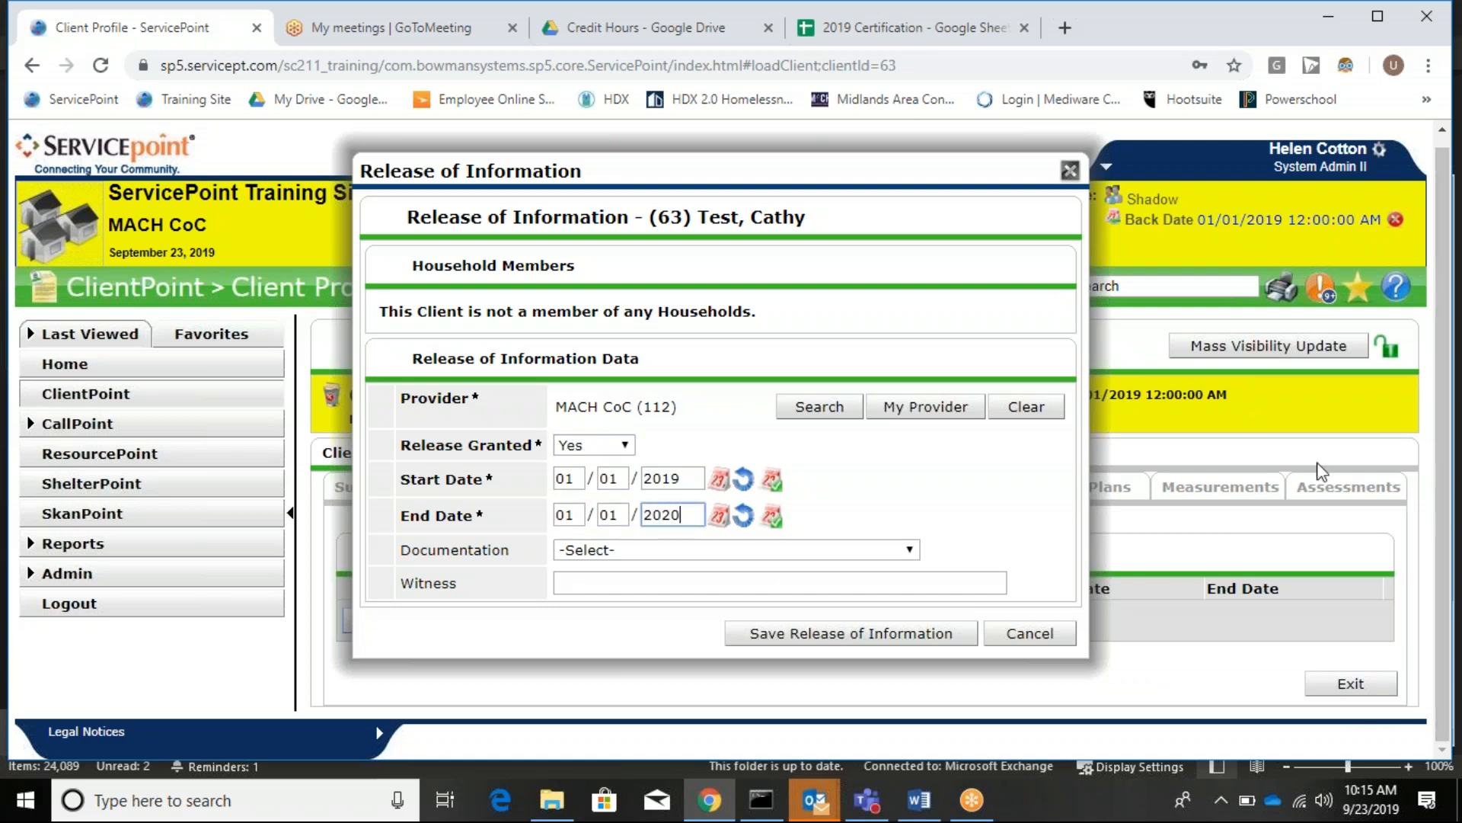
{"action": "key", "text": "BackSpace"}
{"action": "type", "text": "2"}
Choose Signed, Generic Consent as documentation and save the release of information.
{"action": "left_click", "coordinate": [875, 549]}
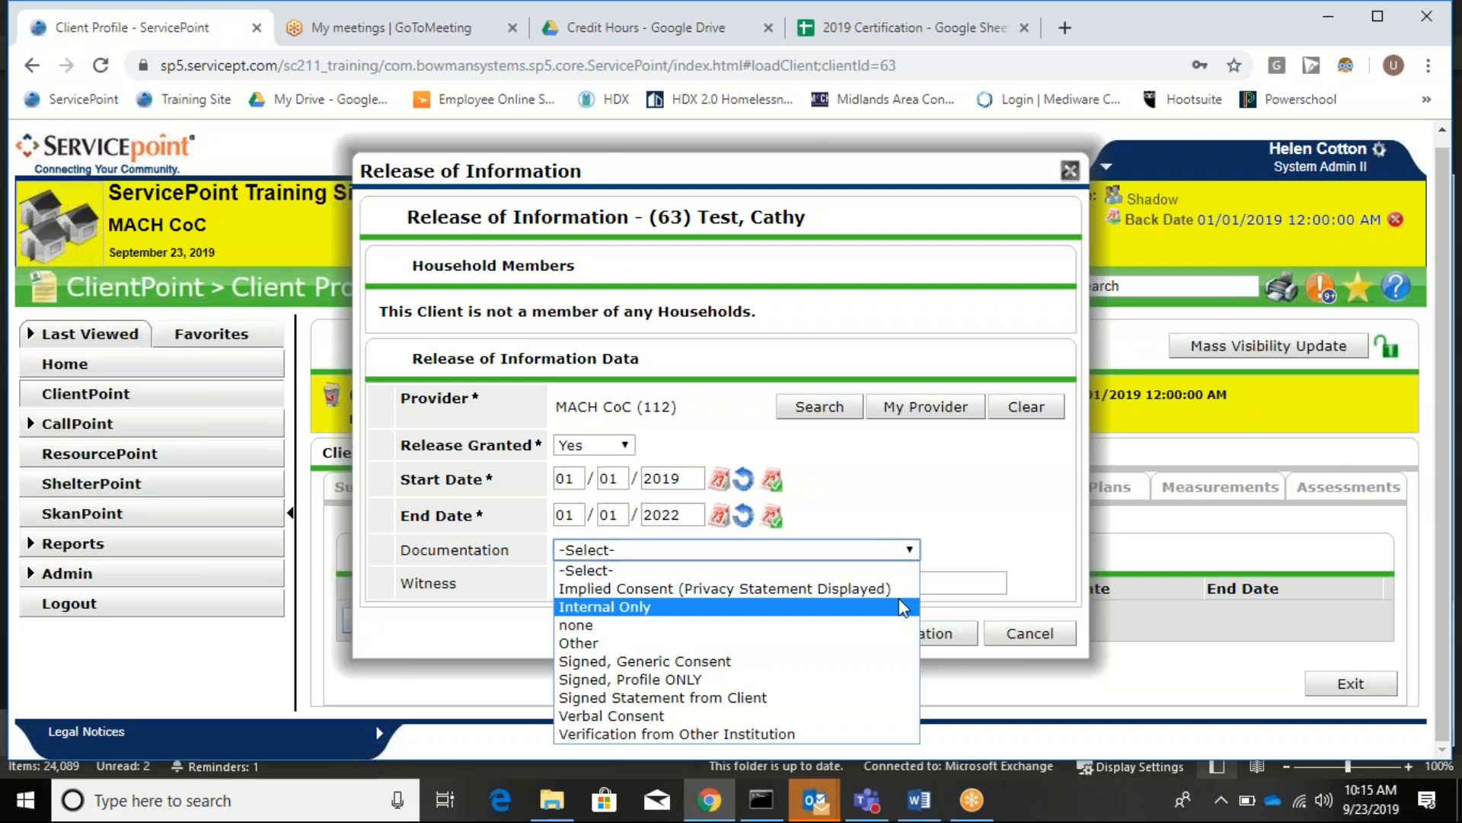
{"action": "left_click", "coordinate": [889, 668]}
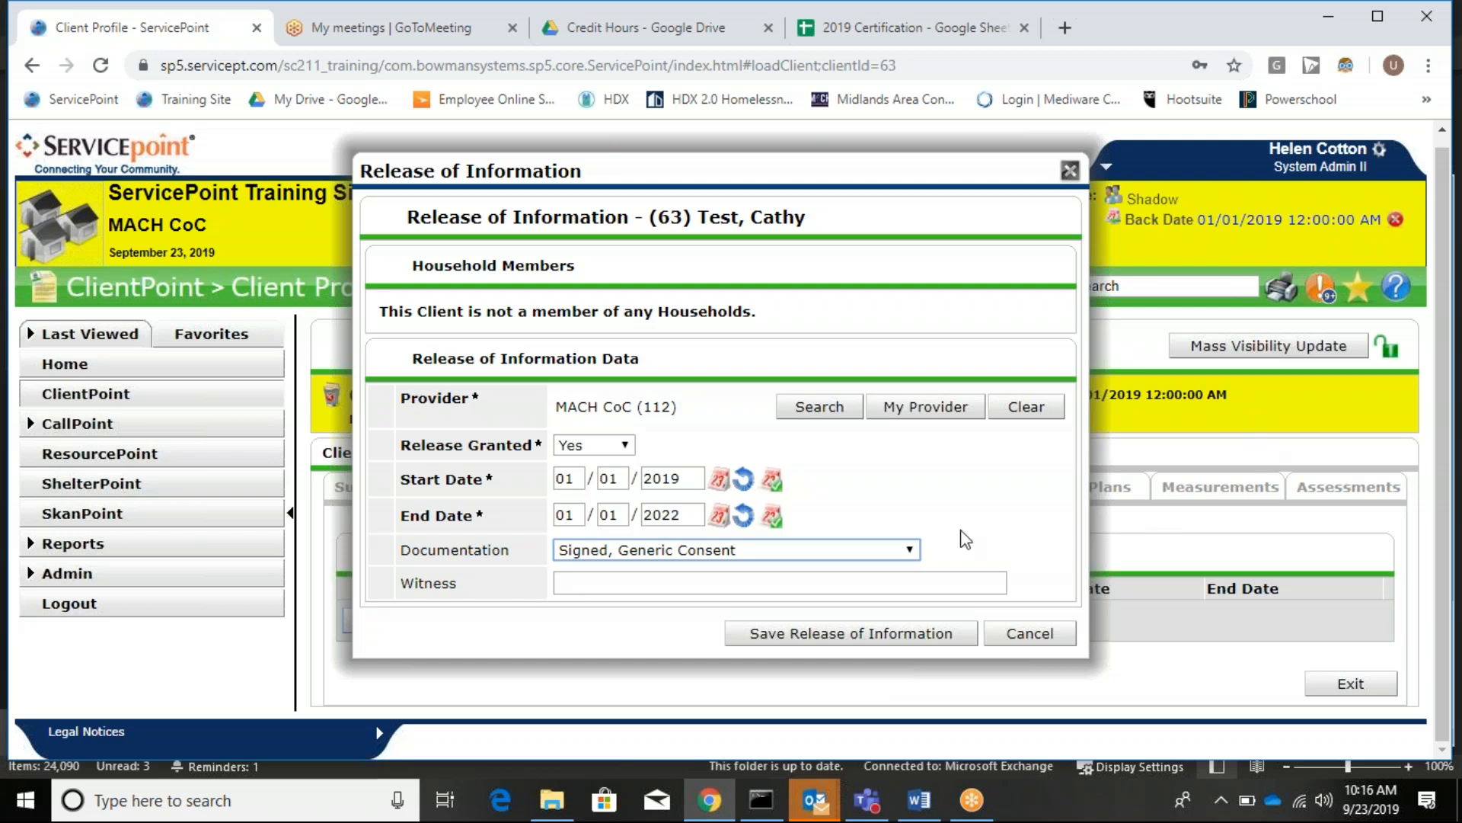
{"action": "left_click", "coordinate": [901, 552]}
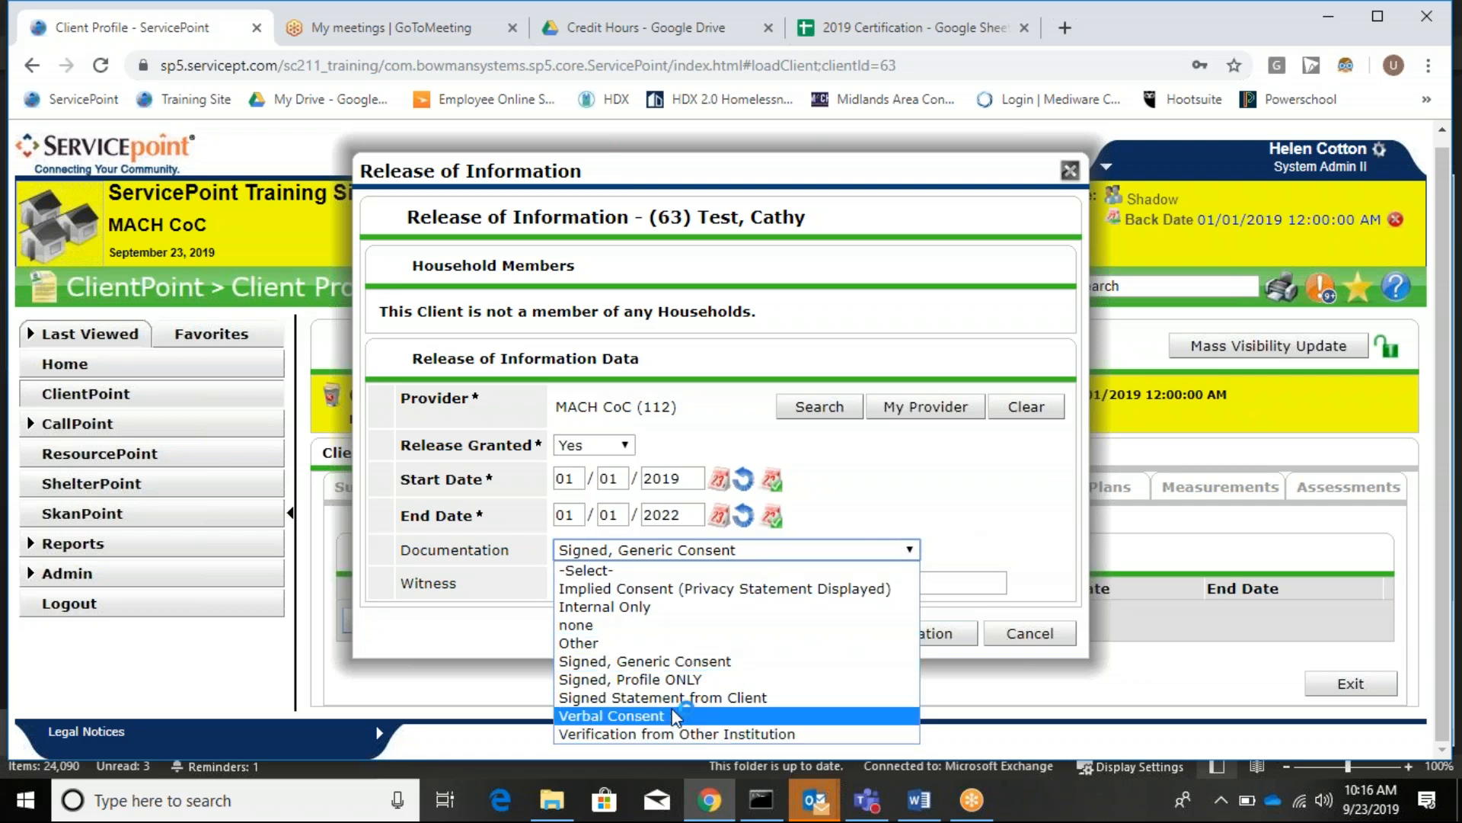
{"action": "left_click", "coordinate": [967, 585]}
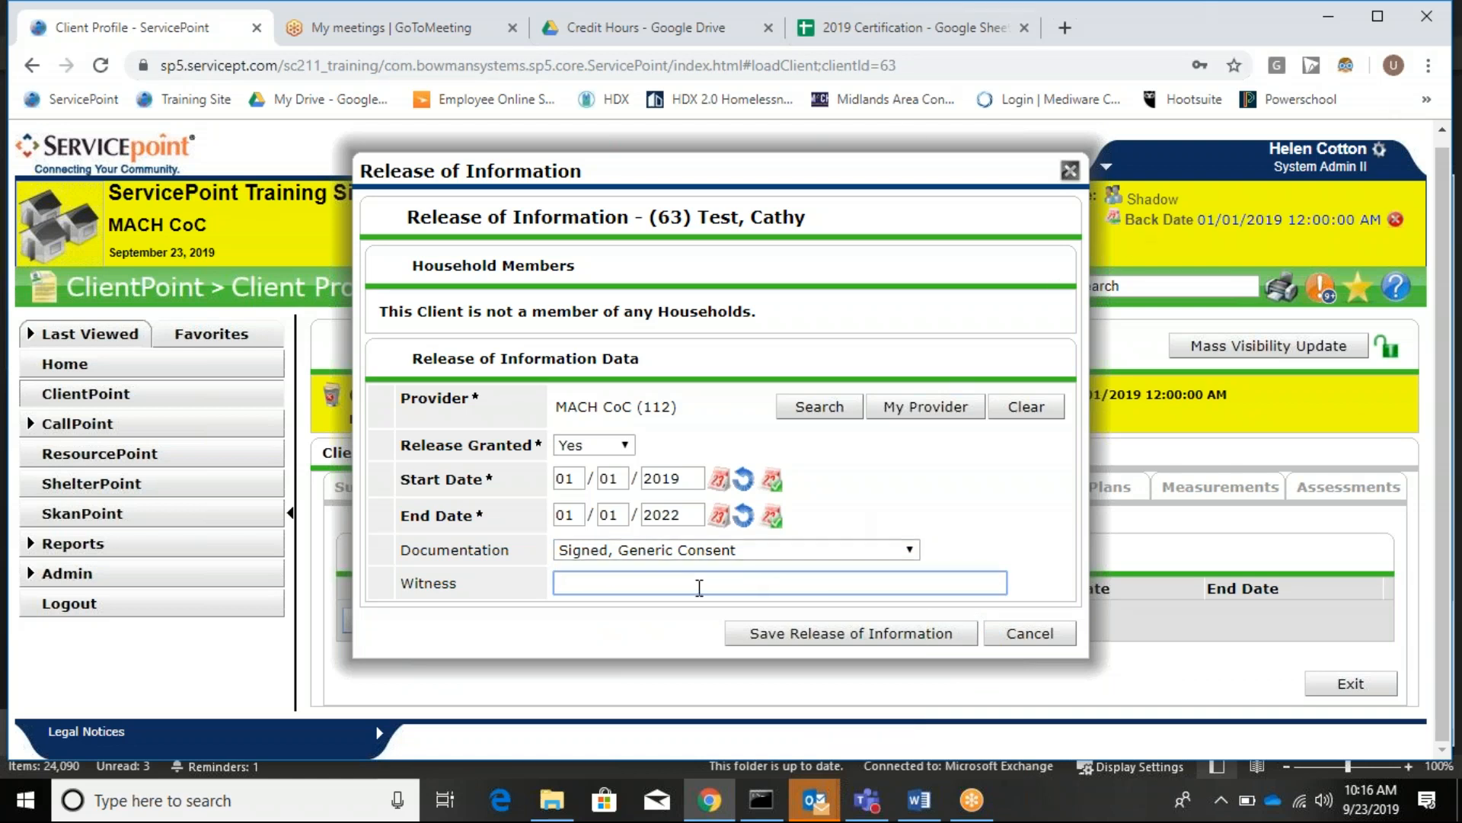
{"action": "left_click", "coordinate": [791, 638]}
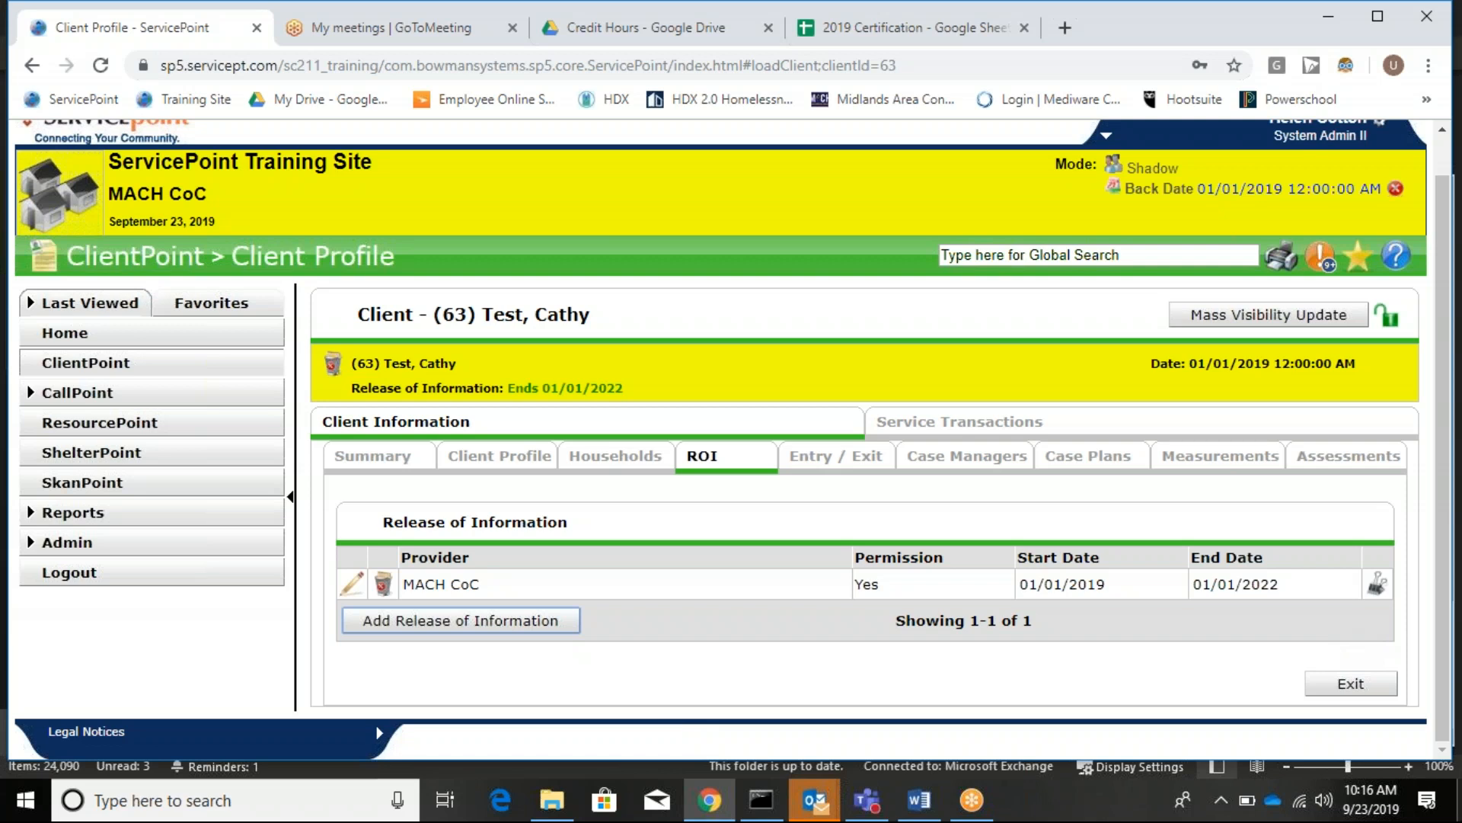
View the Households tab, showing the client belongs to no household.
{"action": "left_click", "coordinate": [620, 461]}
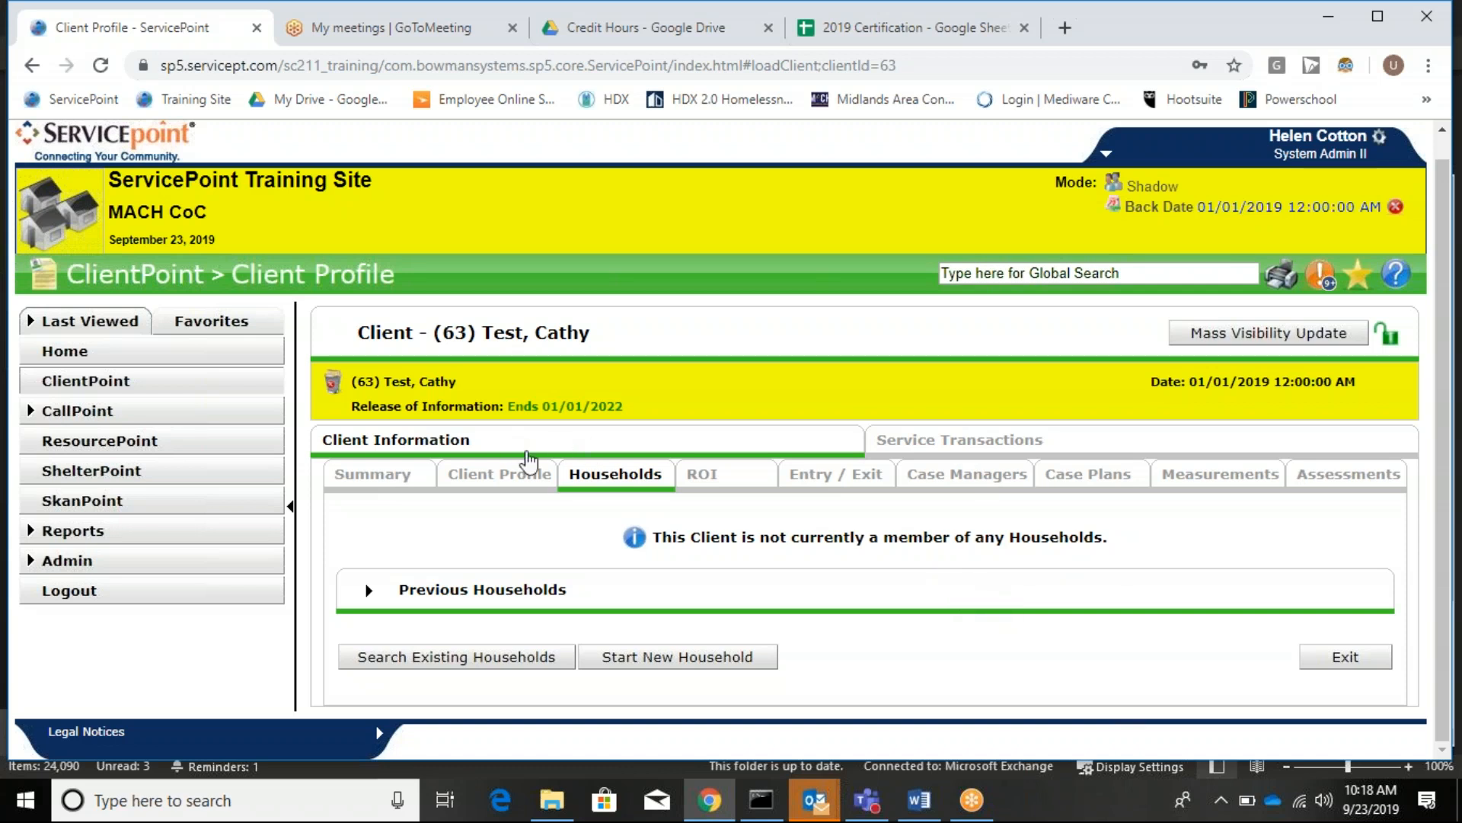
Edit the Client Record from Client Profile and set Name Data Quality to Full Name Reported.
{"action": "left_click", "coordinate": [528, 475]}
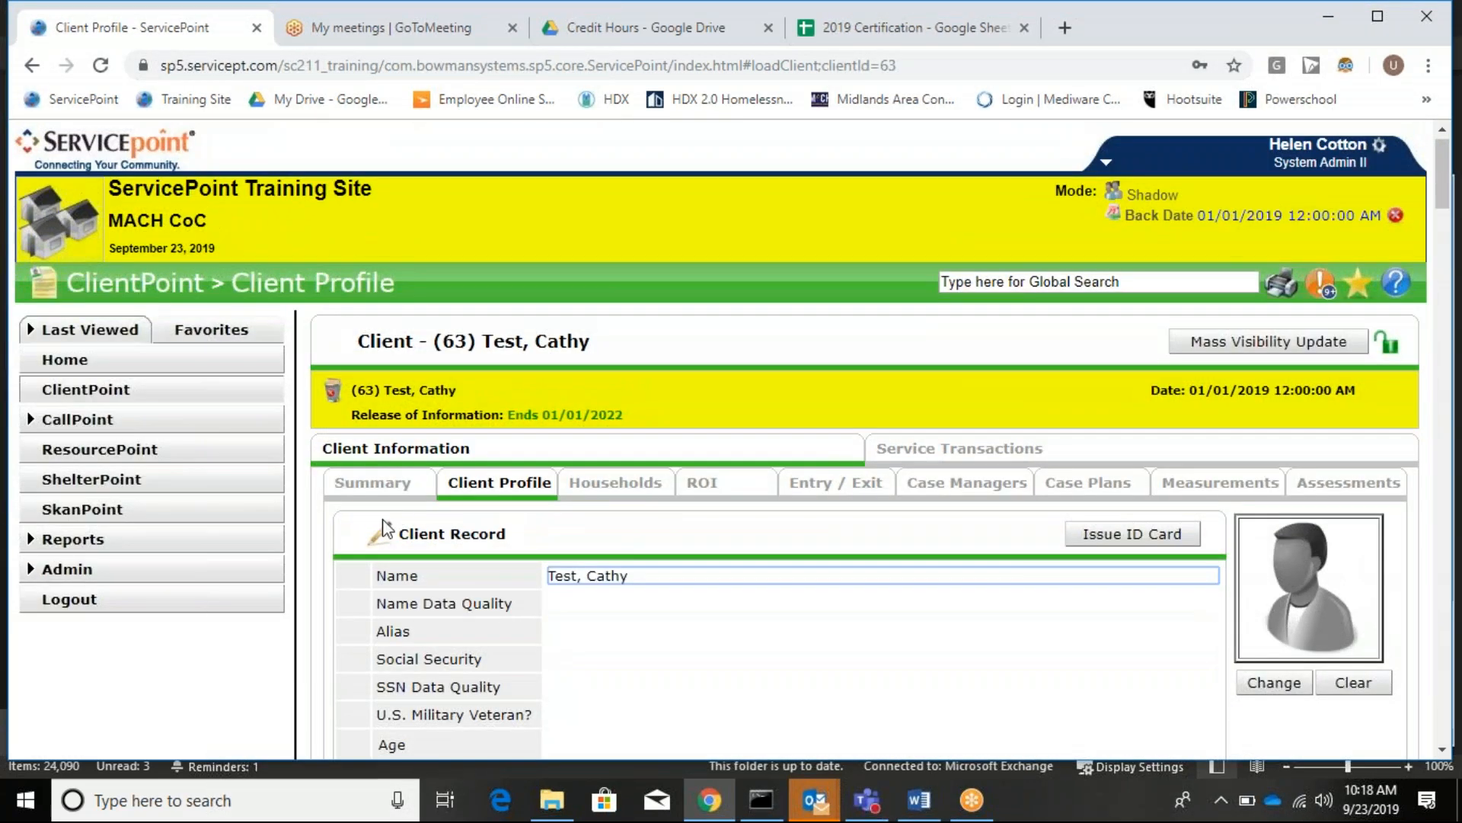
{"action": "left_click", "coordinate": [381, 532]}
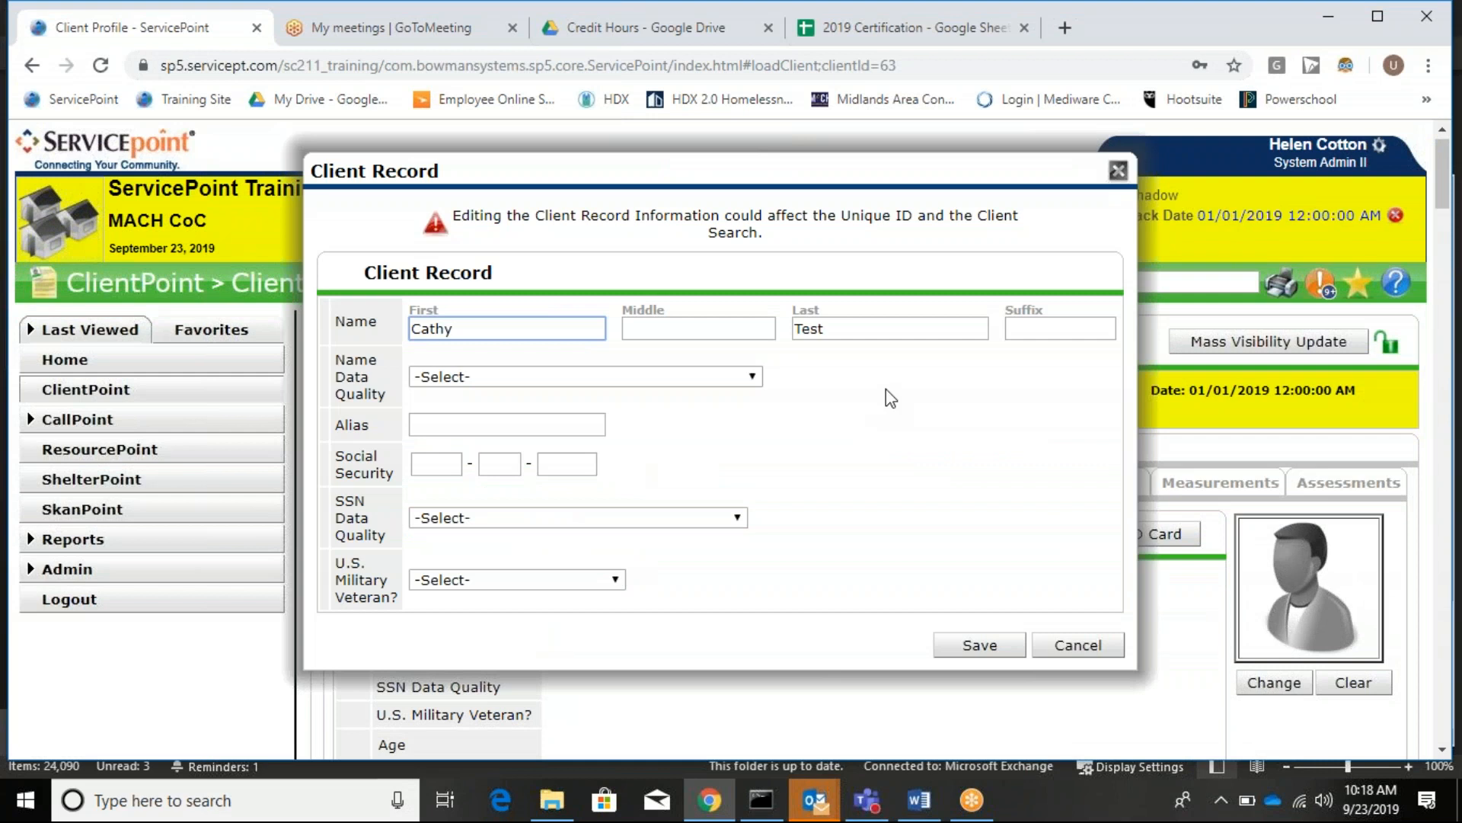
{"action": "left_click", "coordinate": [638, 374]}
{"action": "left_click", "coordinate": [638, 418]}
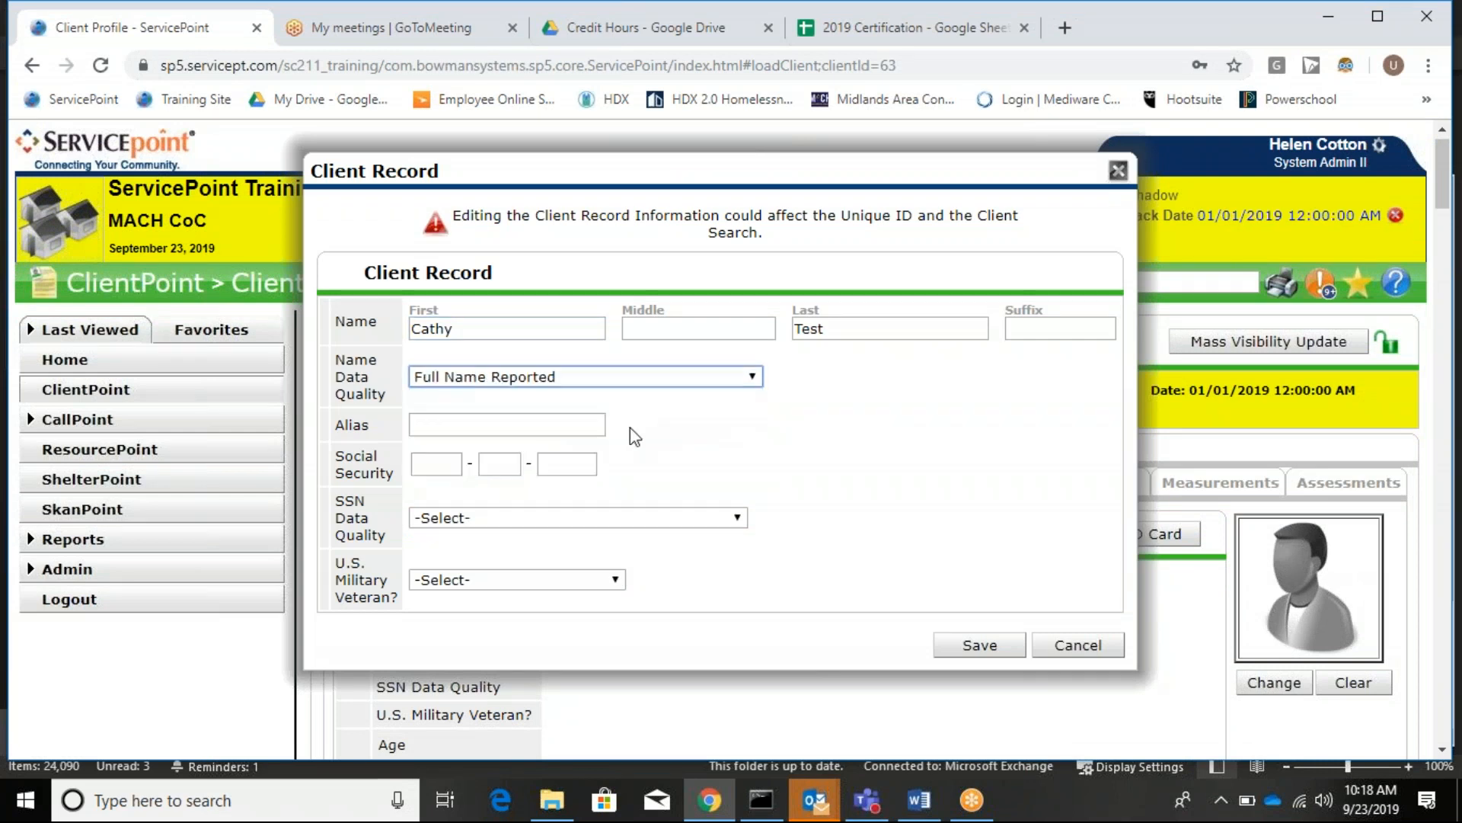
{"action": "left_click", "coordinate": [523, 424]}
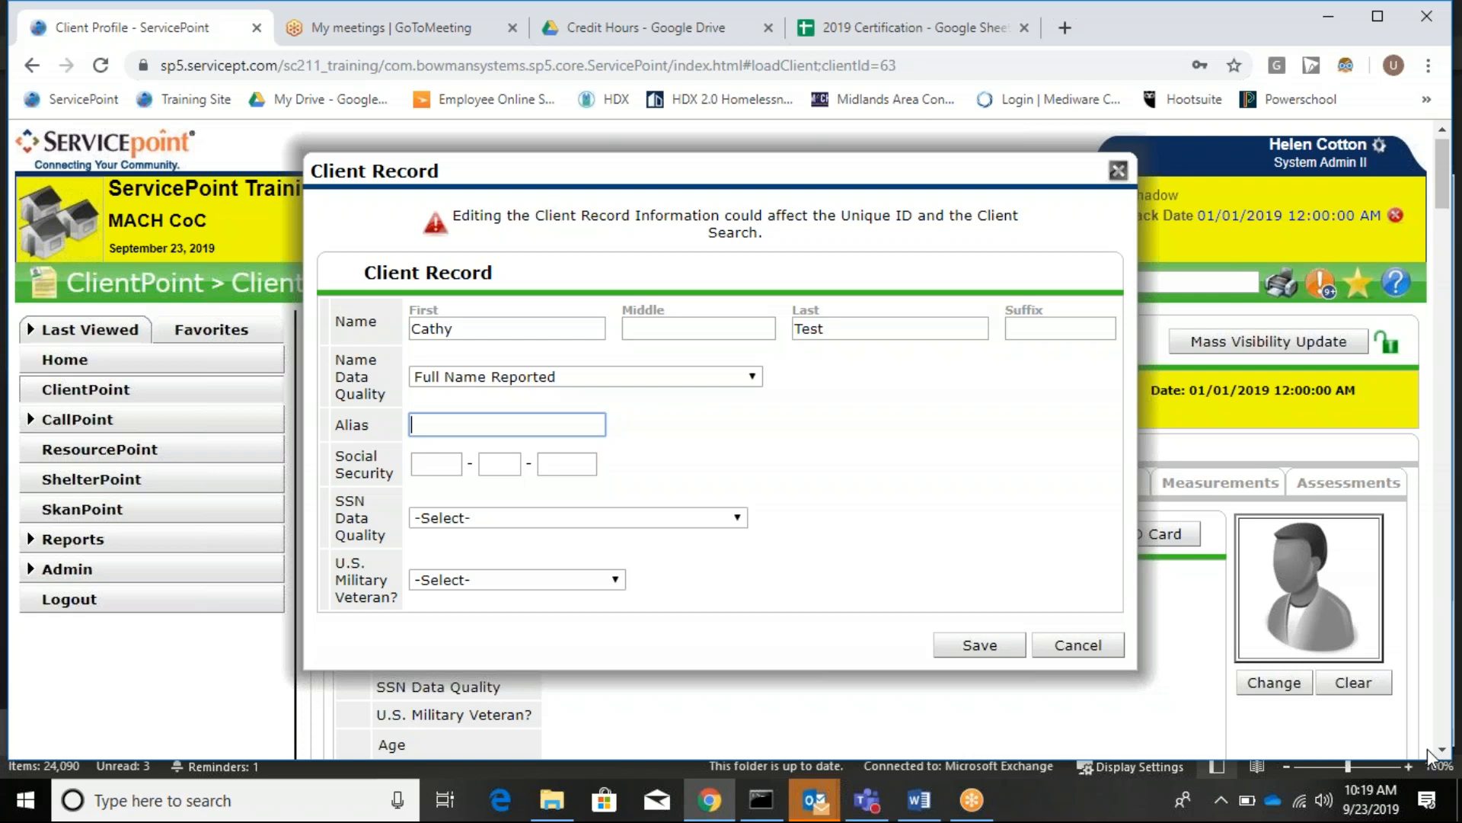
Enter the client's alias and leave the social security number blank.
{"action": "type", "text": "Sparkles"}
{"action": "left_click", "coordinate": [439, 463]}
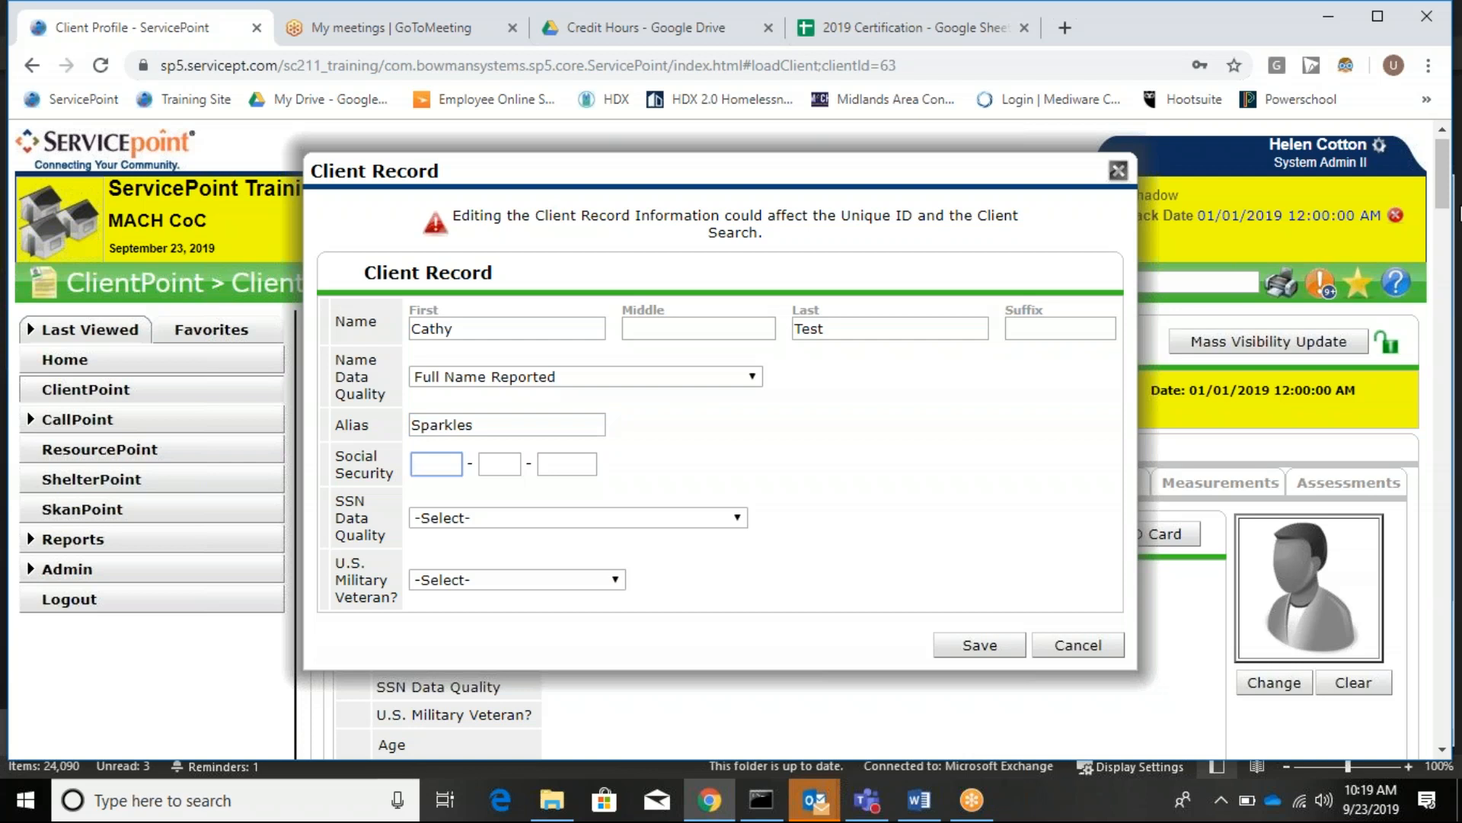
{"action": "type", "text": "00000"}
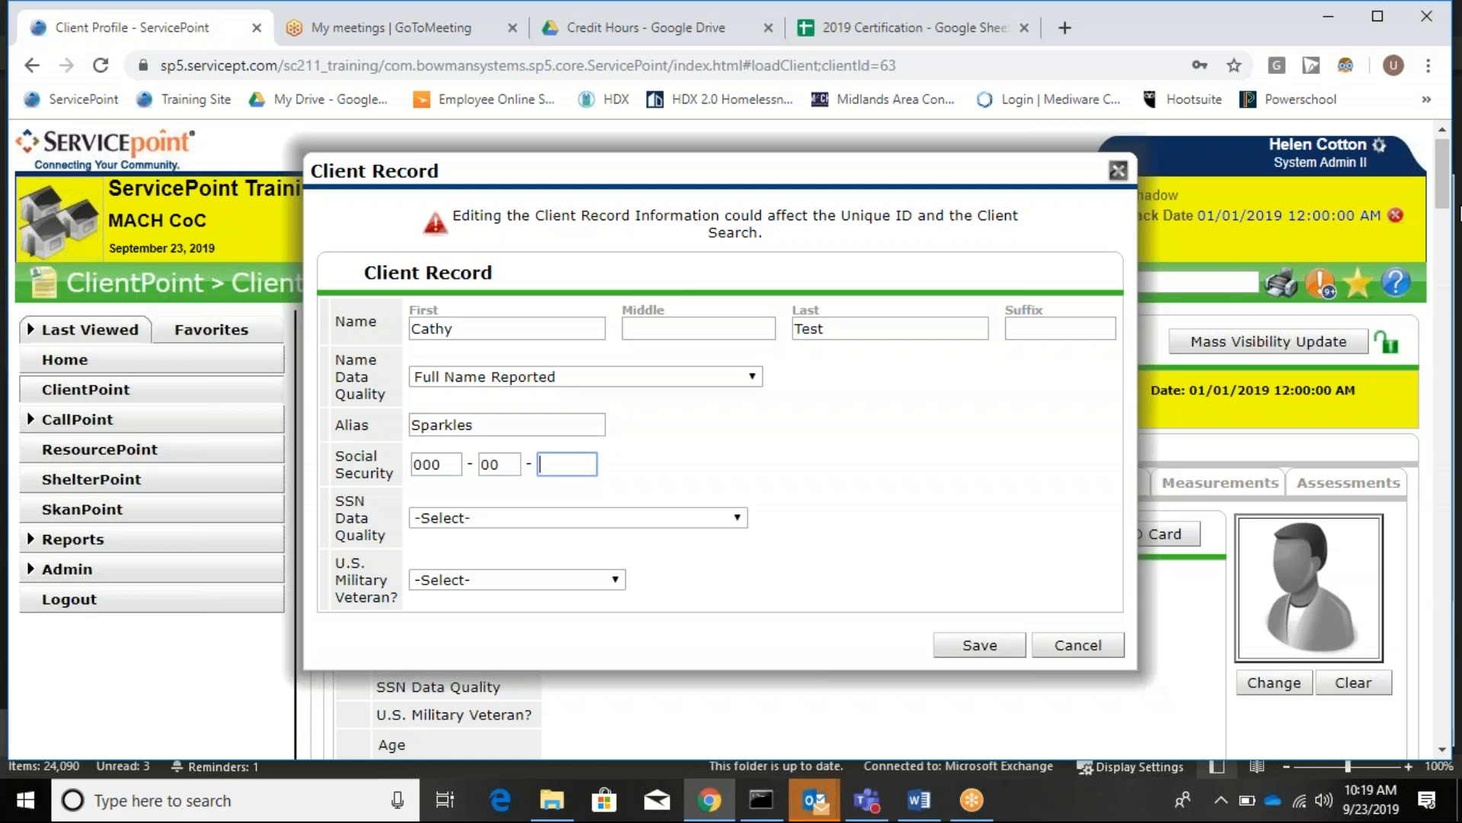
{"action": "double_click", "coordinate": [455, 462]}
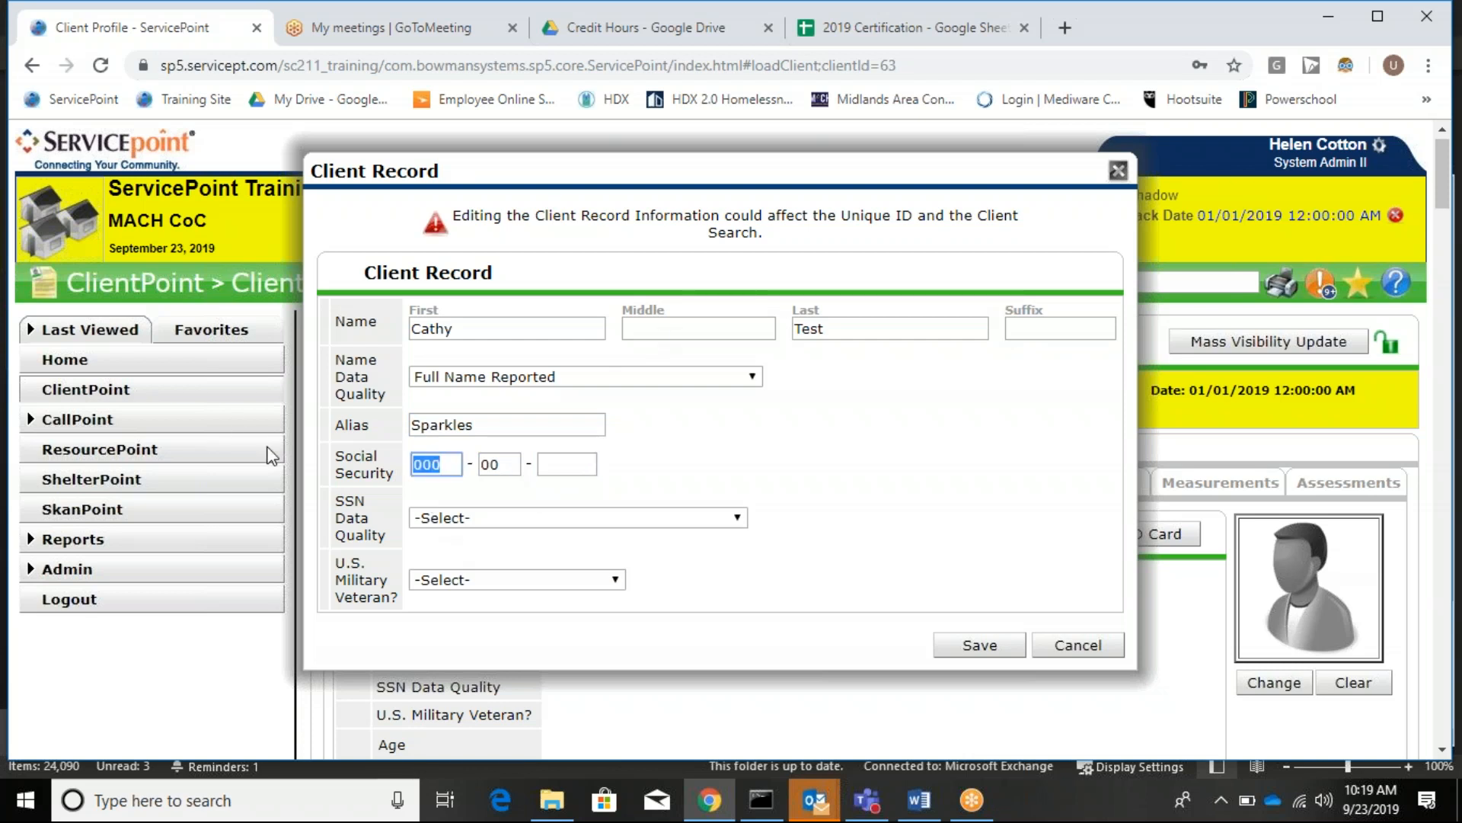
{"action": "key", "text": "BackSpace"}
{"action": "key", "text": "Tab"}
{"action": "key", "text": "BackSpace"}
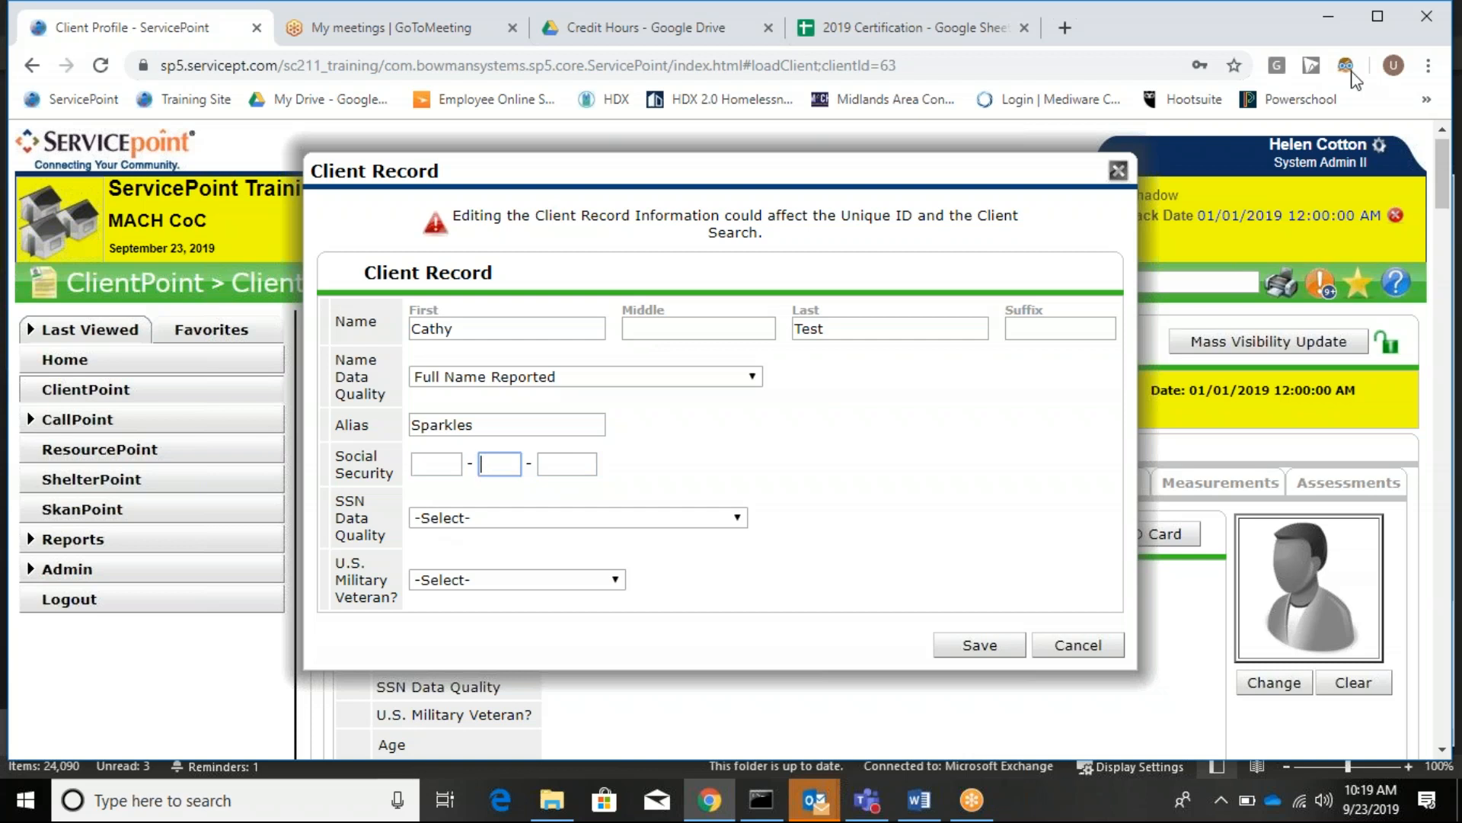
{"action": "key", "text": "Menu"}
{"action": "left_click", "coordinate": [908, 503]}
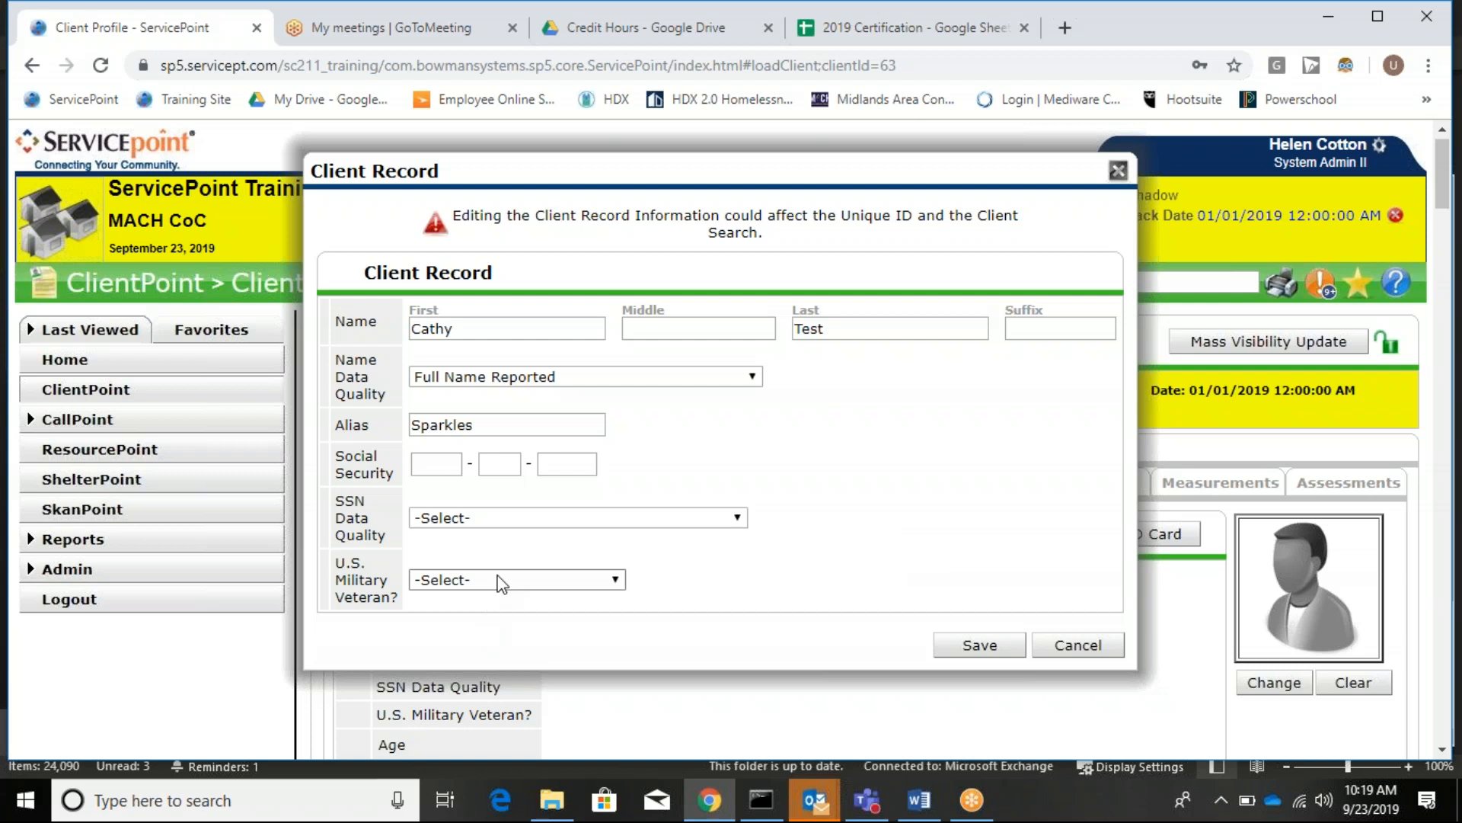
Set SSN Data Quality to Client refused (HUD), veteran status No (HUD), and save.
{"action": "left_click", "coordinate": [484, 521]}
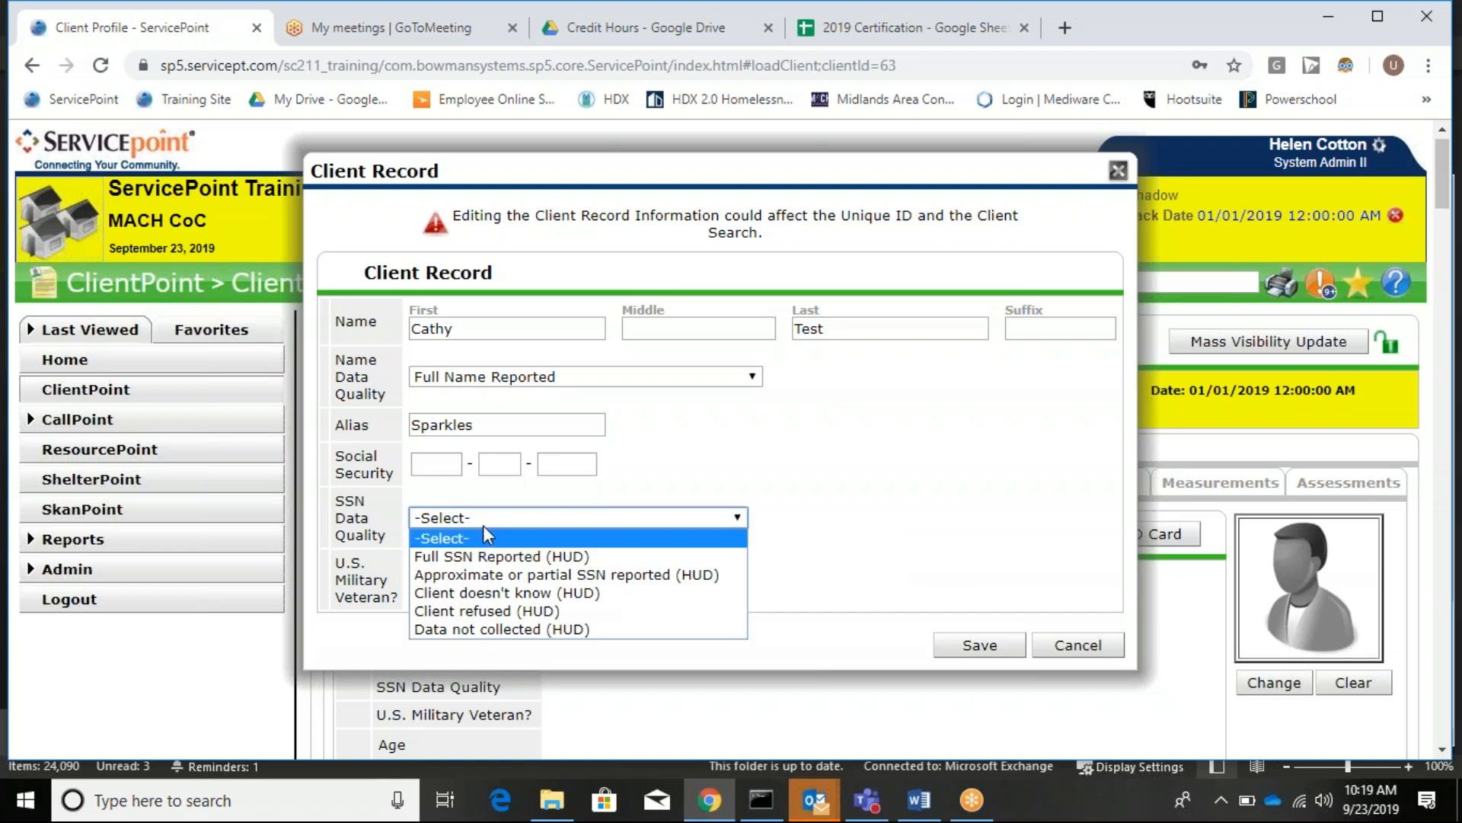
{"action": "left_click", "coordinate": [502, 610]}
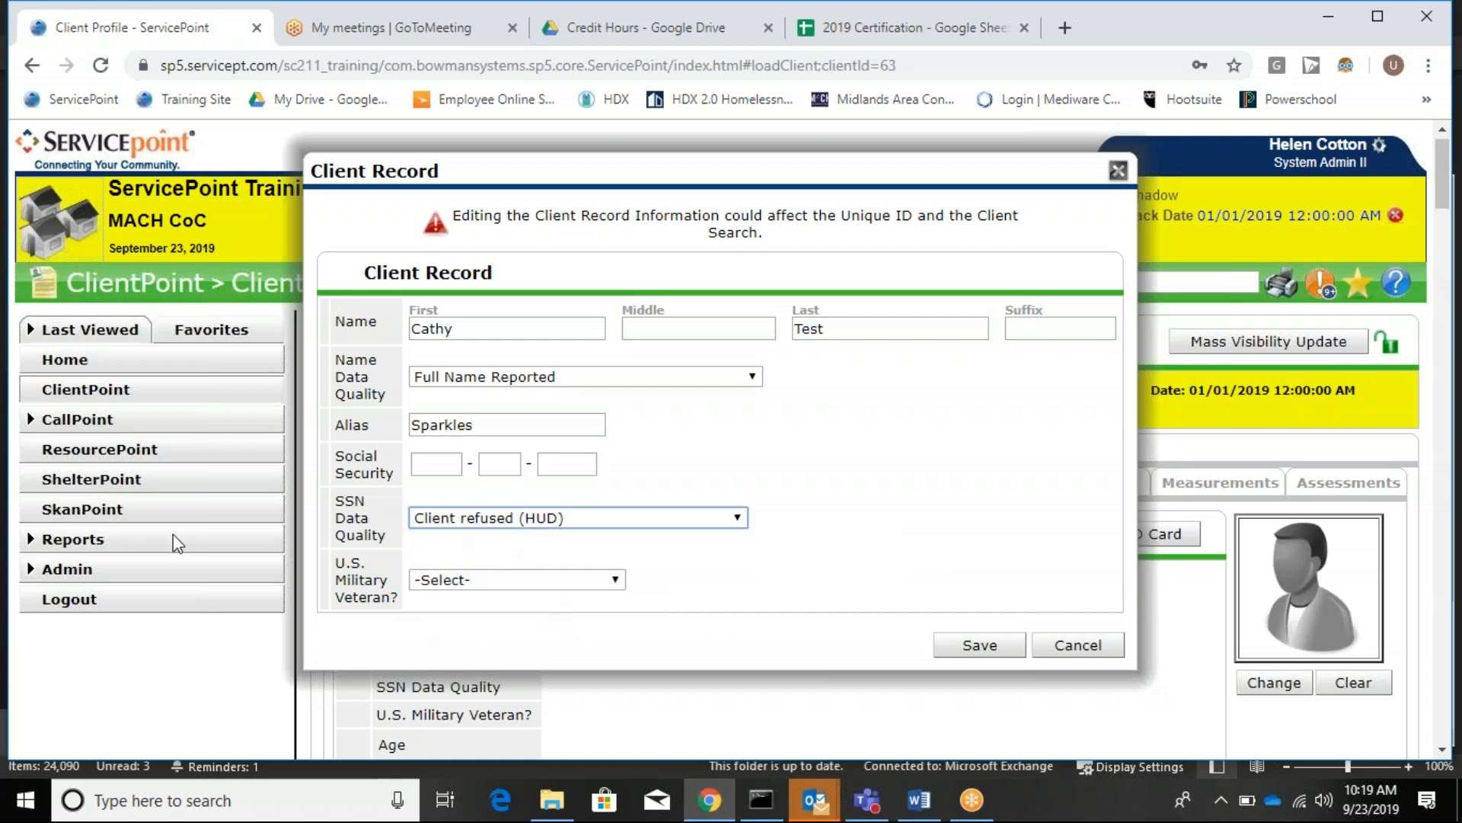
{"action": "scroll", "coordinate": [849, 454], "scroll_direction": "down", "scroll_amount": 1}
{"action": "scroll", "coordinate": [851, 454], "scroll_direction": "up", "scroll_amount": 1}
{"action": "left_click", "coordinate": [486, 582]}
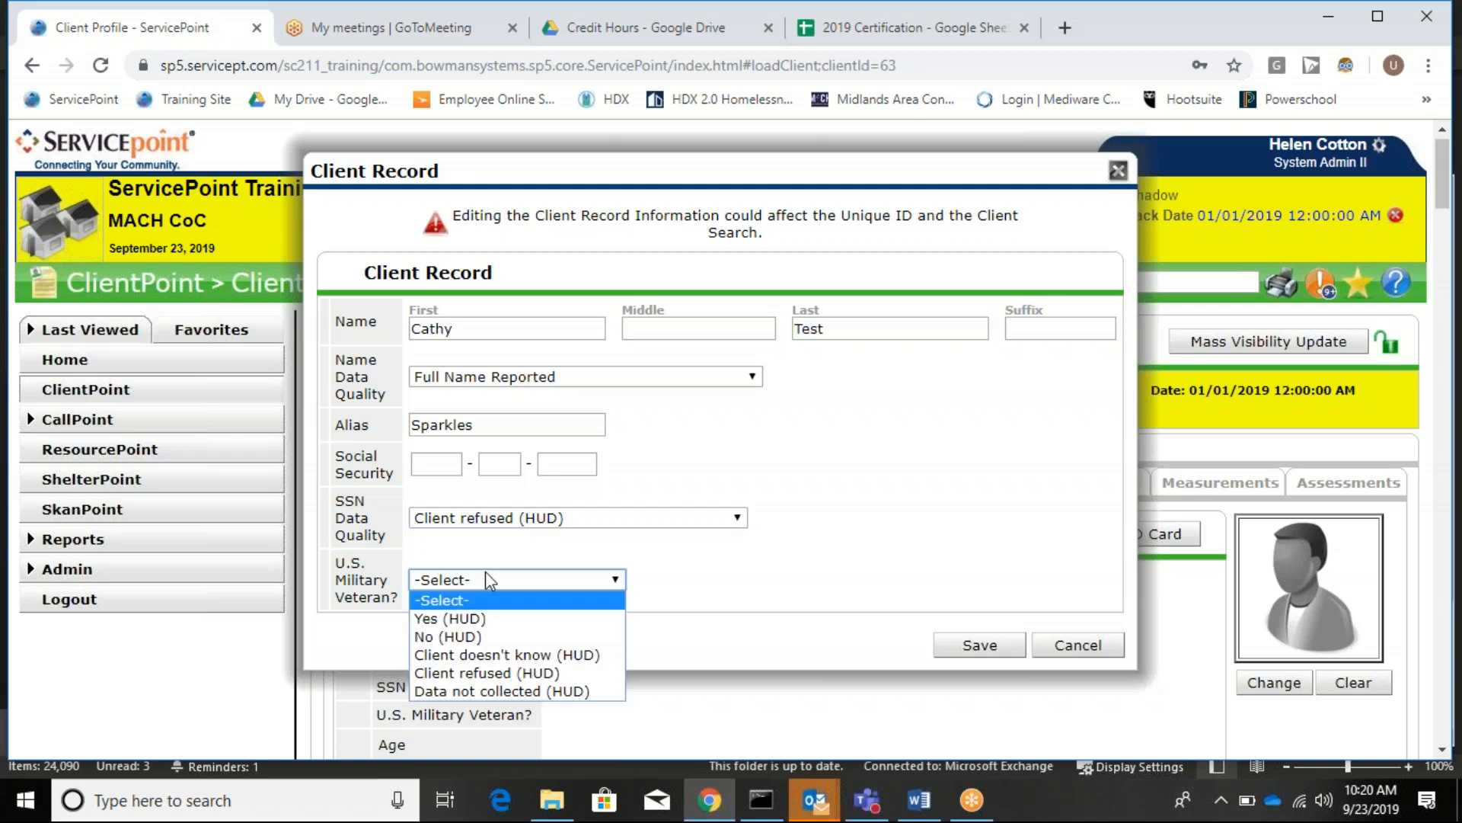
{"action": "left_click", "coordinate": [515, 637]}
{"action": "left_click", "coordinate": [979, 645]}
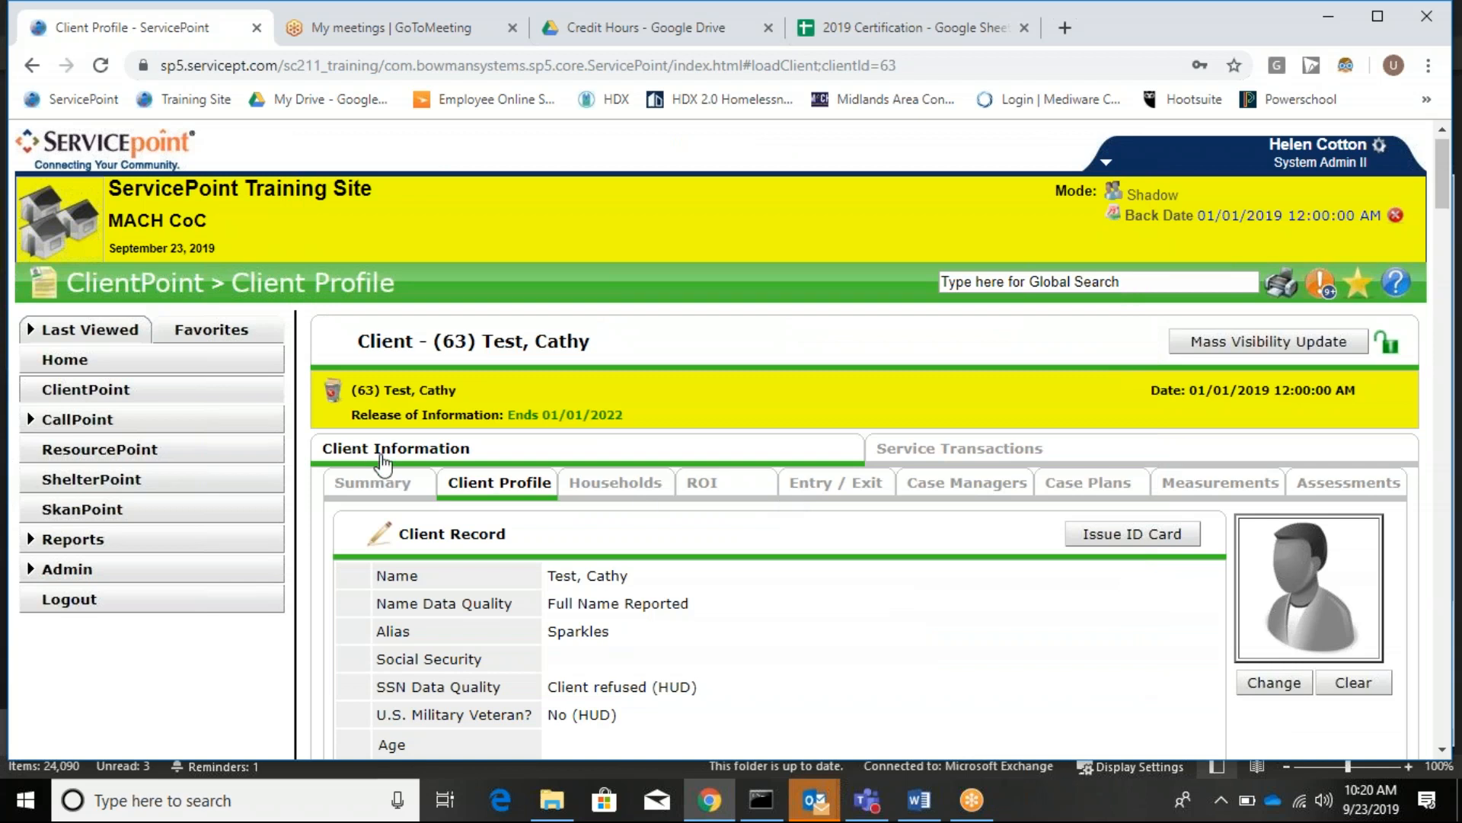
Open the client's Entry / Exit tab, which has no entries yet.
{"action": "left_click", "coordinate": [825, 501]}
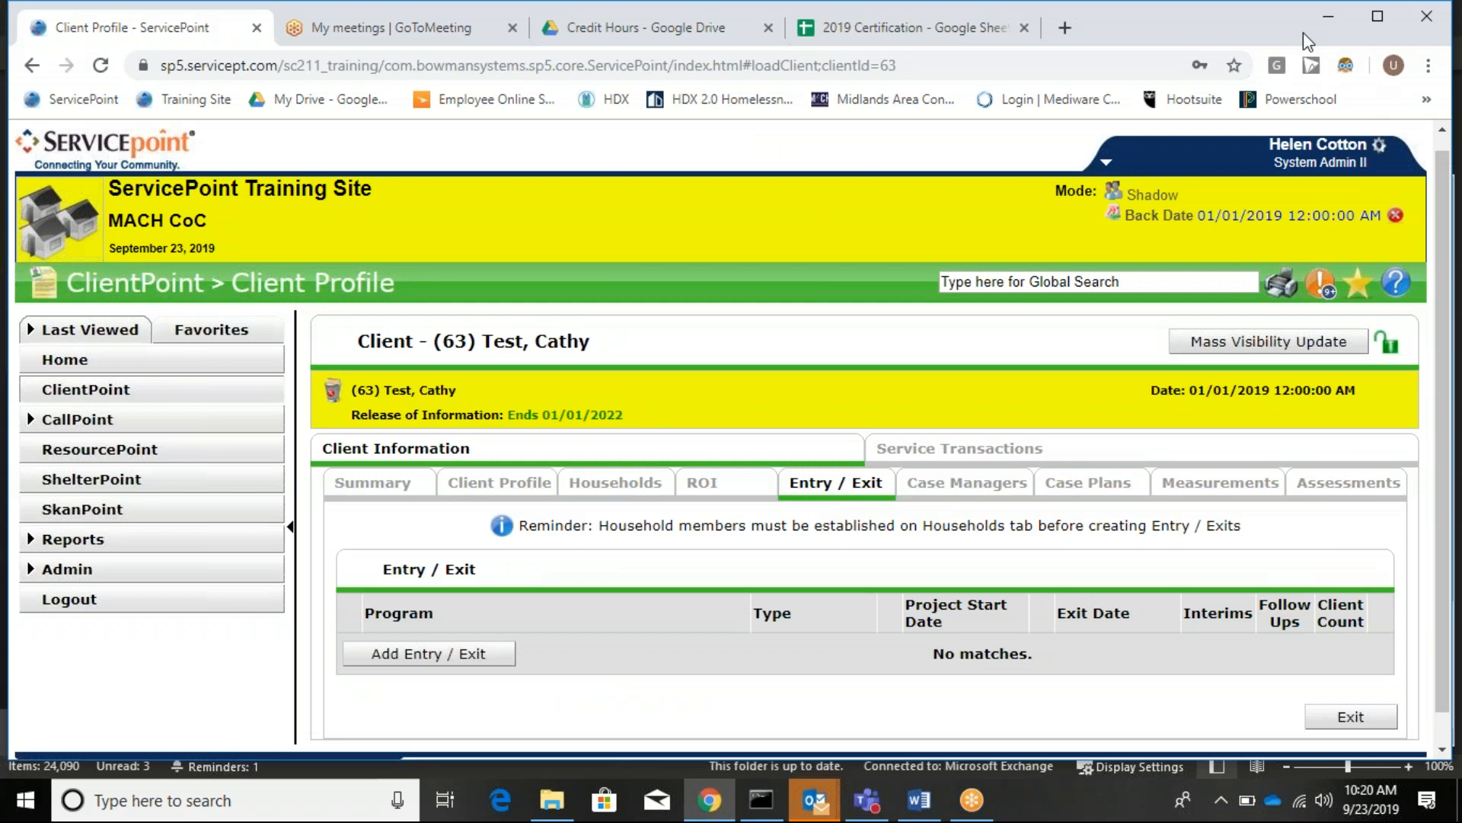
{"action": "left_click", "coordinate": [1282, 29]}
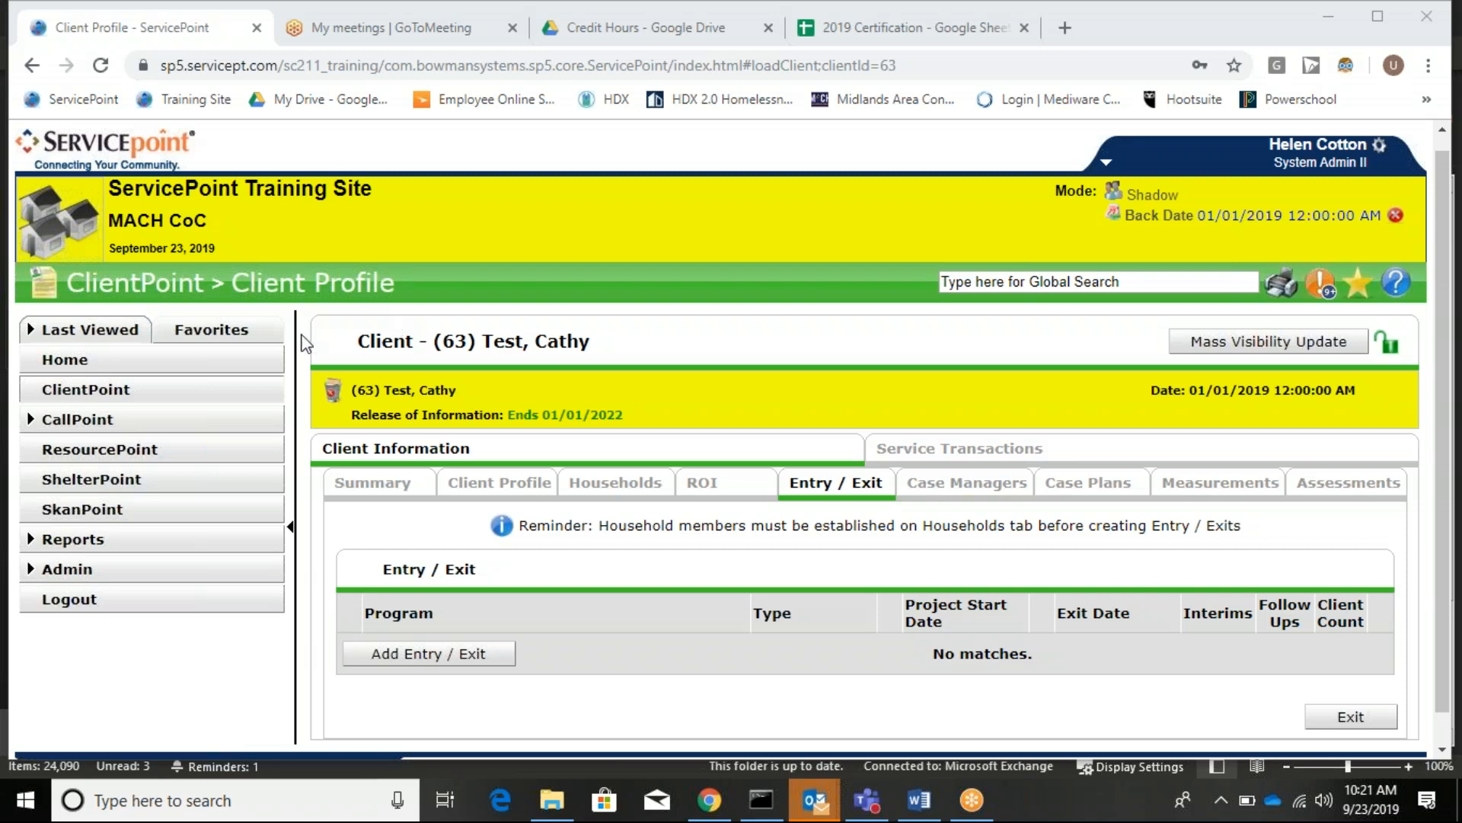
Add a new Entry / Exit and search provider ID 15543, finding MACH-CES.
{"action": "mouse_move", "coordinate": [867, 800]}
{"action": "left_click", "coordinate": [479, 656]}
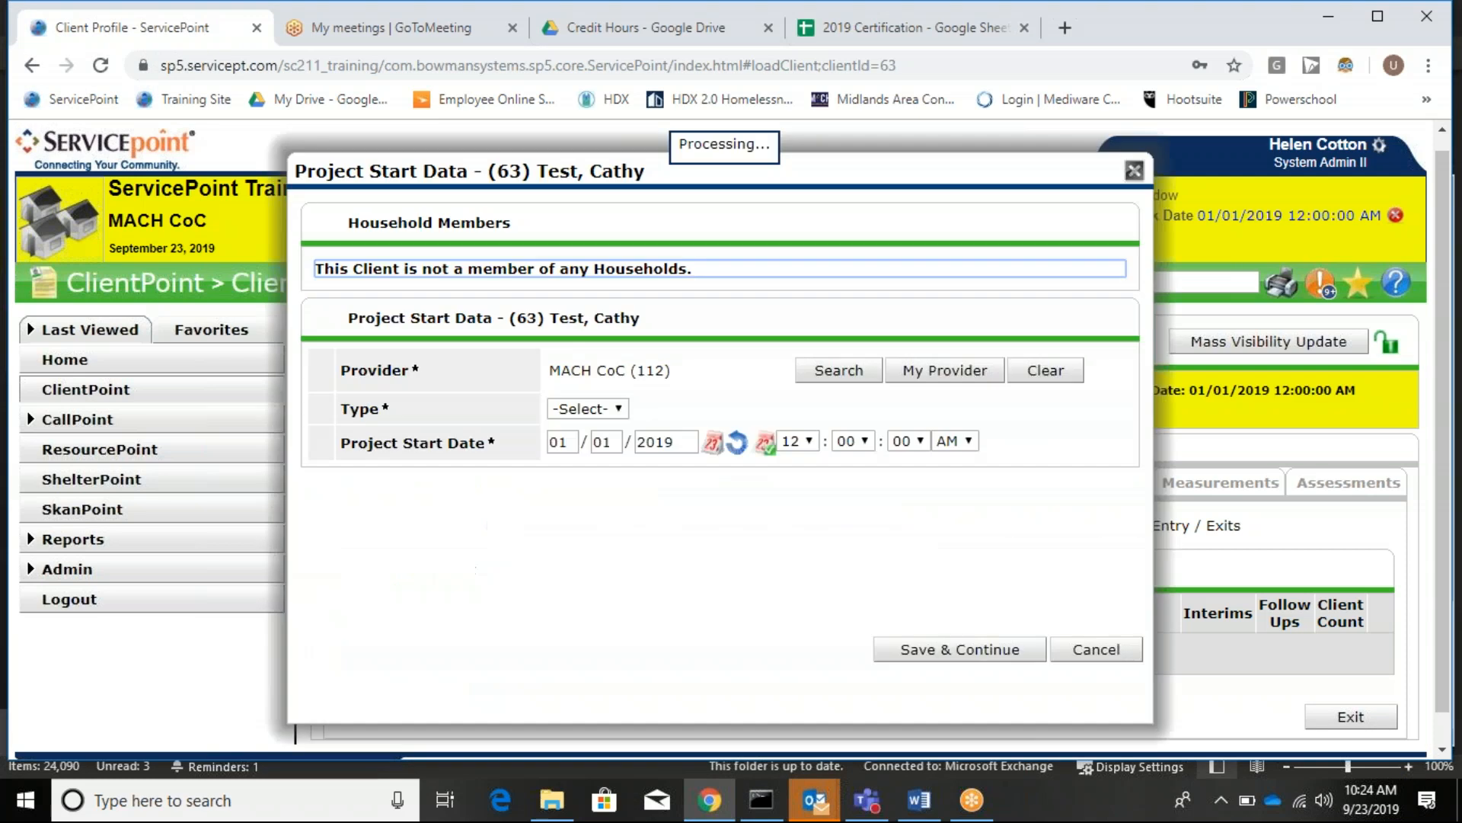
{"action": "left_click", "coordinate": [828, 380]}
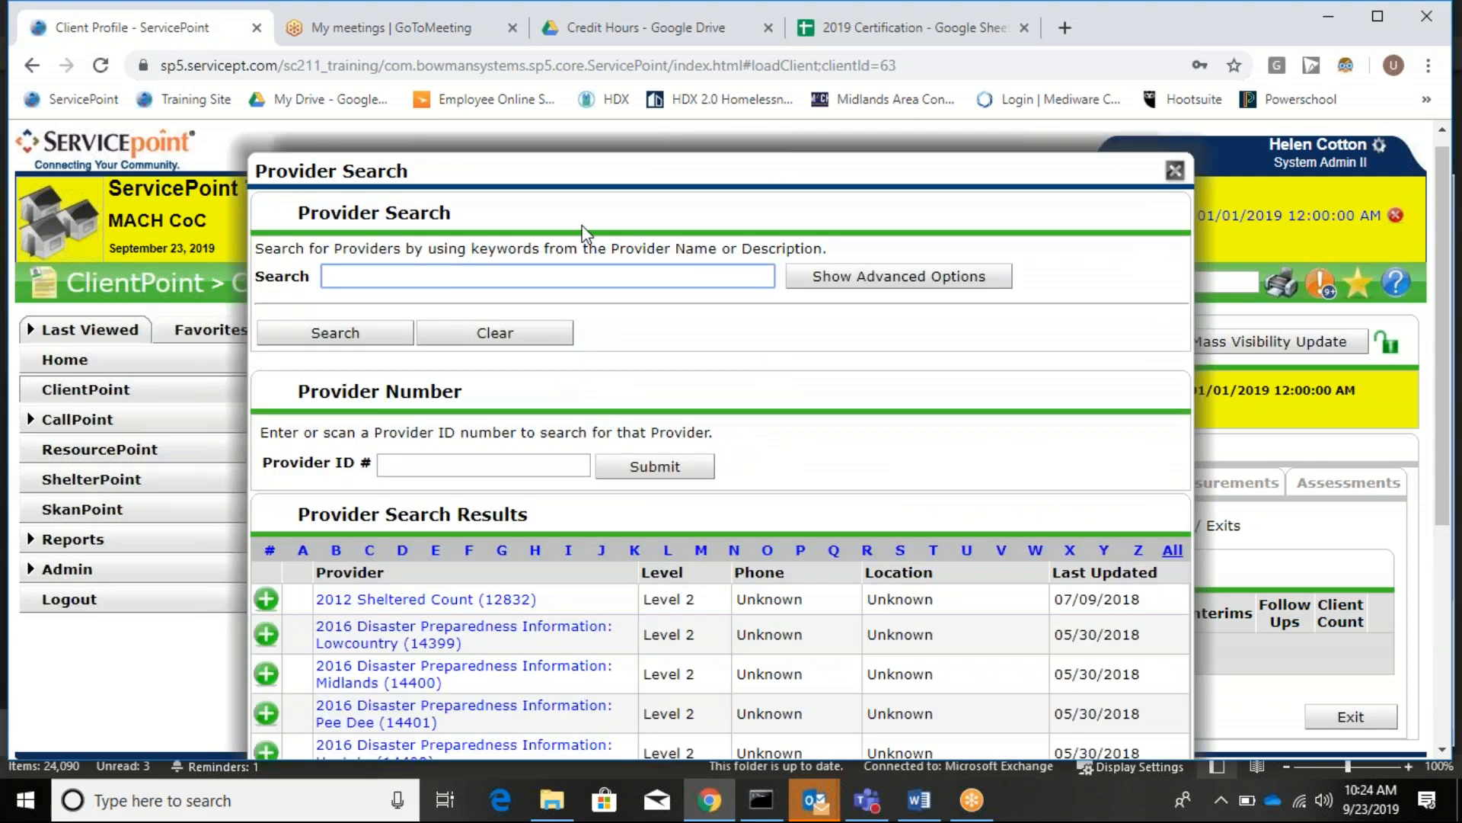
{"action": "left_click", "coordinate": [553, 453]}
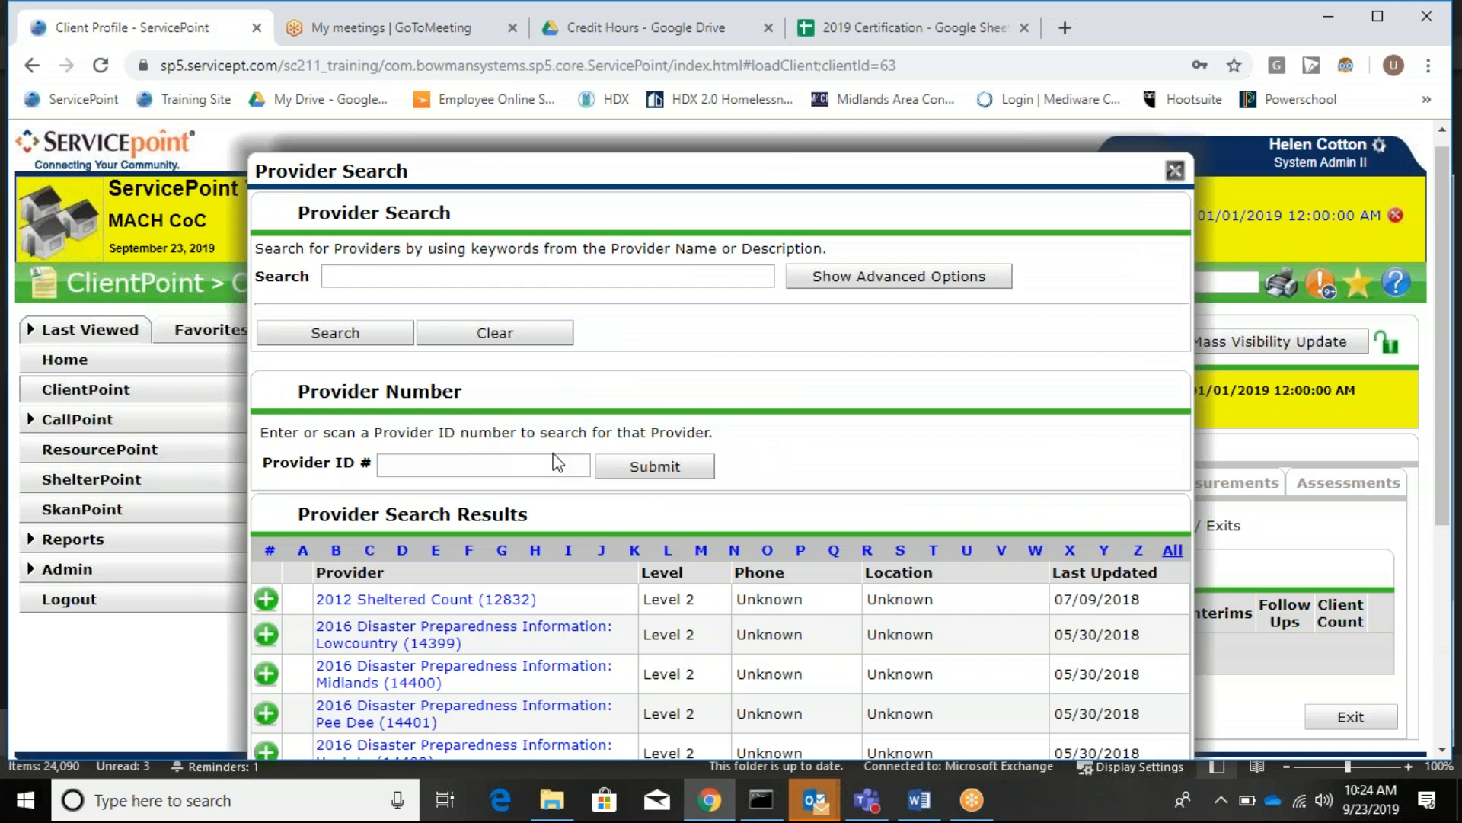
{"action": "type", "text": "15543"}
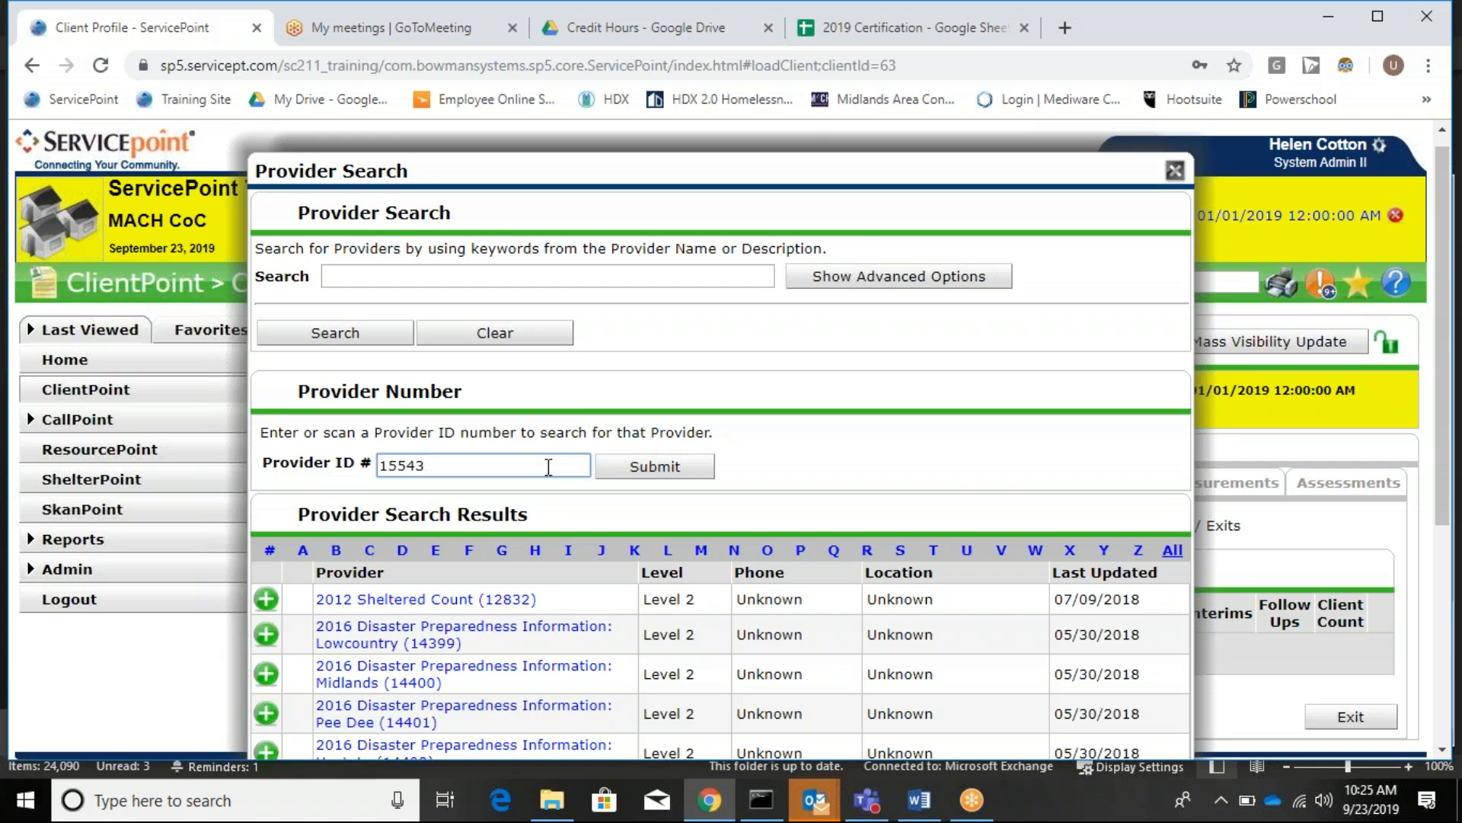
{"action": "key", "text": "Return"}
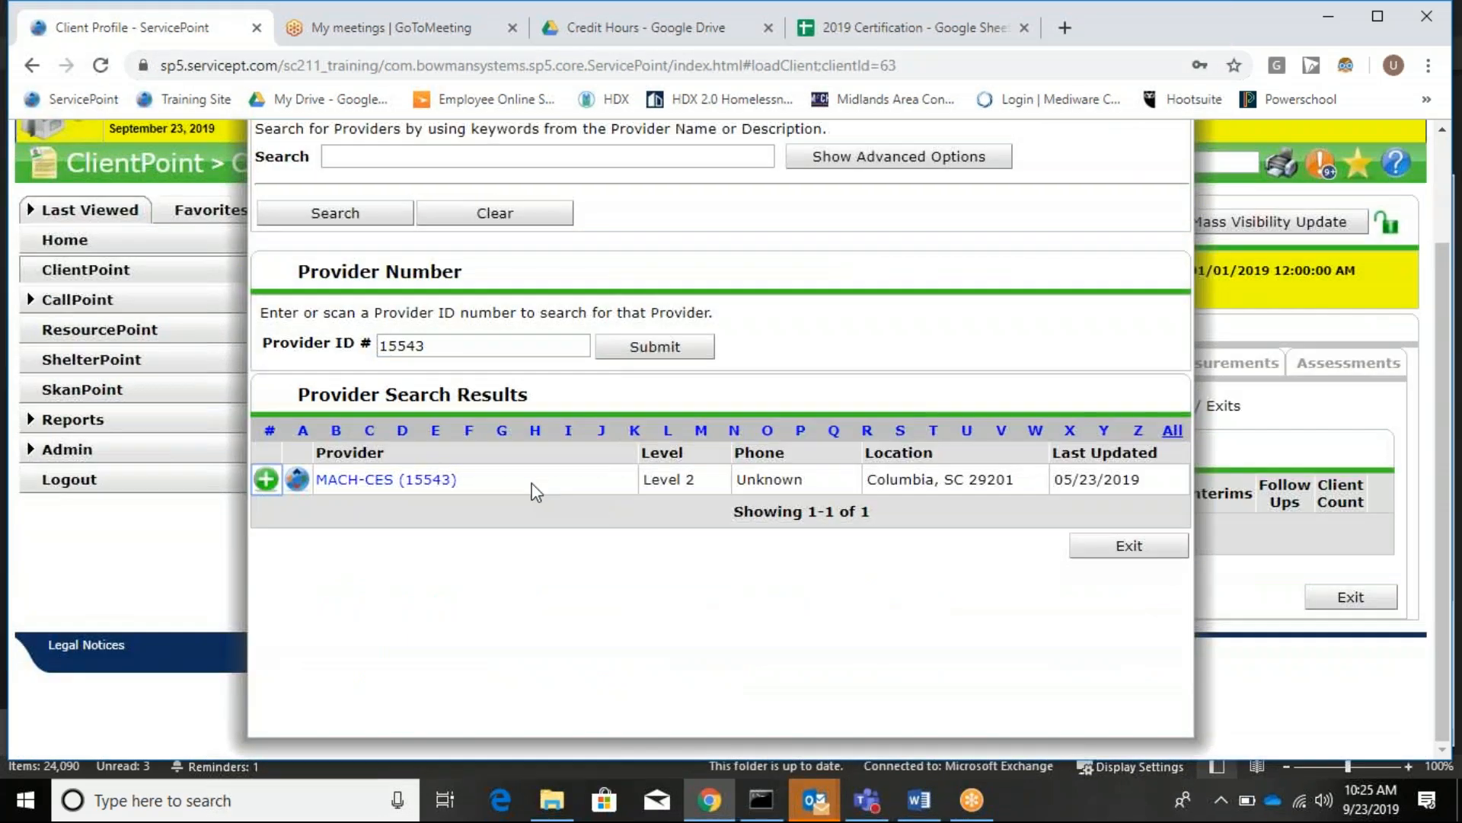
Select MACH-CES as provider, set entry type Standard, and save and continue.
{"action": "left_click", "coordinate": [266, 480]}
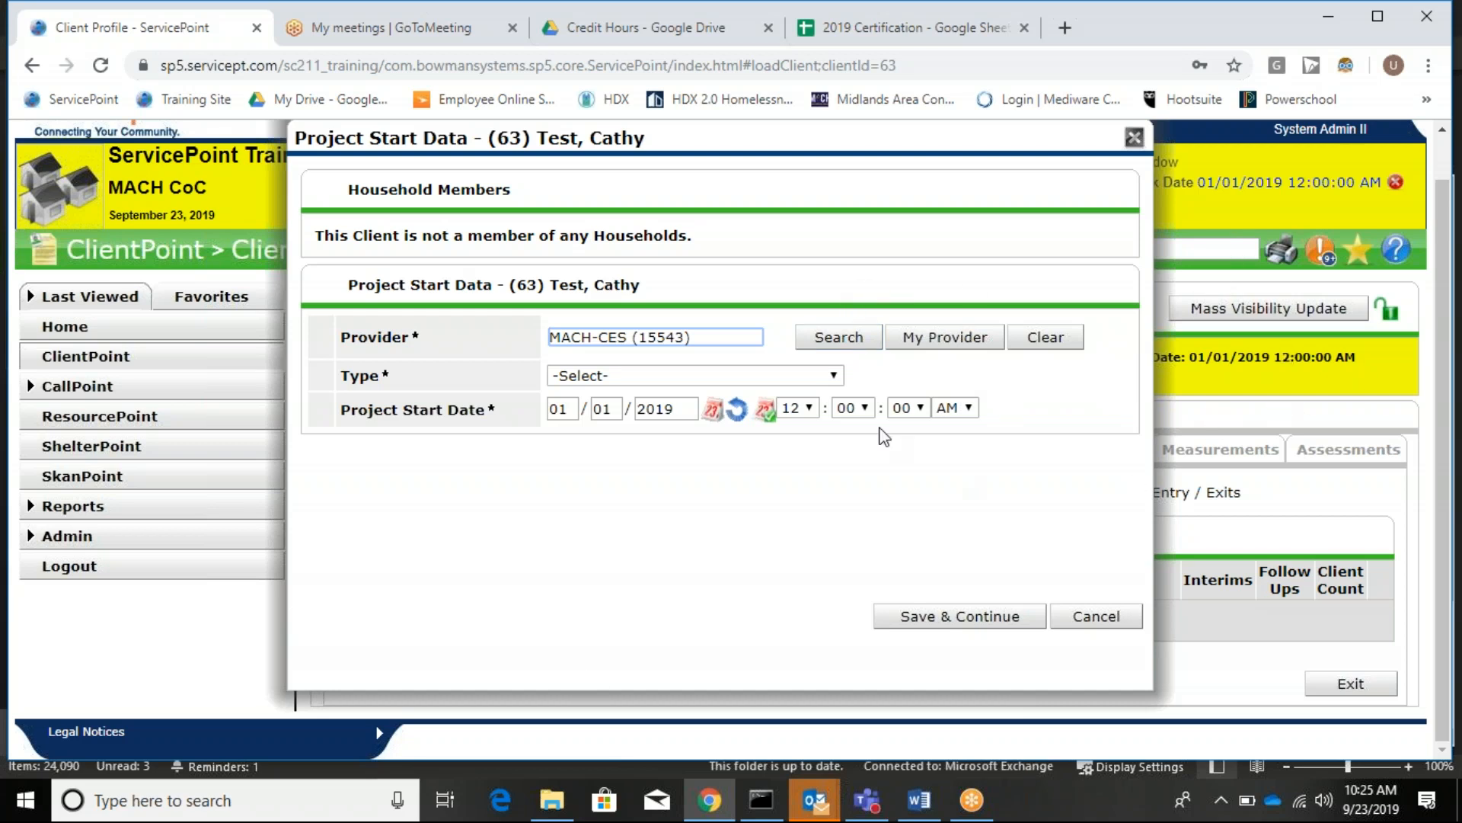
{"action": "left_click", "coordinate": [617, 376]}
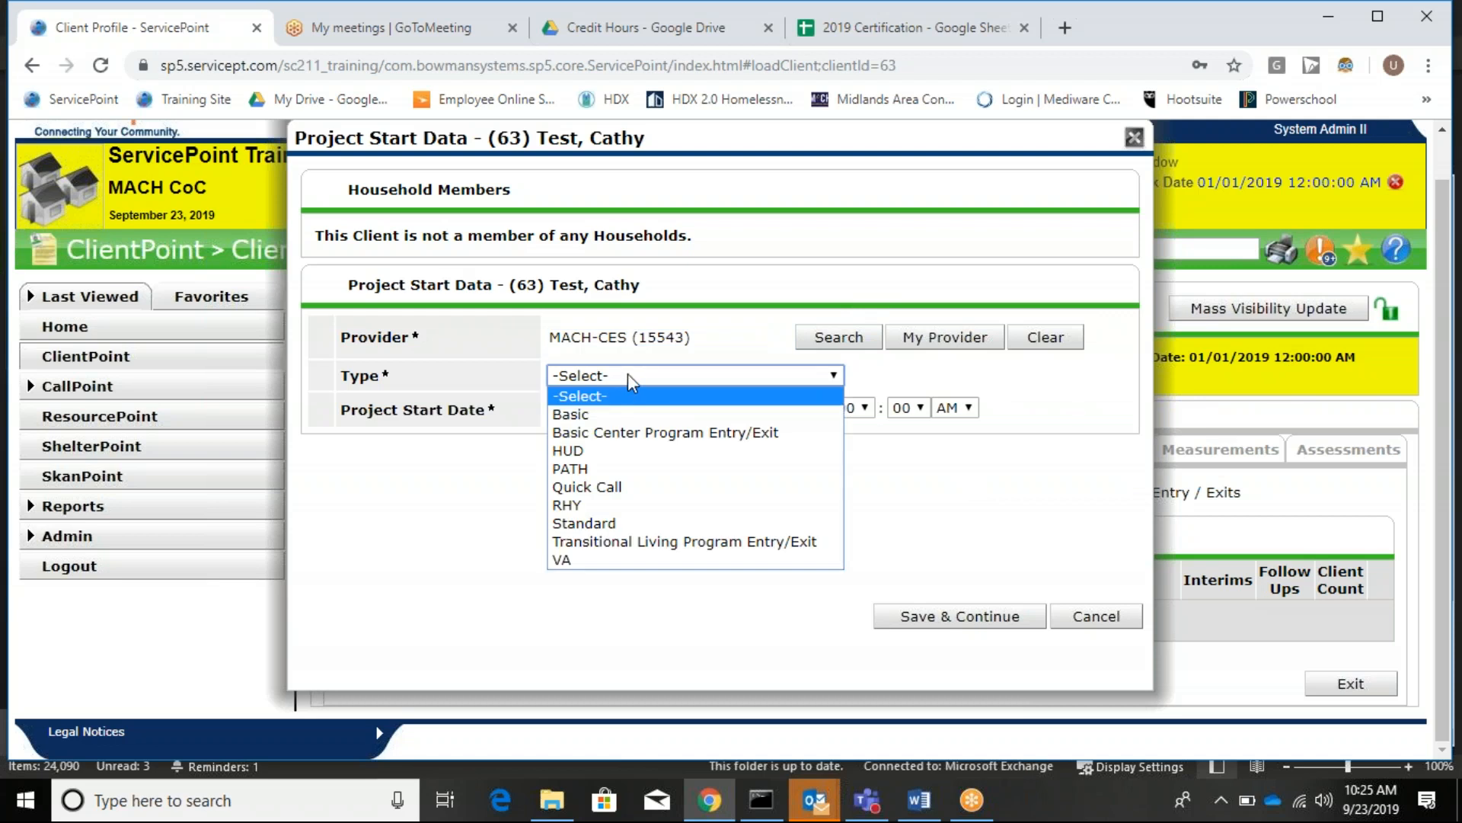
{"action": "left_click", "coordinate": [602, 523]}
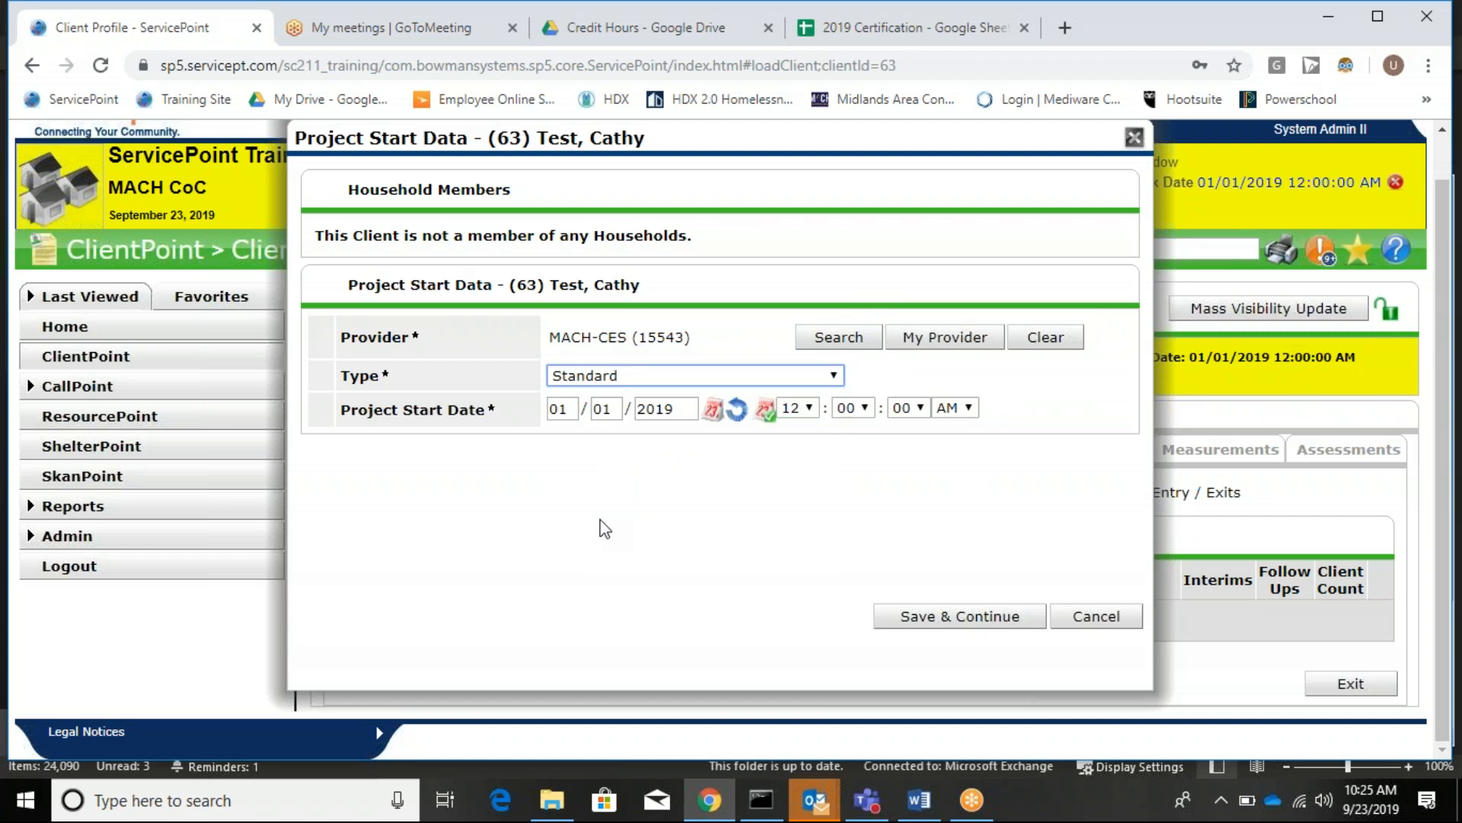
{"action": "left_click", "coordinate": [997, 621]}
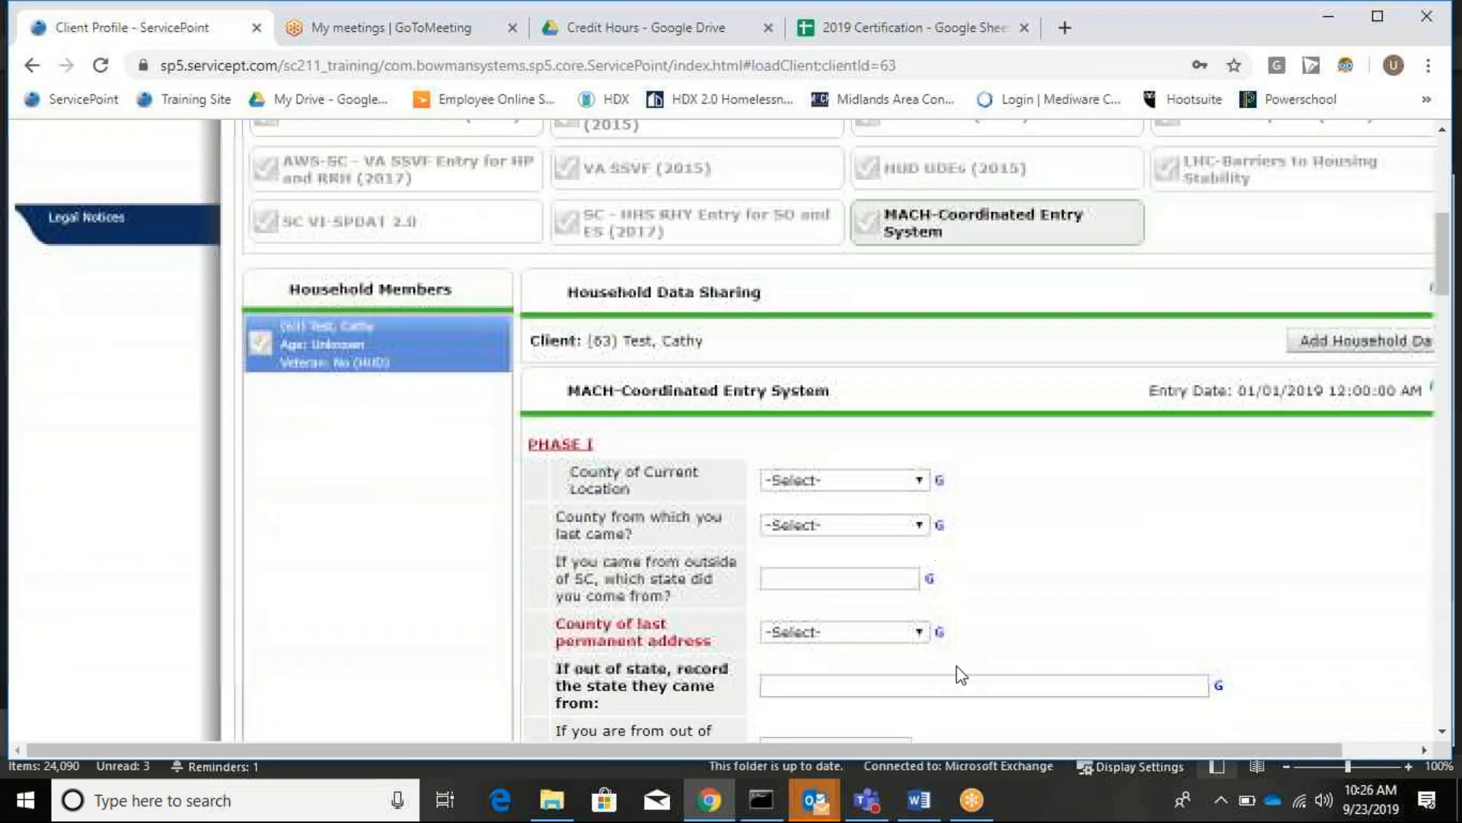
Set the client's County of Current Location to Richland.
{"action": "left_click_drag", "start_coordinate": [988, 743], "coordinate": [1111, 730]}
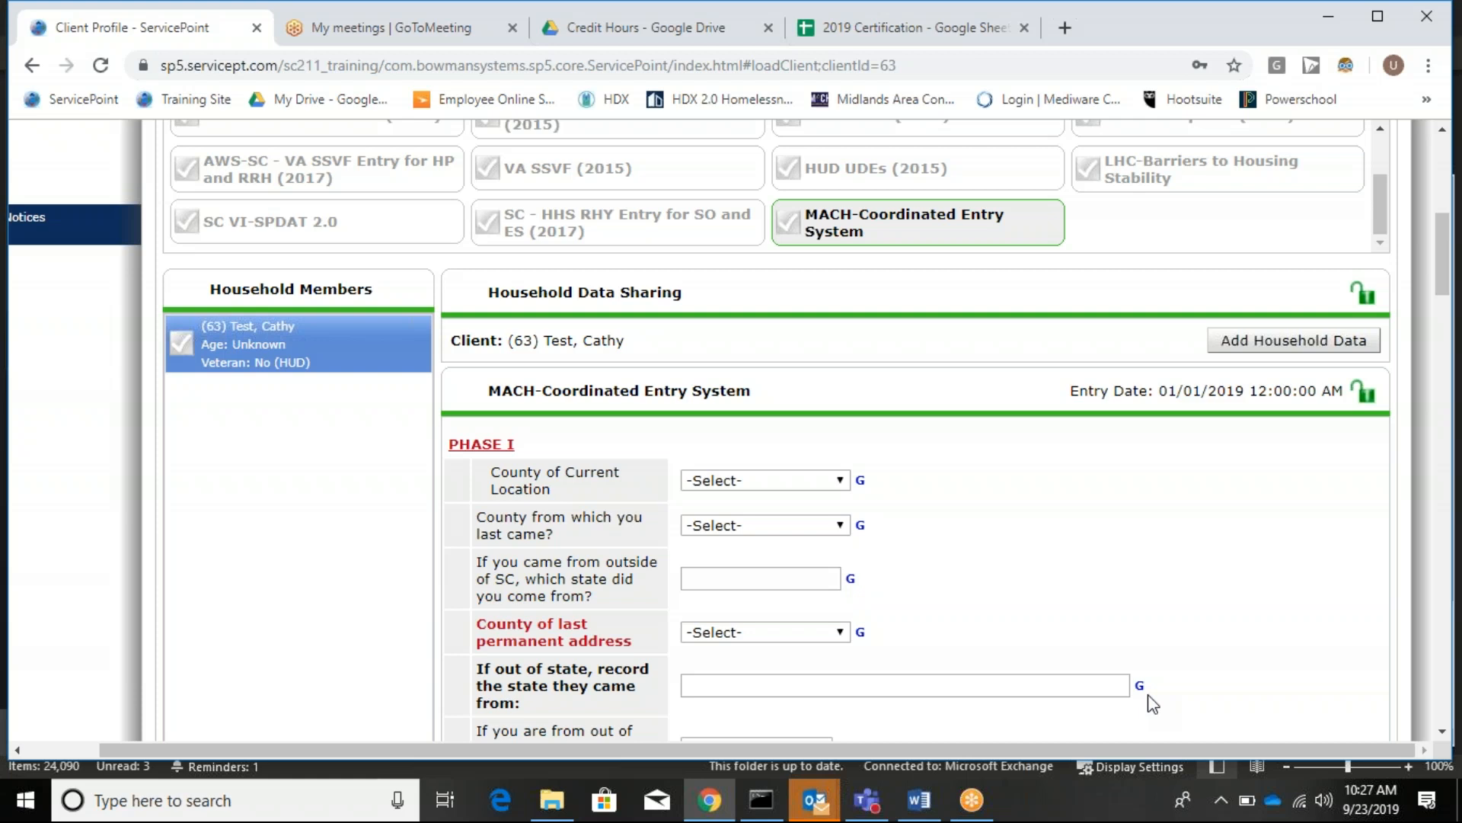
{"action": "scroll", "coordinate": [581, 405], "scroll_direction": "down", "scroll_amount": 3}
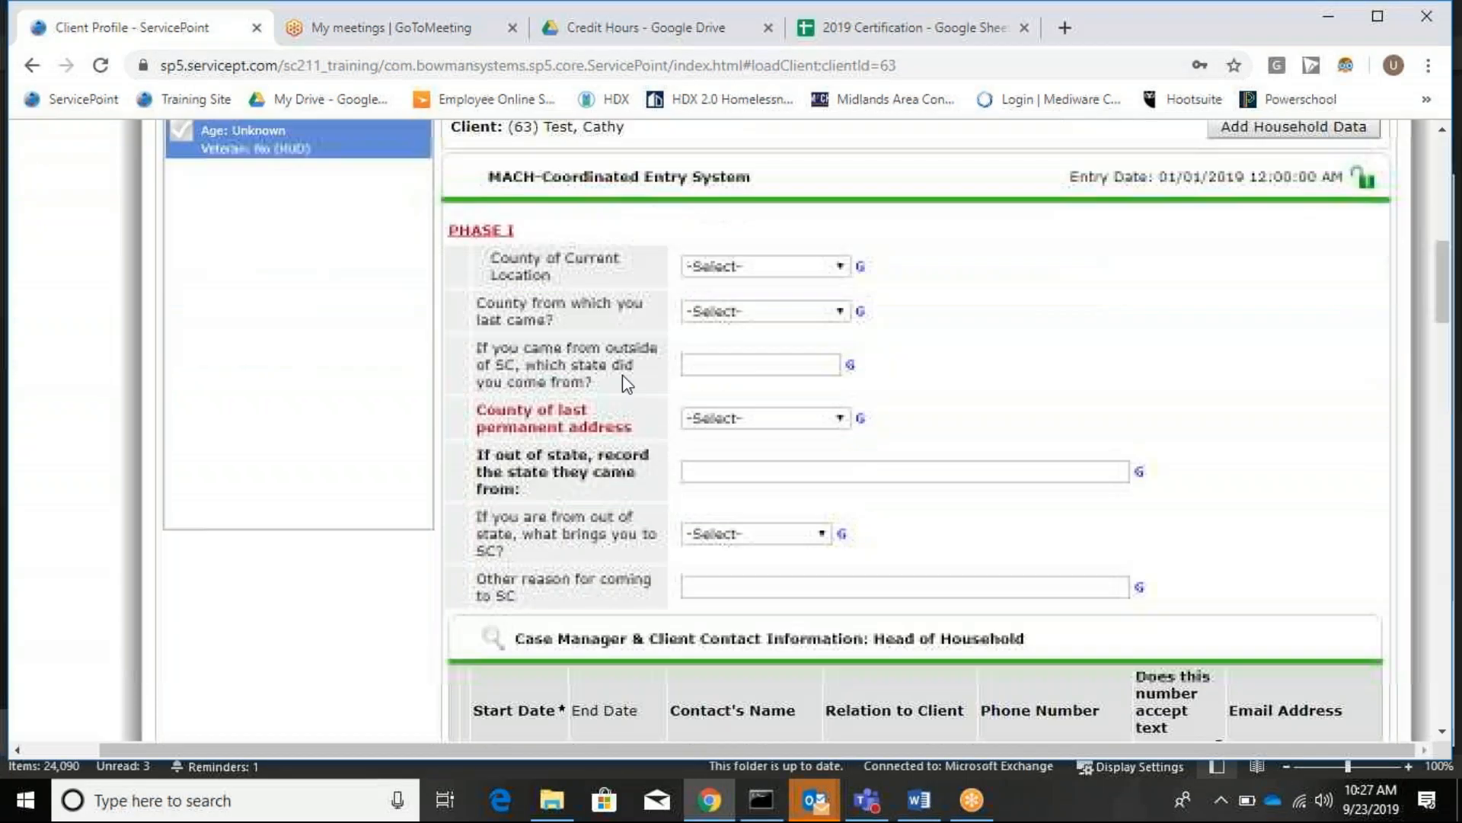
{"action": "left_click", "coordinate": [787, 268]}
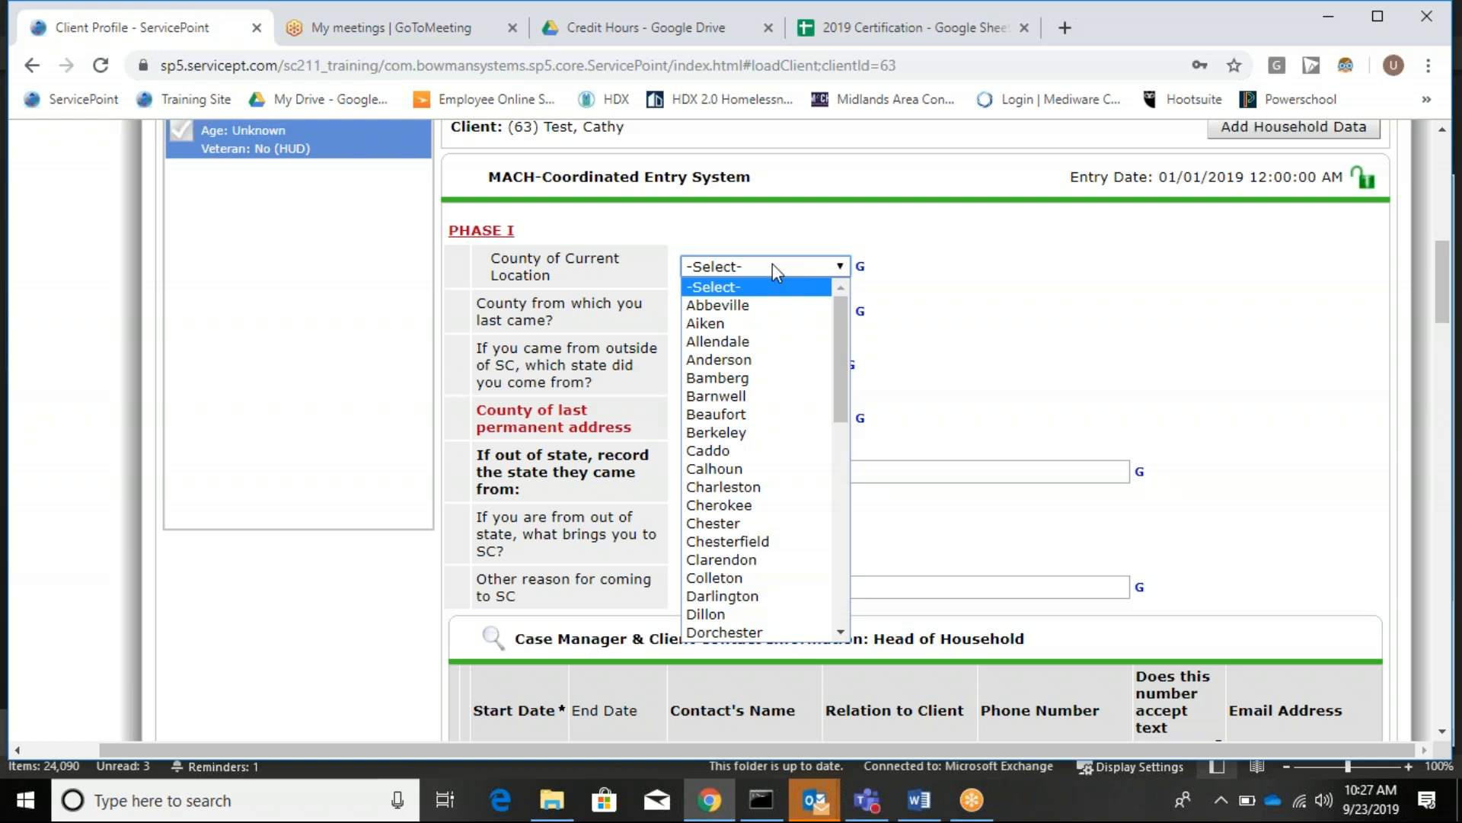
{"action": "scroll", "coordinate": [766, 423], "scroll_direction": "down", "scroll_amount": 10}
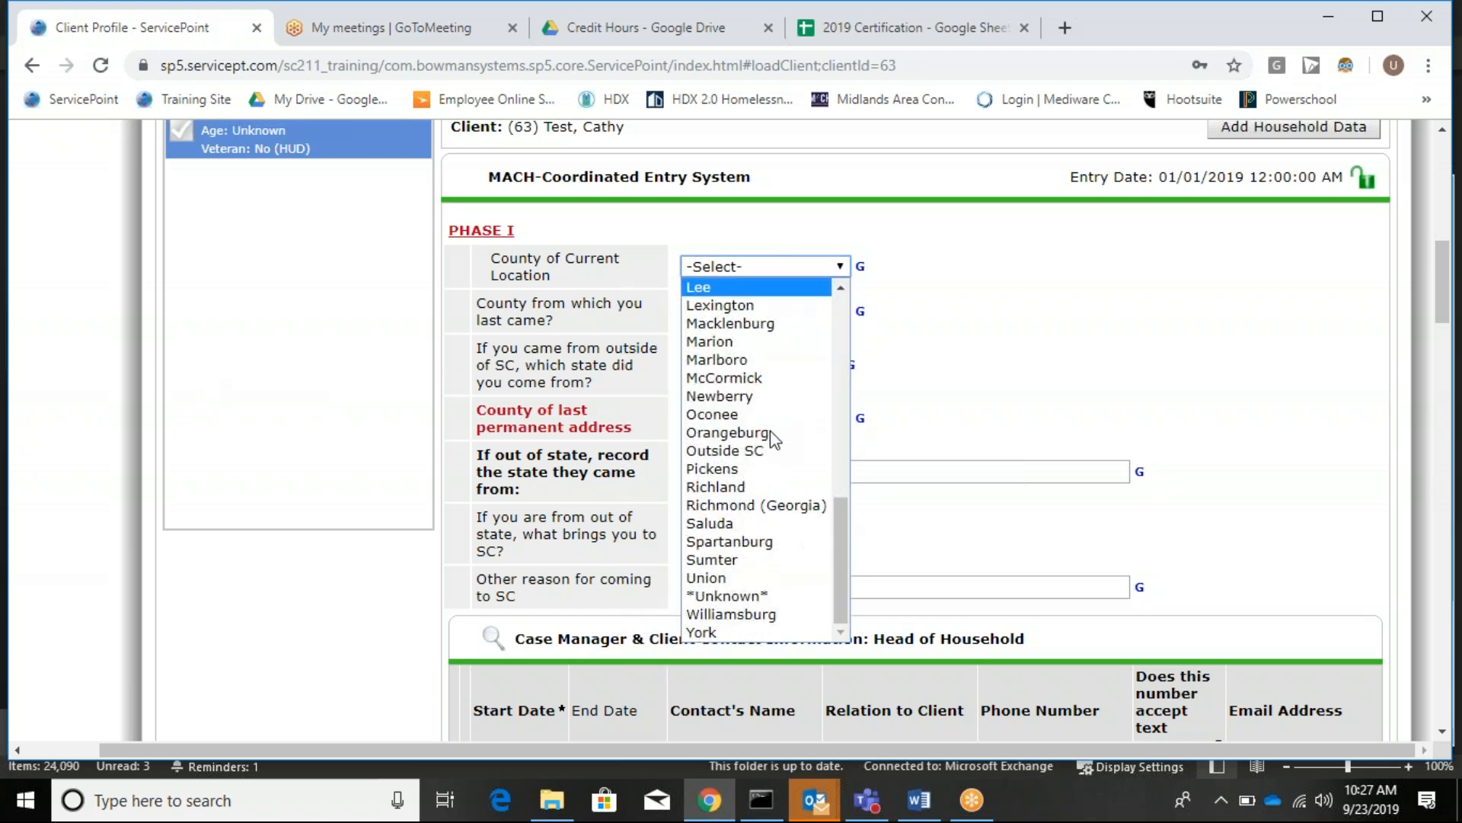
{"action": "left_click", "coordinate": [765, 485]}
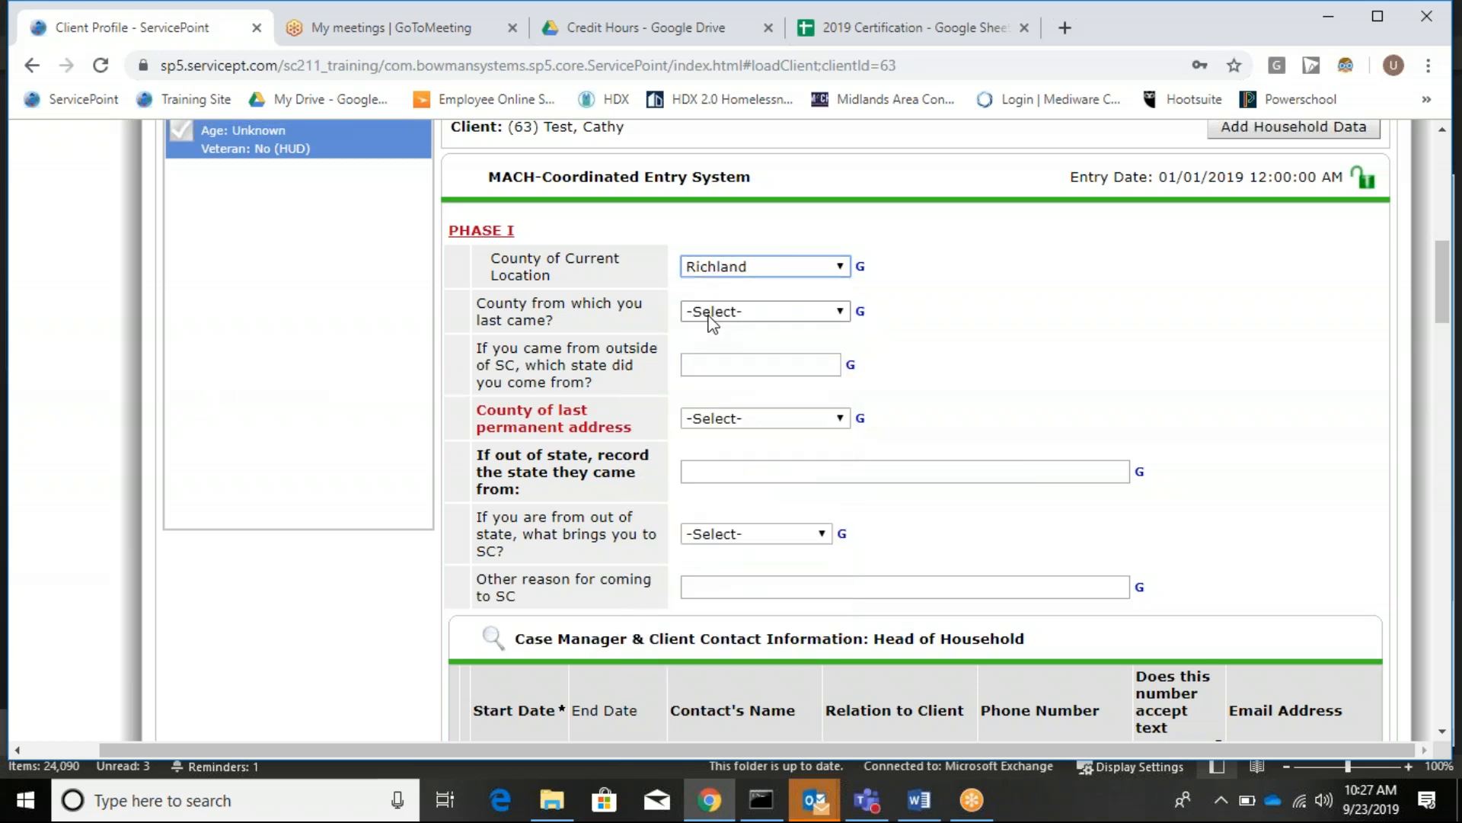
Set both the county the client last came from and the last permanent address county to York.
{"action": "left_click", "coordinate": [710, 314]}
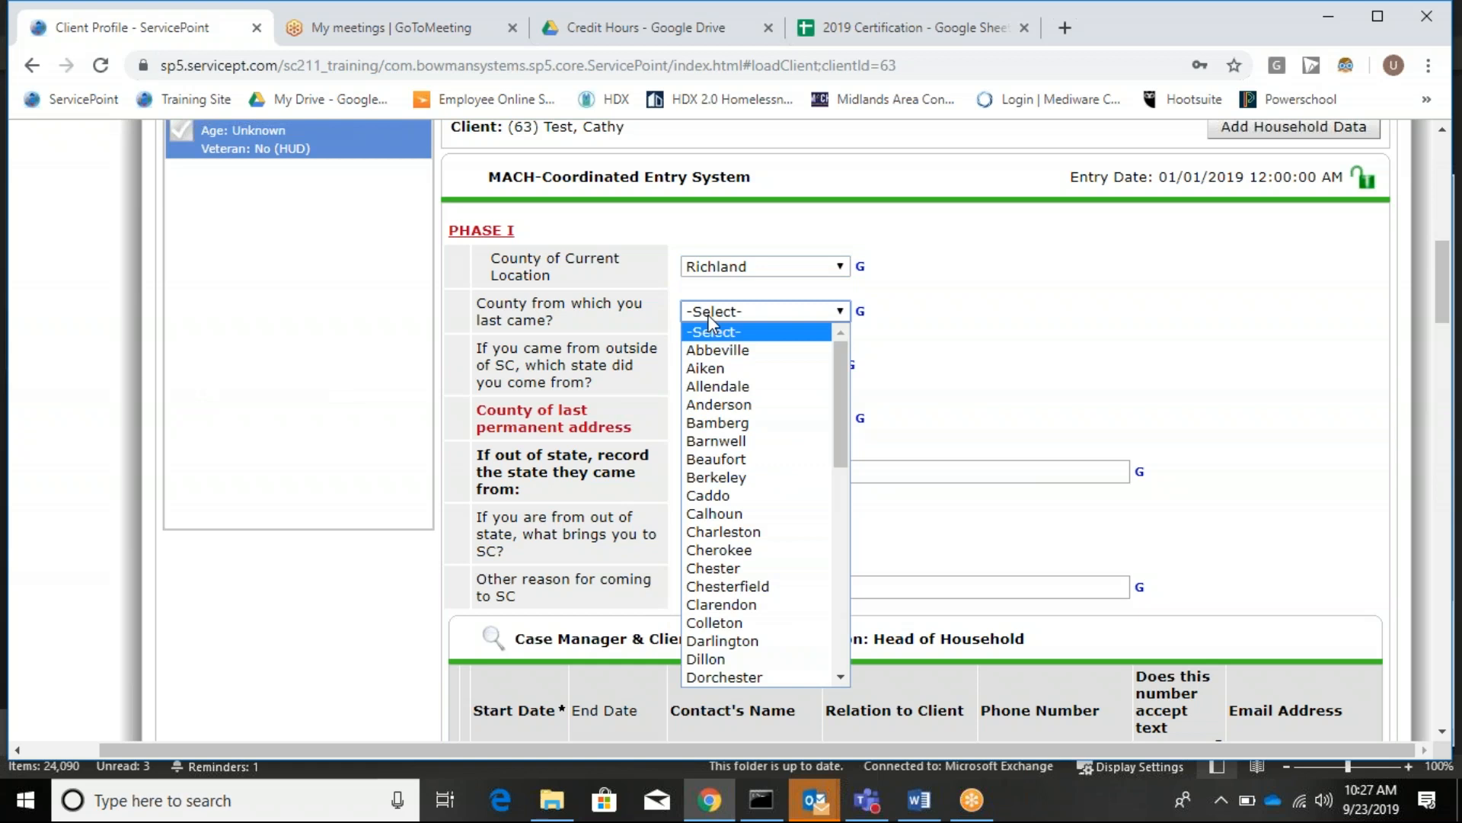
{"action": "scroll", "coordinate": [775, 464], "scroll_direction": "down", "scroll_amount": 10}
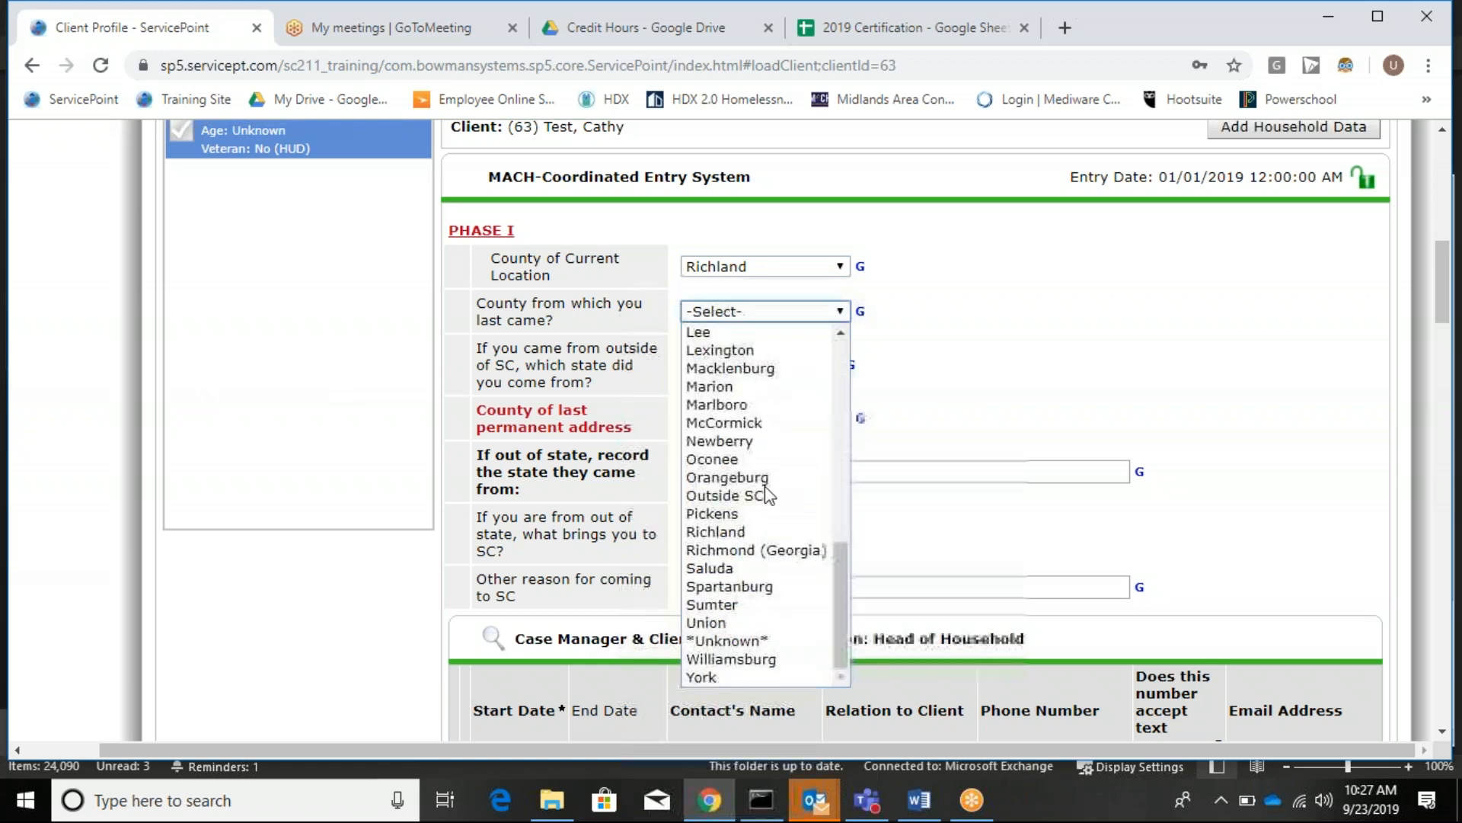
{"action": "left_click", "coordinate": [752, 675]}
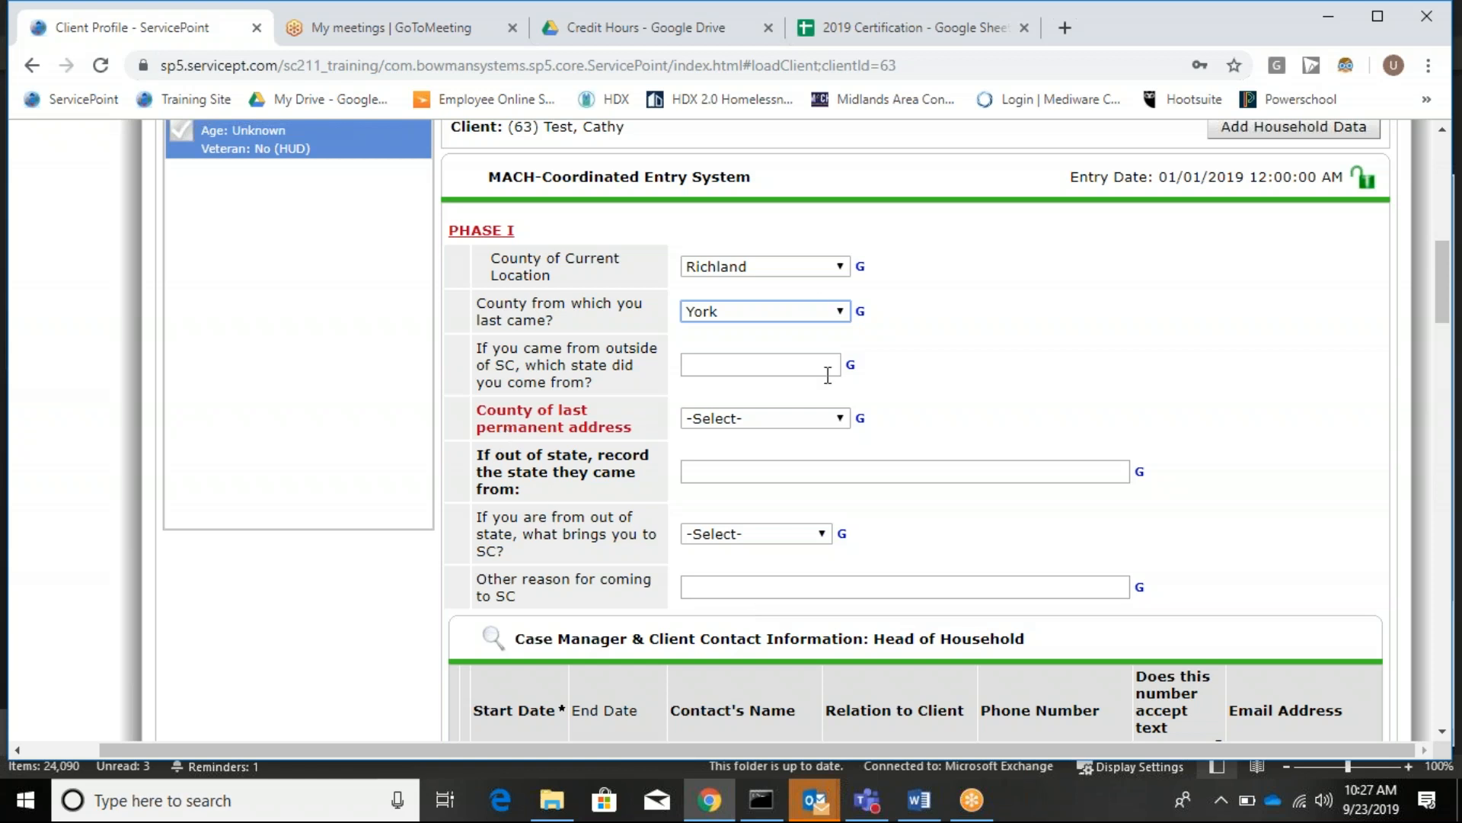
{"action": "left_click", "coordinate": [705, 421]}
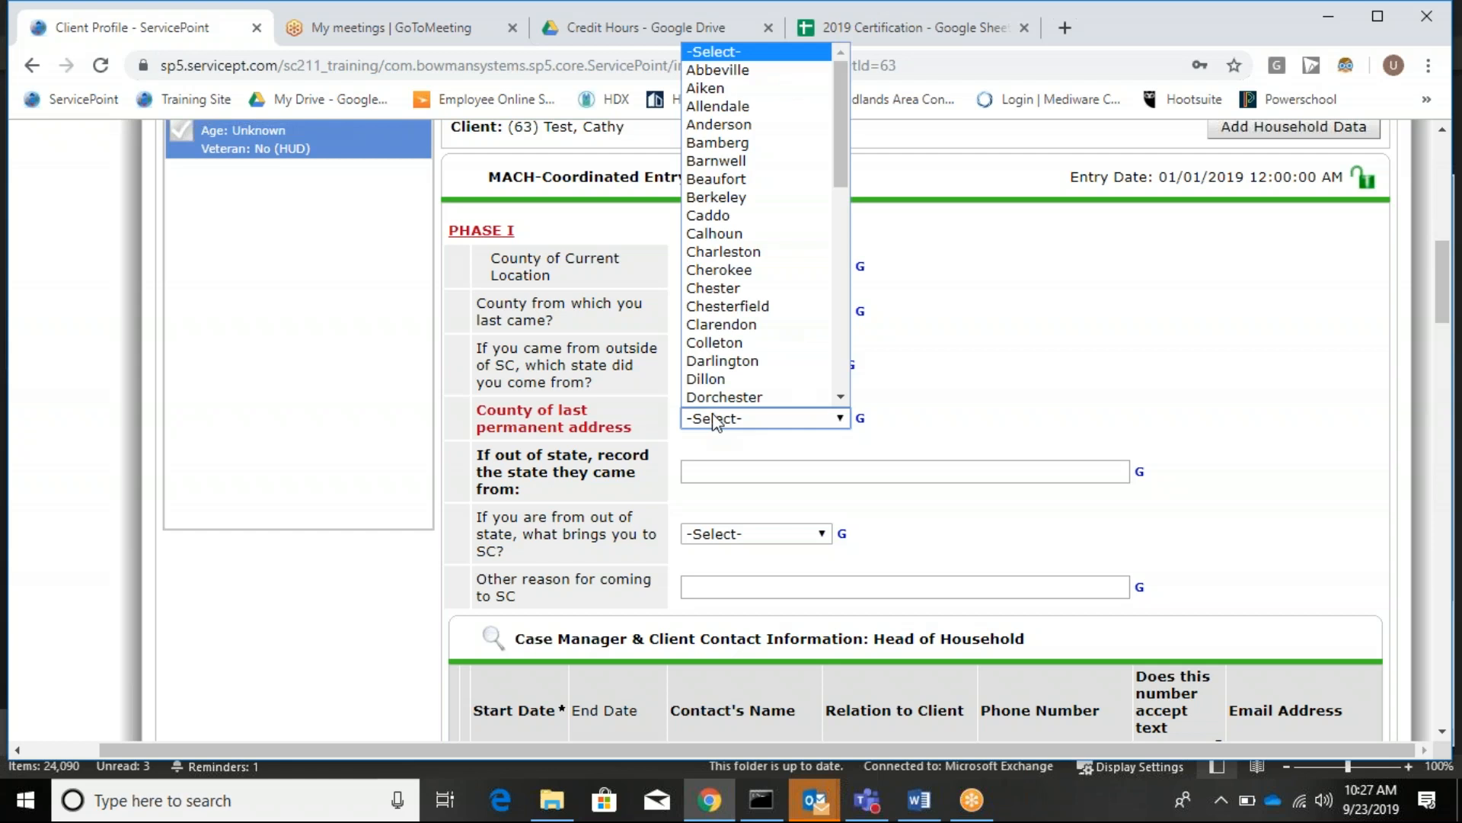
{"action": "scroll", "coordinate": [770, 408], "scroll_direction": "down", "scroll_amount": 1}
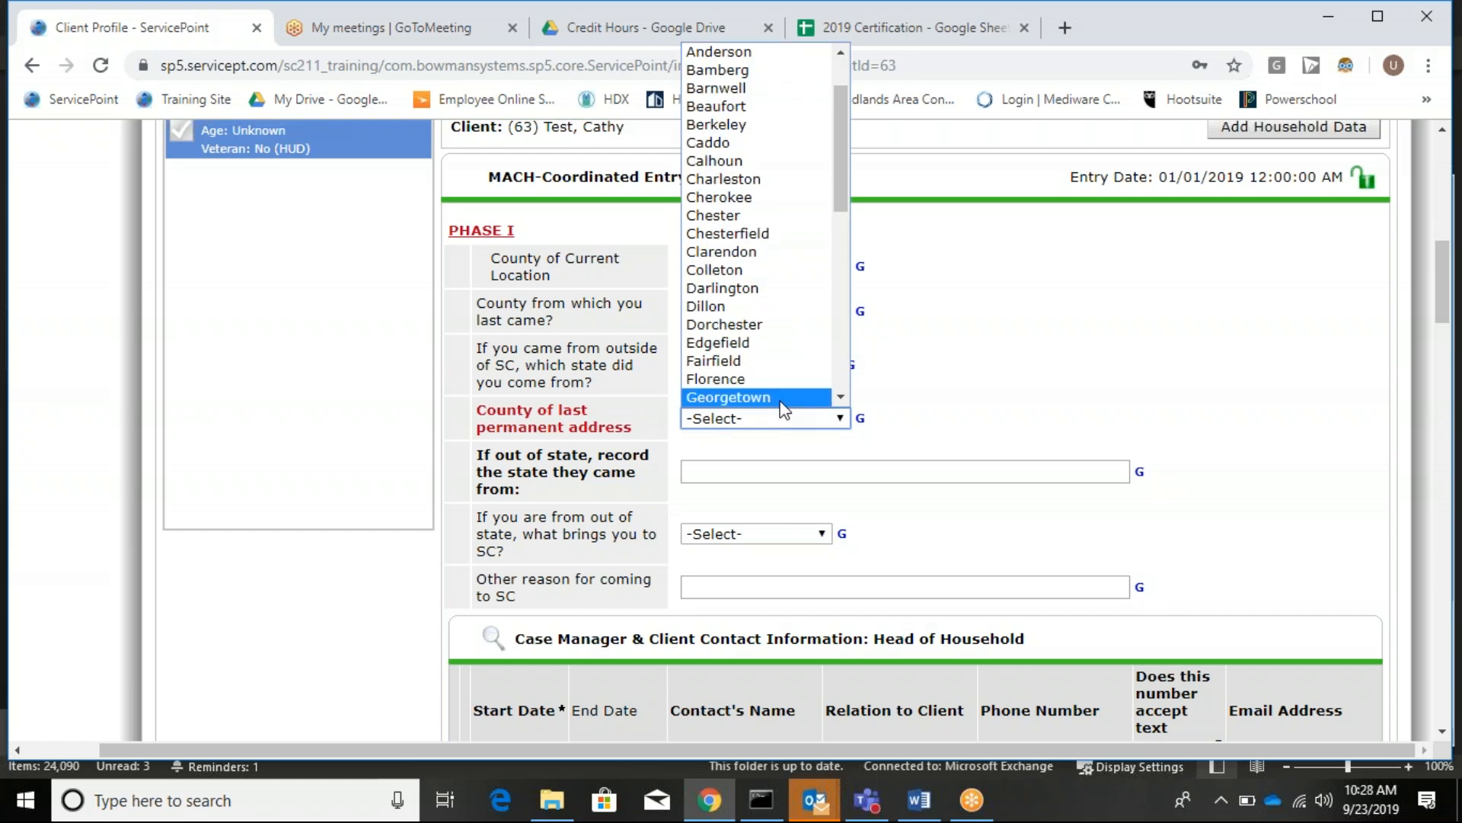
{"action": "scroll", "coordinate": [761, 358], "scroll_direction": "down", "scroll_amount": 7}
{"action": "left_click", "coordinate": [717, 397]}
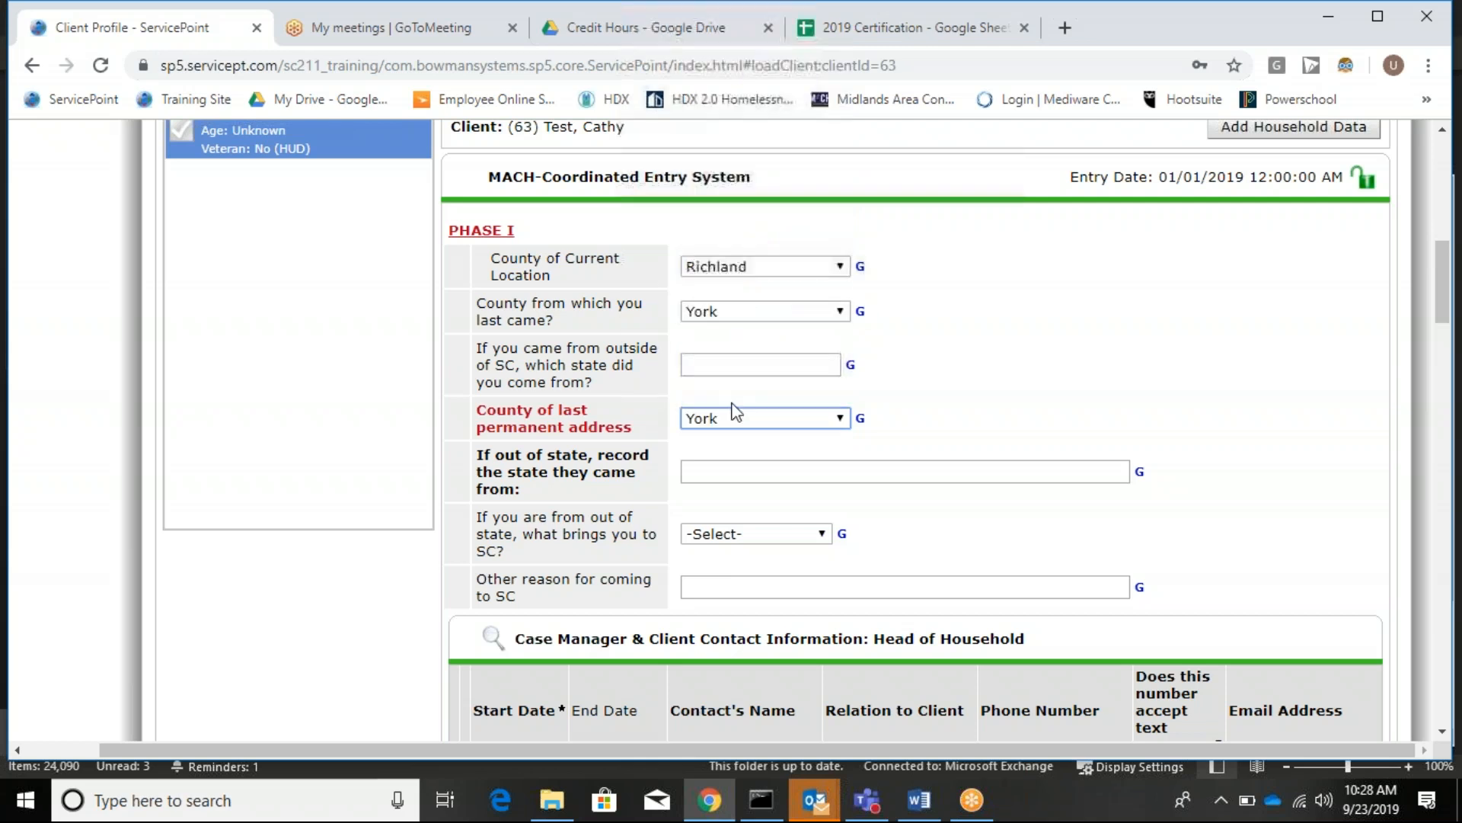
Choose 'New opportunites' as the reason the out-of-state client came to SC.
{"action": "scroll", "coordinate": [685, 366], "scroll_direction": "down", "scroll_amount": 3}
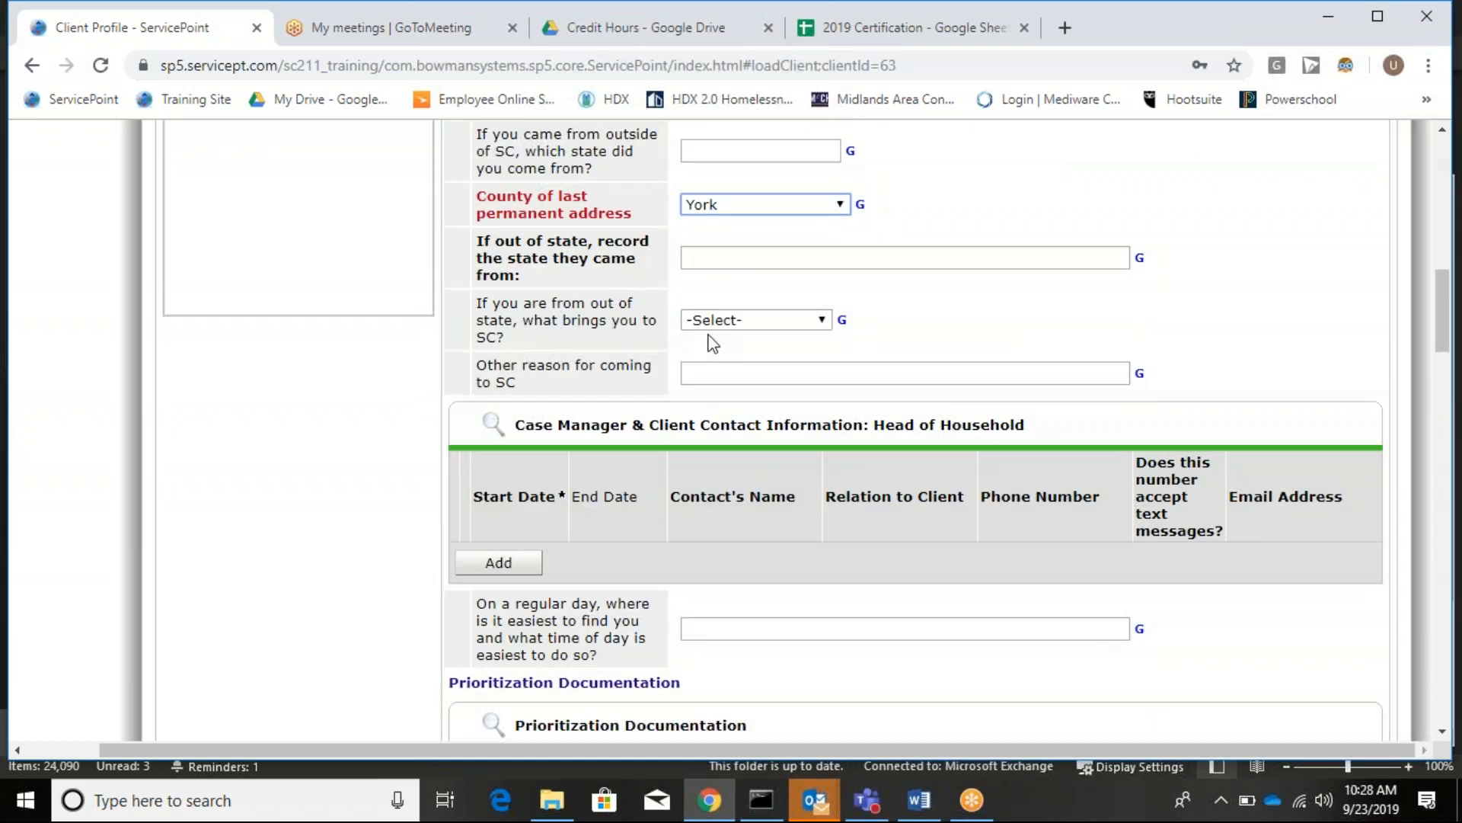
{"action": "left_click", "coordinate": [756, 321]}
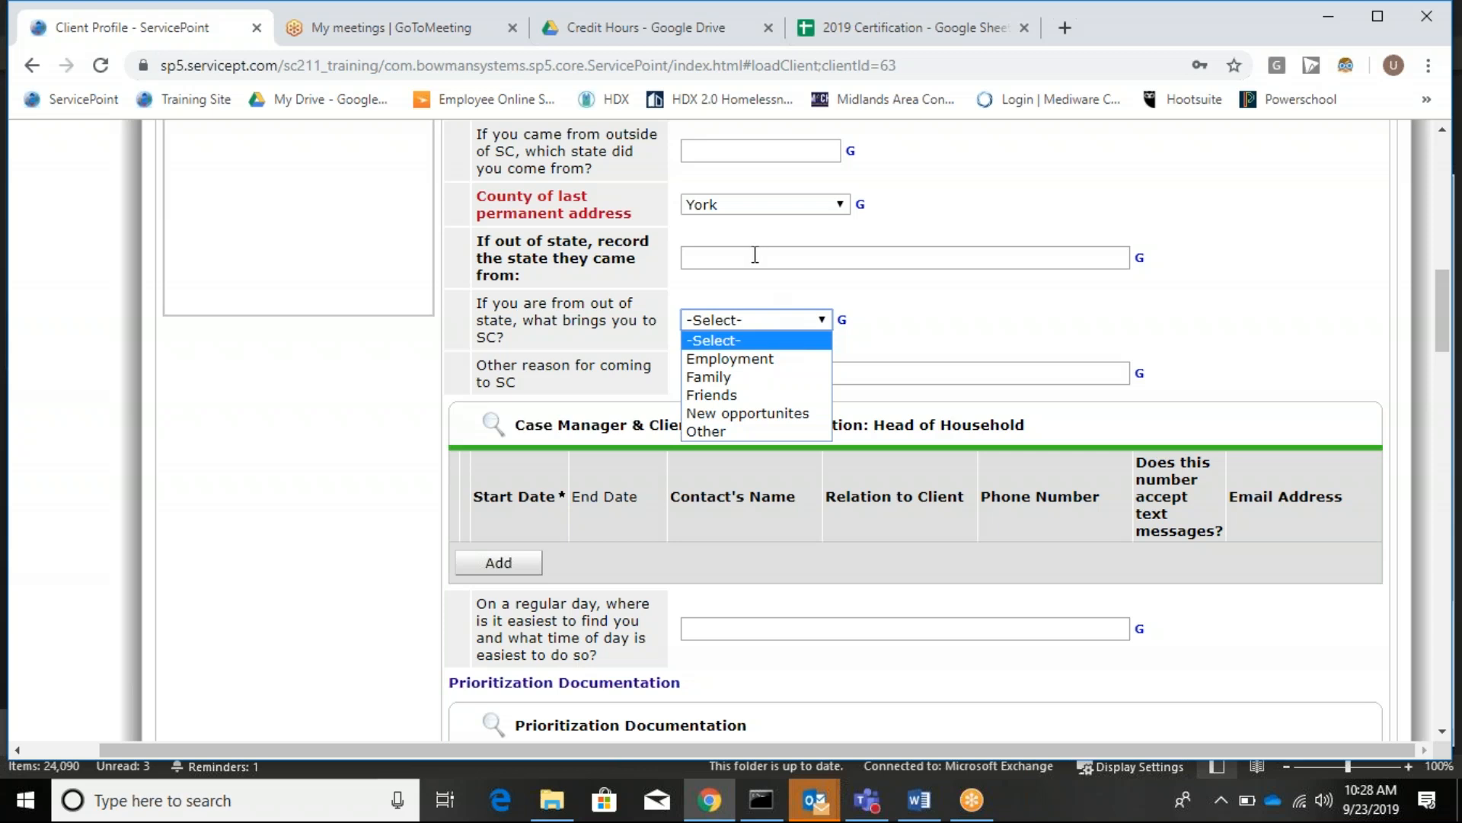
{"action": "left_click", "coordinate": [754, 419]}
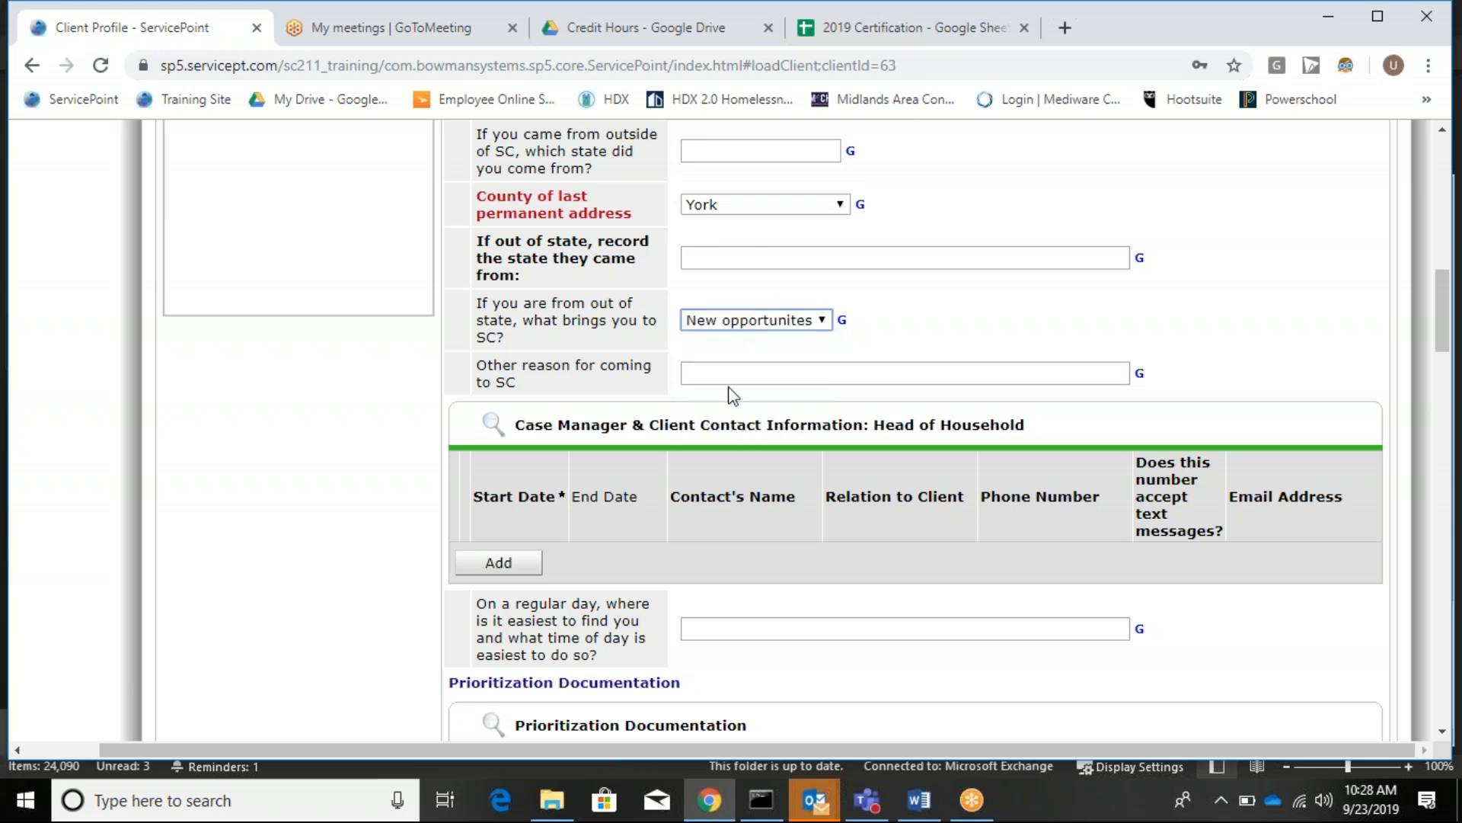
{"action": "scroll", "coordinate": [708, 358], "scroll_direction": "down", "scroll_amount": 3}
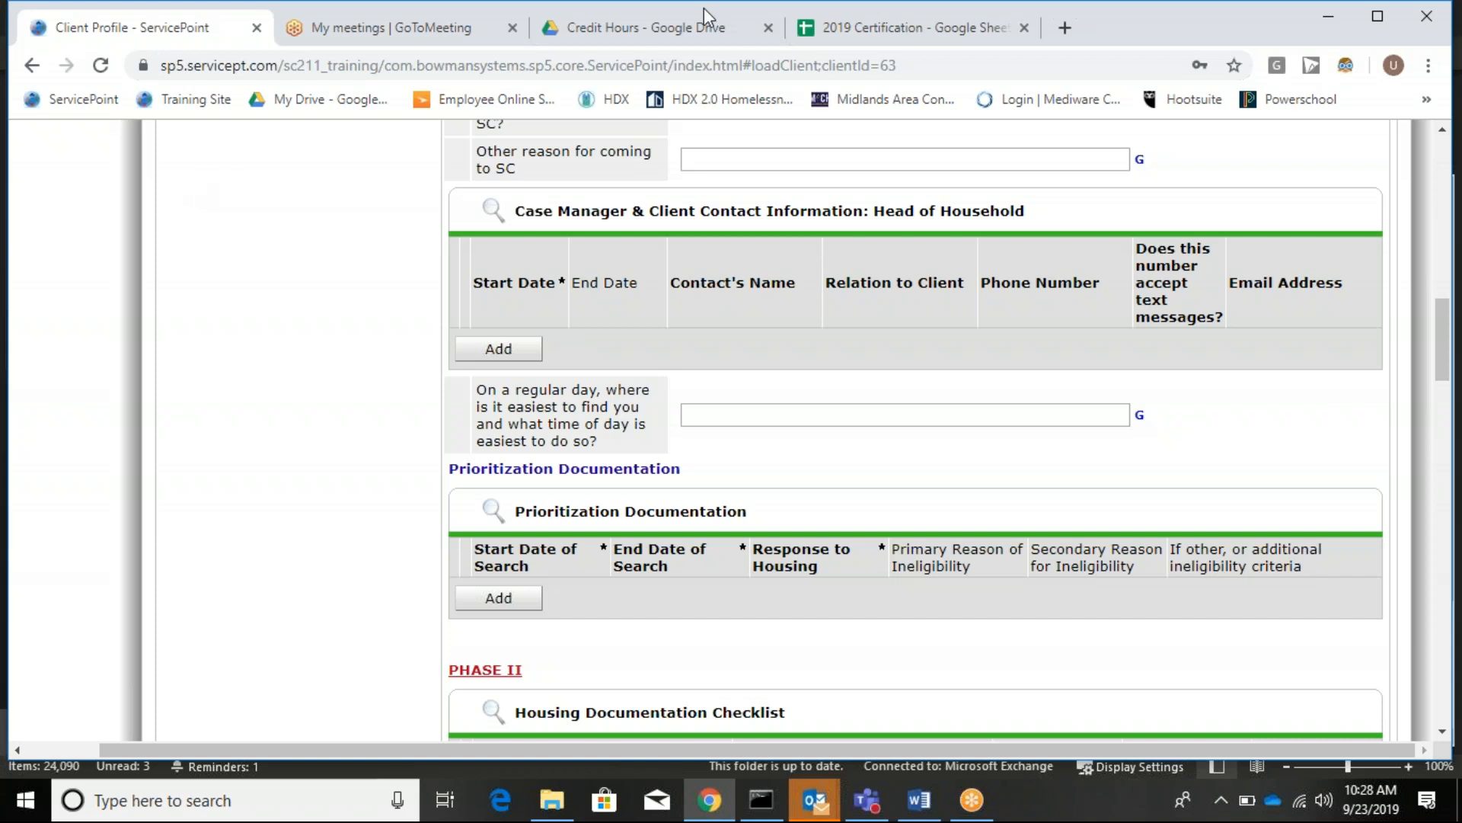
{"action": "scroll", "coordinate": [648, 206], "scroll_direction": "up", "scroll_amount": 7}
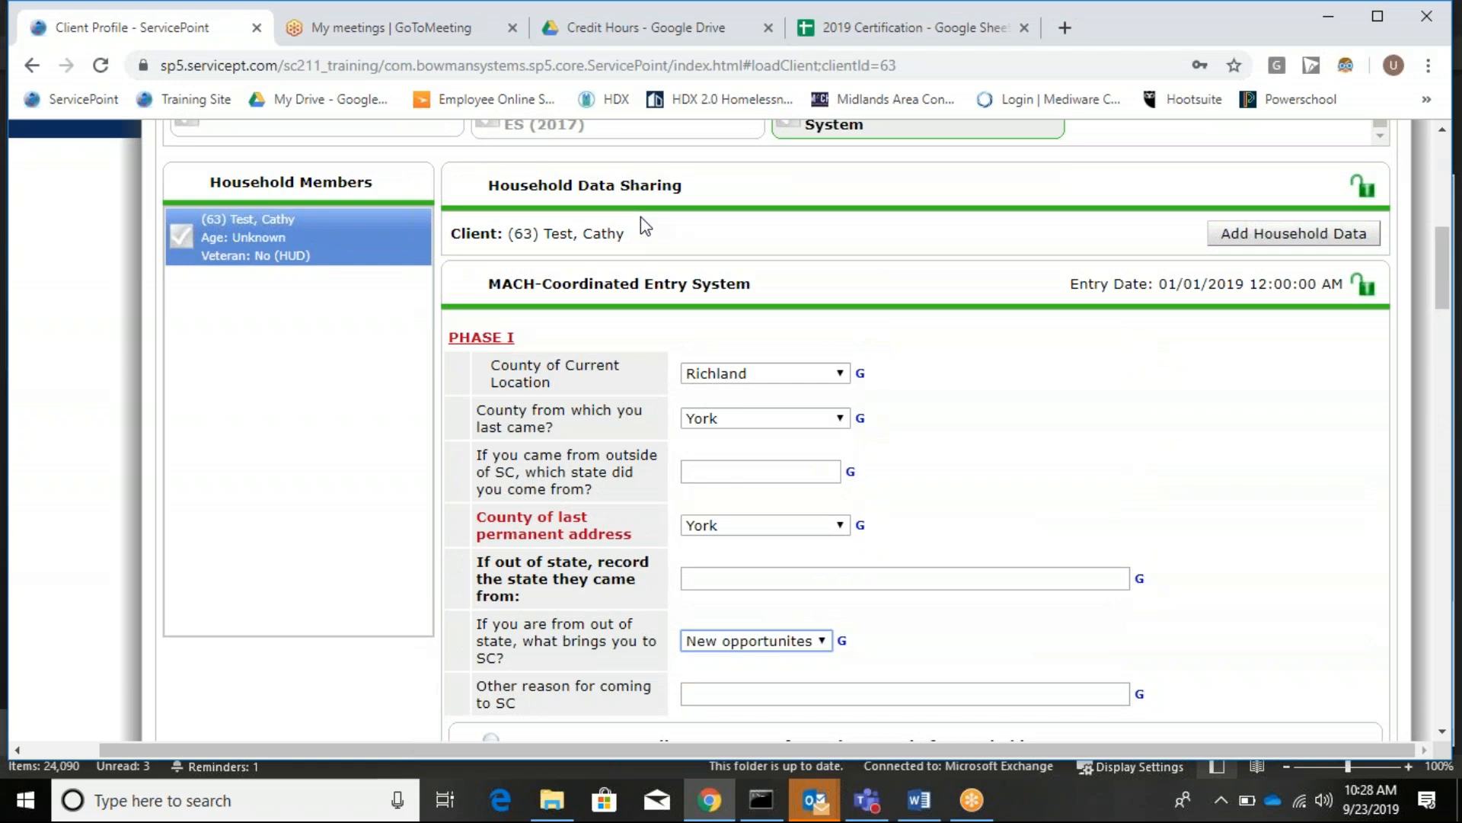
{"action": "scroll", "coordinate": [876, 381], "scroll_direction": "down", "scroll_amount": 1}
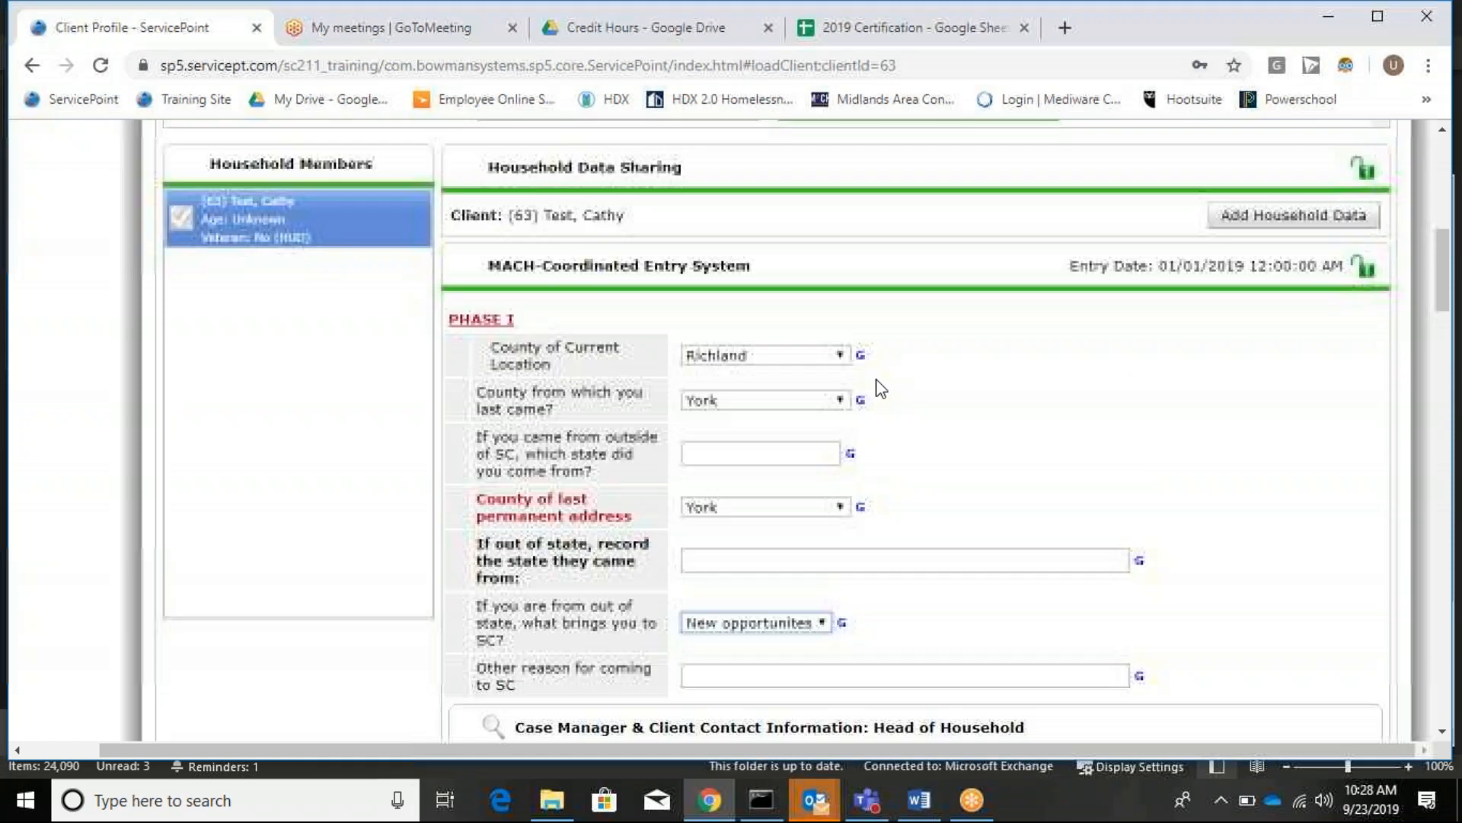
{"action": "scroll", "coordinate": [884, 381], "scroll_direction": "down", "scroll_amount": 3}
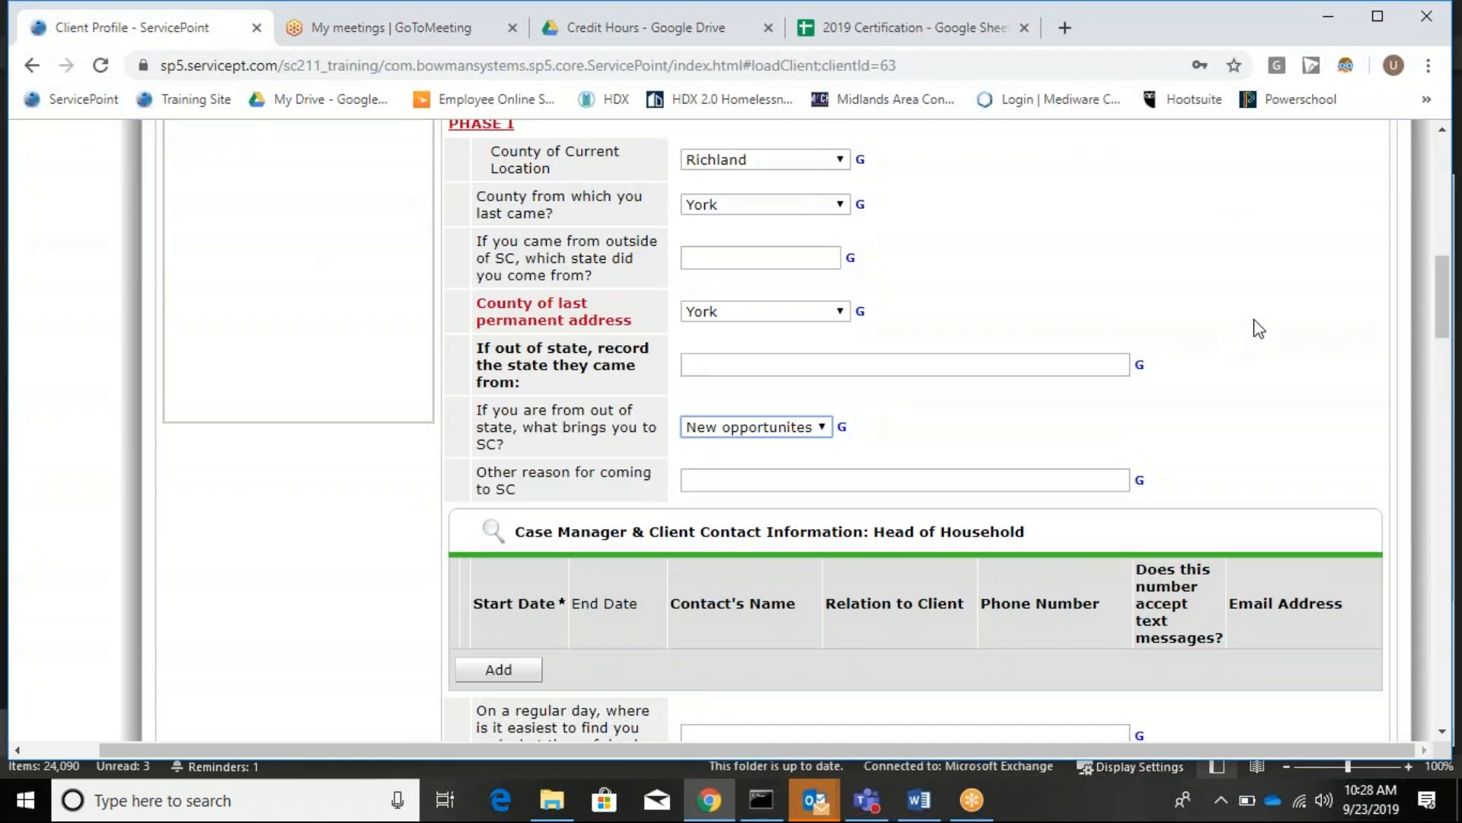
{"action": "scroll", "coordinate": [1090, 379], "scroll_direction": "down", "scroll_amount": 3}
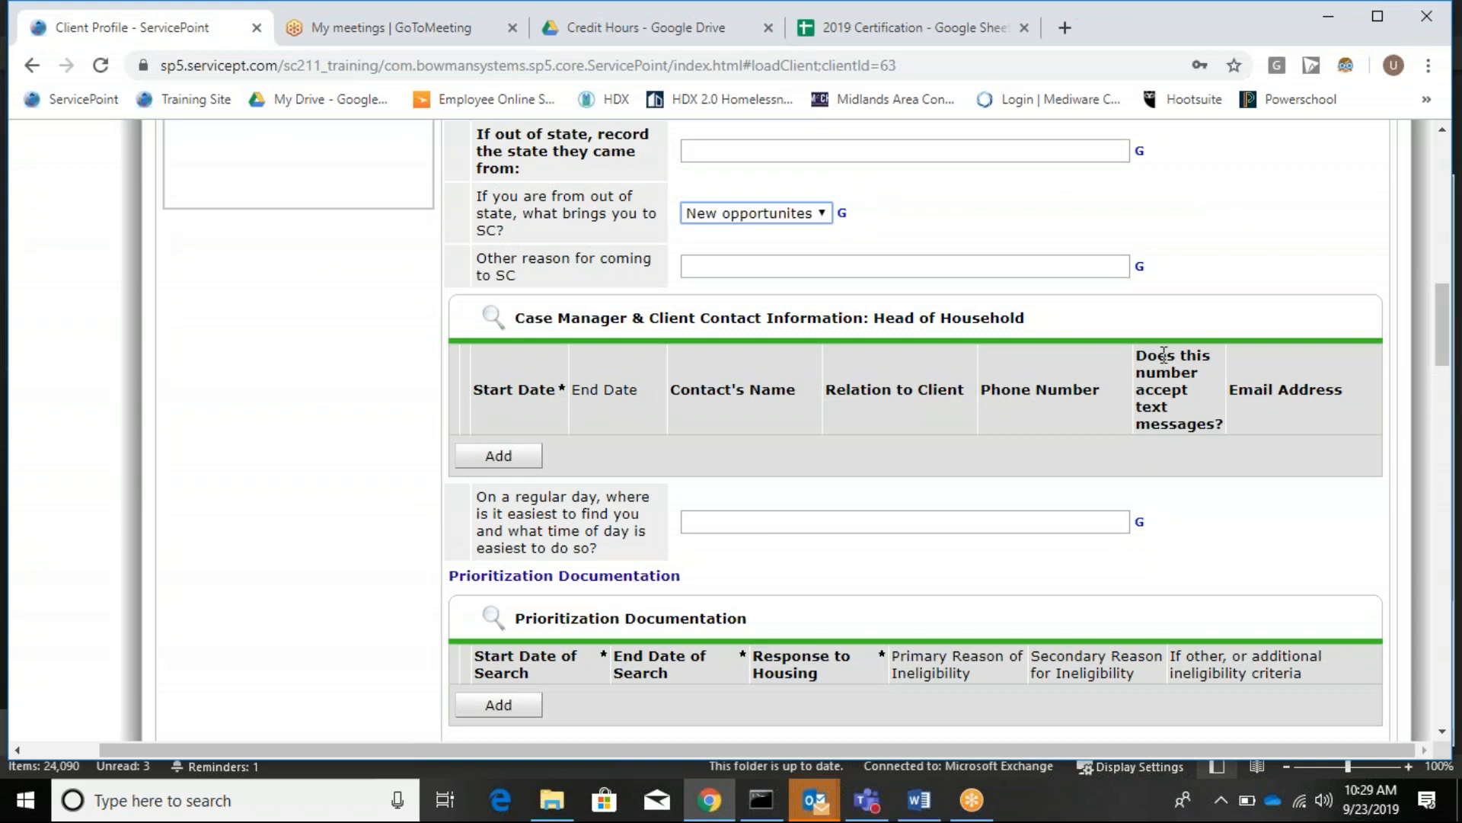
{"action": "scroll", "coordinate": [657, 346], "scroll_direction": "down", "scroll_amount": 2}
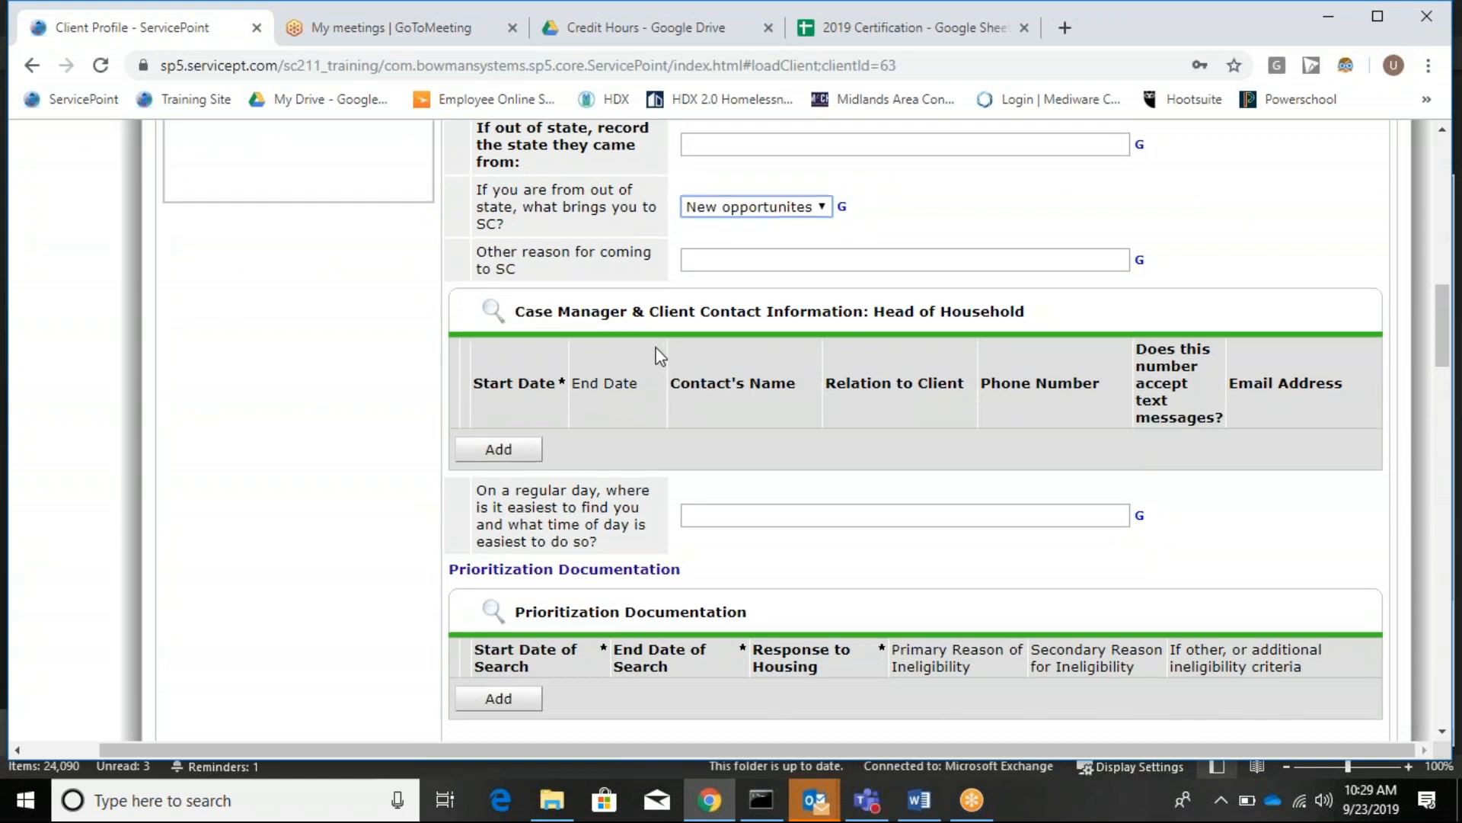
{"action": "scroll", "coordinate": [657, 345], "scroll_direction": "down", "scroll_amount": 2}
{"action": "scroll", "coordinate": [664, 341], "scroll_direction": "up", "scroll_amount": 2}
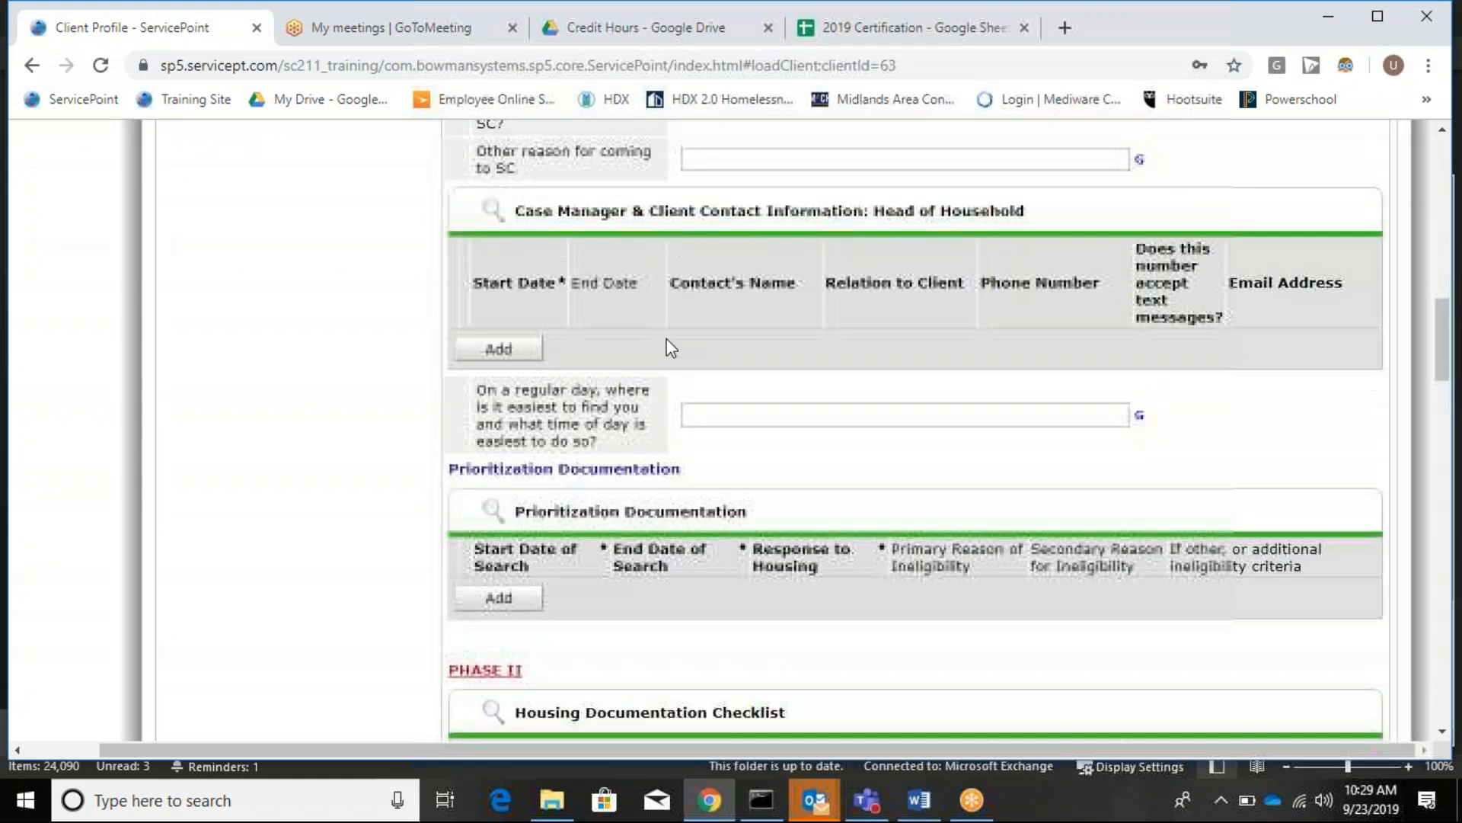
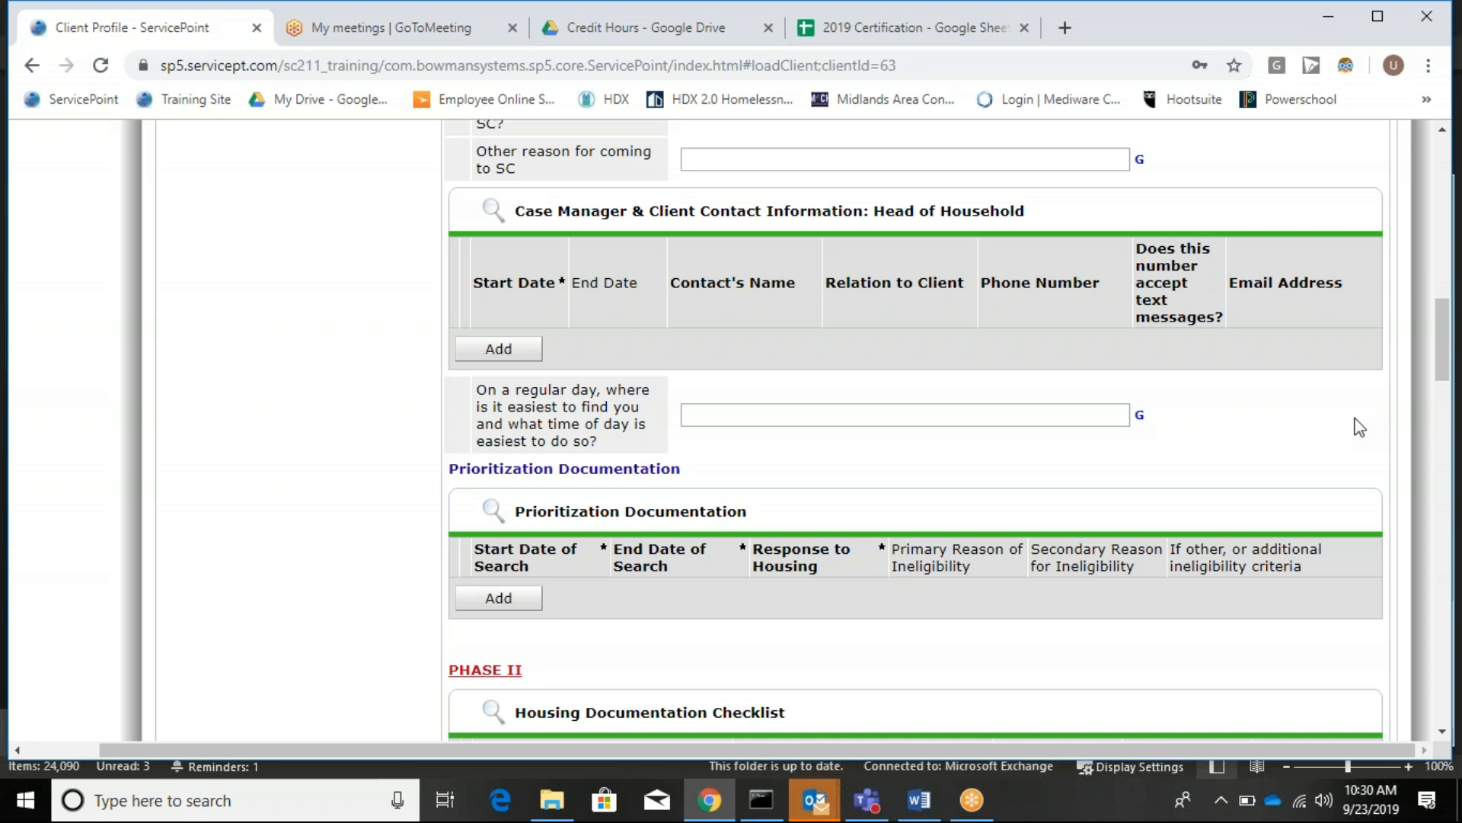
Start a new head-of-household contact with relation Self and the client's phone number.
{"action": "left_click", "coordinate": [480, 358]}
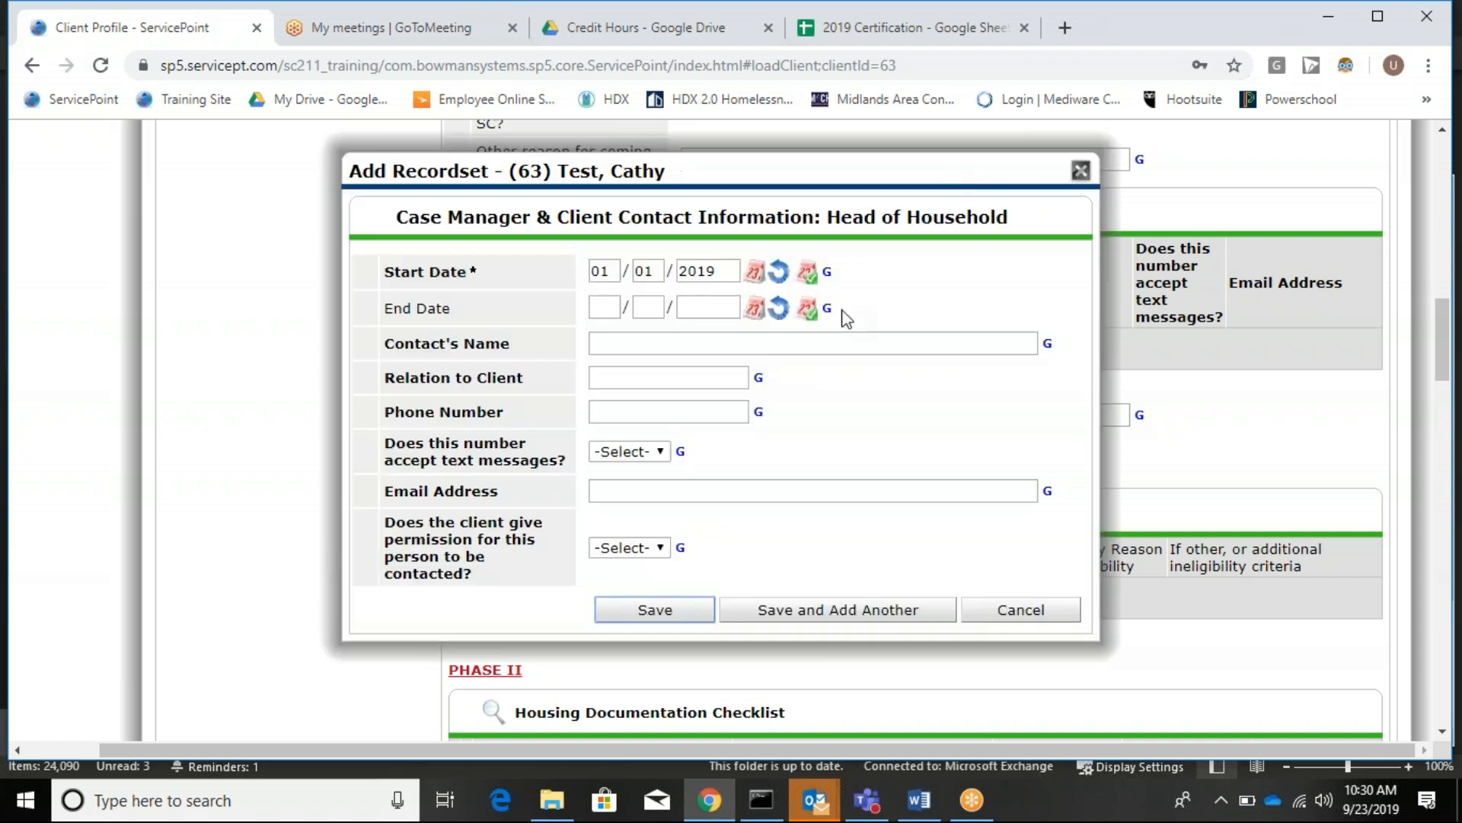
{"action": "left_click", "coordinate": [631, 339]}
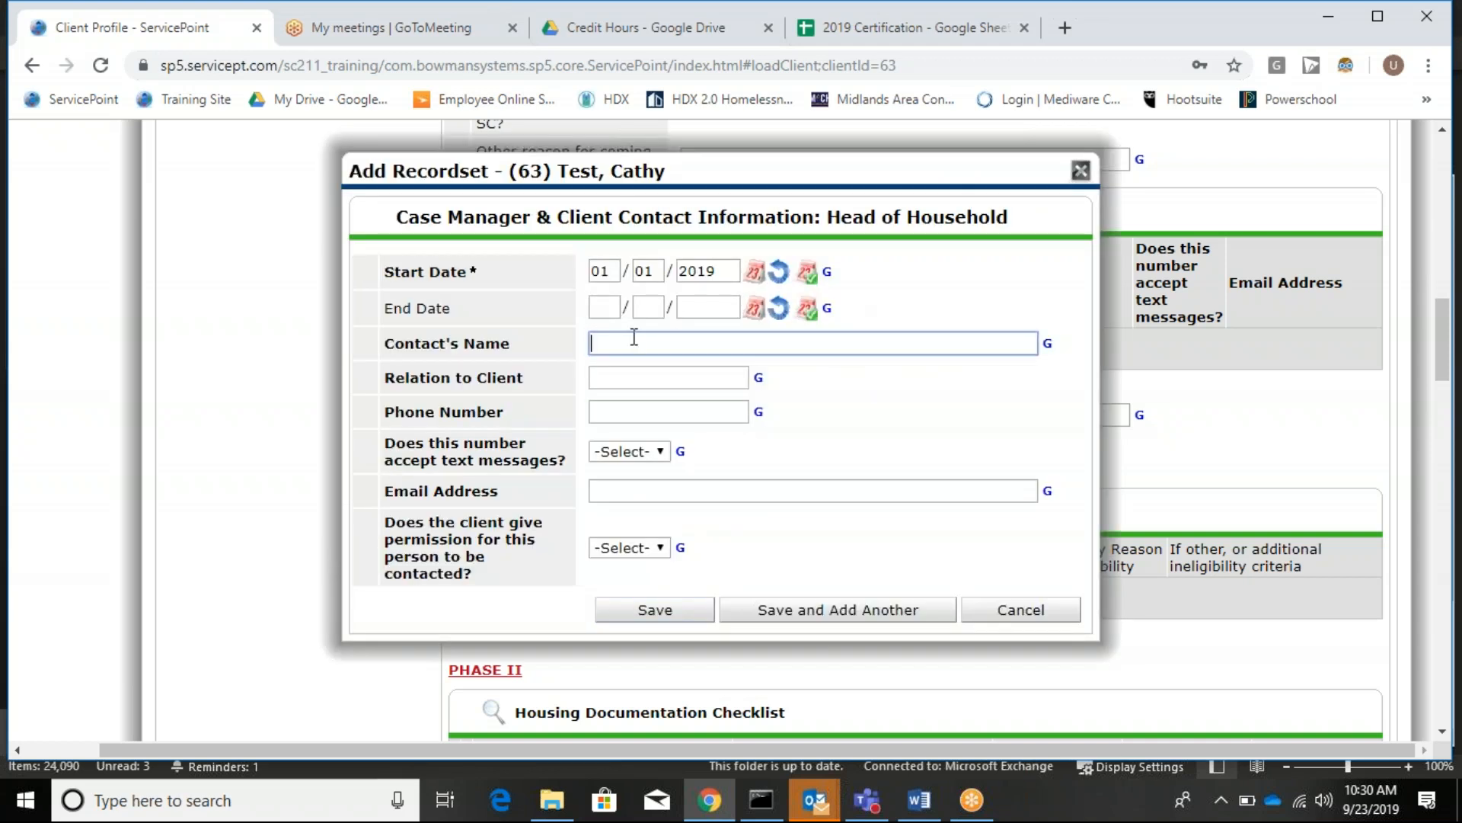
{"action": "left_click", "coordinate": [613, 384]}
{"action": "type", "text": "Self"}
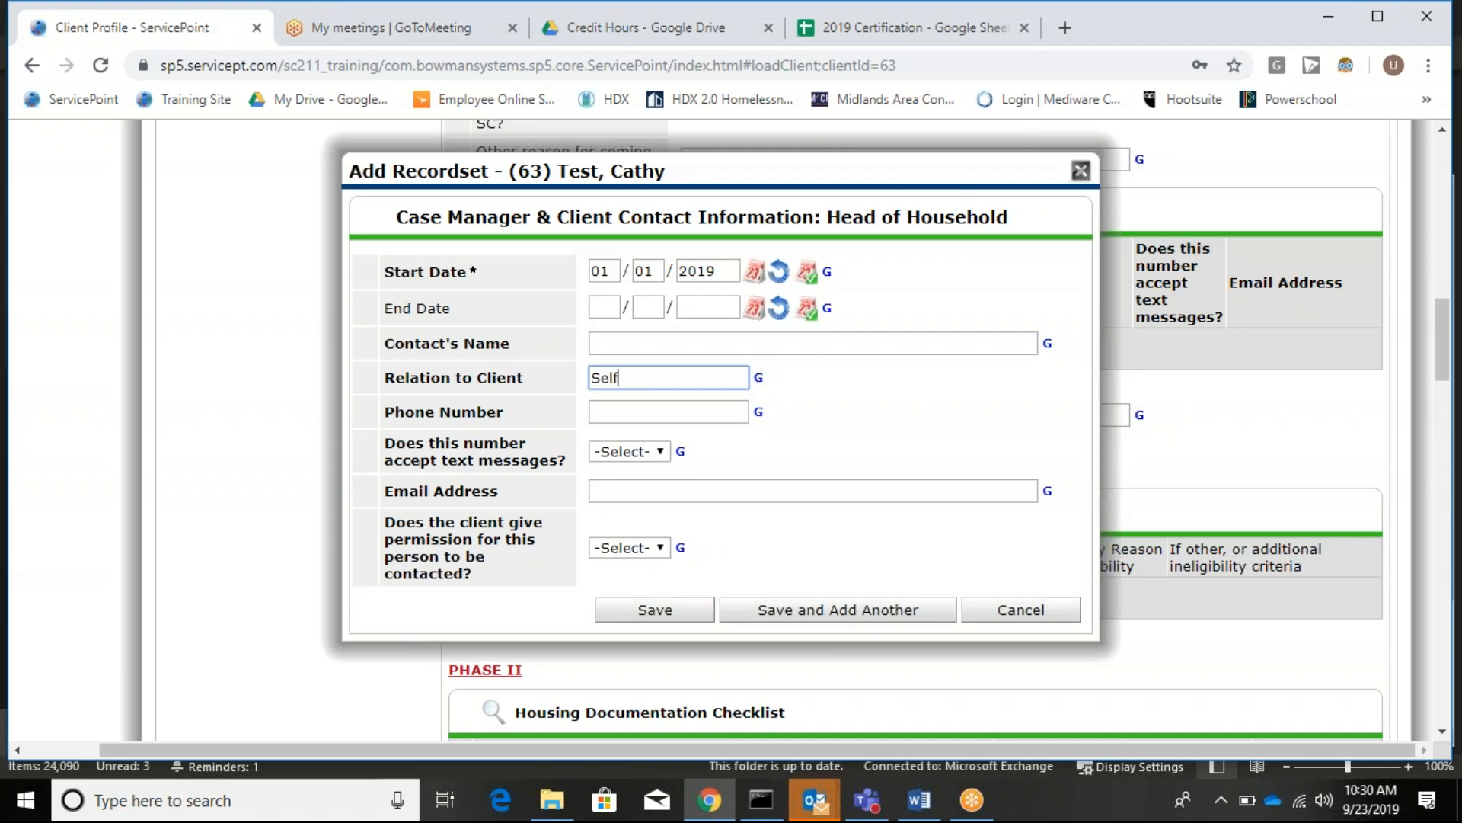
{"action": "left_click", "coordinate": [679, 411]}
{"action": "type", "text": "803-555-5555"}
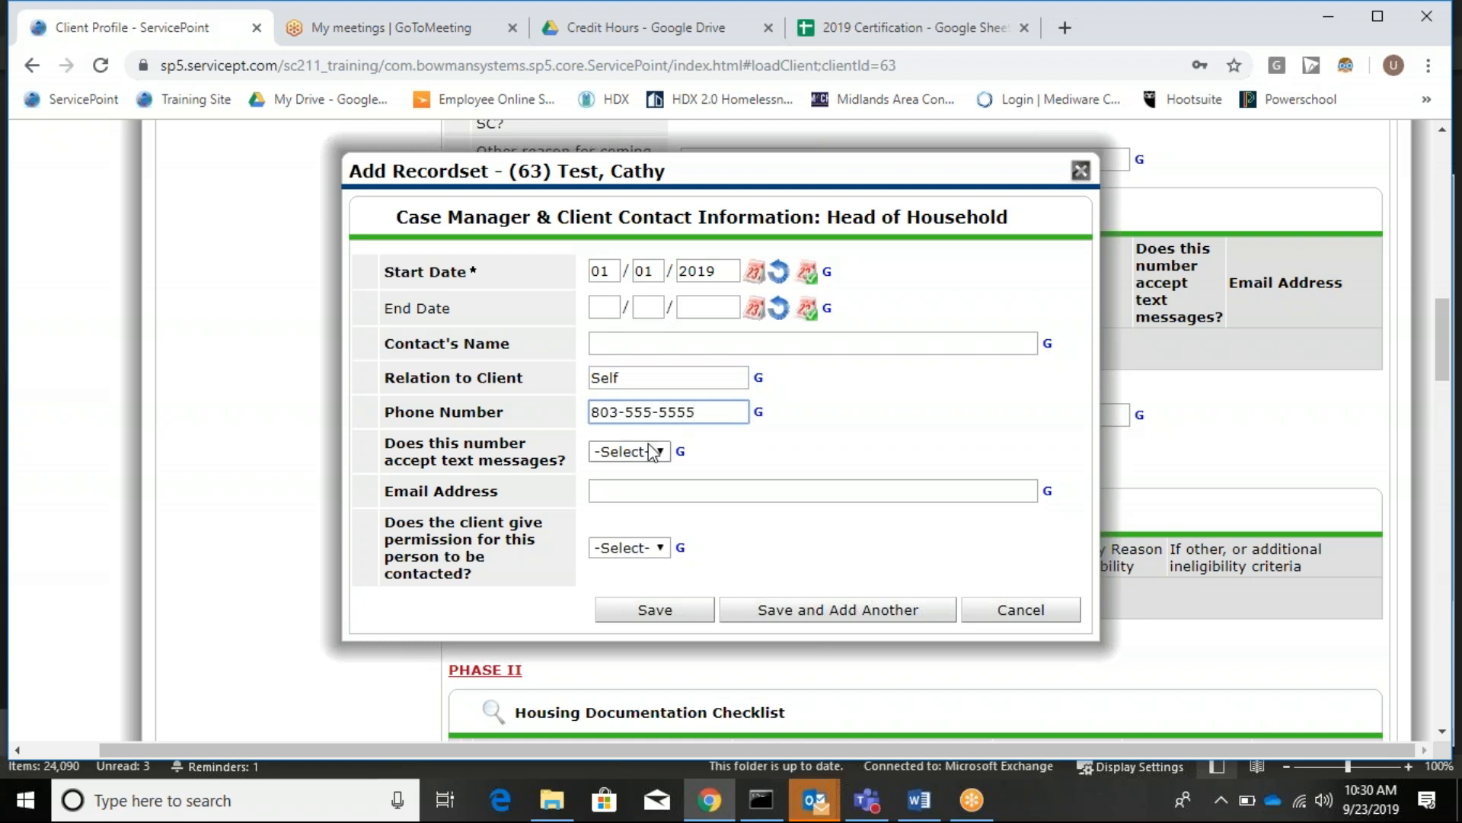
Mark the number as accepting texts, add the client's e-mail, grant contact permission, and save.
{"action": "left_click", "coordinate": [651, 453]}
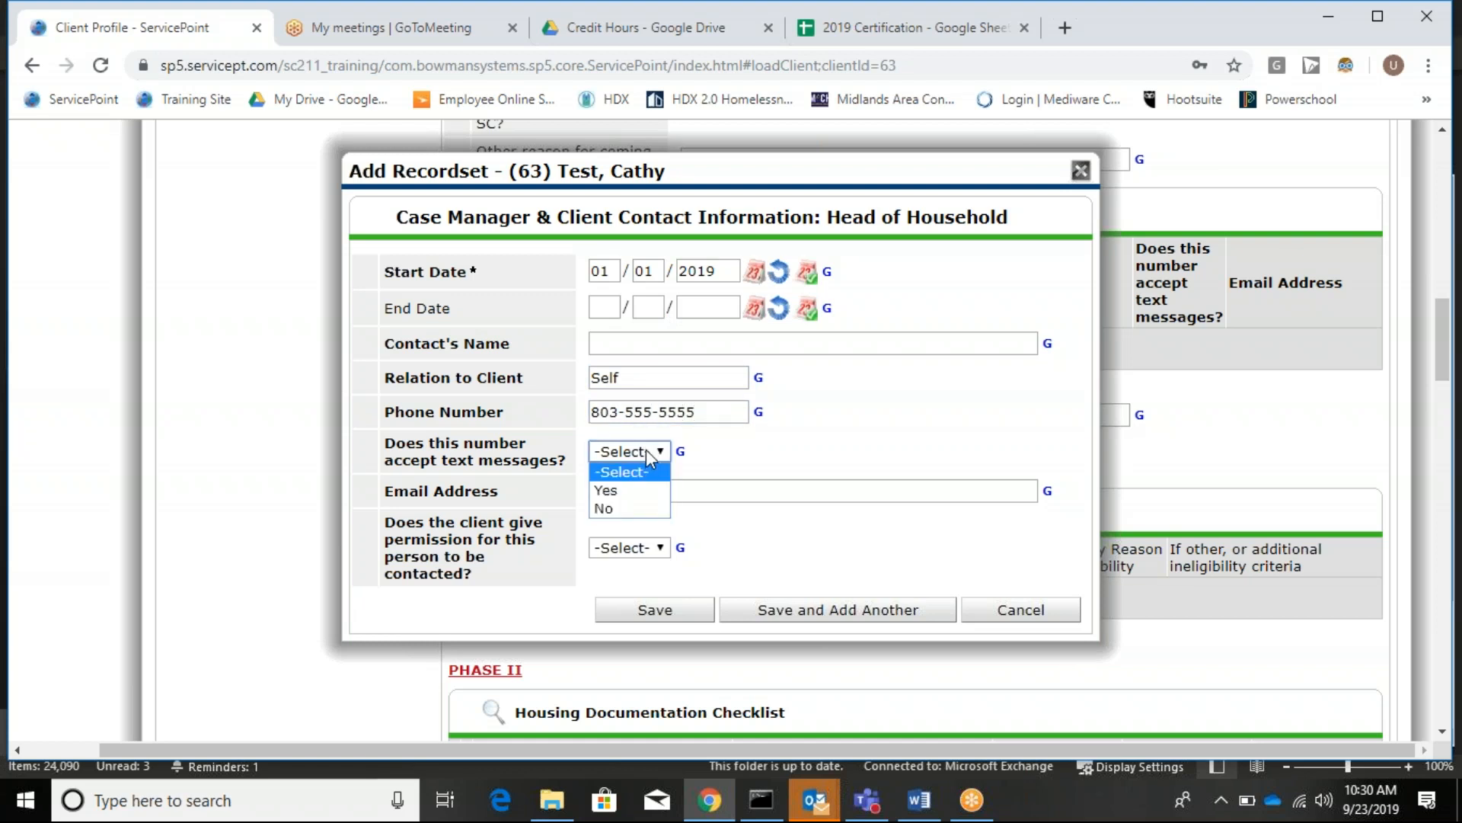
{"action": "left_click", "coordinate": [618, 491]}
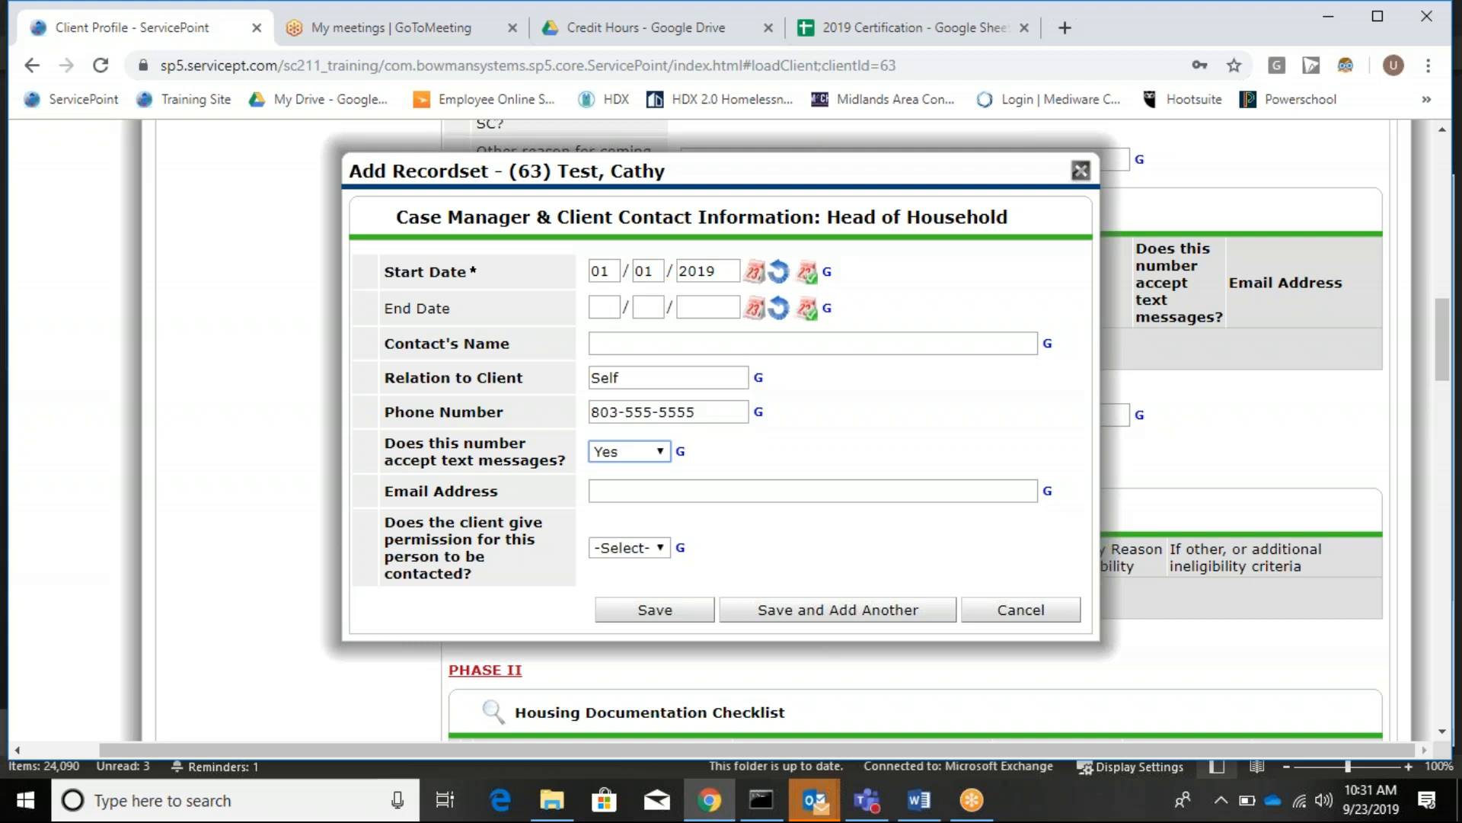
{"action": "left_click", "coordinate": [681, 490]}
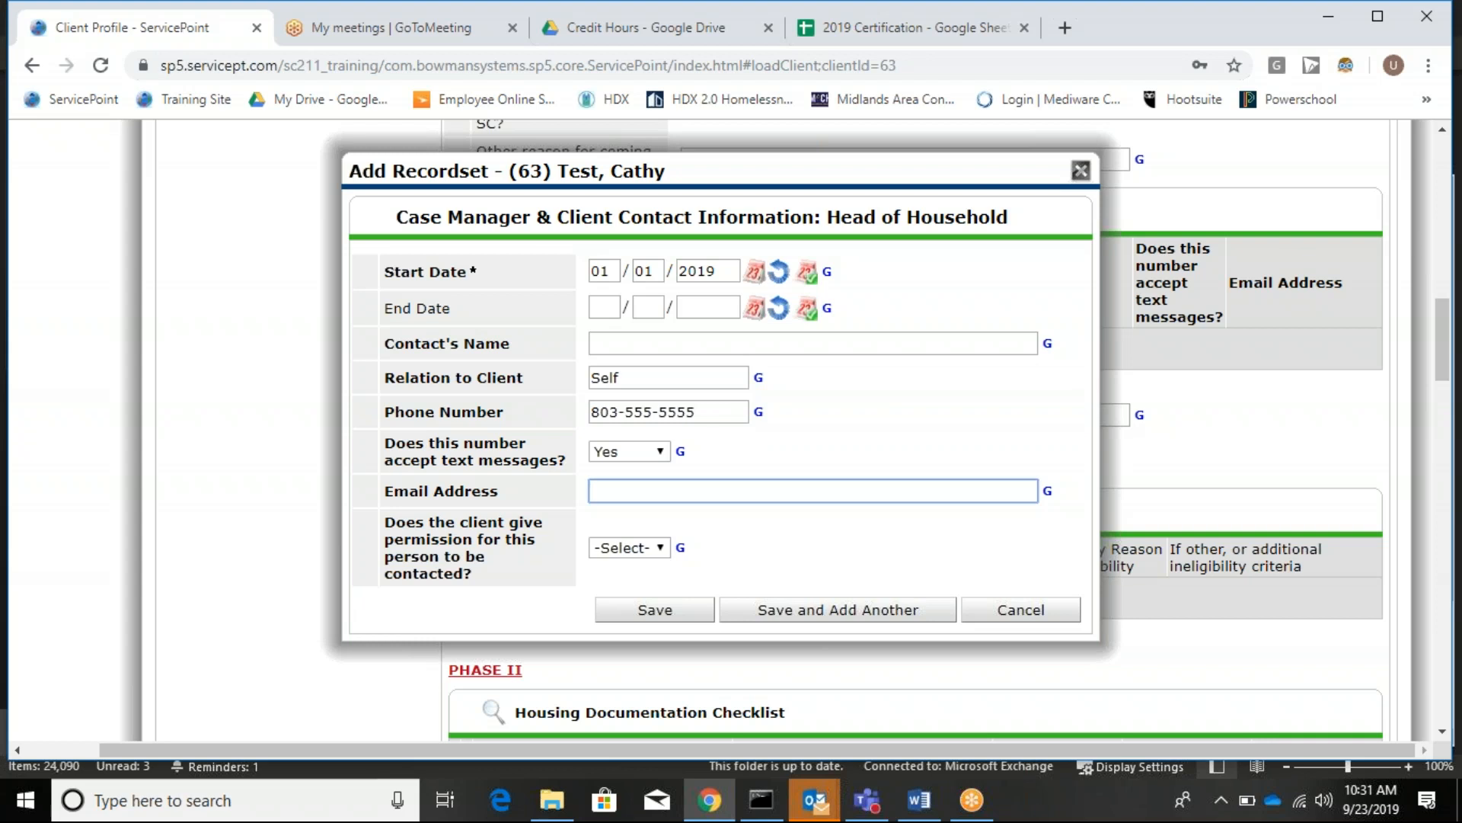
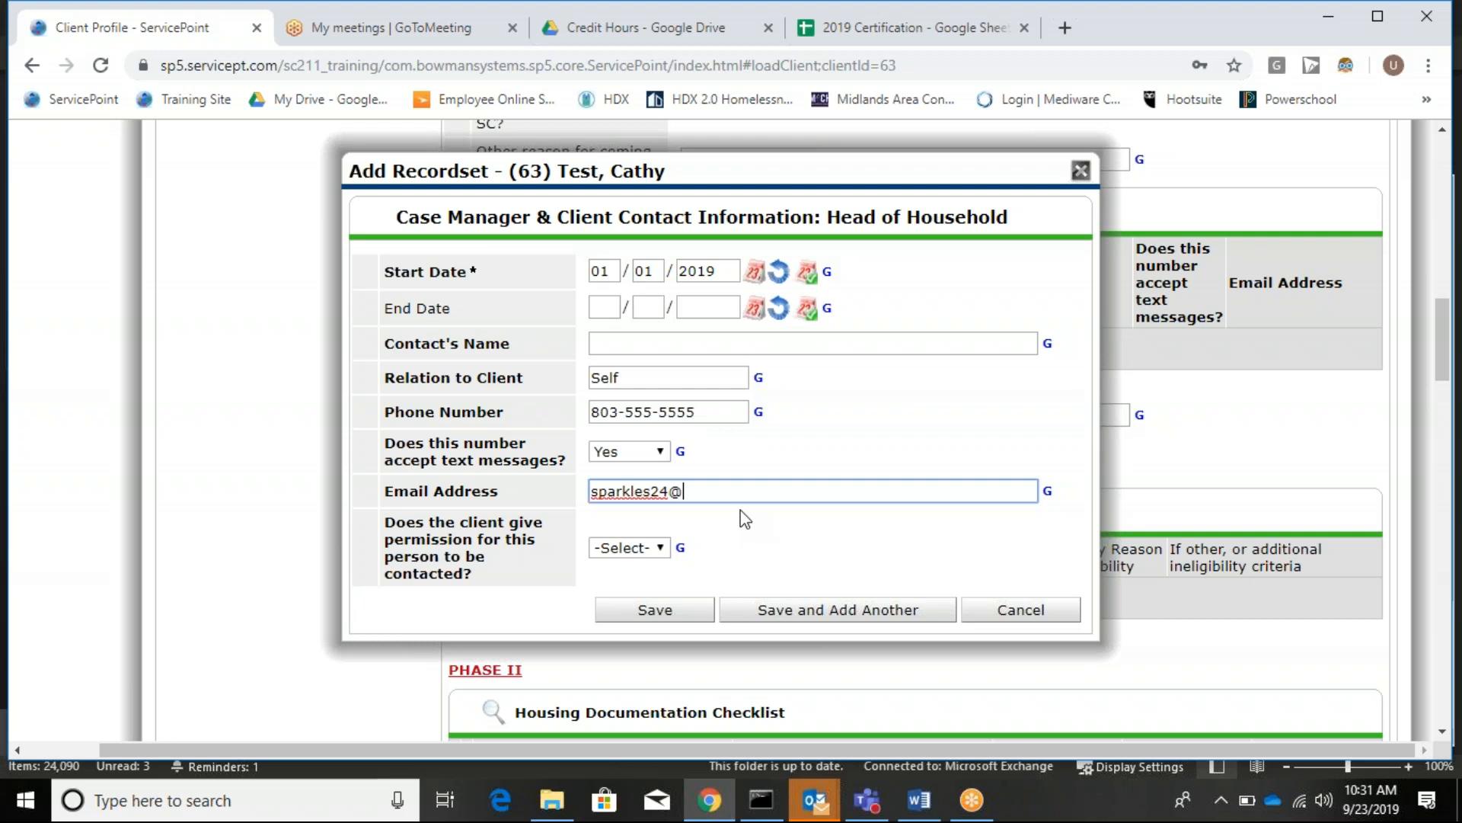
{"action": "left_click", "coordinate": [643, 553]}
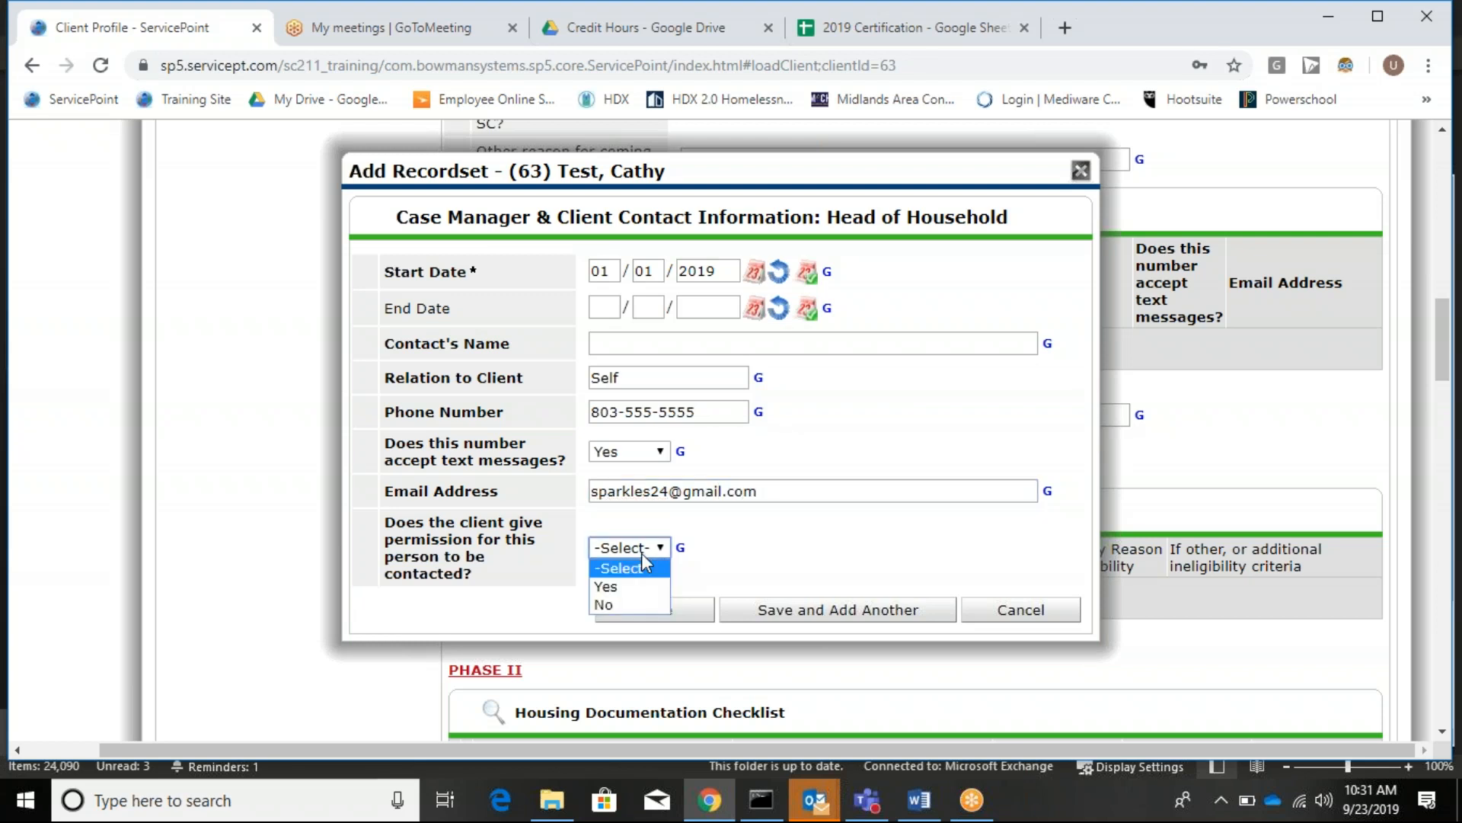
{"action": "key", "text": "Down"}
{"action": "key", "text": "Down"}
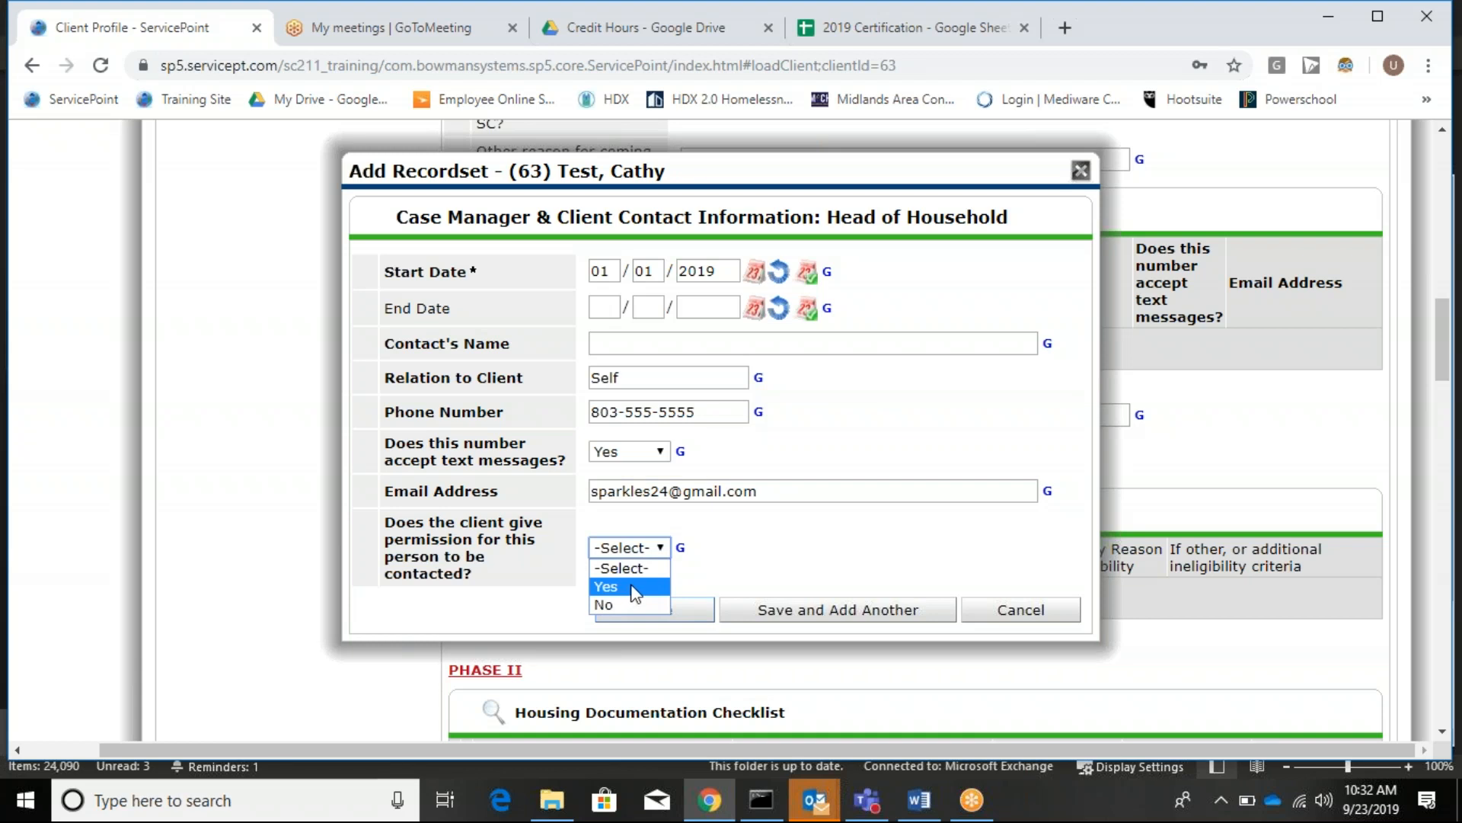
{"action": "left_click", "coordinate": [629, 588]}
{"action": "left_click", "coordinate": [661, 617]}
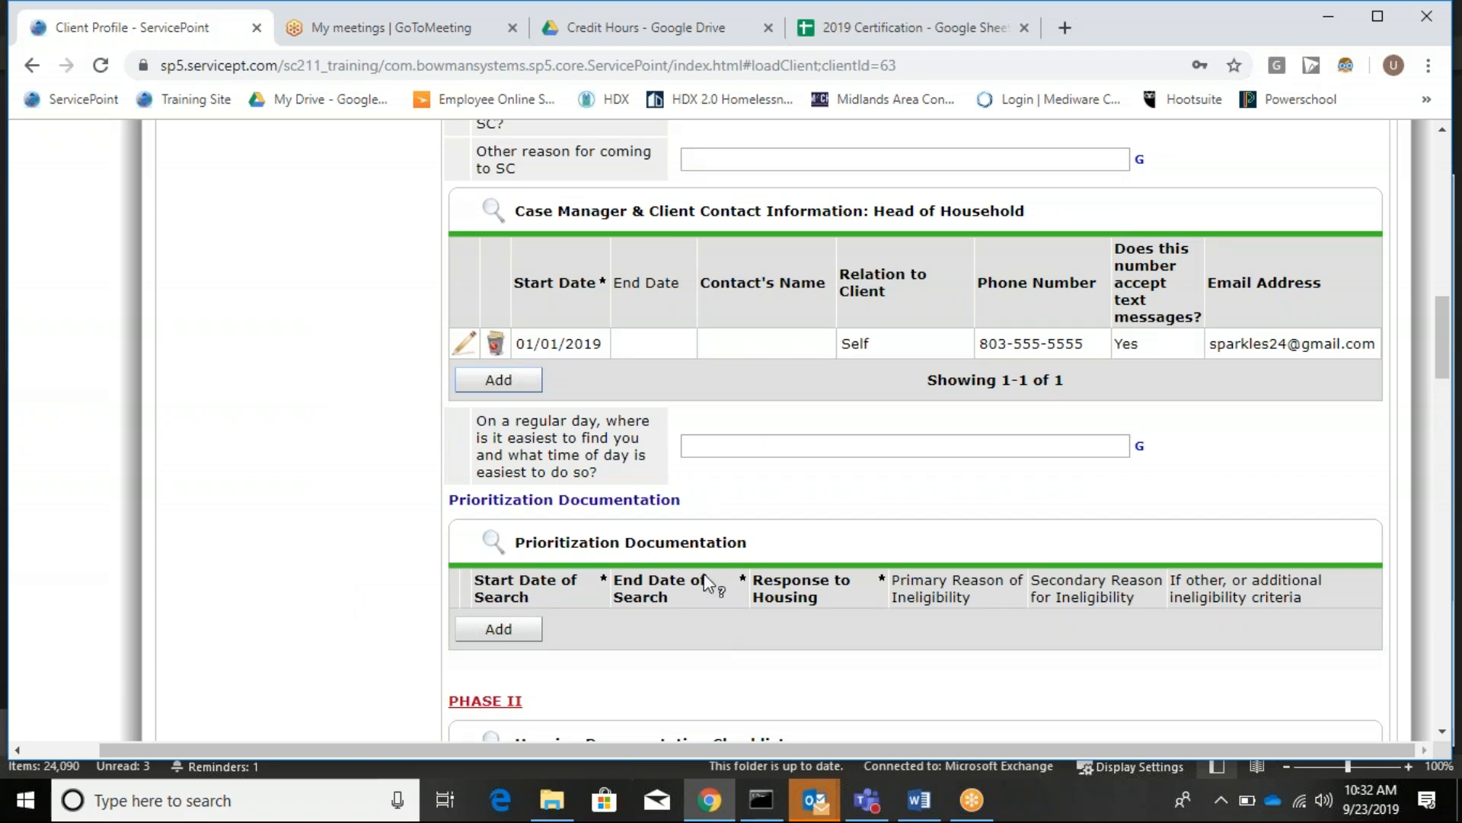
{"action": "scroll", "coordinate": [754, 419], "scroll_direction": "down", "scroll_amount": 1}
Answer the easiest-to-find question with 'Starbucks in the Vista 24/7'.
{"action": "left_click", "coordinate": [735, 339]}
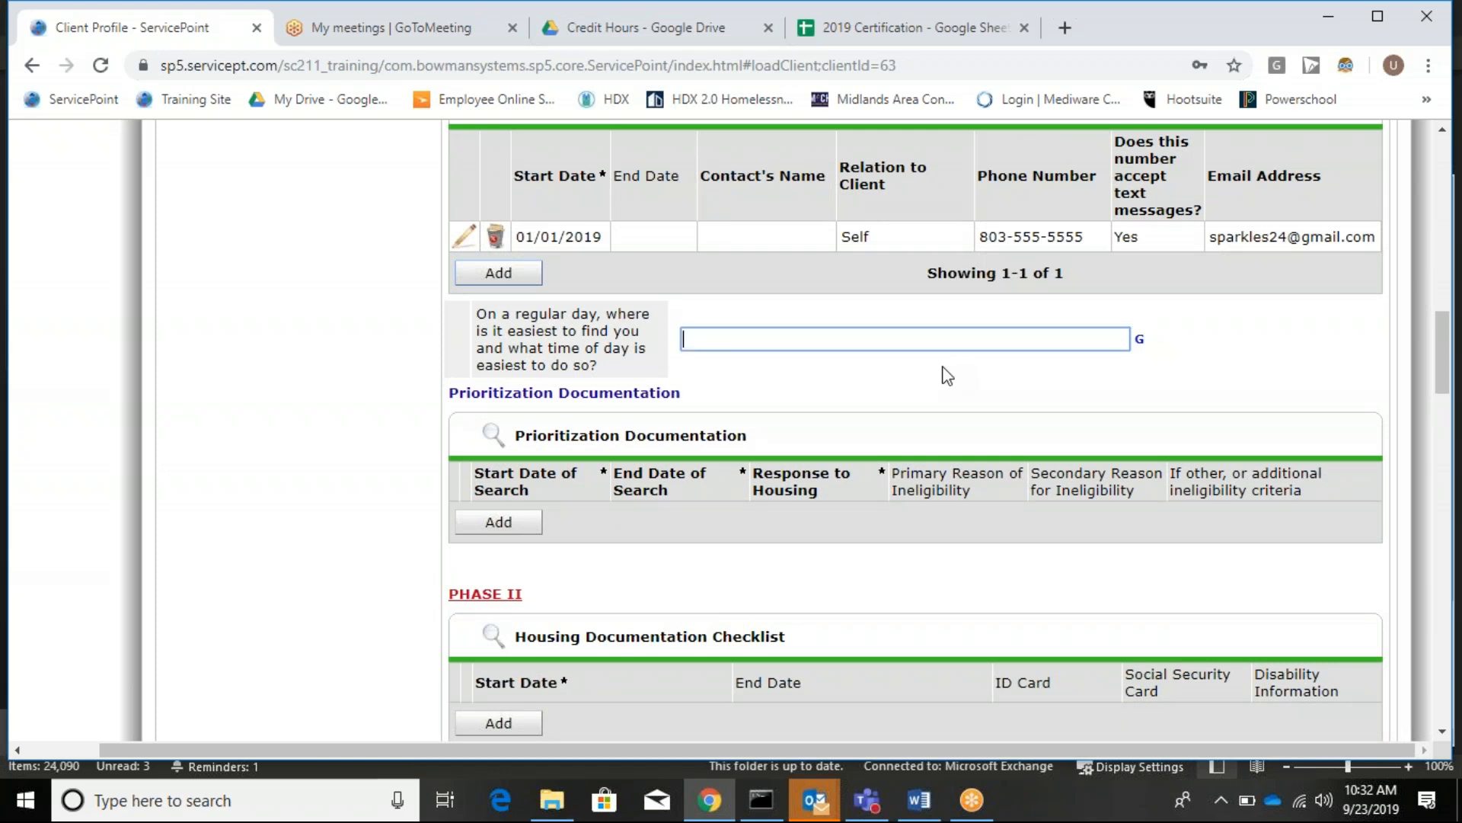
{"action": "type", "text": "Starbucks"}
{"action": "type", "text": "24/7"}
{"action": "type", "text": "in the Vit"}
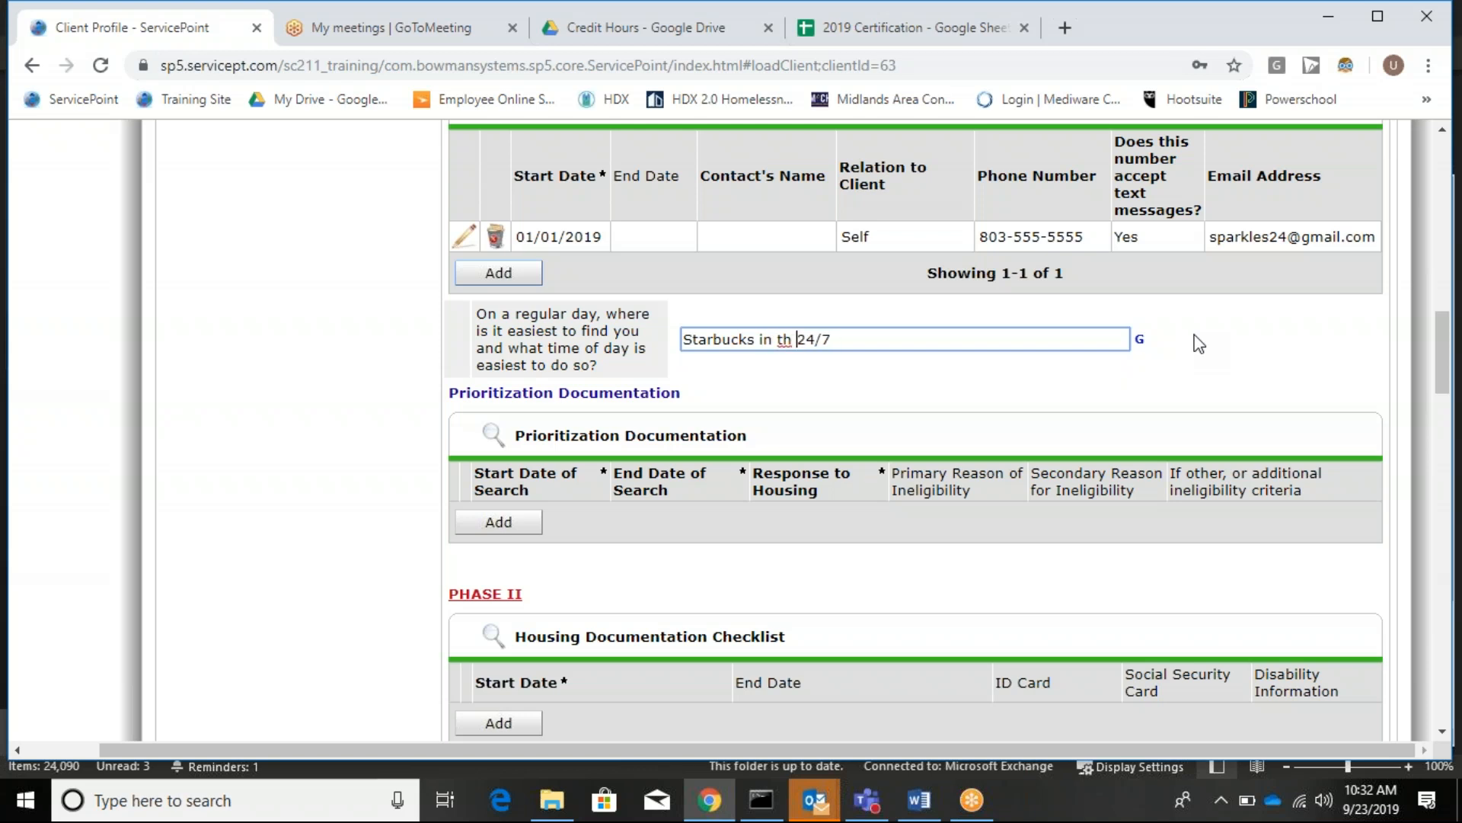
{"action": "type", "text": "a"}
{"action": "key", "text": "BackSpace"}
{"action": "key", "text": "BackSpace"}
{"action": "key", "text": "BackSpace"}
{"action": "key", "text": "BackSpace"}
{"action": "type", "text": "ista"}
{"action": "scroll", "coordinate": [938, 642], "scroll_direction": "down", "scroll_amount": 3}
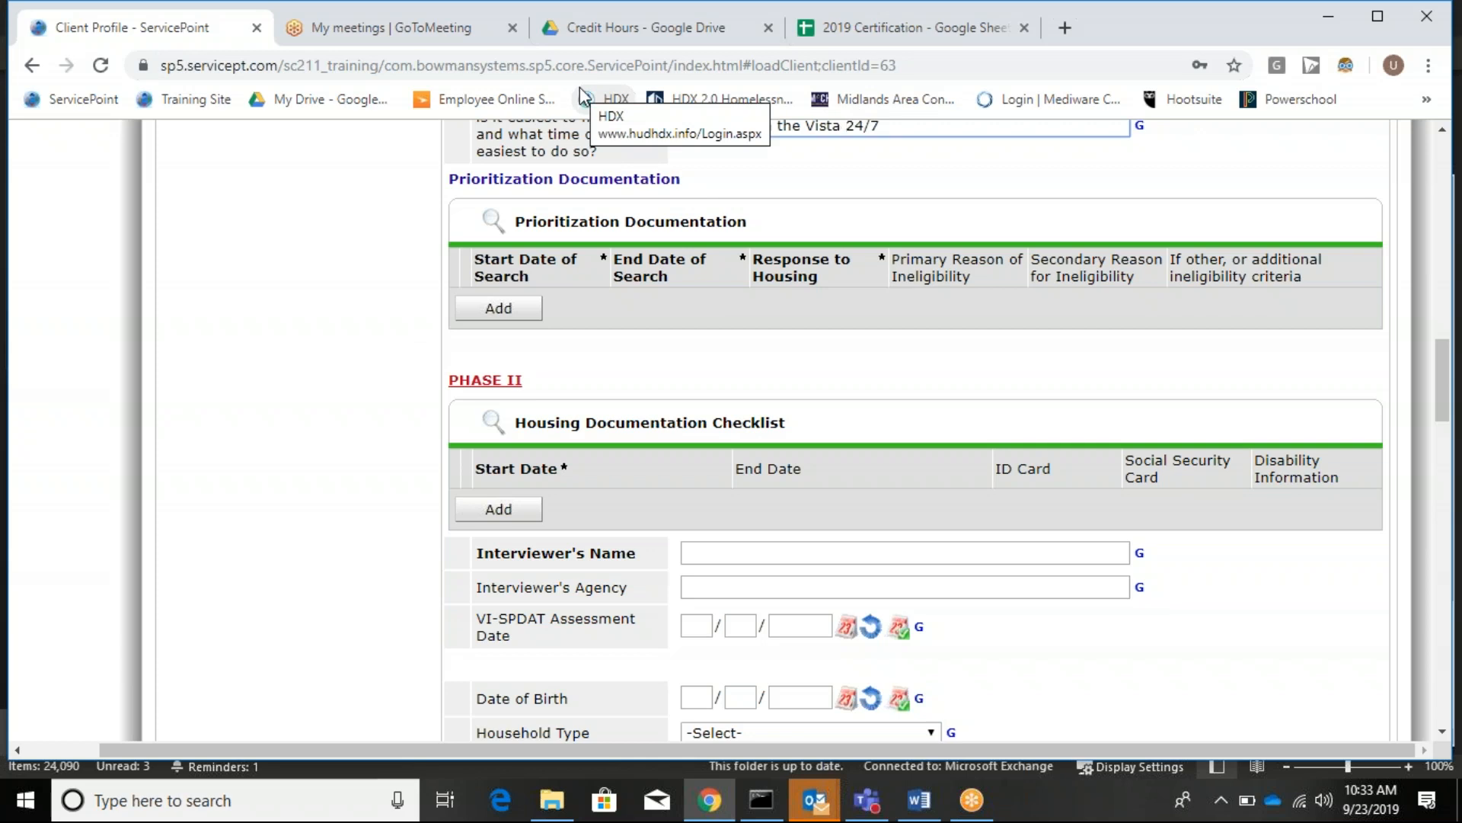
Add a housing documentation checklist entry: ID card Yes, Social Security card No, disability information No.
{"action": "scroll", "coordinate": [457, 261], "scroll_direction": "down", "scroll_amount": 3}
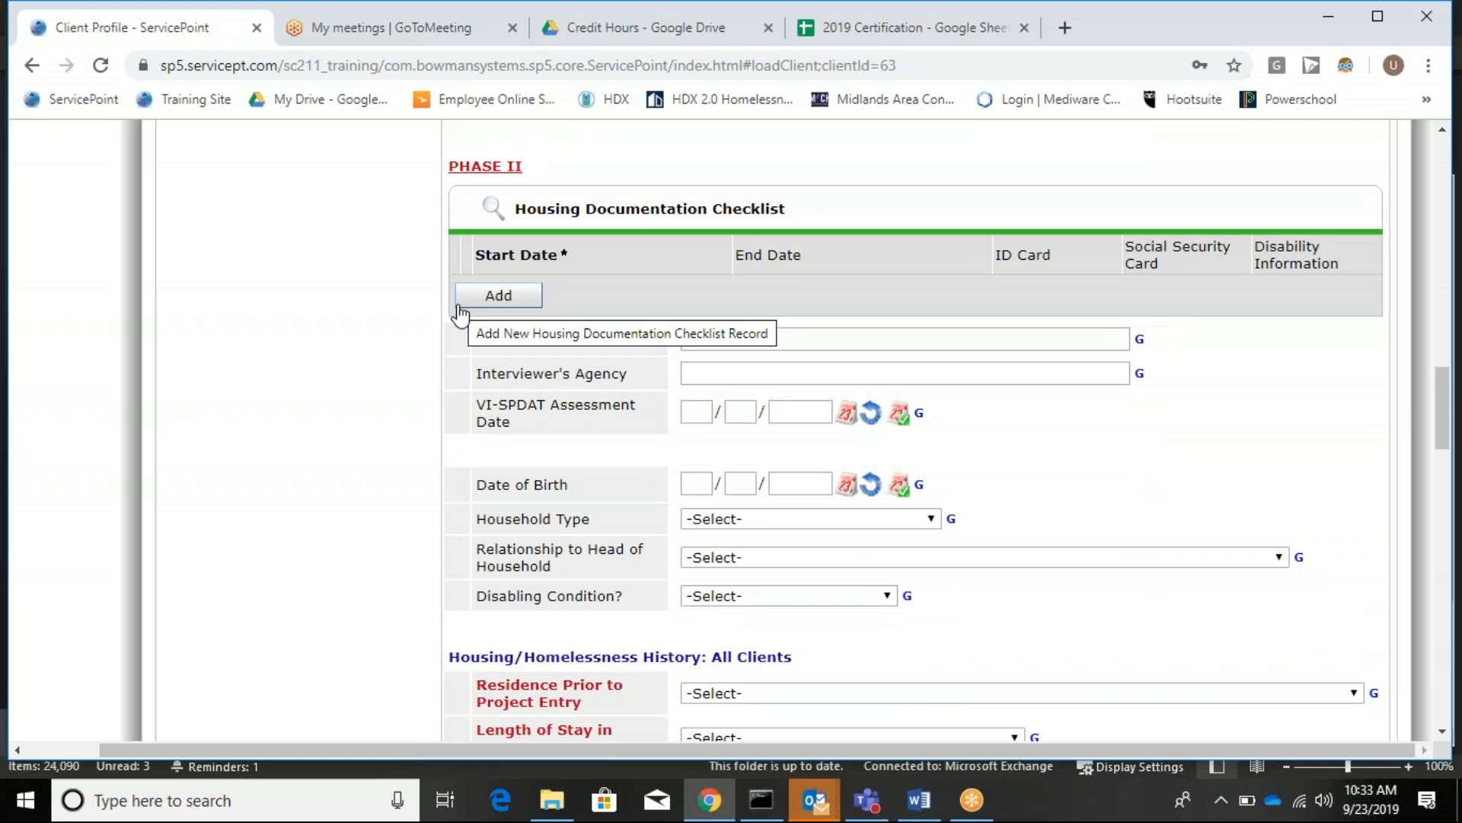
{"action": "left_click", "coordinate": [507, 302]}
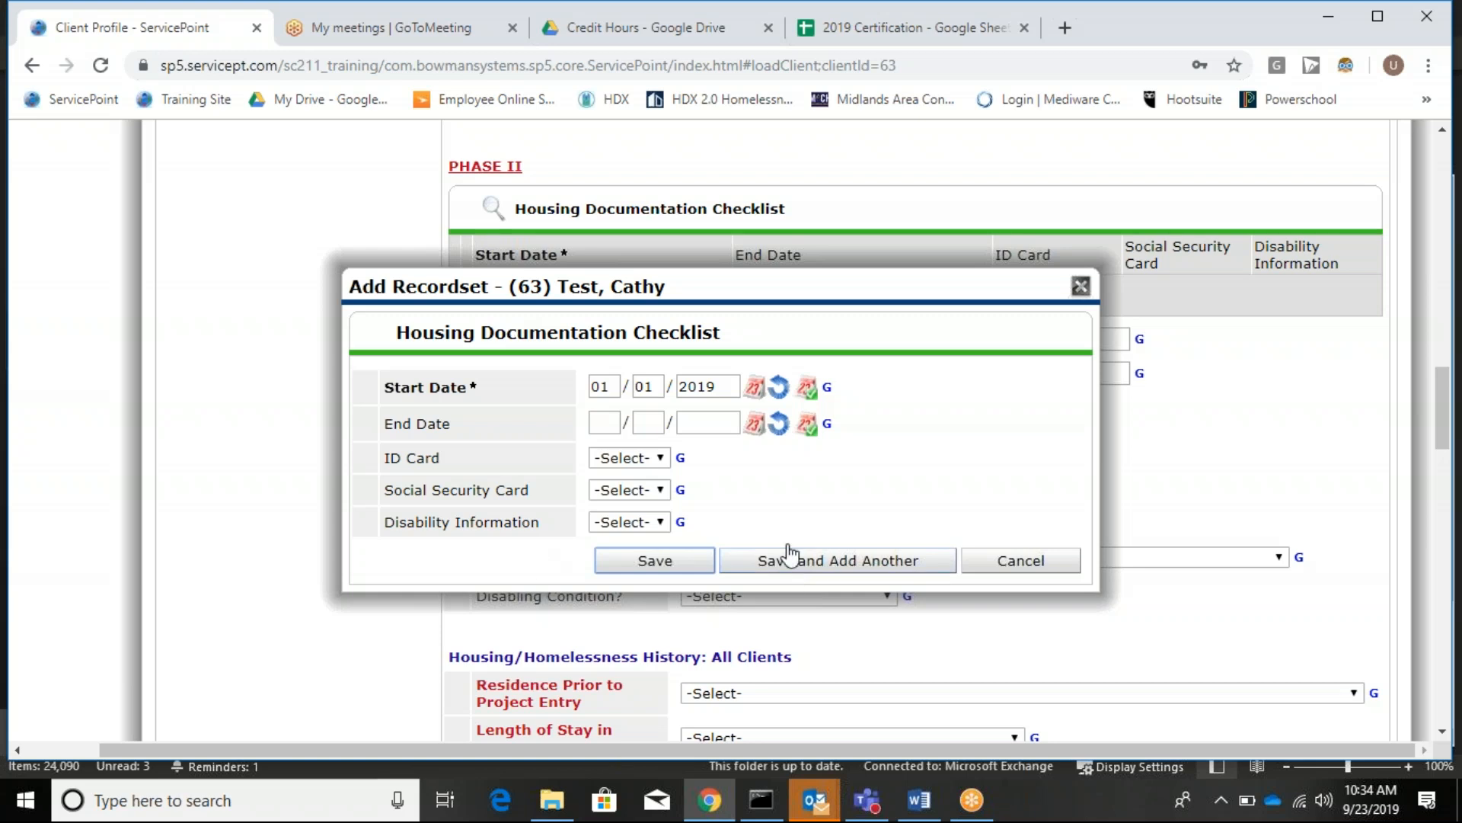
{"action": "left_click", "coordinate": [631, 461]}
{"action": "left_click", "coordinate": [644, 489]}
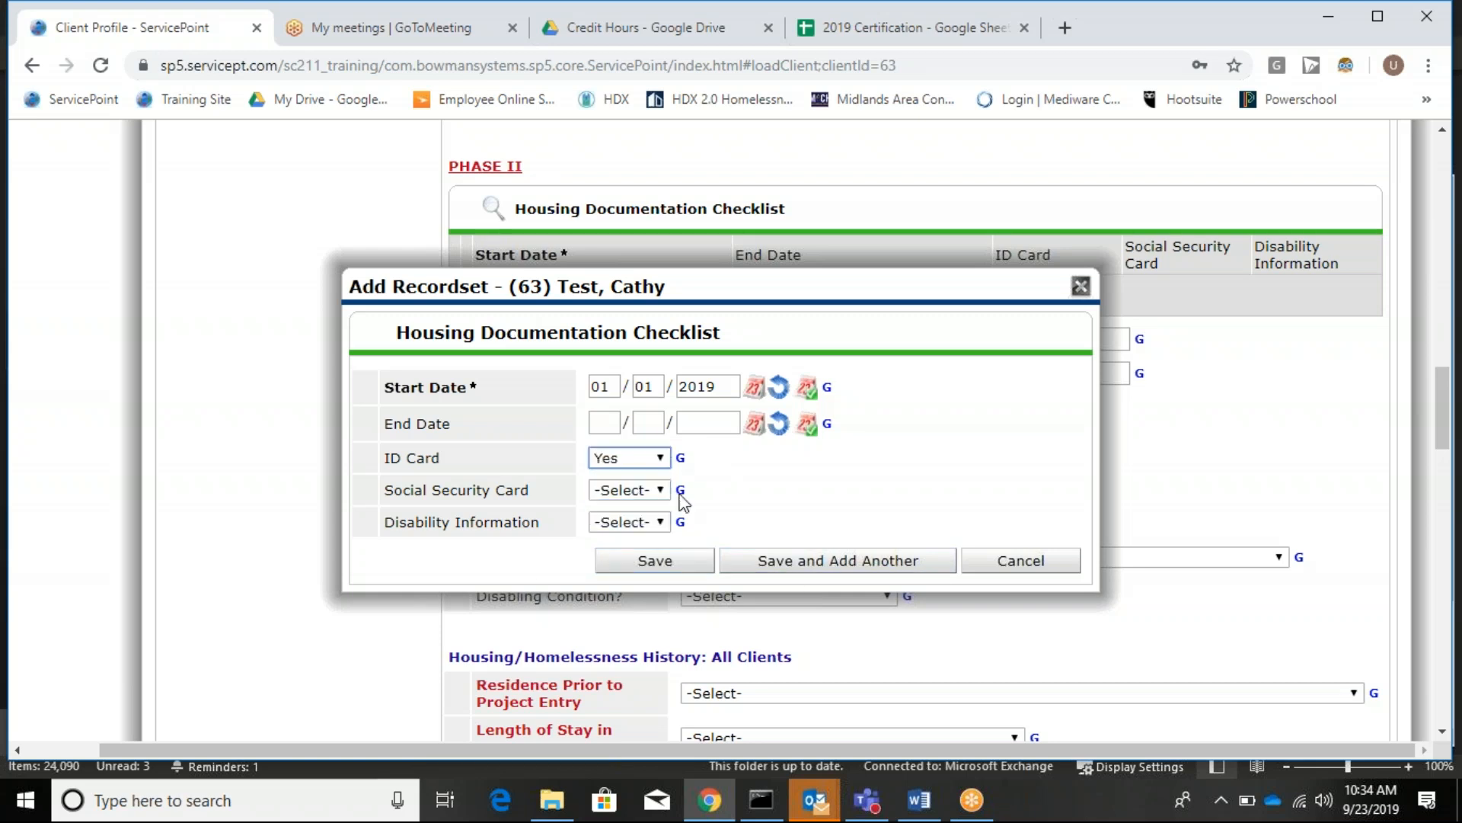
{"action": "left_click", "coordinate": [598, 492]}
{"action": "left_click", "coordinate": [607, 546]}
{"action": "left_click", "coordinate": [623, 523]}
{"action": "left_click", "coordinate": [625, 577]}
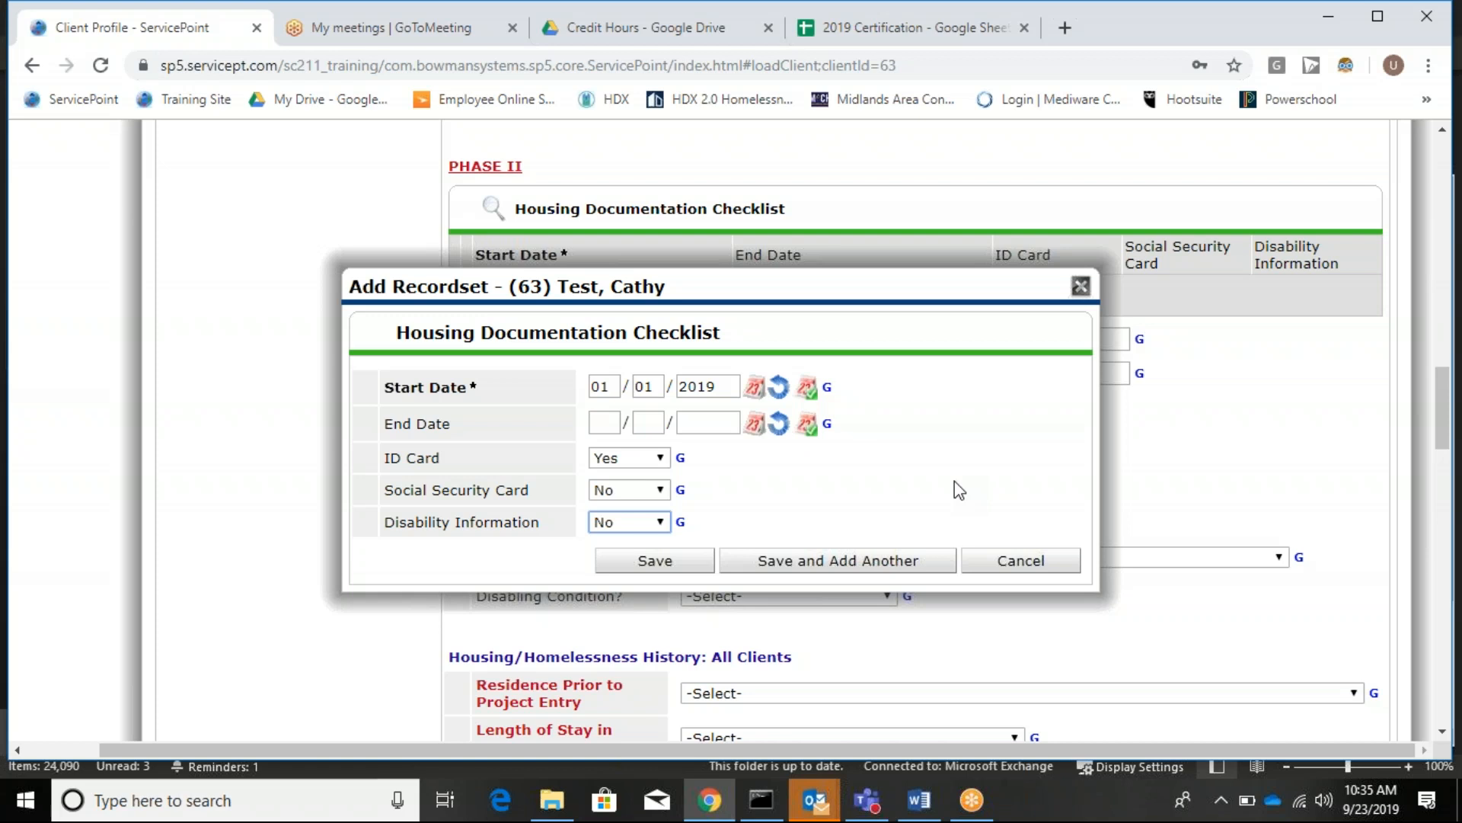
Save the checklist entry and enter the interviewer's name on the VI-SPDAT.
{"action": "left_click", "coordinate": [656, 563]}
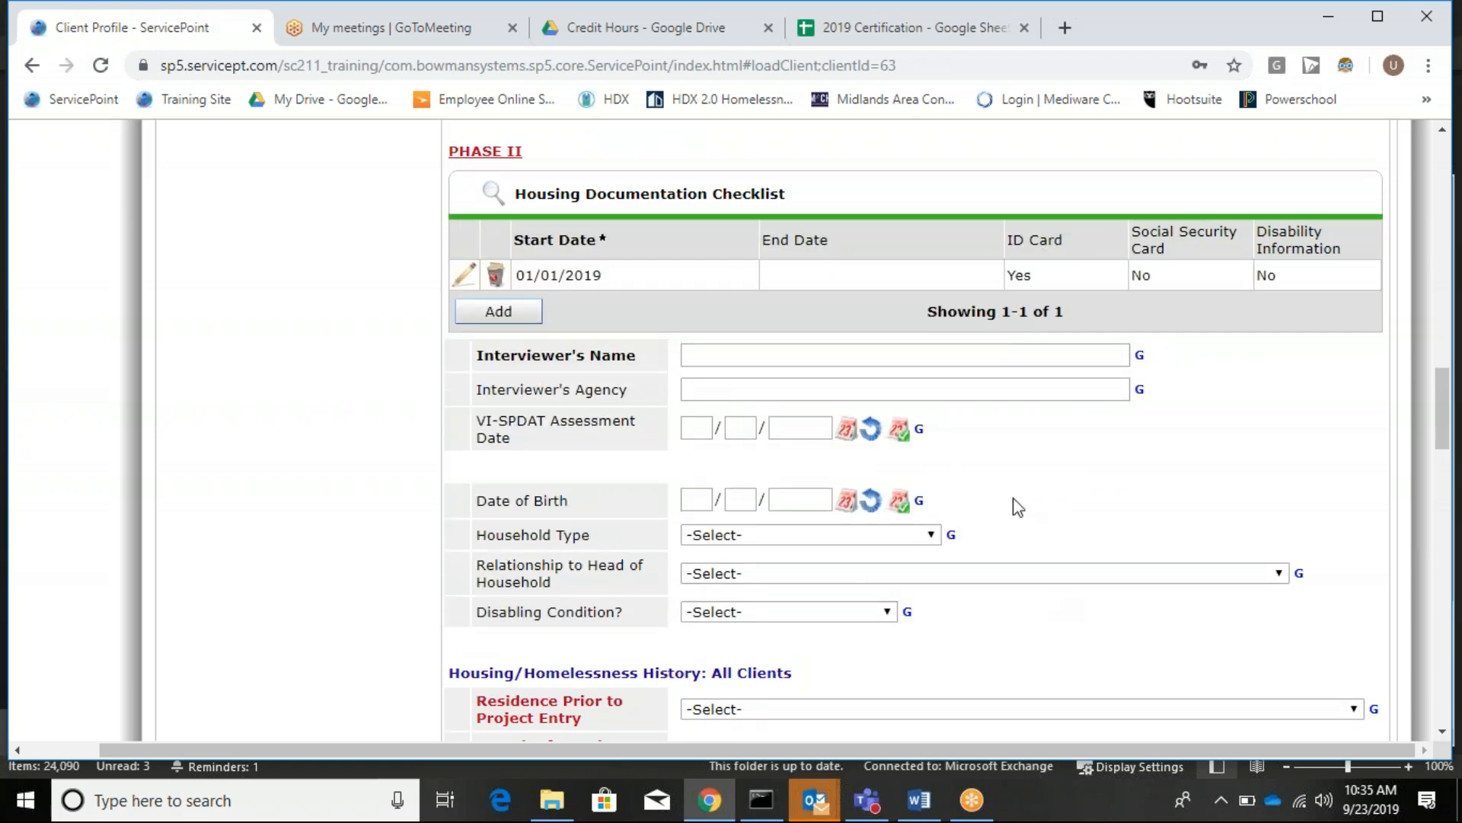
{"action": "left_click", "coordinate": [777, 352]}
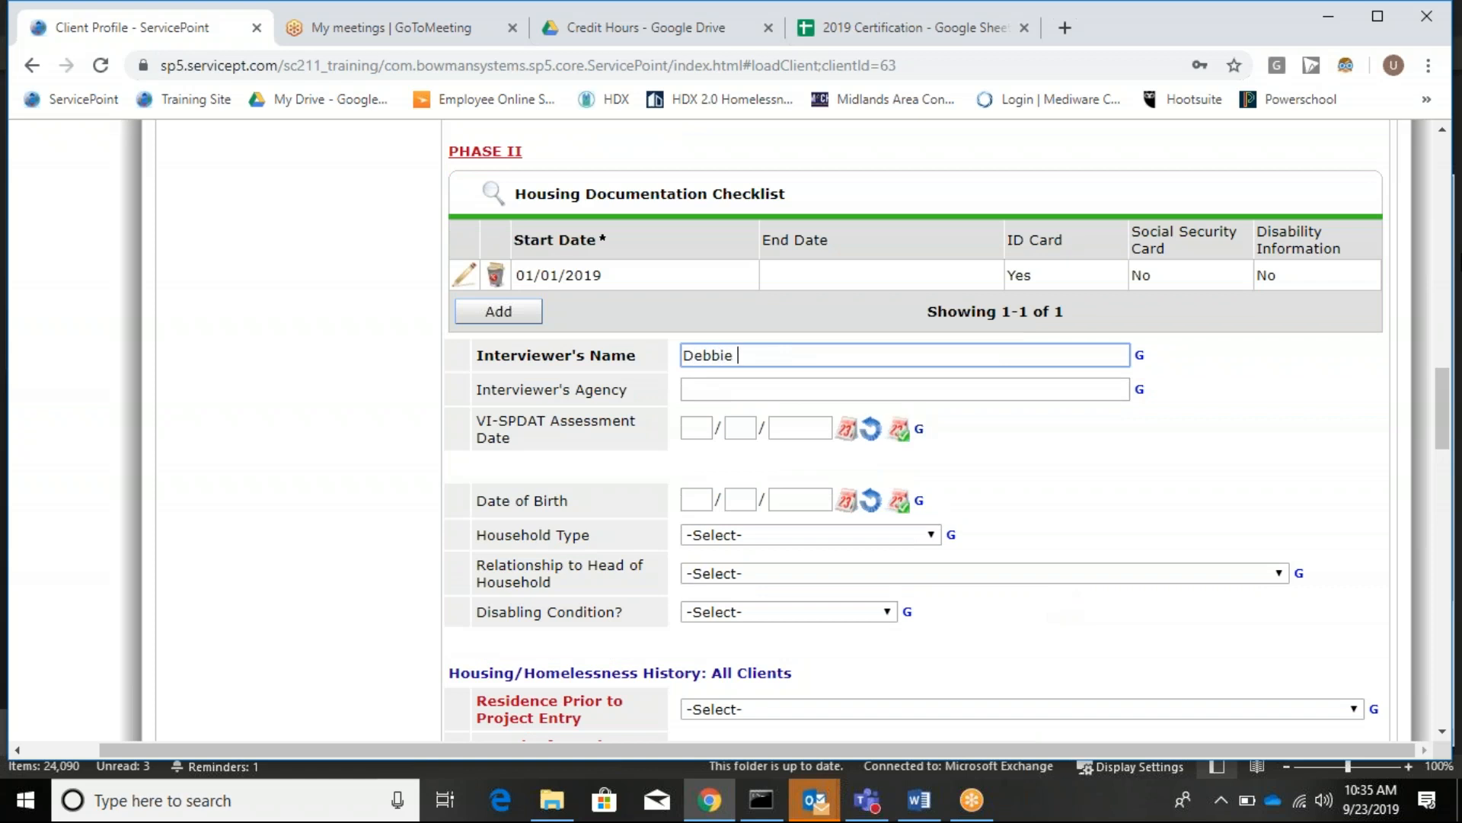
{"action": "key", "text": "Tab"}
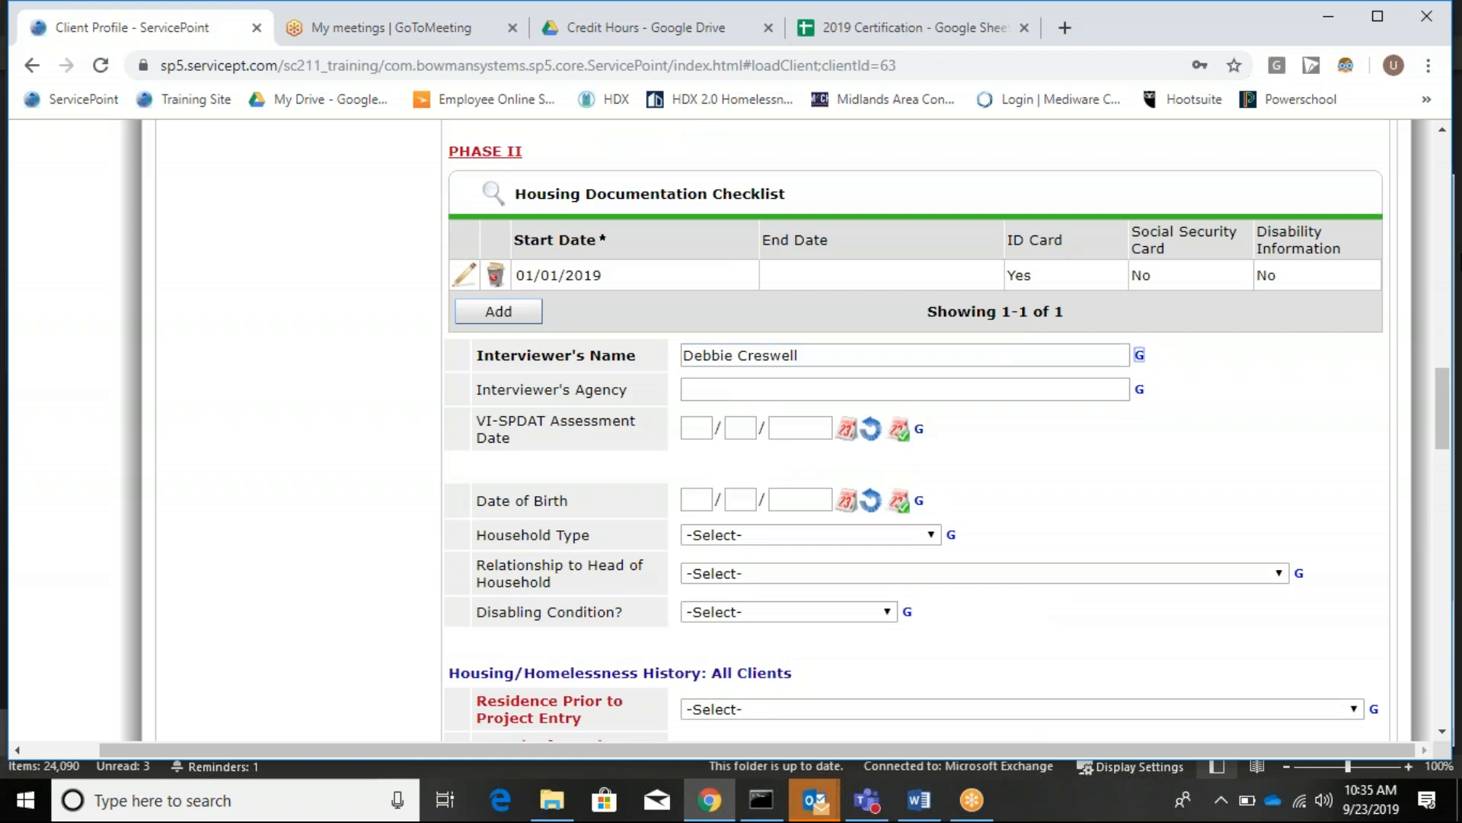
Set the interviewer's agency to Salvation Army of Columbia and the assessment date to 01/01/2019.
{"action": "left_click", "coordinate": [952, 387]}
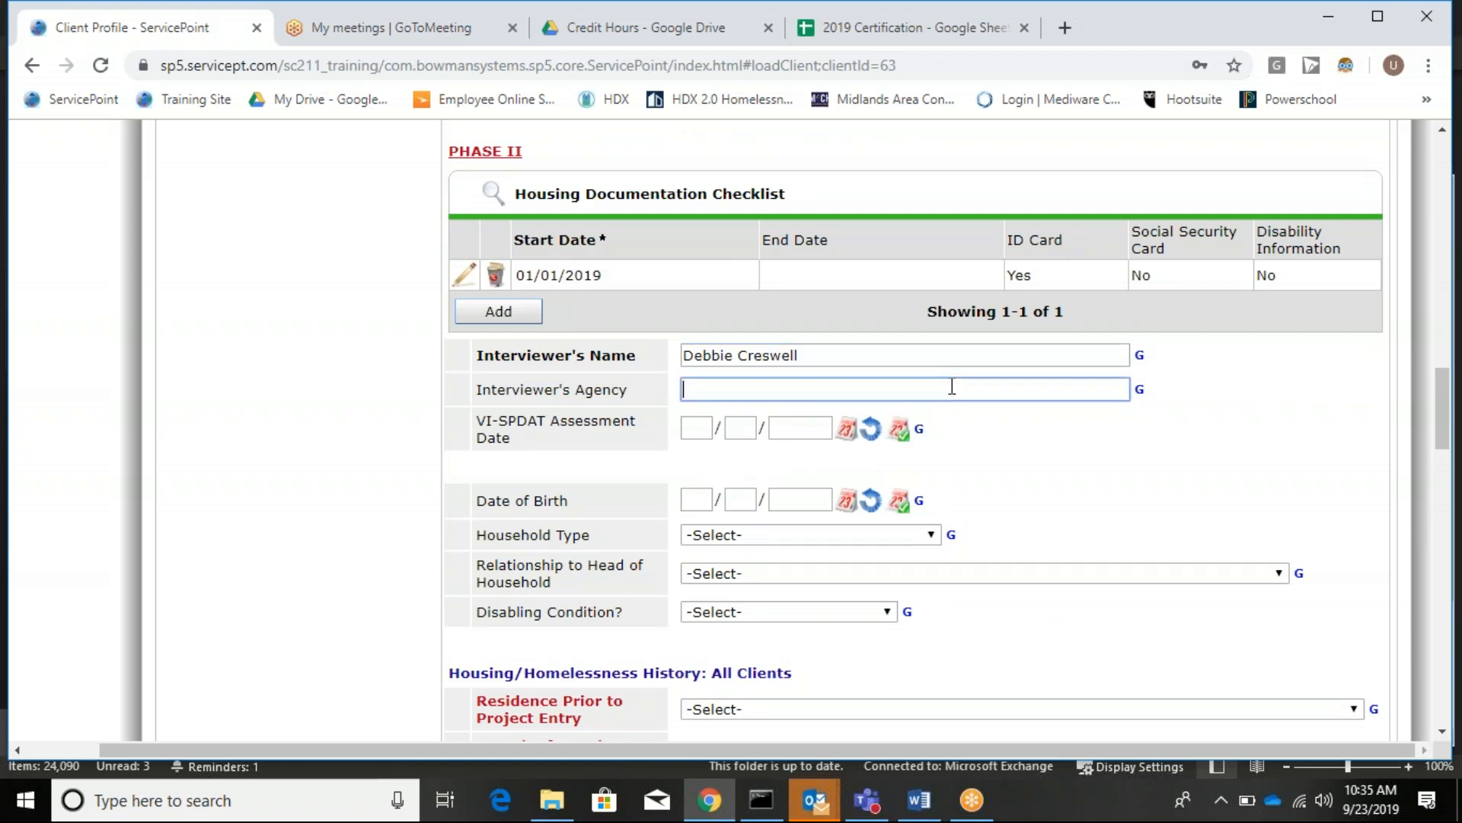
{"action": "type", "text": "Salvation of"}
{"action": "key", "text": "BackSpace"}
{"action": "type", "text": "Army of Columbia"}
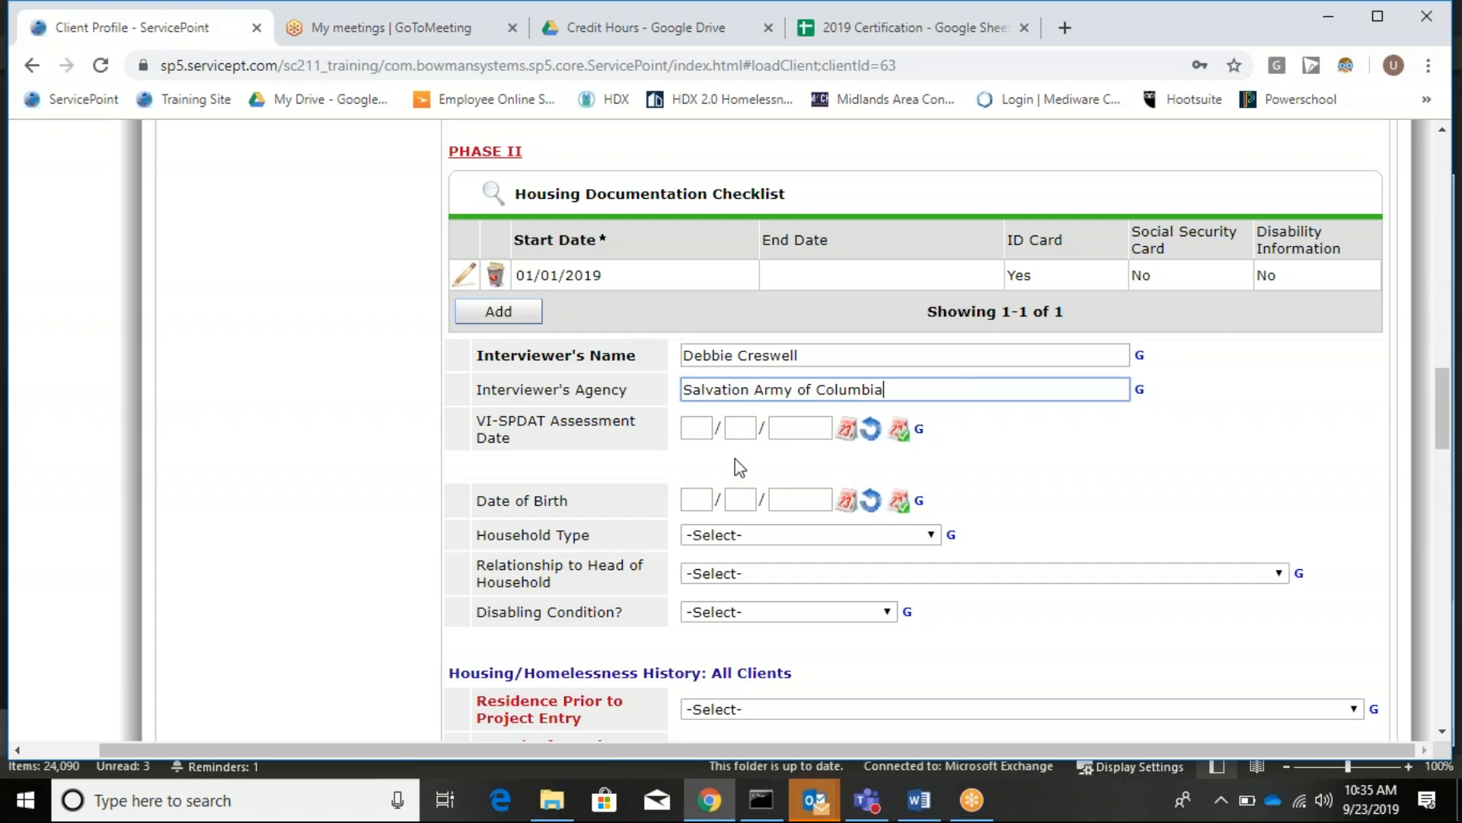
{"action": "left_click", "coordinate": [697, 428]}
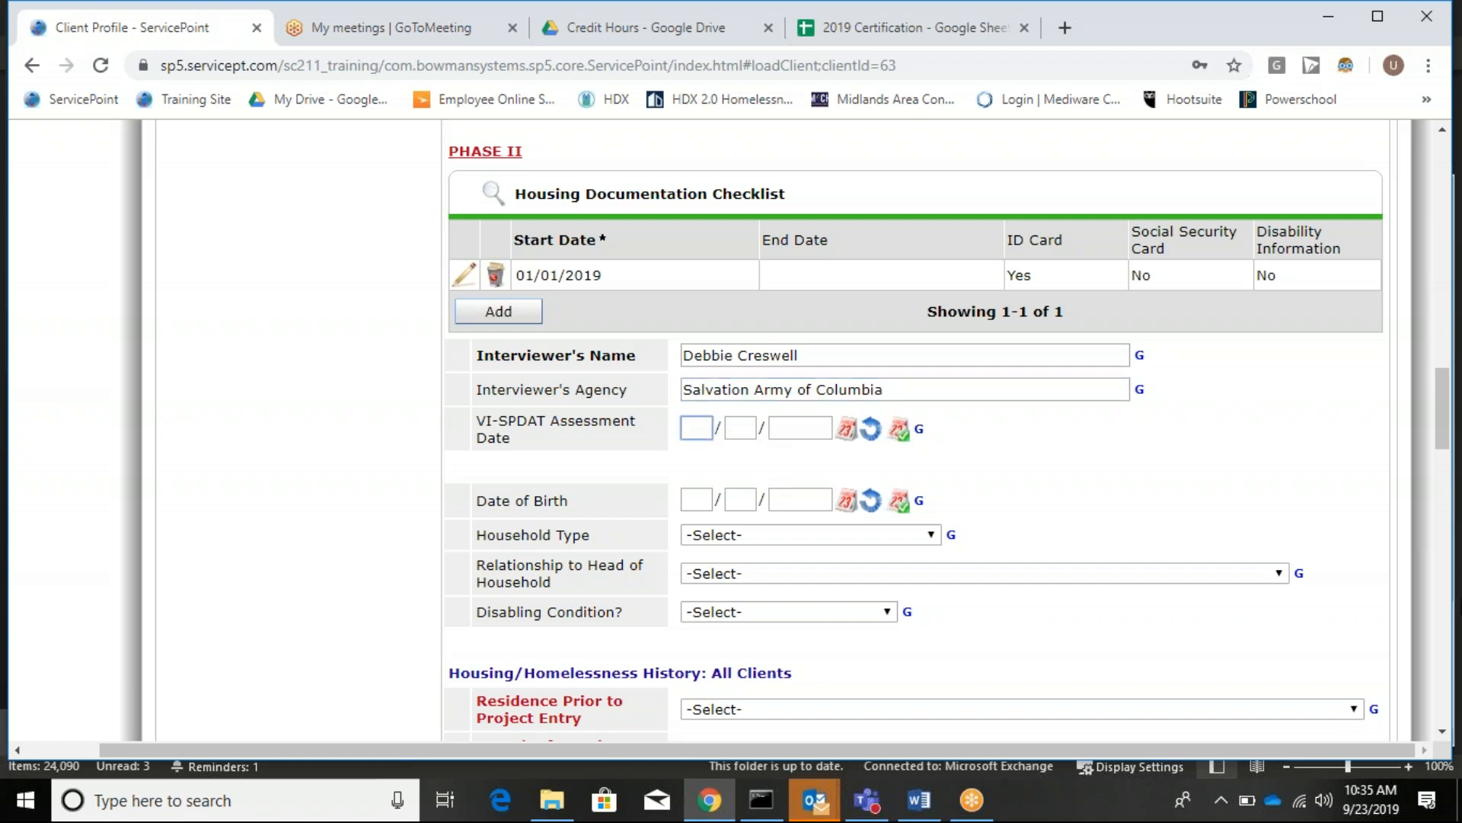
{"action": "type", "text": "01/01/2"}
{"action": "type", "text": "019"}
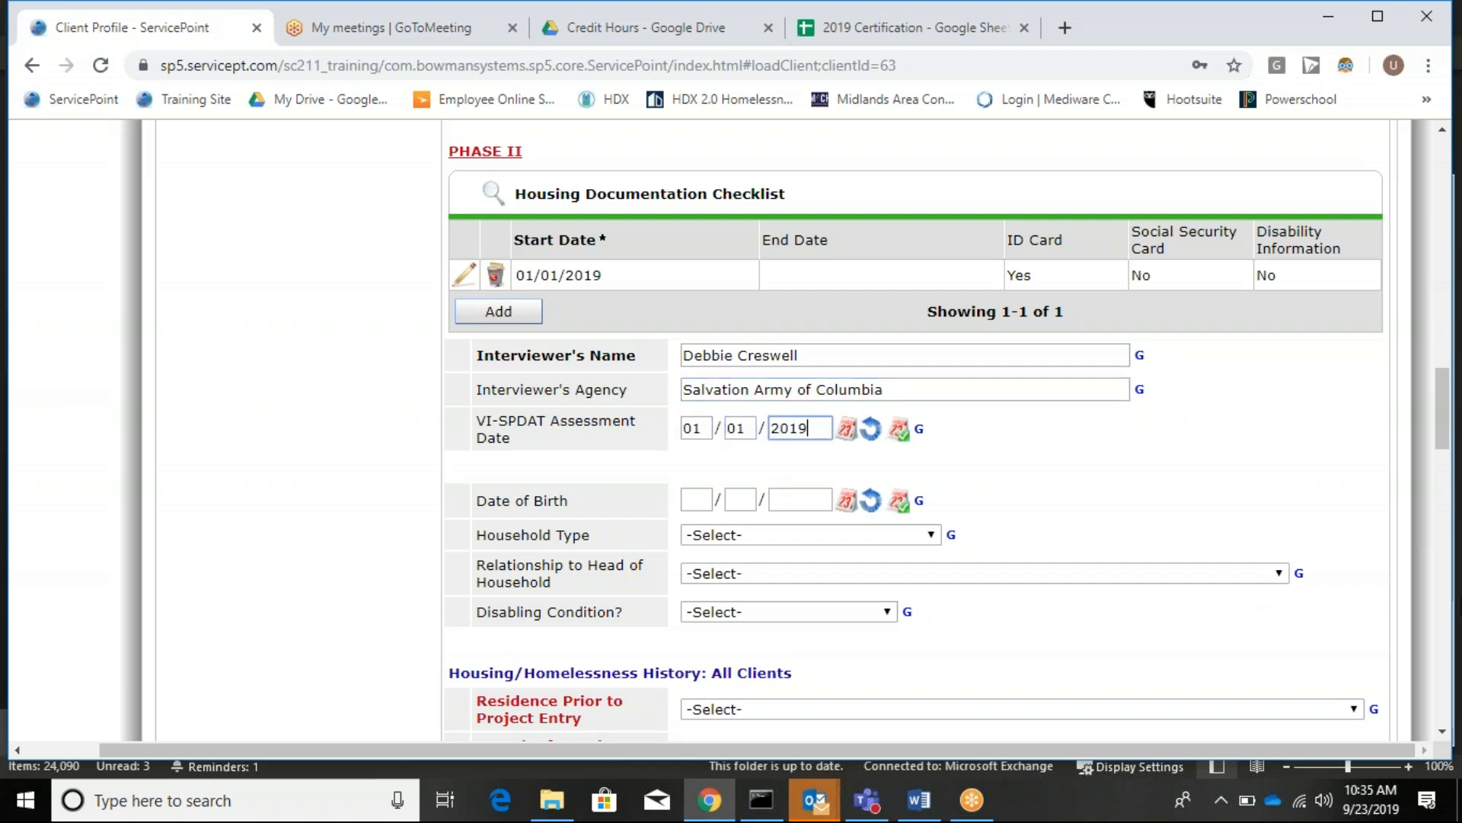
{"action": "left_click", "coordinate": [696, 503]}
{"action": "type", "text": "06/24/"}
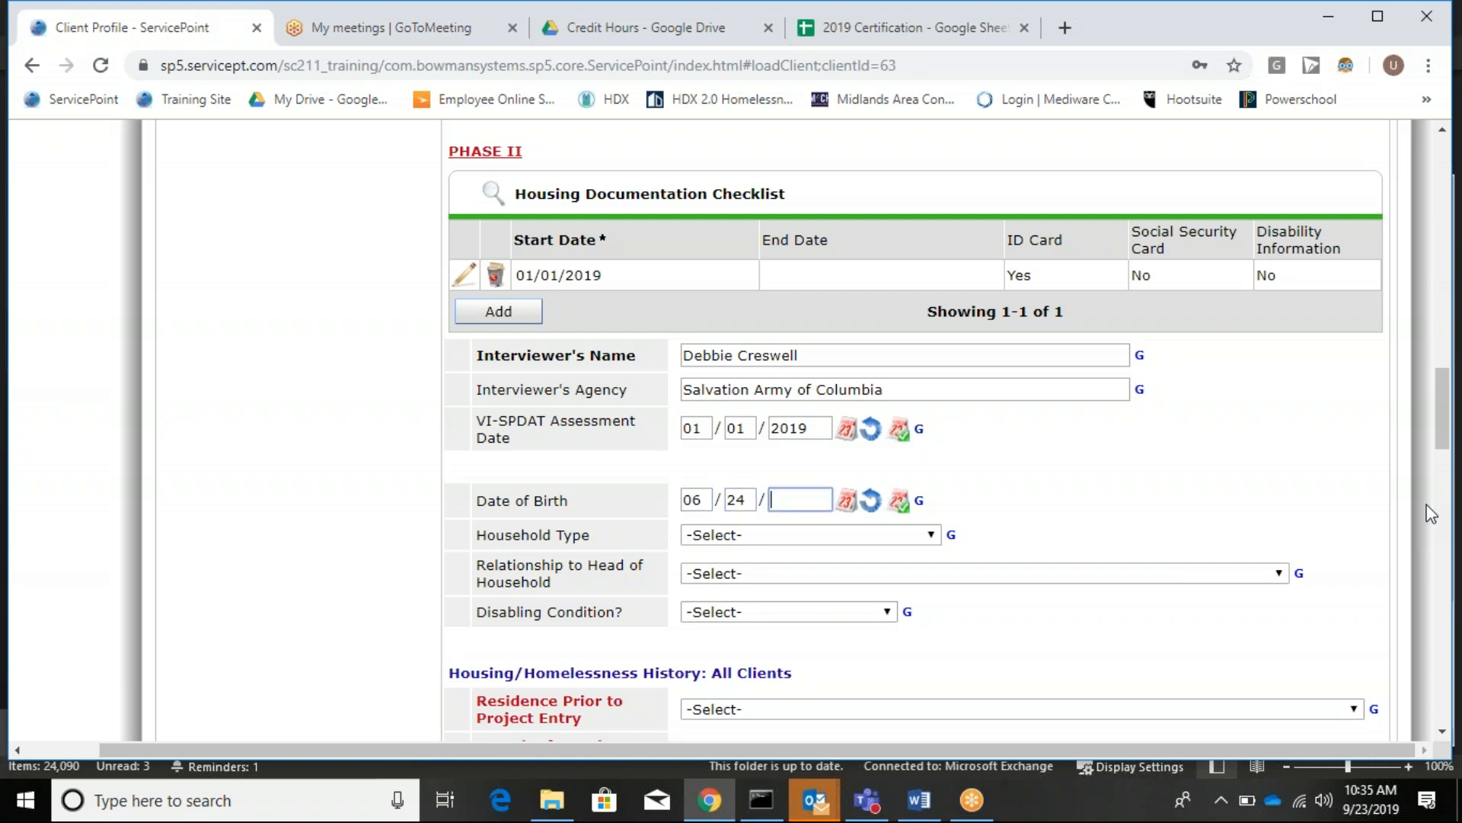
{"action": "type", "text": "1993"}
{"action": "left_click", "coordinate": [760, 533]}
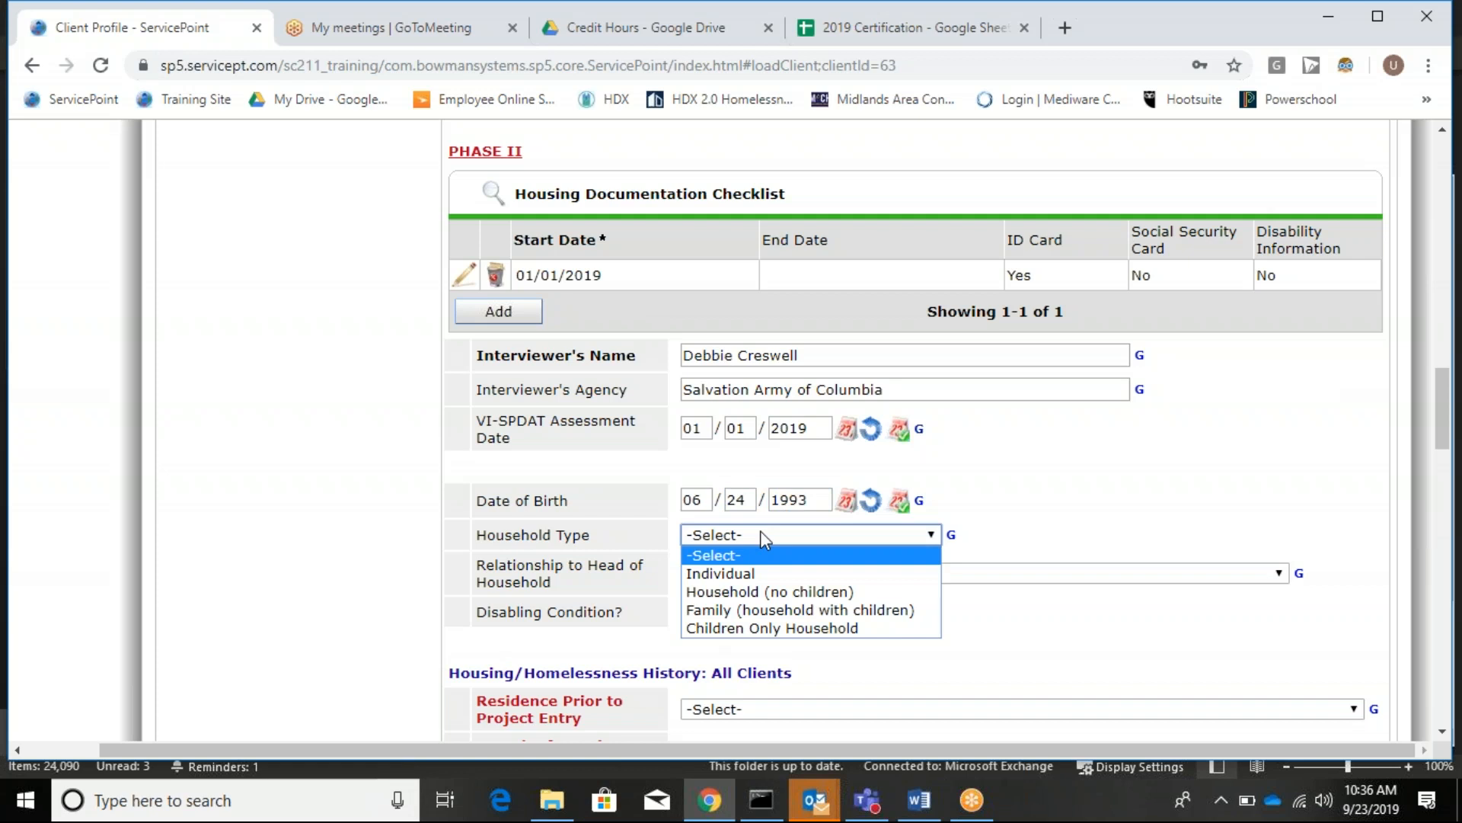
{"action": "left_click", "coordinate": [746, 579]}
{"action": "left_click", "coordinate": [725, 576]}
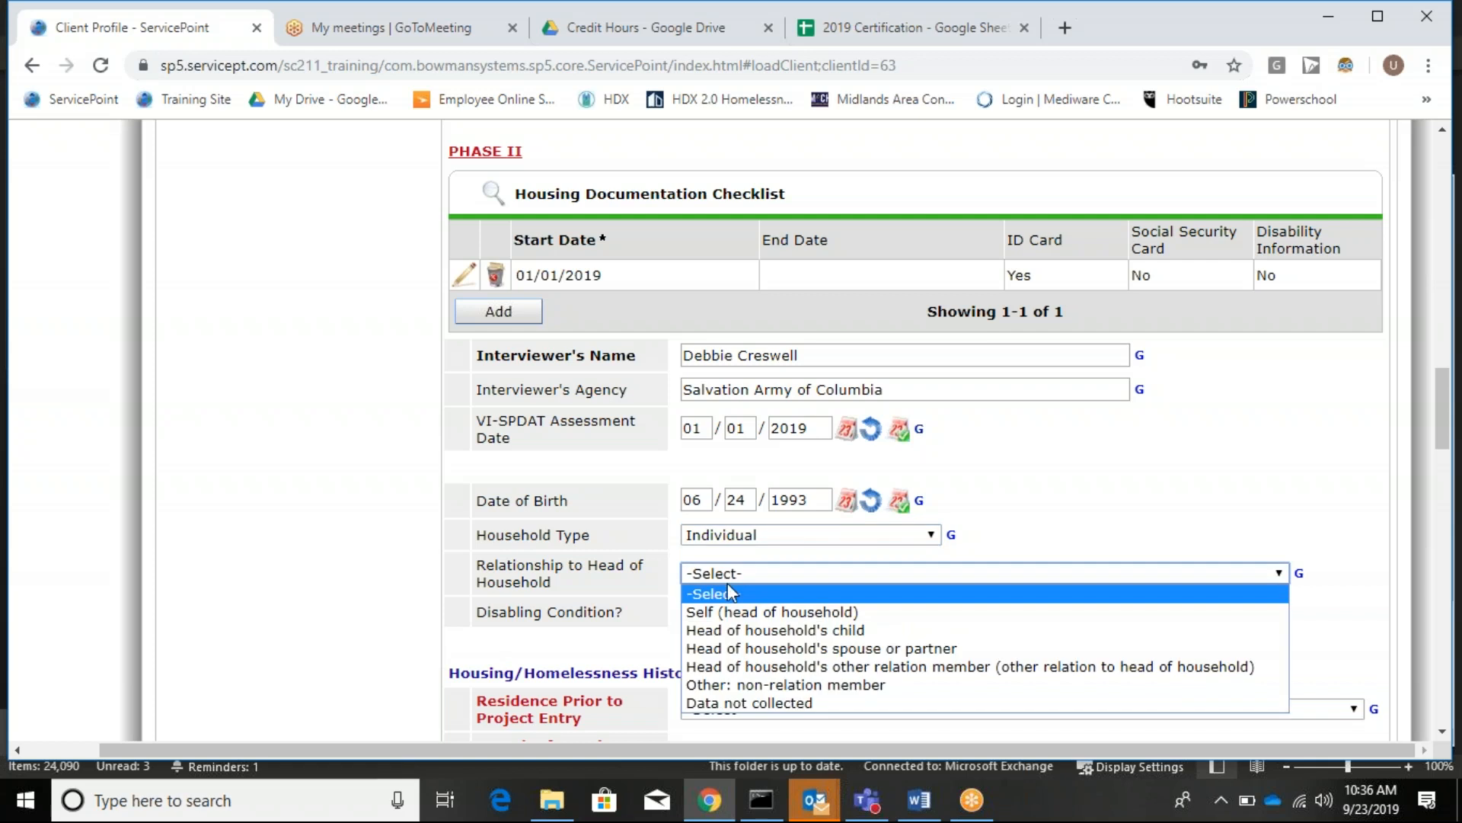
{"action": "left_click", "coordinate": [760, 612]}
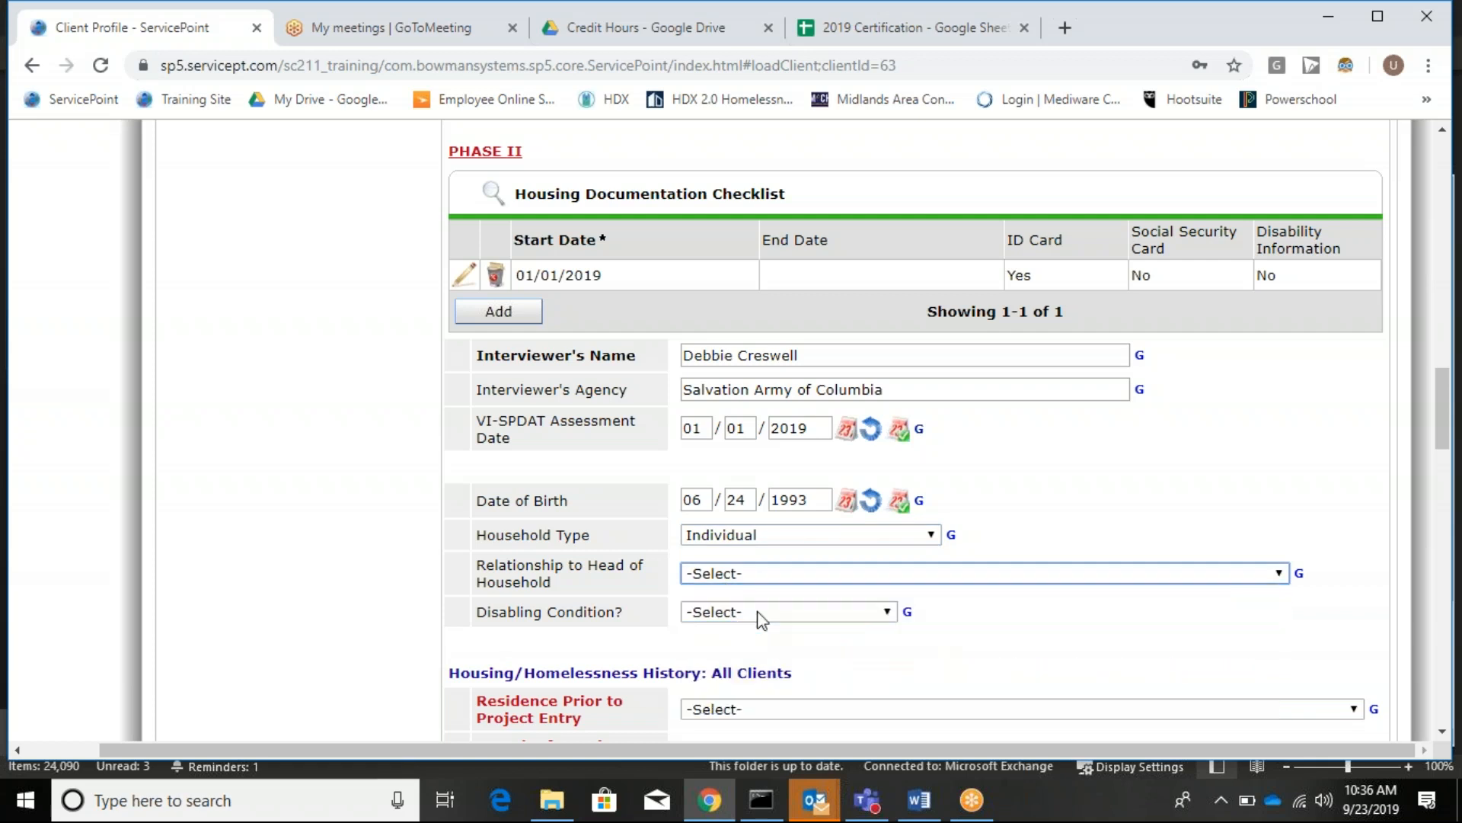
{"action": "scroll", "coordinate": [825, 643], "scroll_direction": "down", "scroll_amount": 1}
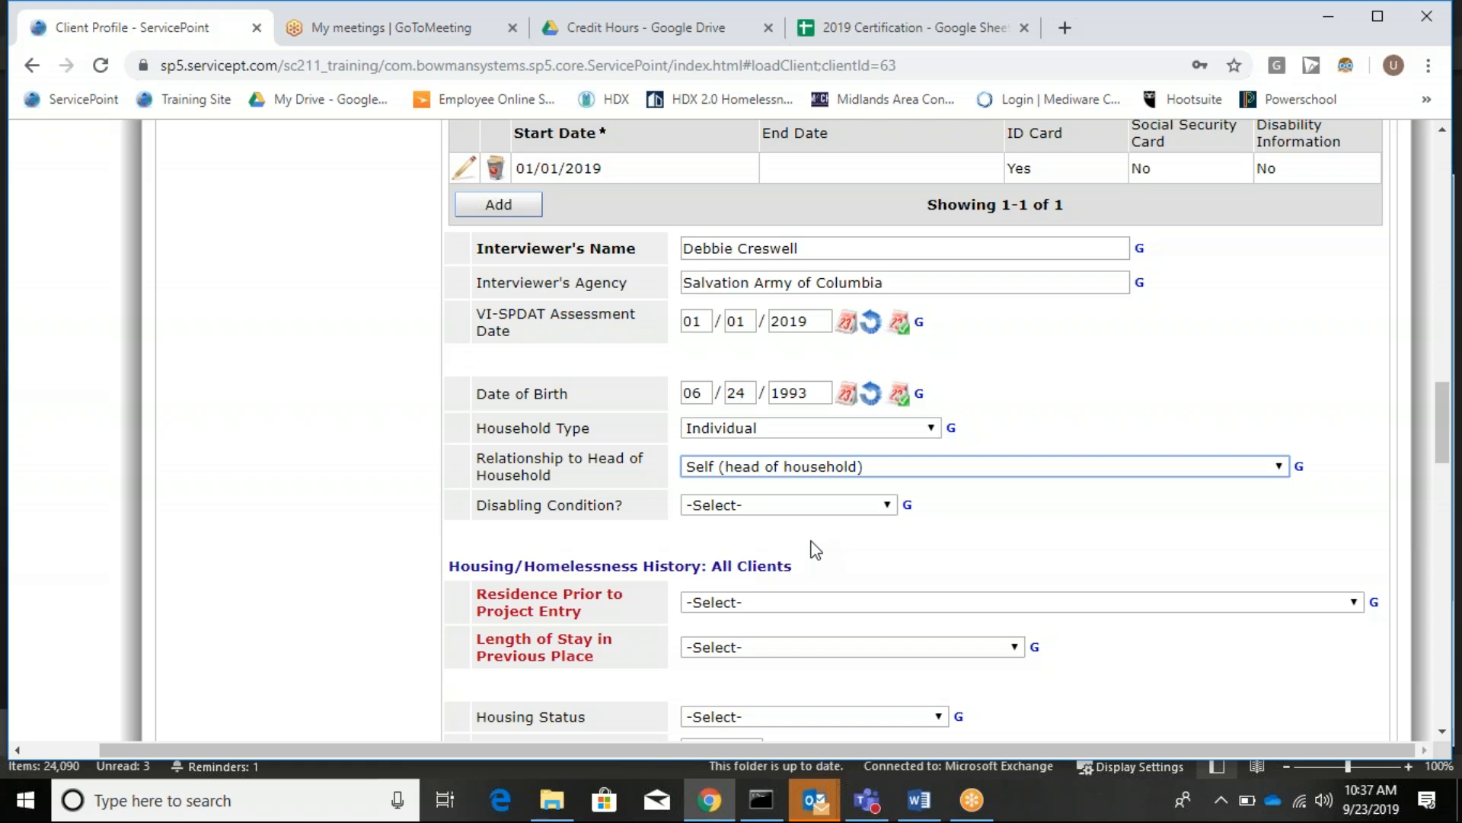
Set disabling condition to Yes (HUD) and prior residence to Place not meant for habitation.
{"action": "left_click", "coordinate": [733, 508]}
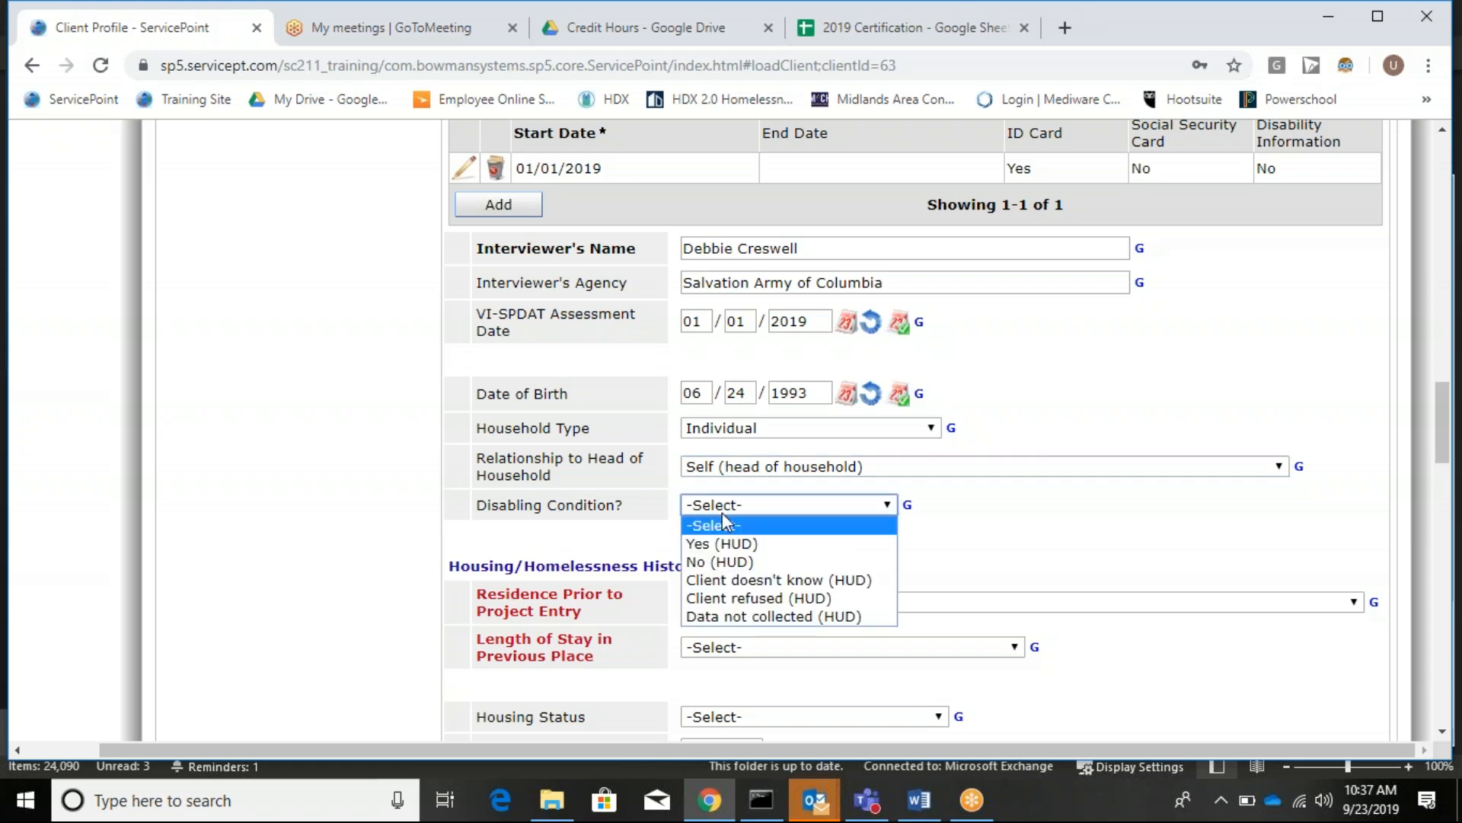
{"action": "left_click", "coordinate": [699, 544]}
{"action": "scroll", "coordinate": [1249, 609], "scroll_direction": "down", "scroll_amount": 1}
{"action": "scroll", "coordinate": [1216, 580], "scroll_direction": "down", "scroll_amount": 2}
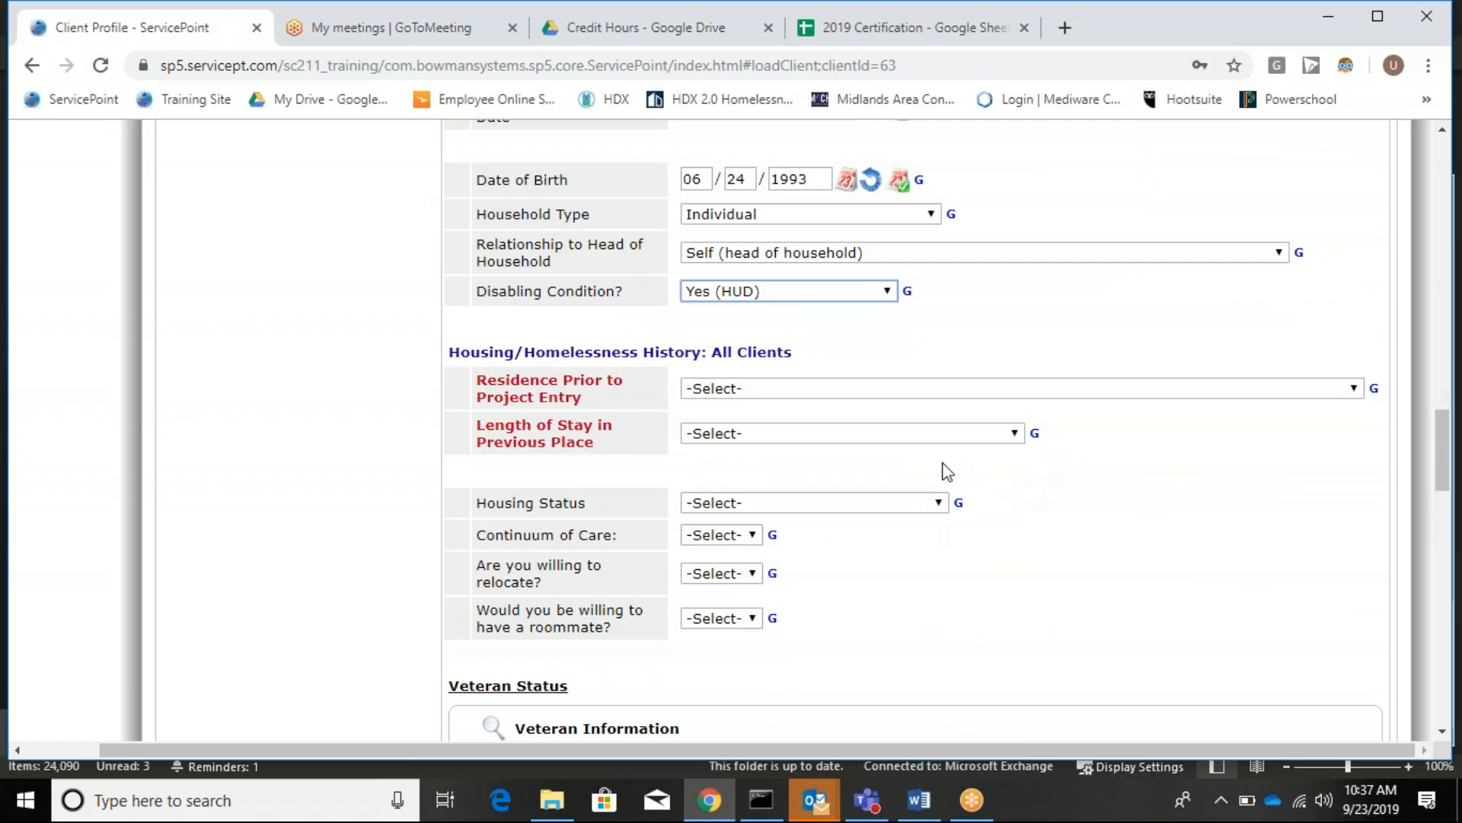
{"action": "left_click", "coordinate": [728, 390]}
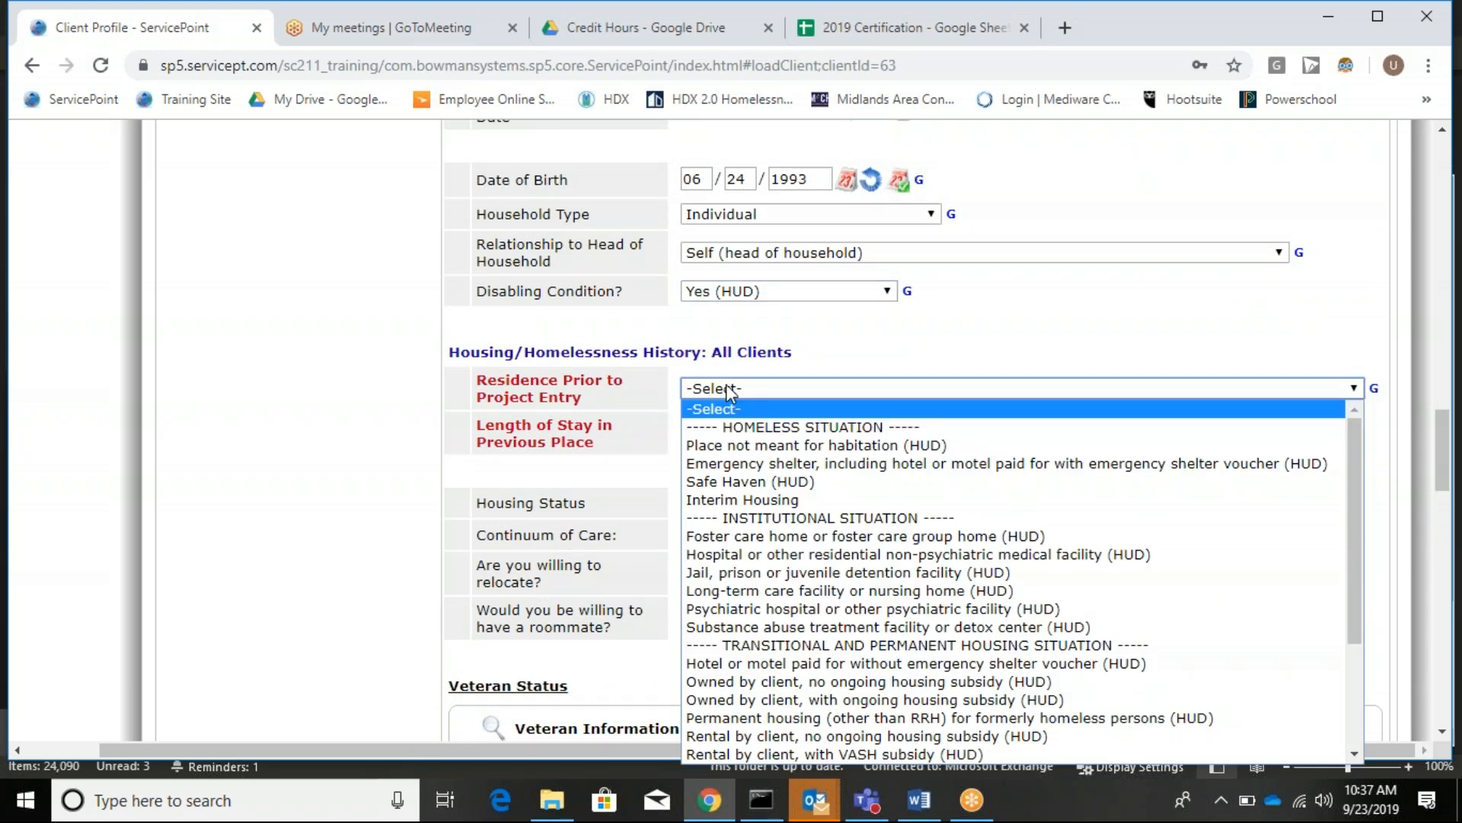
{"action": "left_click", "coordinate": [742, 447]}
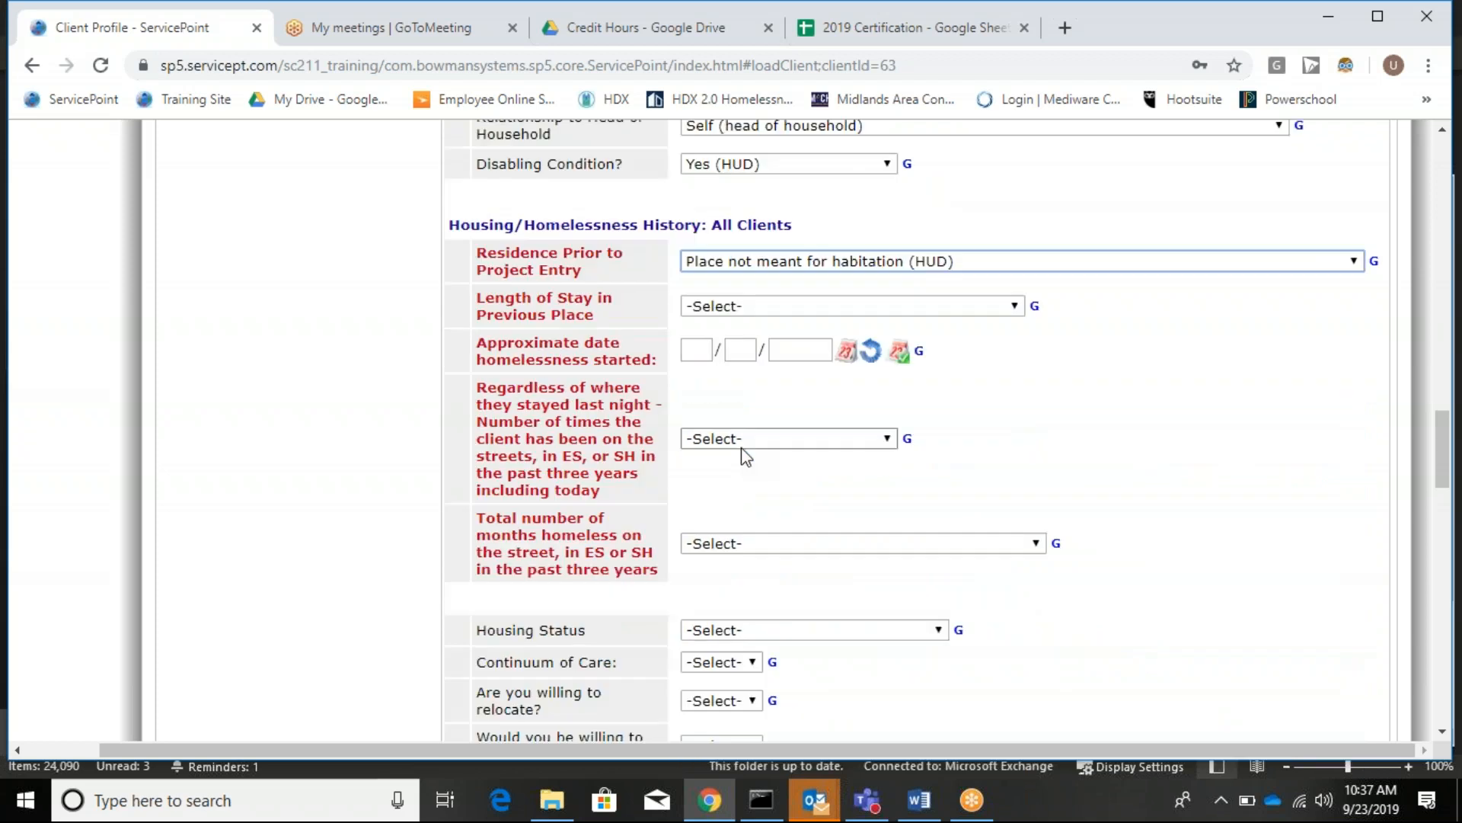
Set length of stay to Two to six nights and homelessness start date 12/30/2018.
{"action": "left_click", "coordinate": [775, 308]}
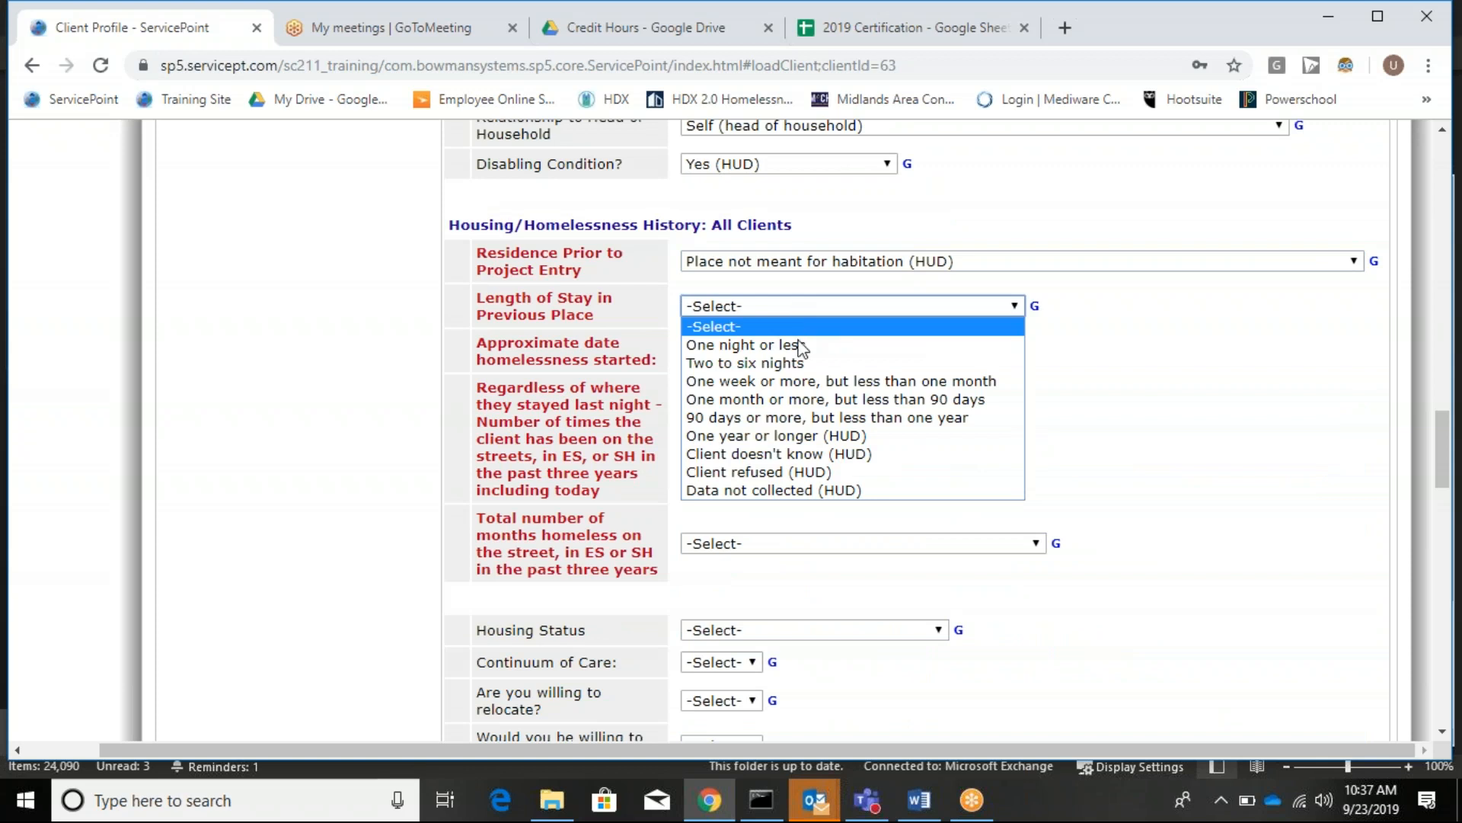
{"action": "left_click", "coordinate": [801, 364]}
{"action": "left_click", "coordinate": [697, 347]}
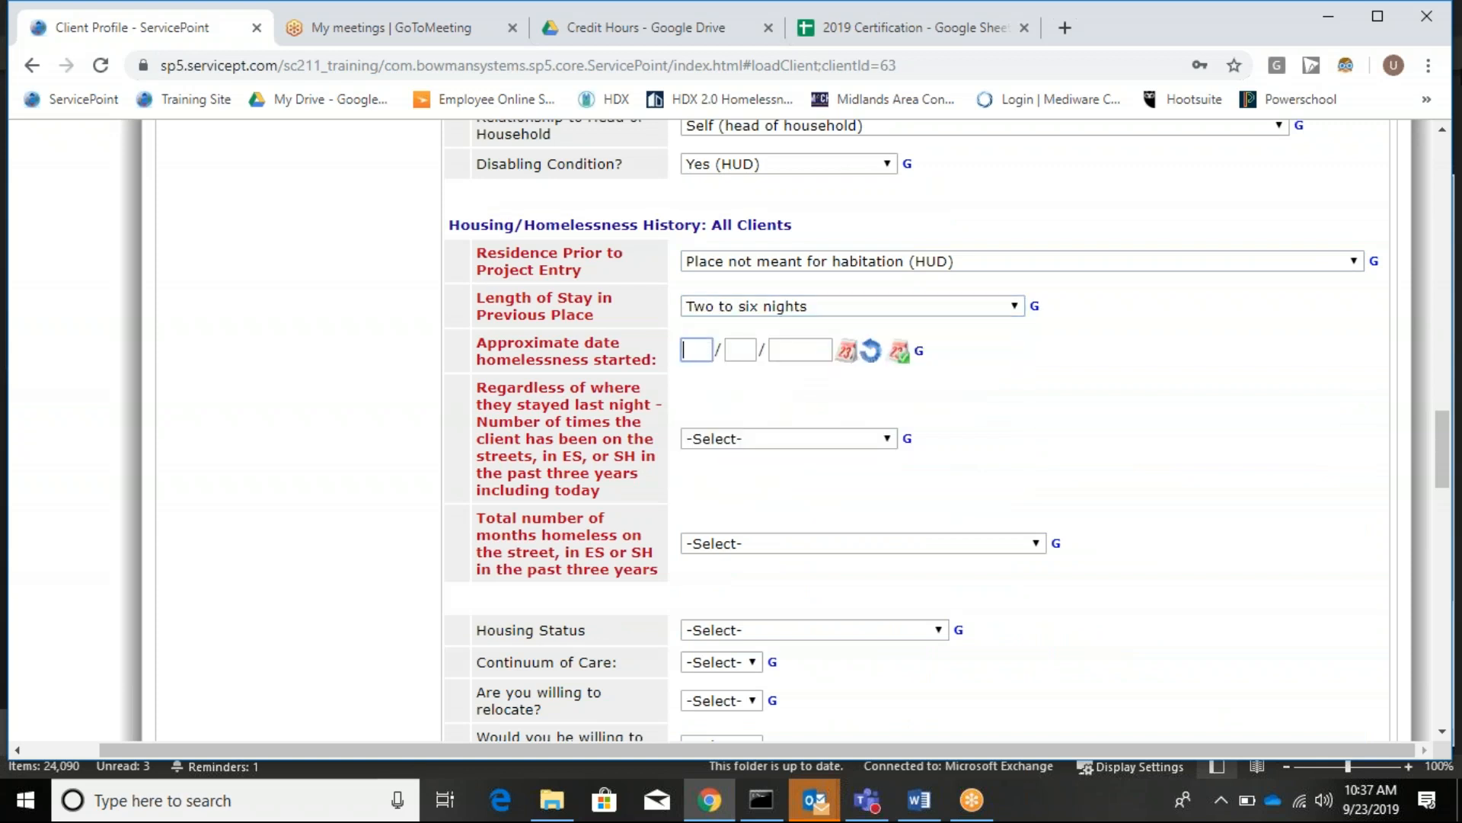
{"action": "type", "text": "12"}
{"action": "type", "text": "302019"}
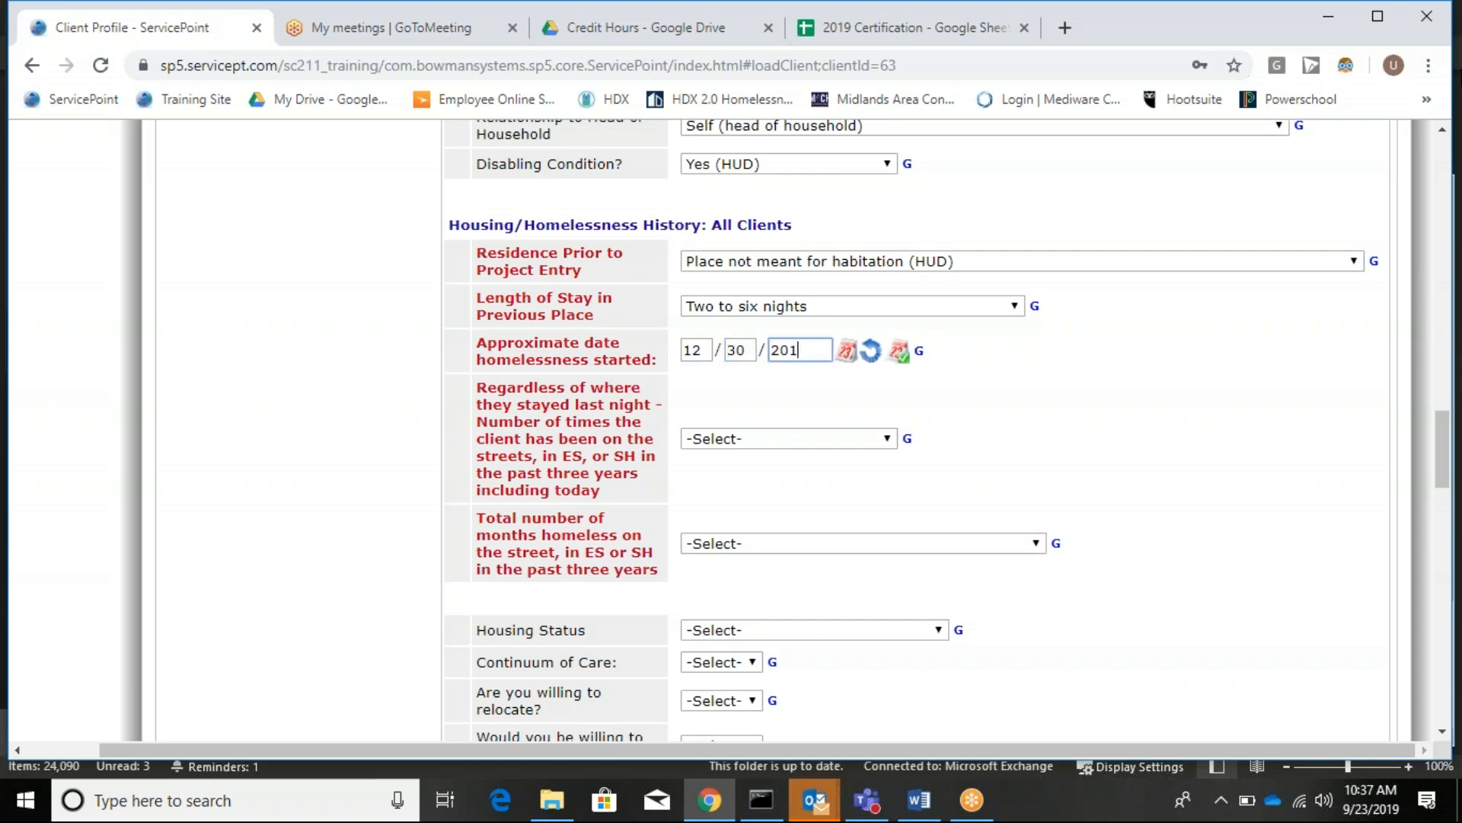
{"action": "key", "text": "BackSpace"}
{"action": "type", "text": "8"}
Search Google for 'hud chronic homeless flow chart' and open the HUD Exchange result.
{"action": "left_click", "coordinate": [669, 30]}
{"action": "left_click", "coordinate": [670, 69]}
{"action": "type", "text": "HUd chro"}
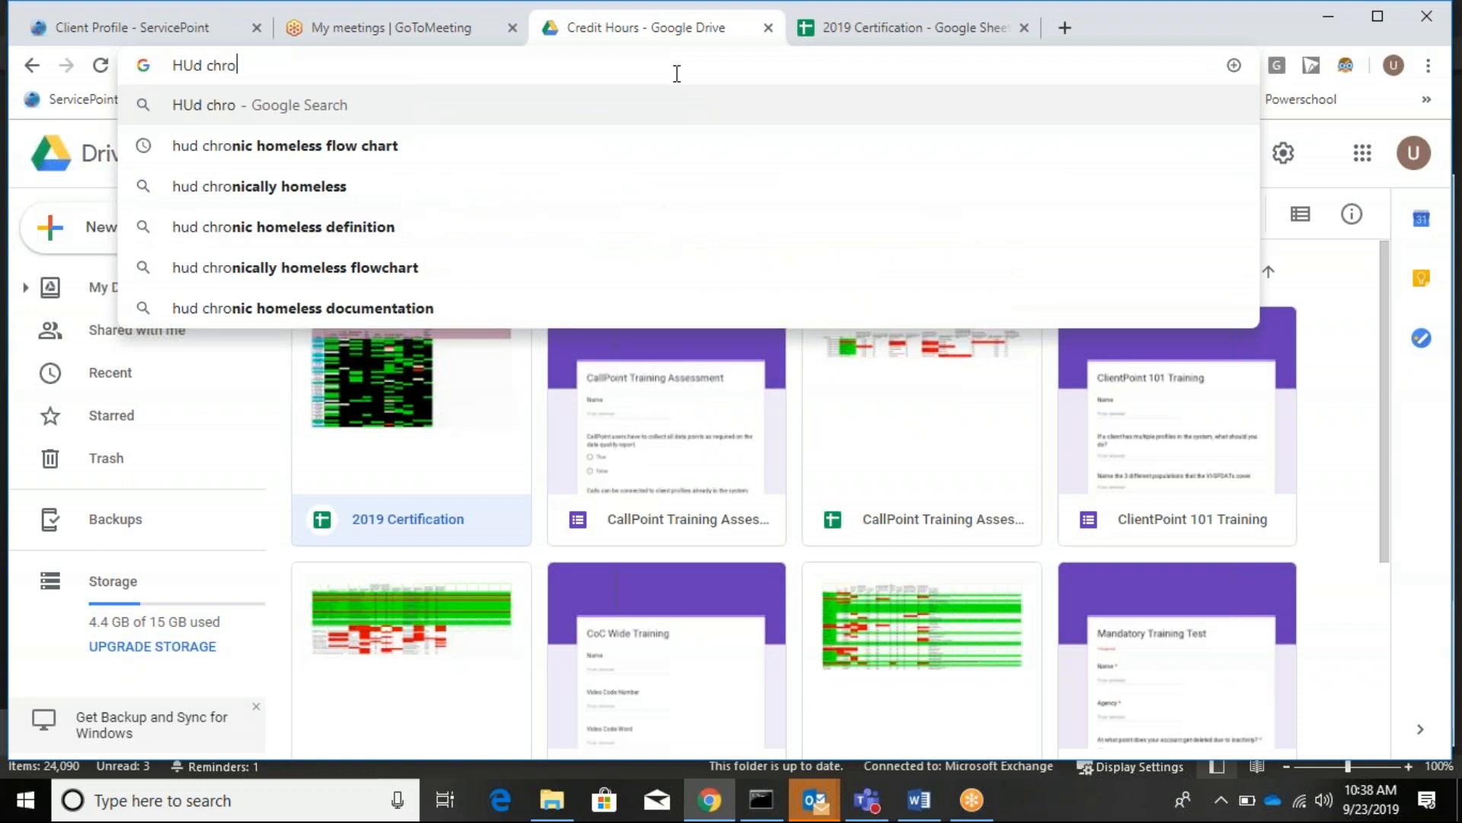
{"action": "key", "text": "Down"}
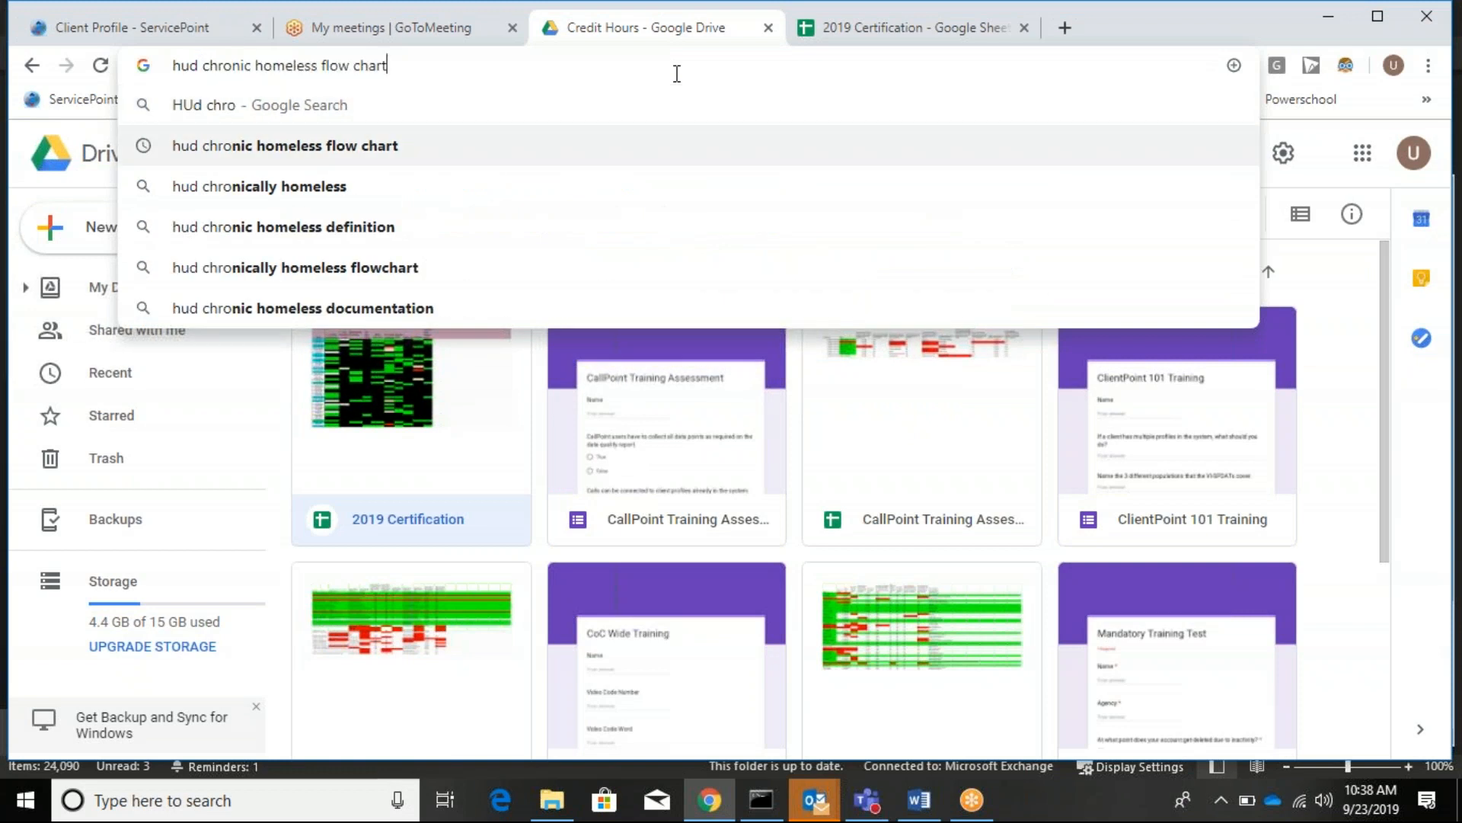
{"action": "key", "text": "Return"}
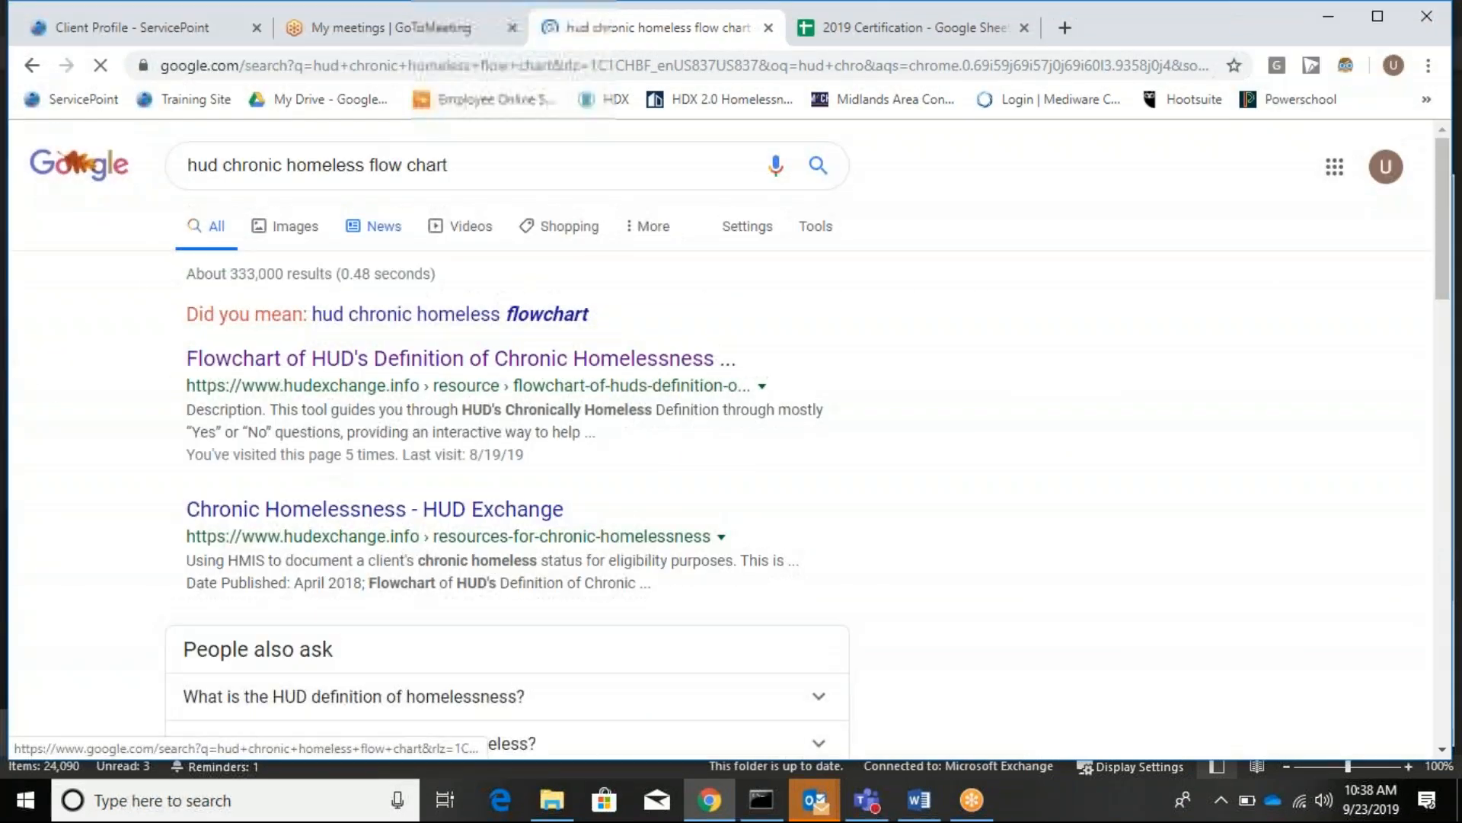
{"action": "left_click", "coordinate": [405, 367]}
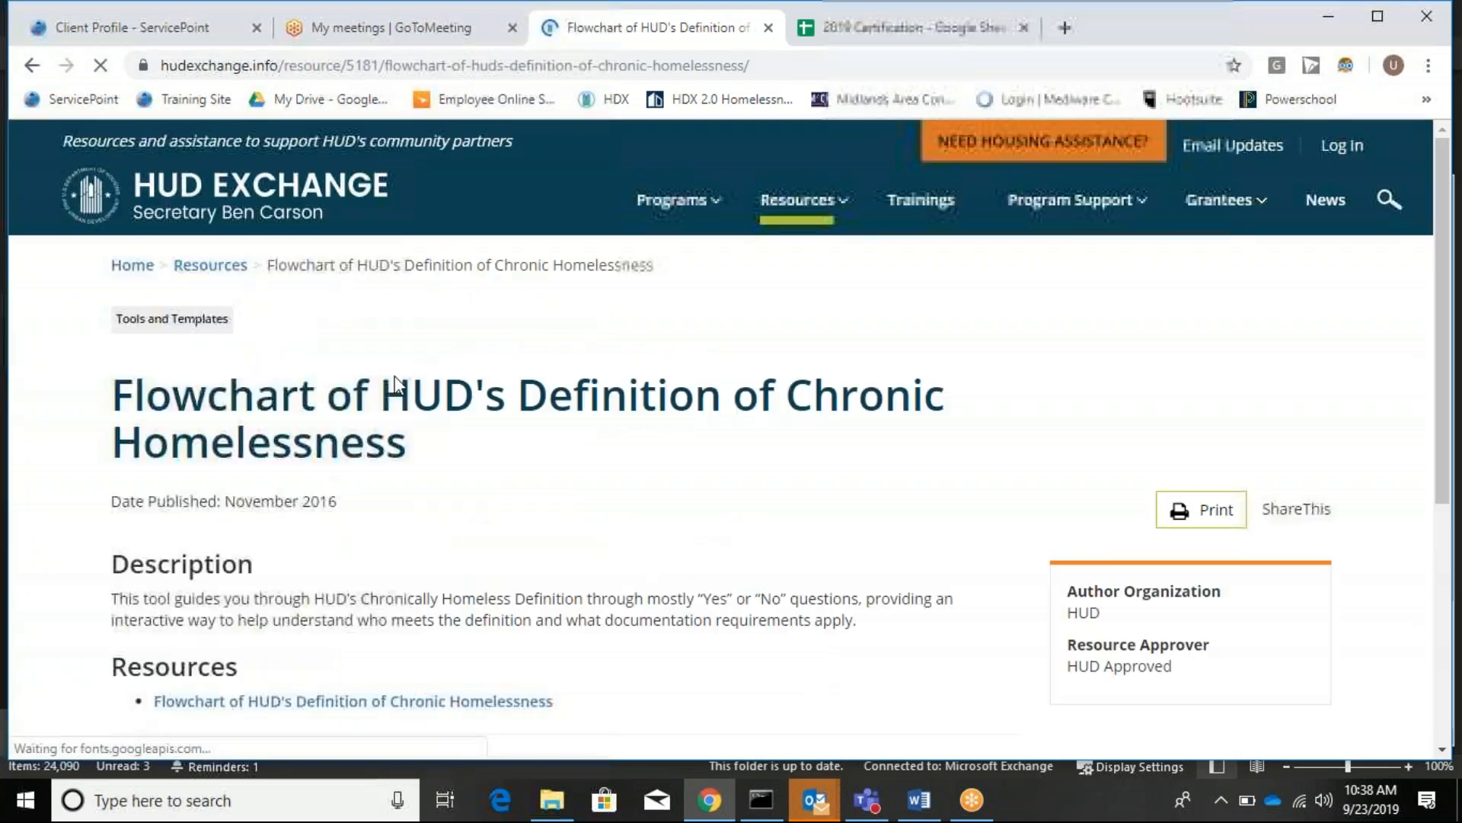
Scroll the HUD Exchange page to locate the chronic homelessness flowchart link.
{"action": "scroll", "coordinate": [415, 427], "scroll_direction": "down", "scroll_amount": 3}
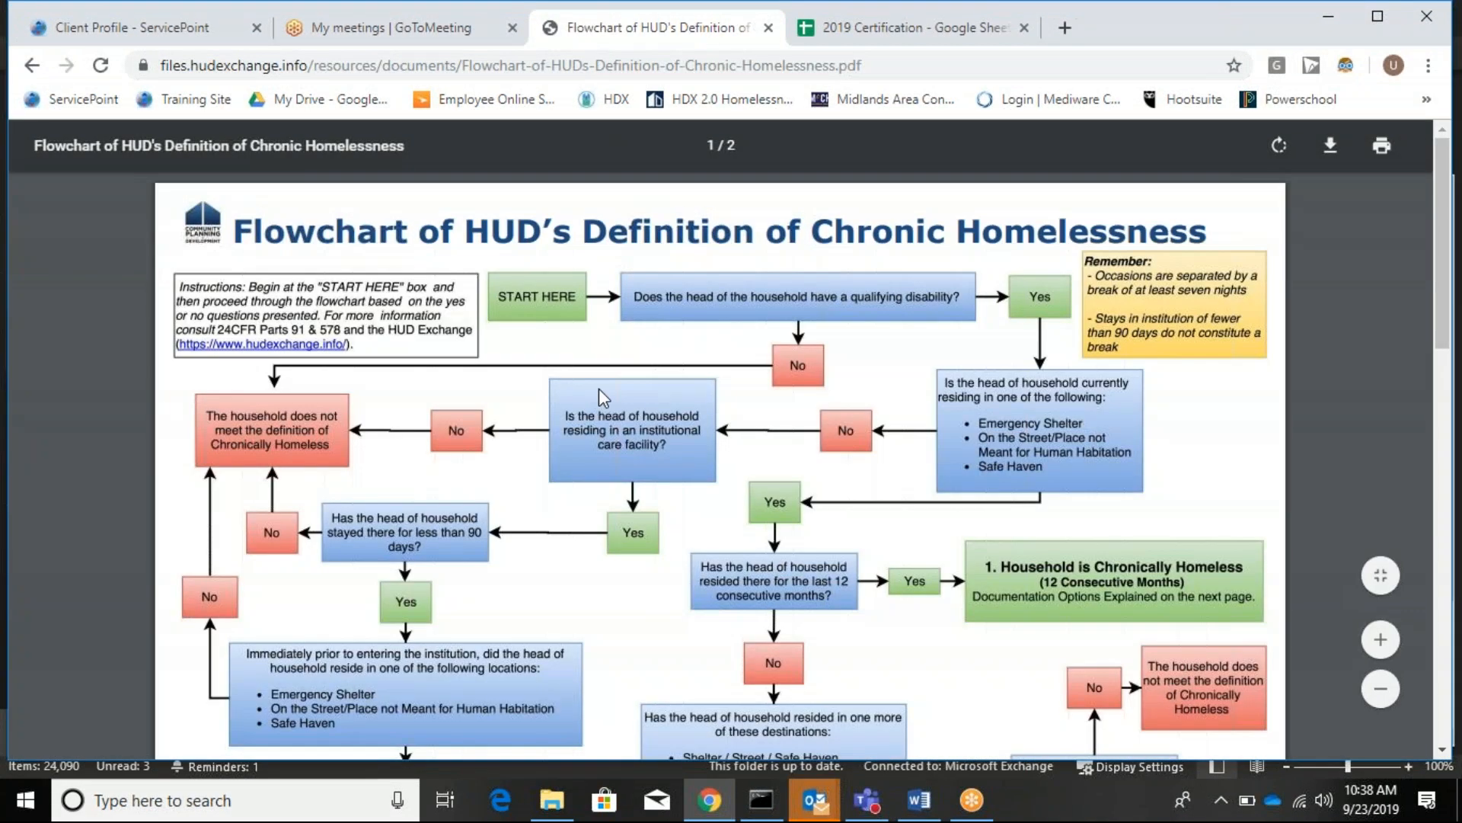
{"action": "scroll", "coordinate": [599, 396], "scroll_direction": "down", "scroll_amount": 3}
{"action": "scroll", "coordinate": [598, 395], "scroll_direction": "up", "scroll_amount": 3}
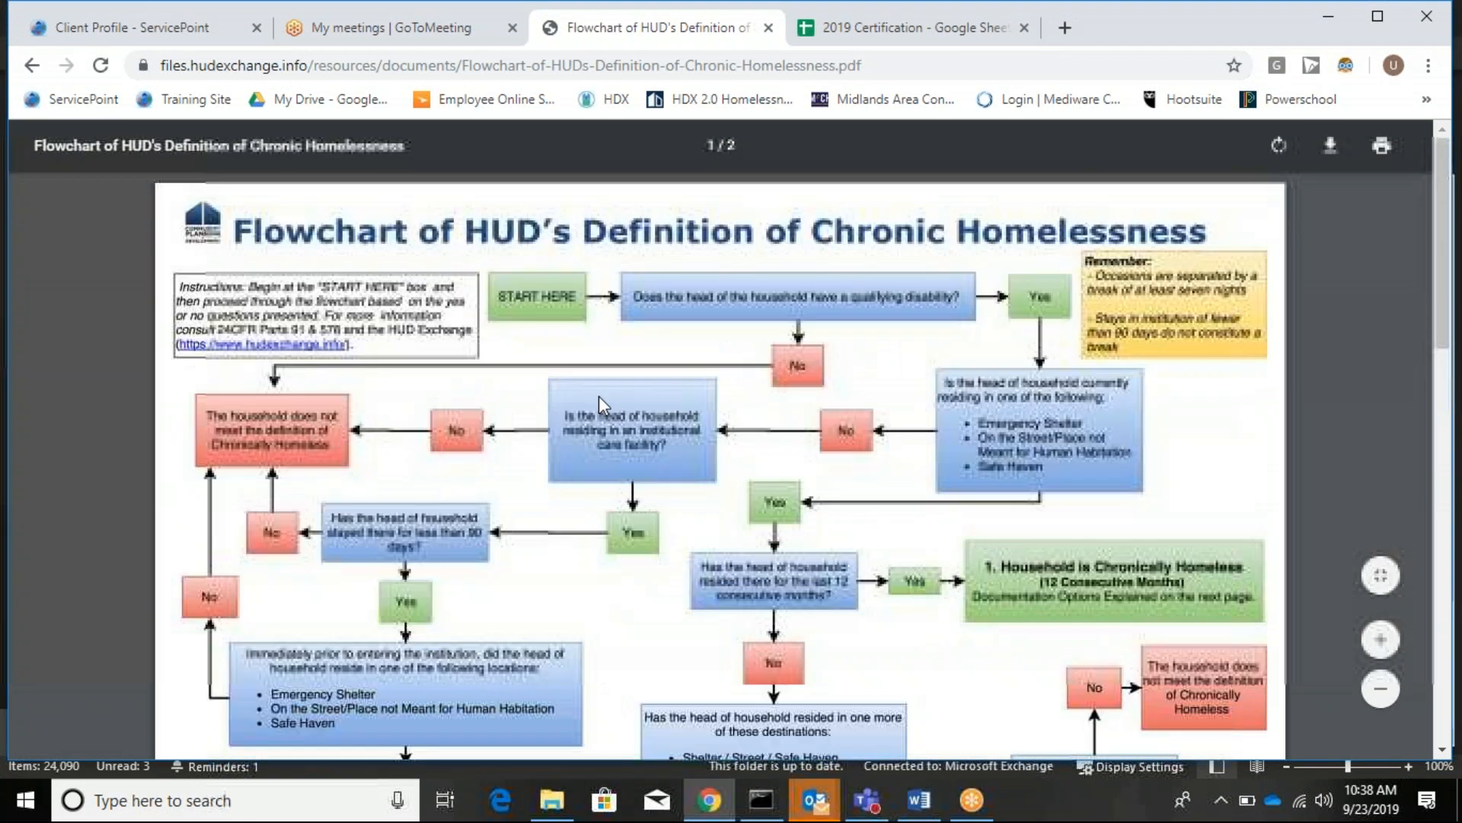
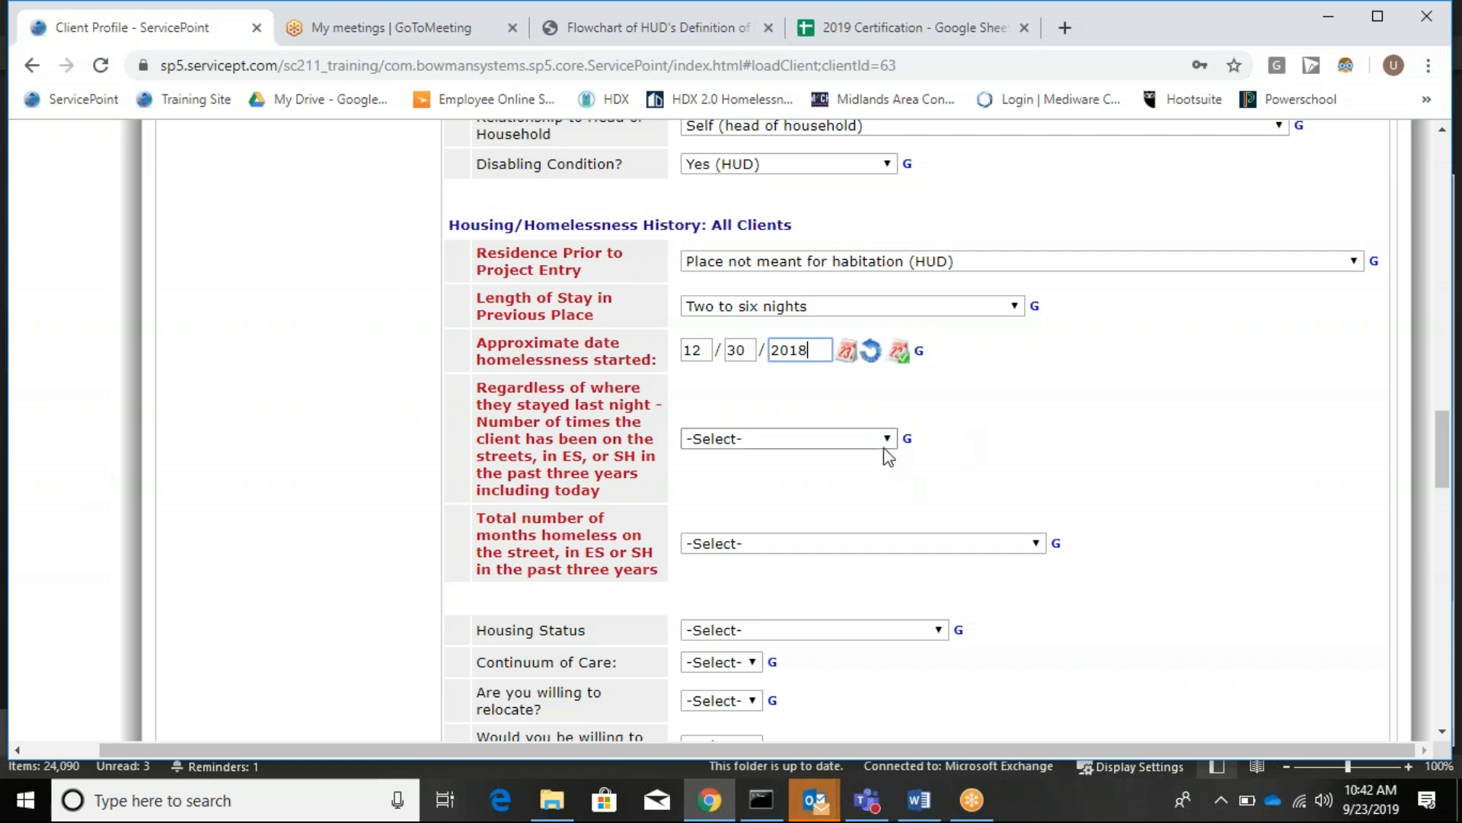
Record four or more homeless episodes in three years, totaling more than 12 months.
{"action": "scroll", "coordinate": [884, 454], "scroll_direction": "down", "scroll_amount": 2}
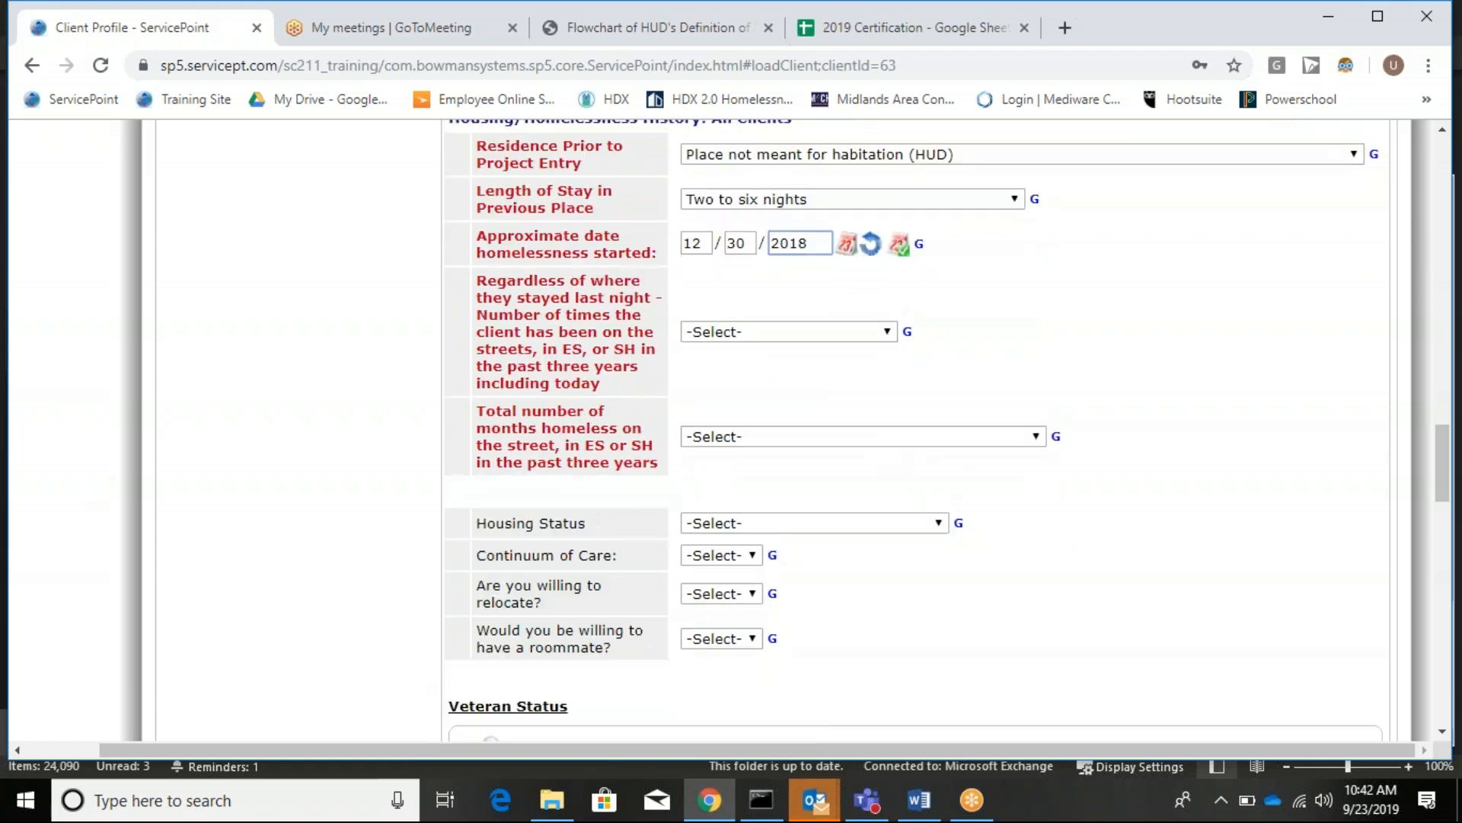
{"action": "left_click", "coordinate": [796, 335]}
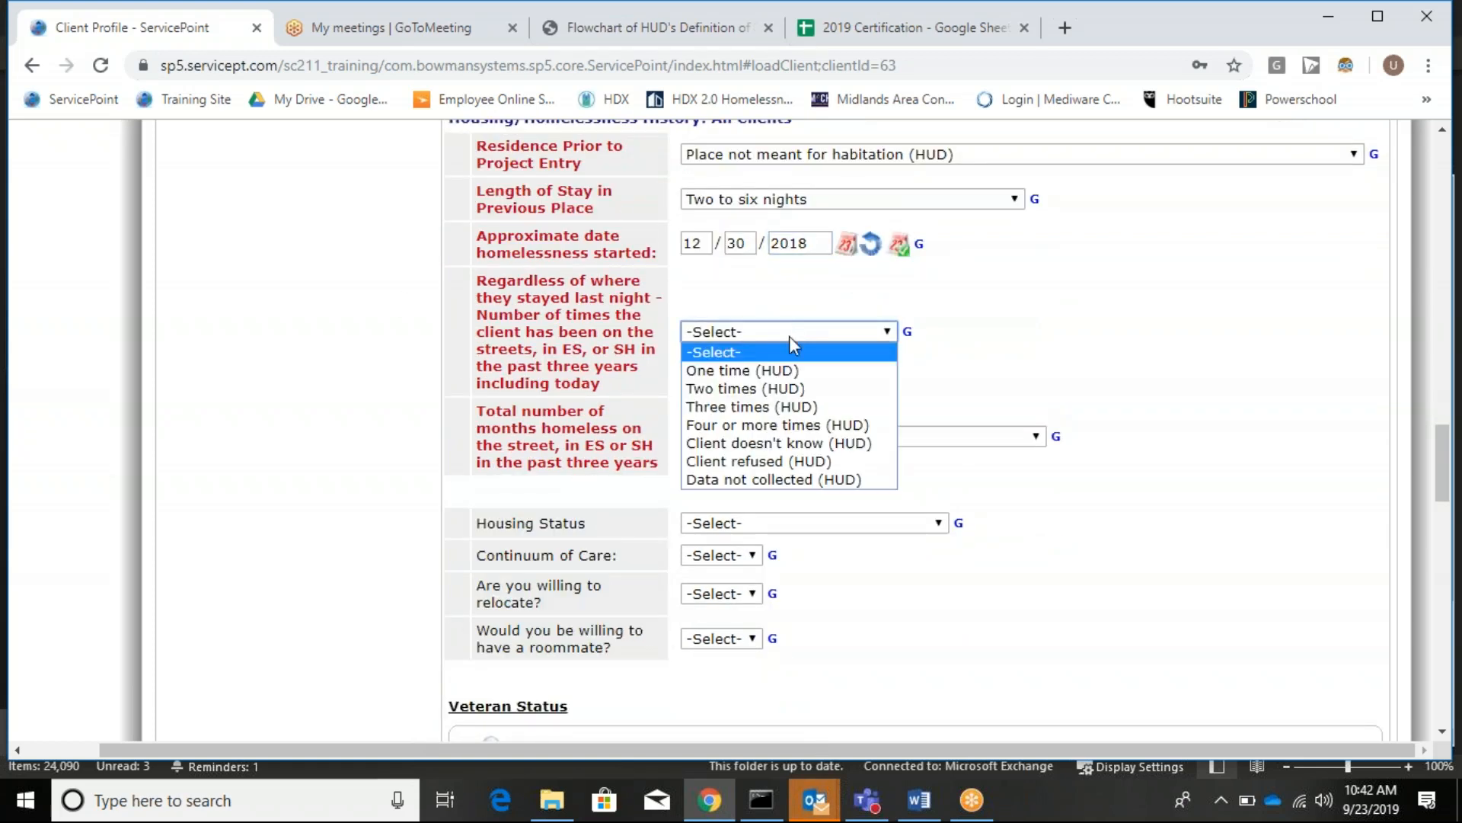
{"action": "left_click", "coordinate": [780, 424]}
{"action": "left_click", "coordinate": [758, 441]}
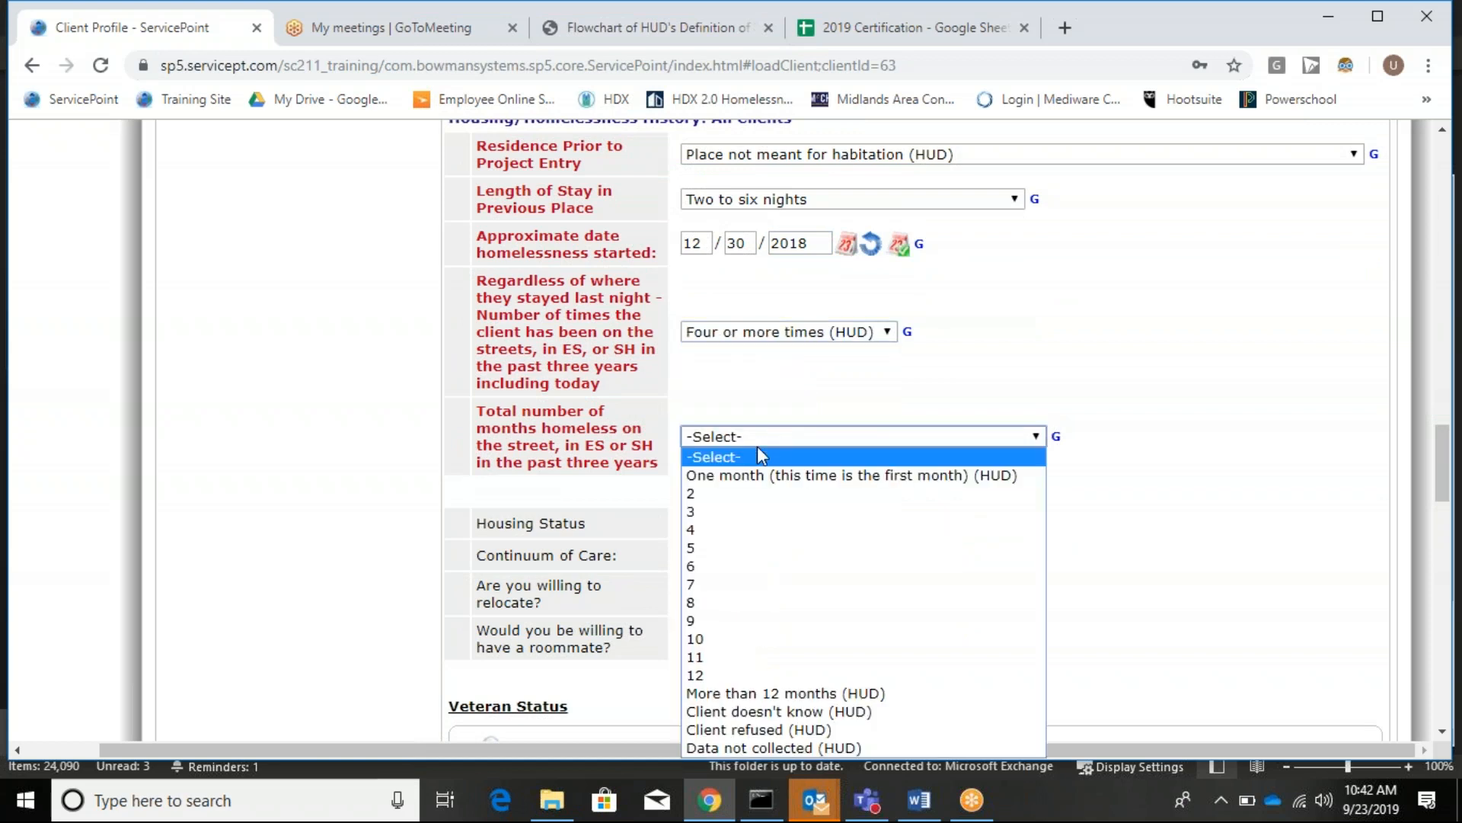
{"action": "left_click", "coordinate": [815, 694]}
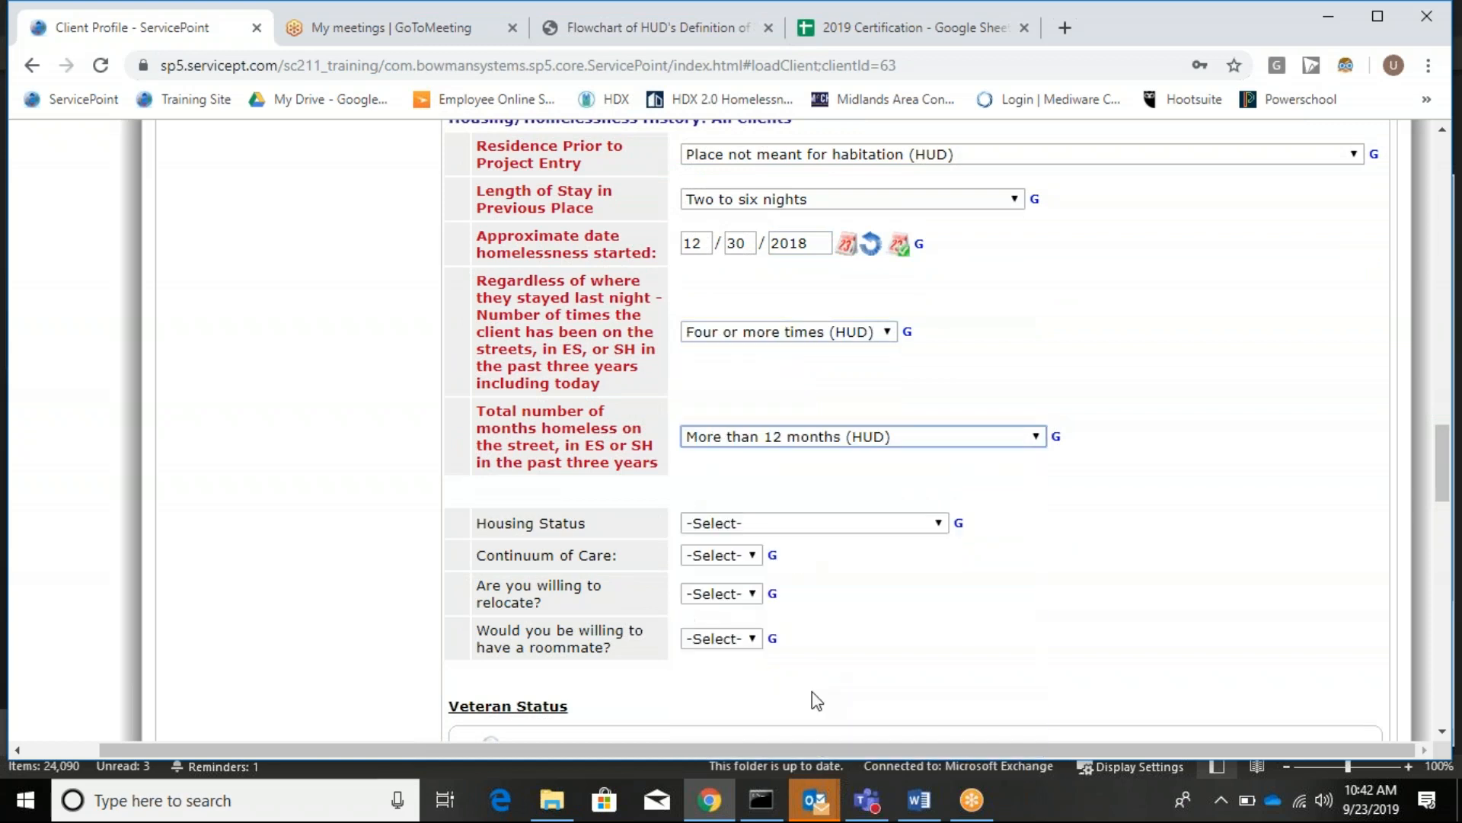
Set Housing Status to Literally homeless, Continuum of Care to MACH, and relocation and roommate willingness to Yes.
{"action": "scroll", "coordinate": [1234, 493], "scroll_direction": "down", "scroll_amount": 3}
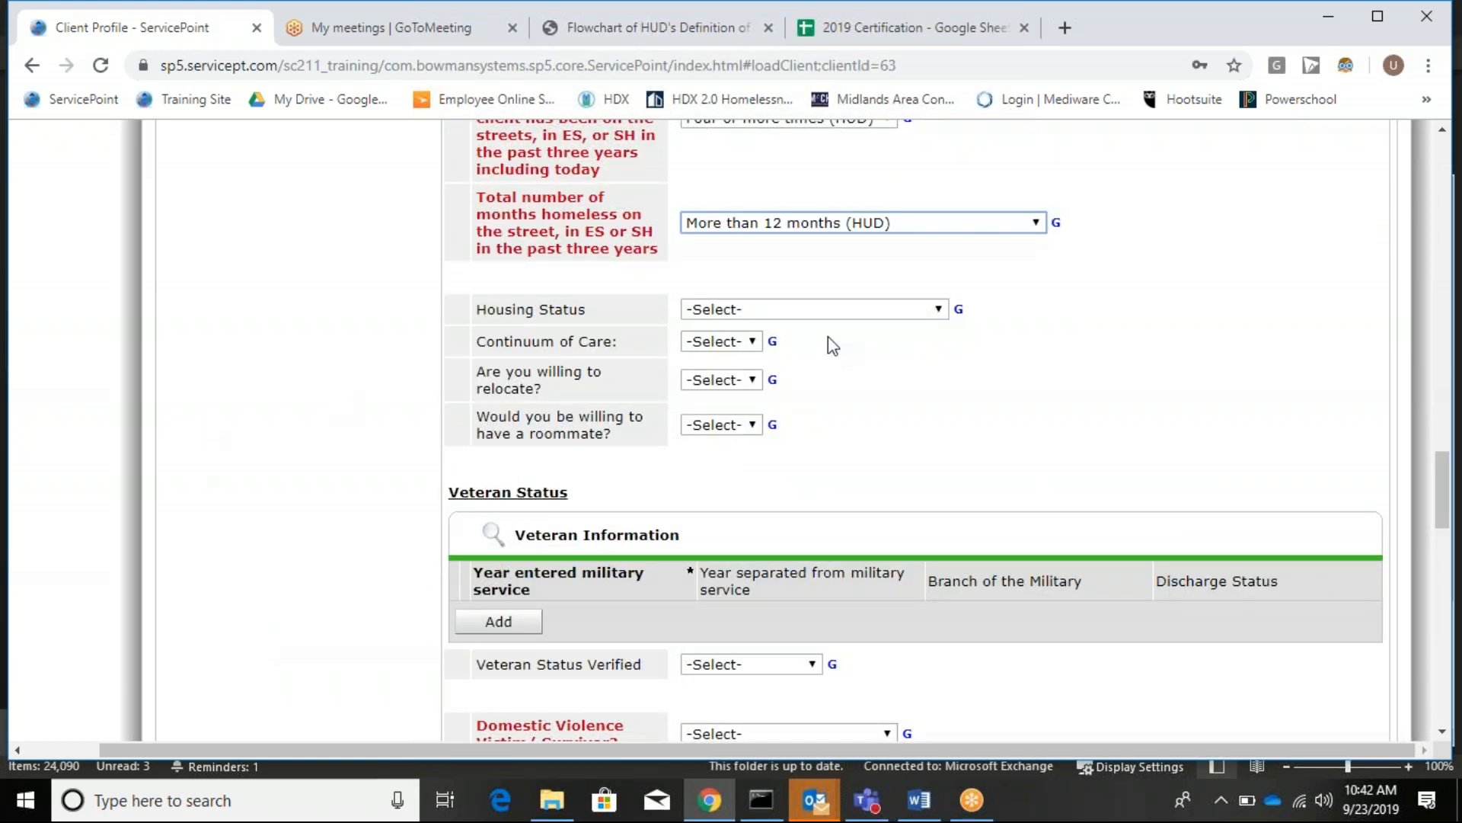
{"action": "left_click", "coordinate": [815, 308]}
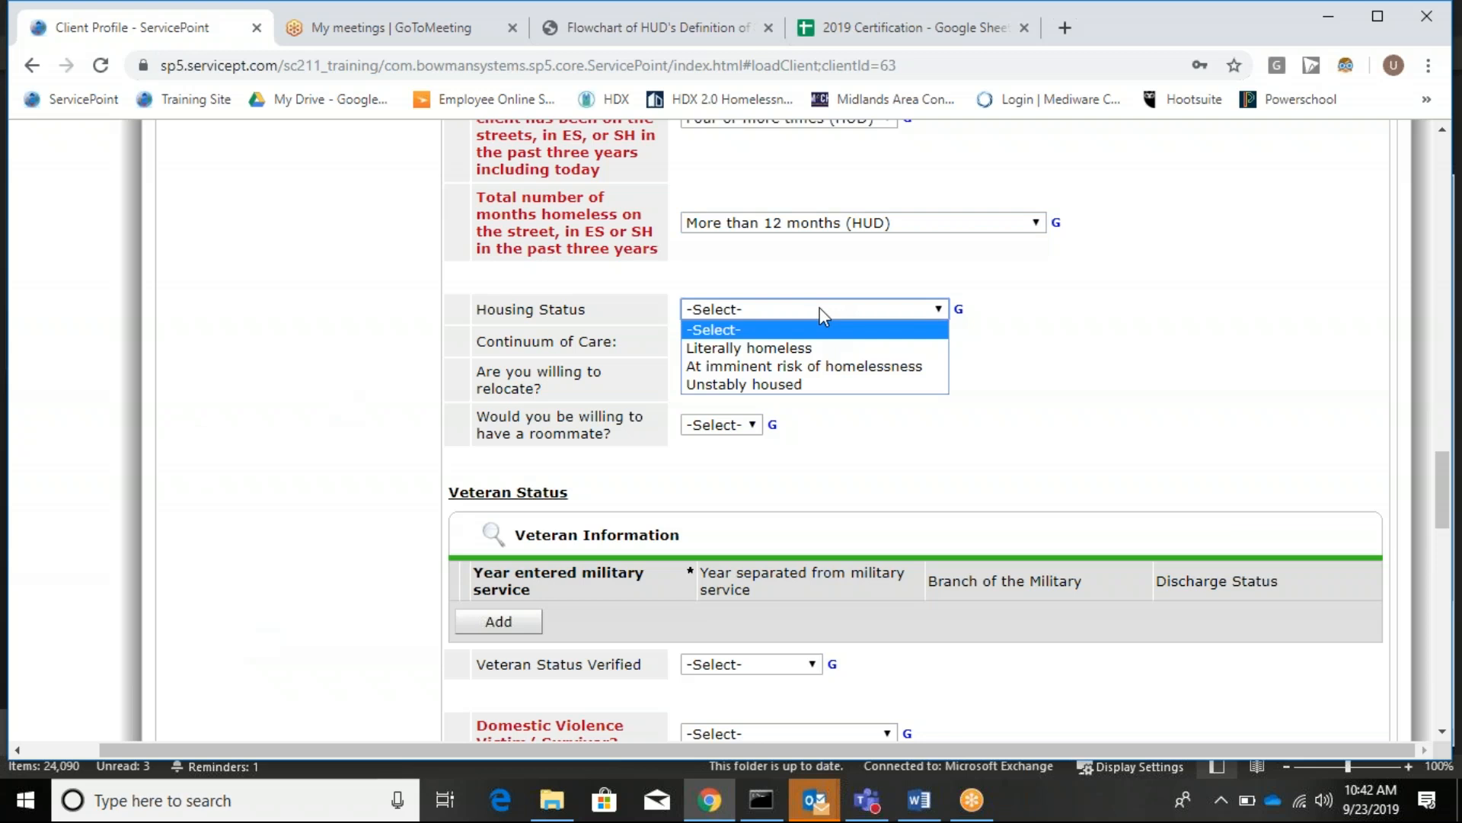
{"action": "left_click", "coordinate": [805, 345]}
{"action": "left_click", "coordinate": [710, 340]}
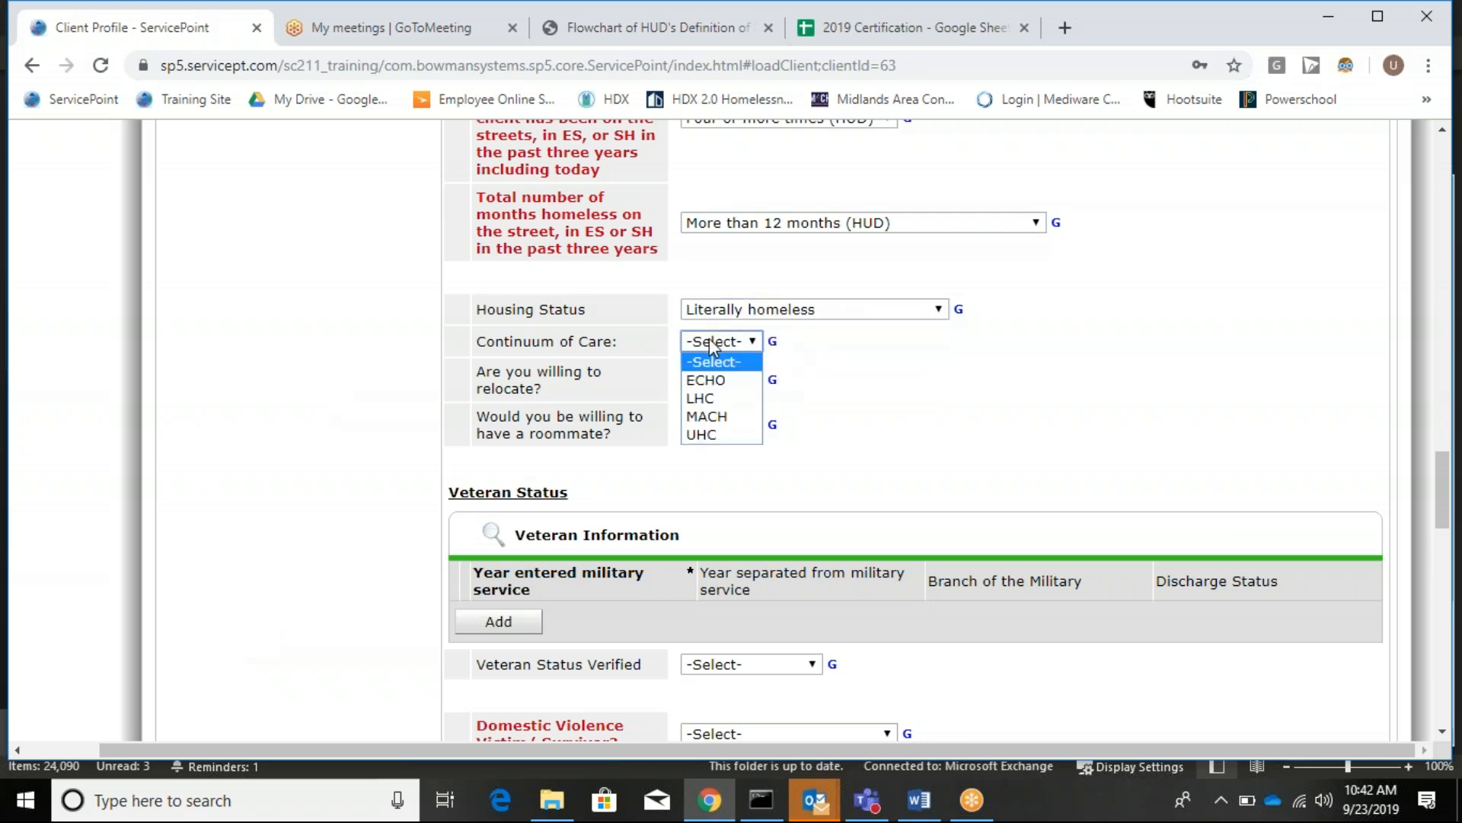
{"action": "left_click", "coordinate": [716, 416]}
{"action": "left_click", "coordinate": [736, 380]}
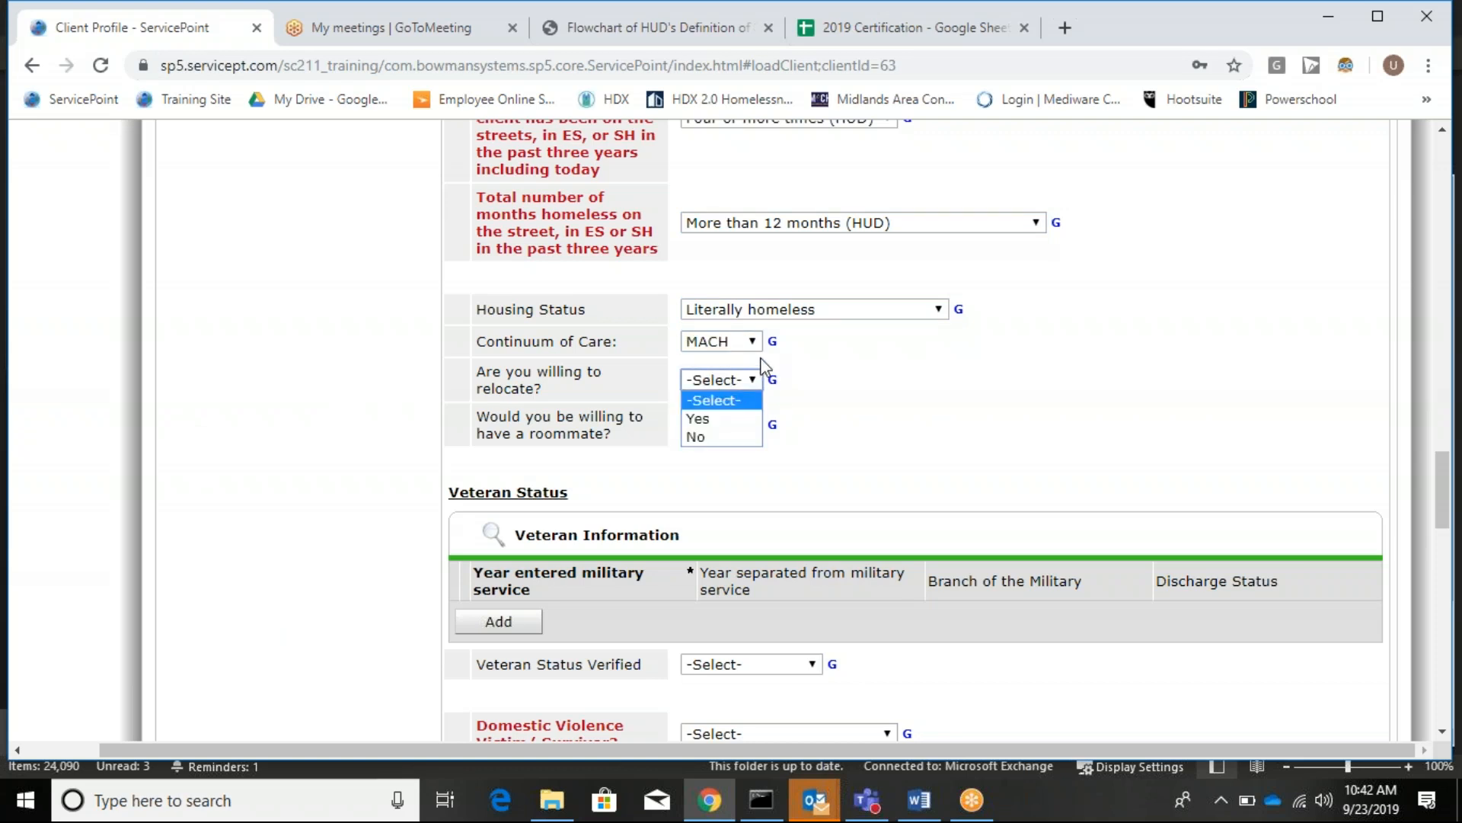
{"action": "left_click", "coordinate": [736, 416]}
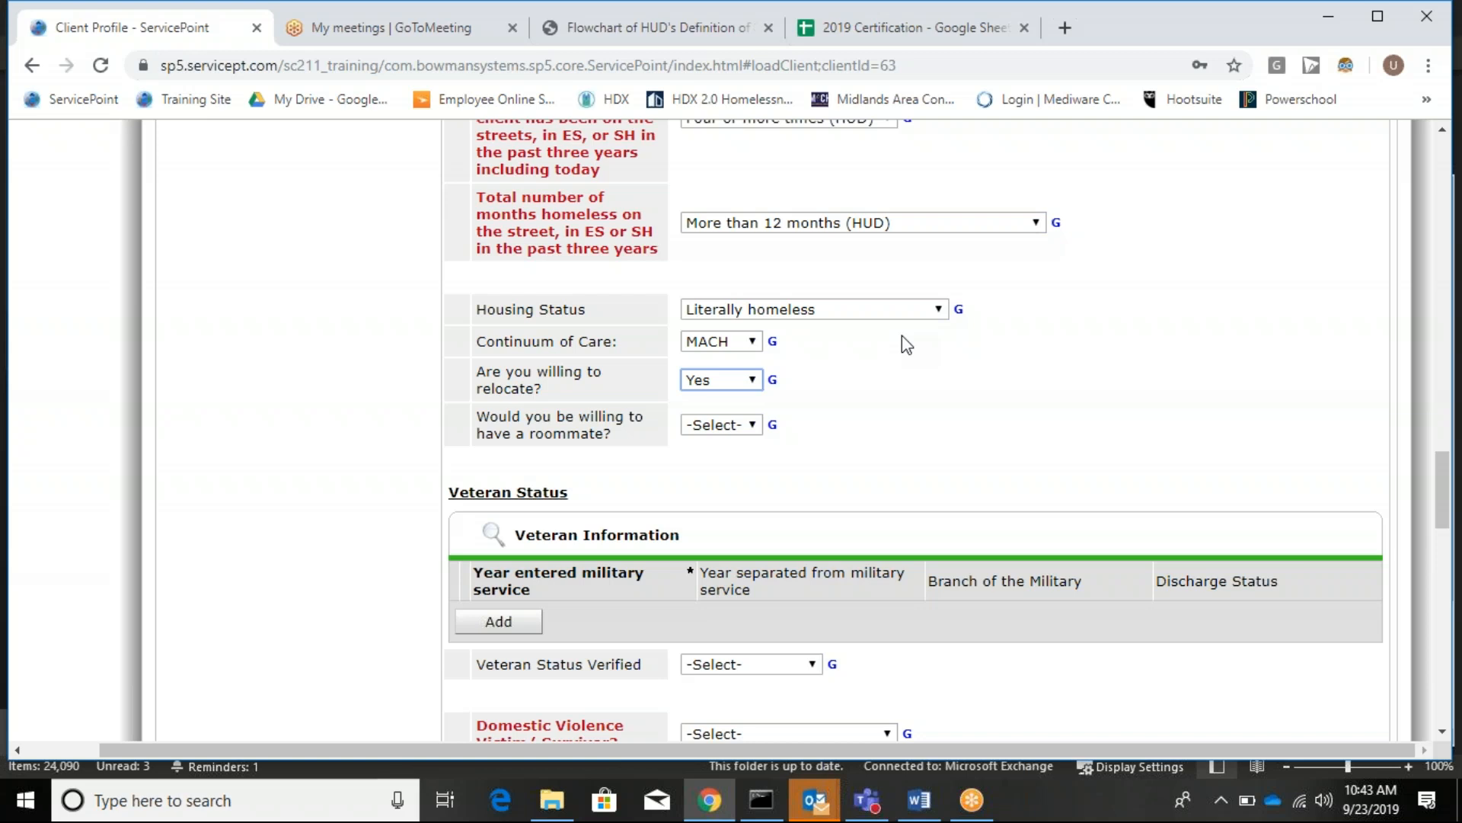
{"action": "left_click", "coordinate": [722, 429]}
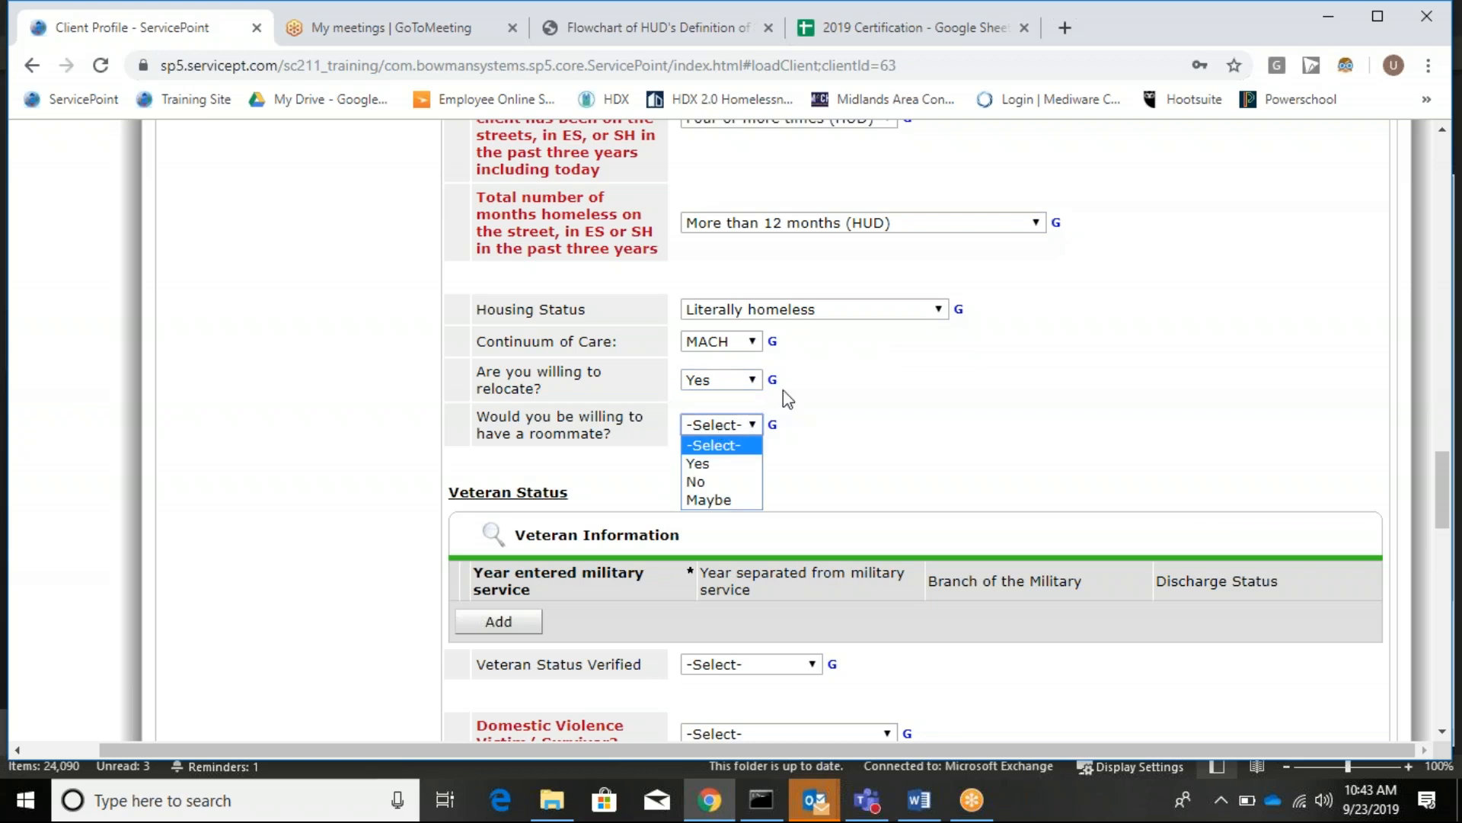
{"action": "left_click", "coordinate": [727, 464]}
{"action": "scroll", "coordinate": [978, 411], "scroll_direction": "down", "scroll_amount": 3}
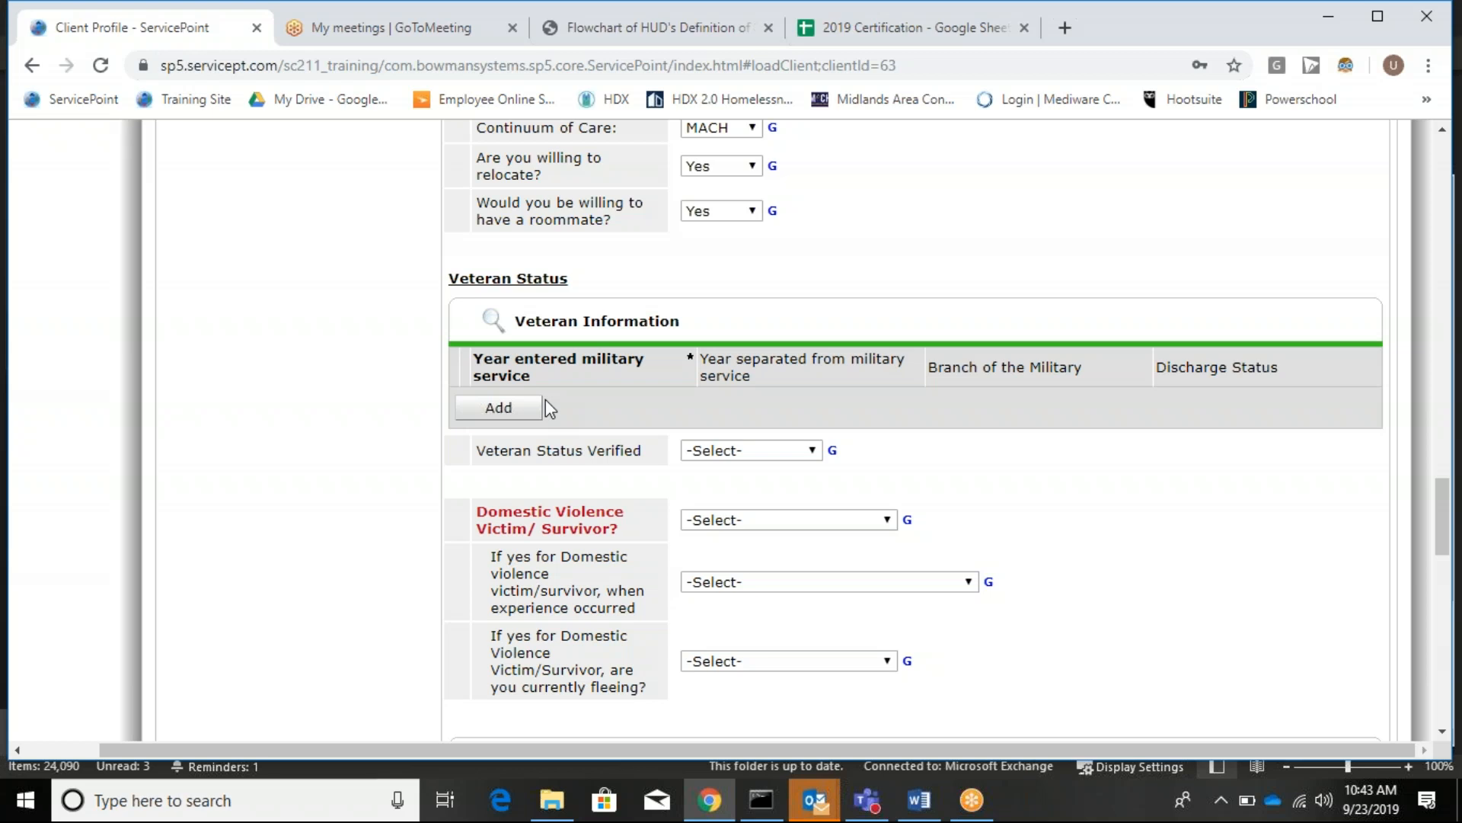
{"action": "left_click", "coordinate": [503, 411]}
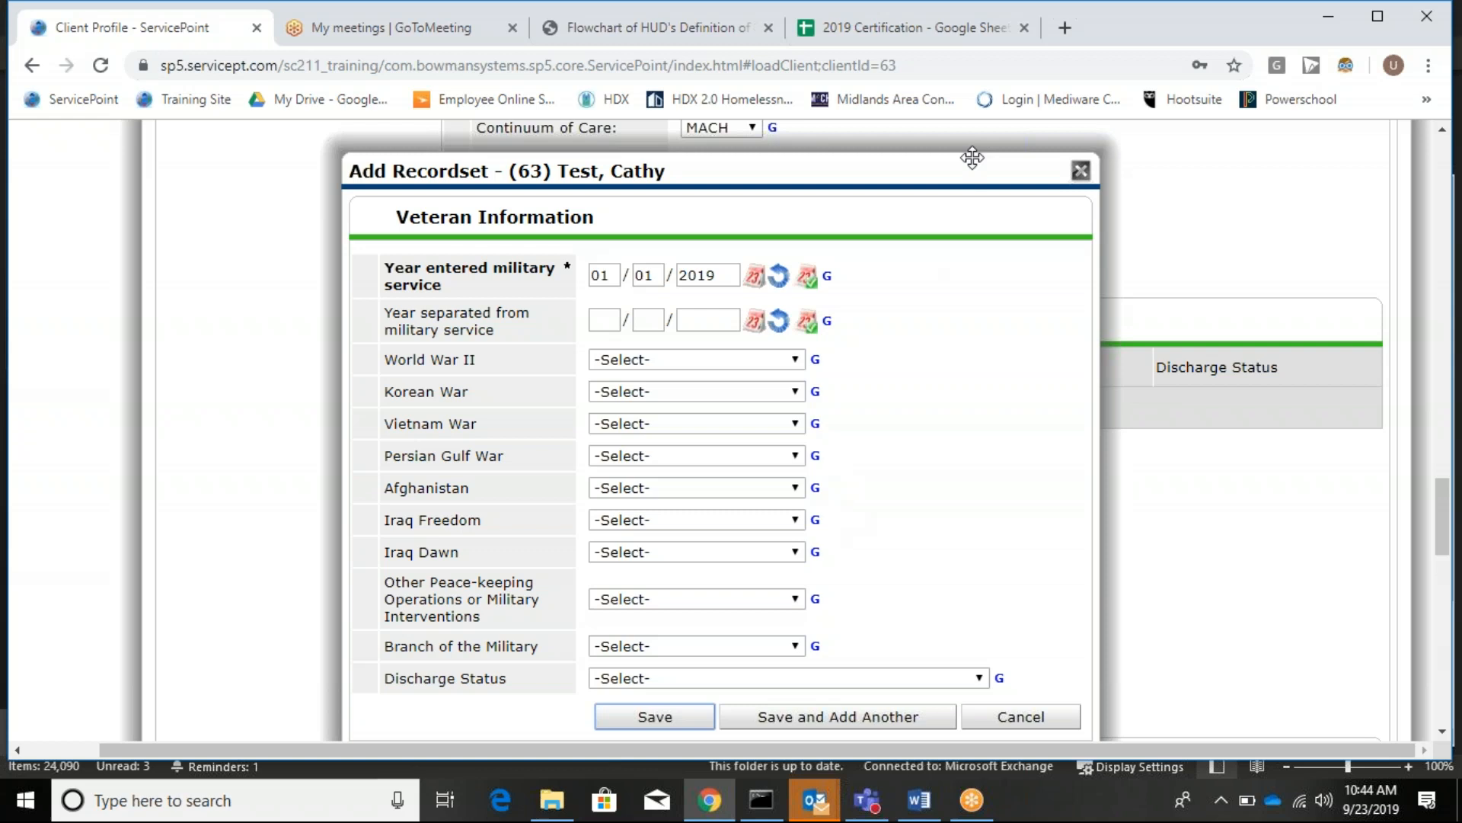
{"action": "left_click", "coordinate": [1081, 171]}
{"action": "scroll", "coordinate": [1022, 276], "scroll_direction": "down", "scroll_amount": 3}
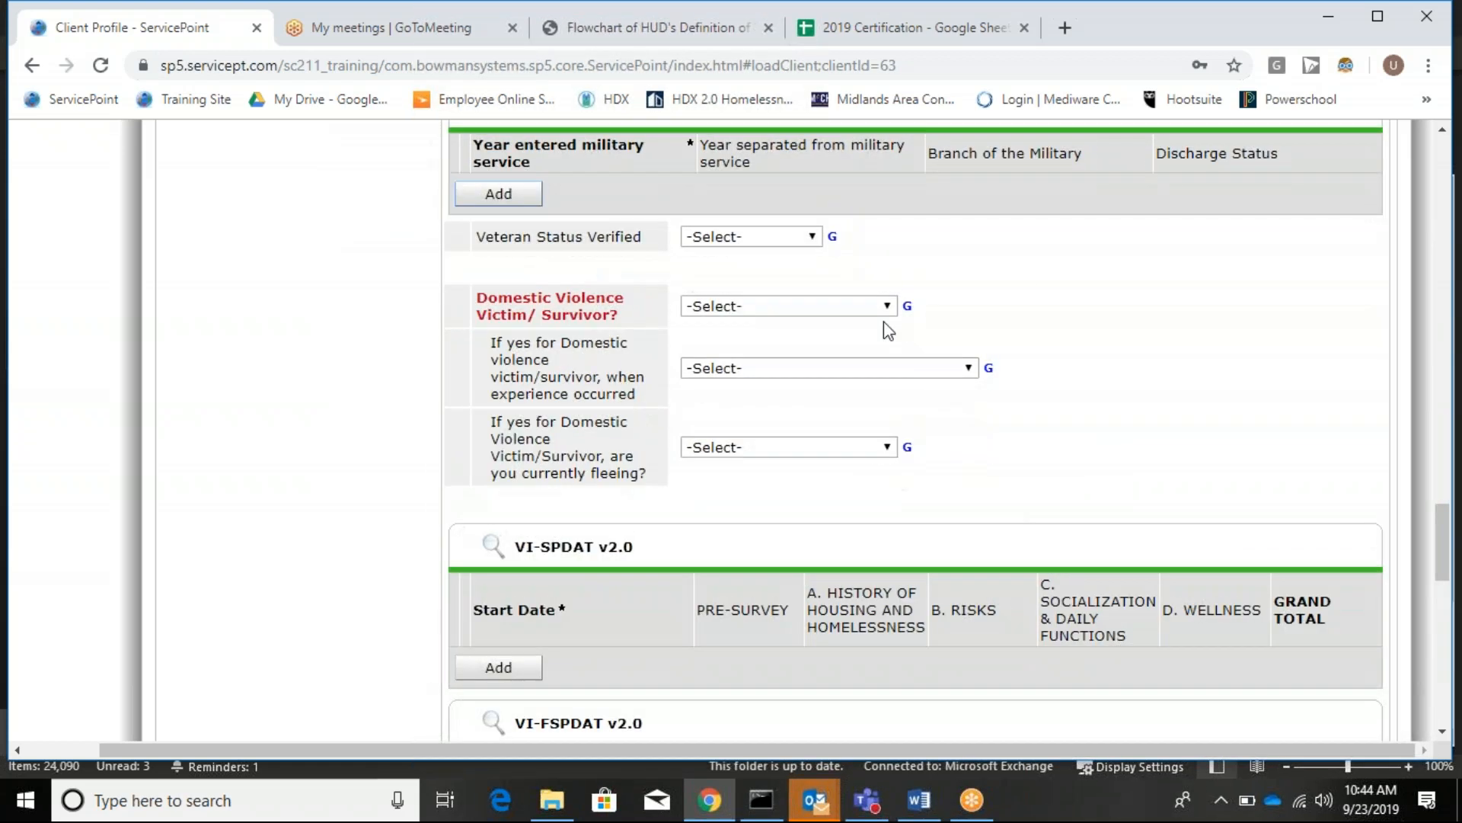
Answer Domestic Violence Victim/Survivor with No (HUD), leaving Veteran Status Verified unselected.
{"action": "left_click", "coordinate": [710, 236]}
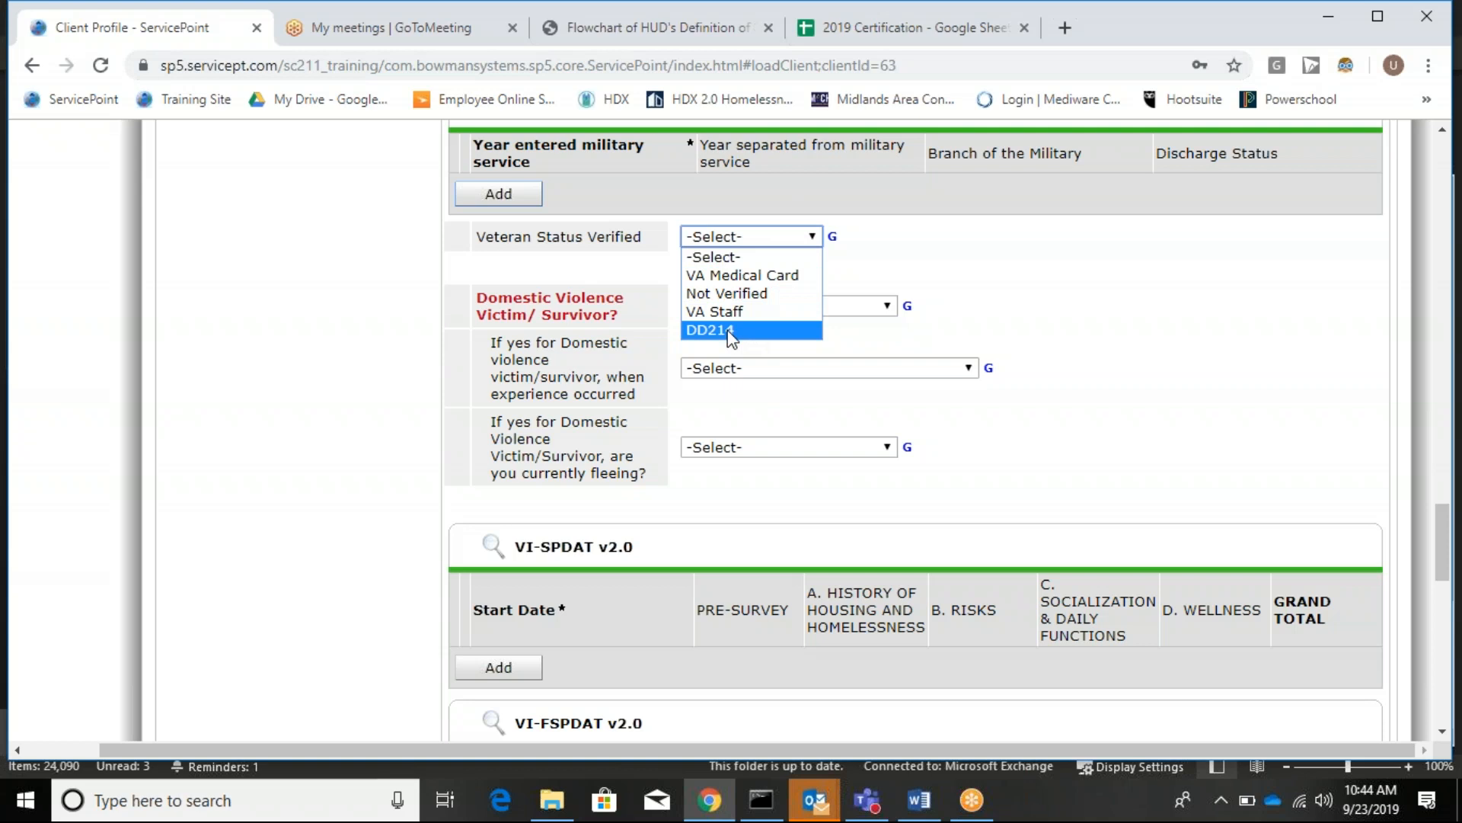
{"action": "left_click", "coordinate": [116, 303]}
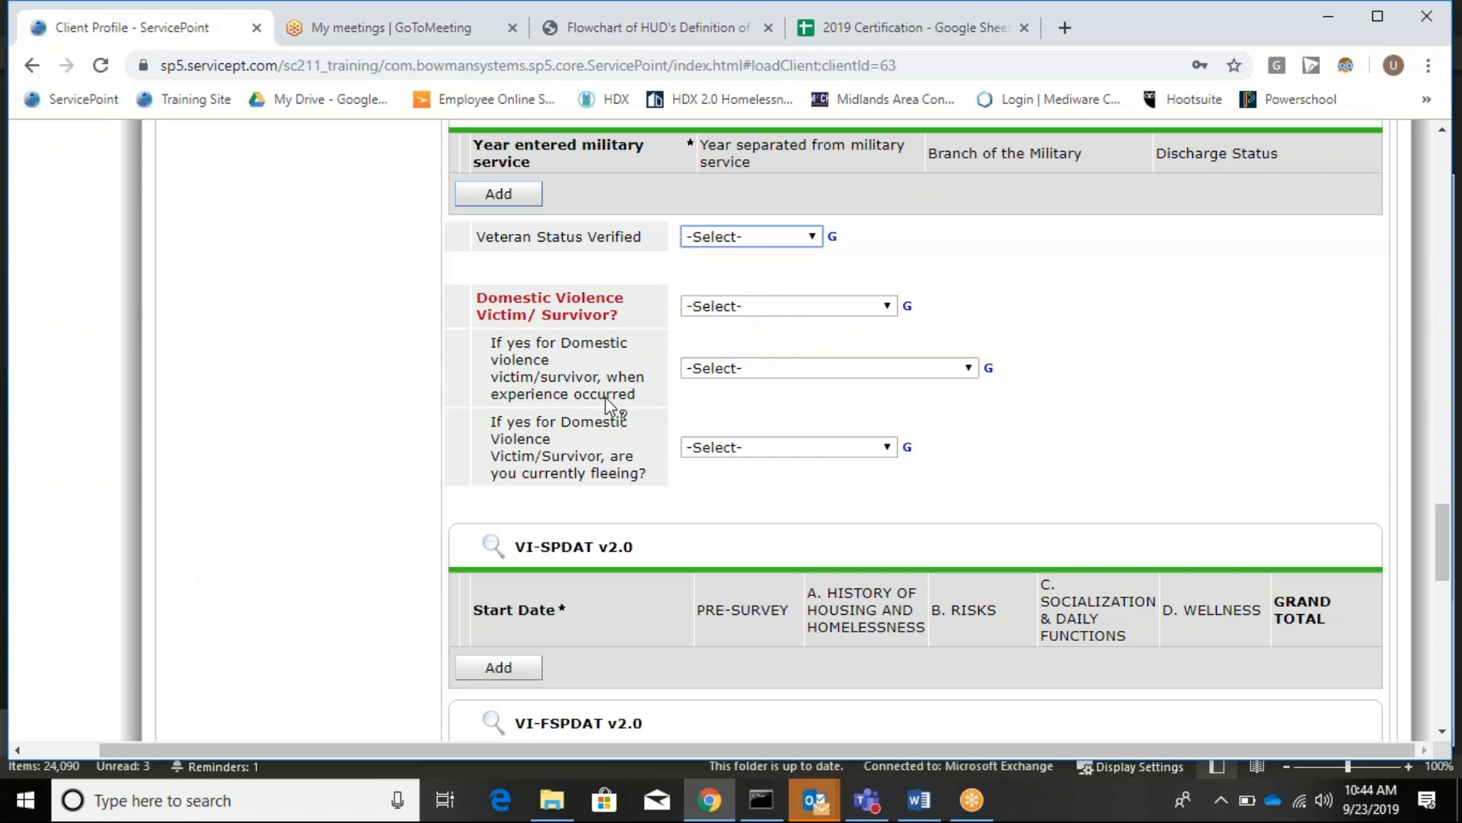
{"action": "left_click", "coordinate": [863, 309]}
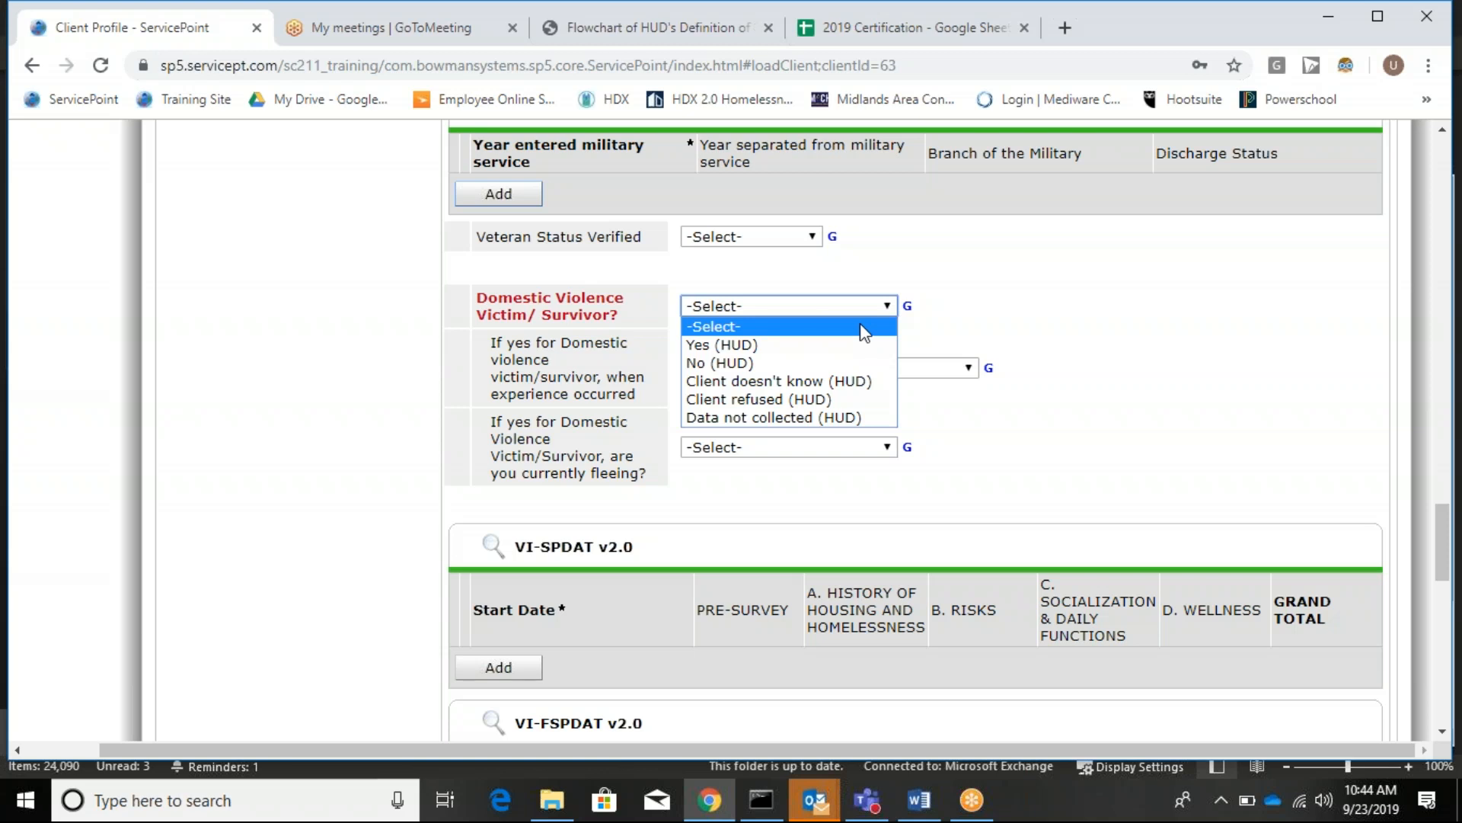
{"action": "left_click", "coordinate": [844, 363]}
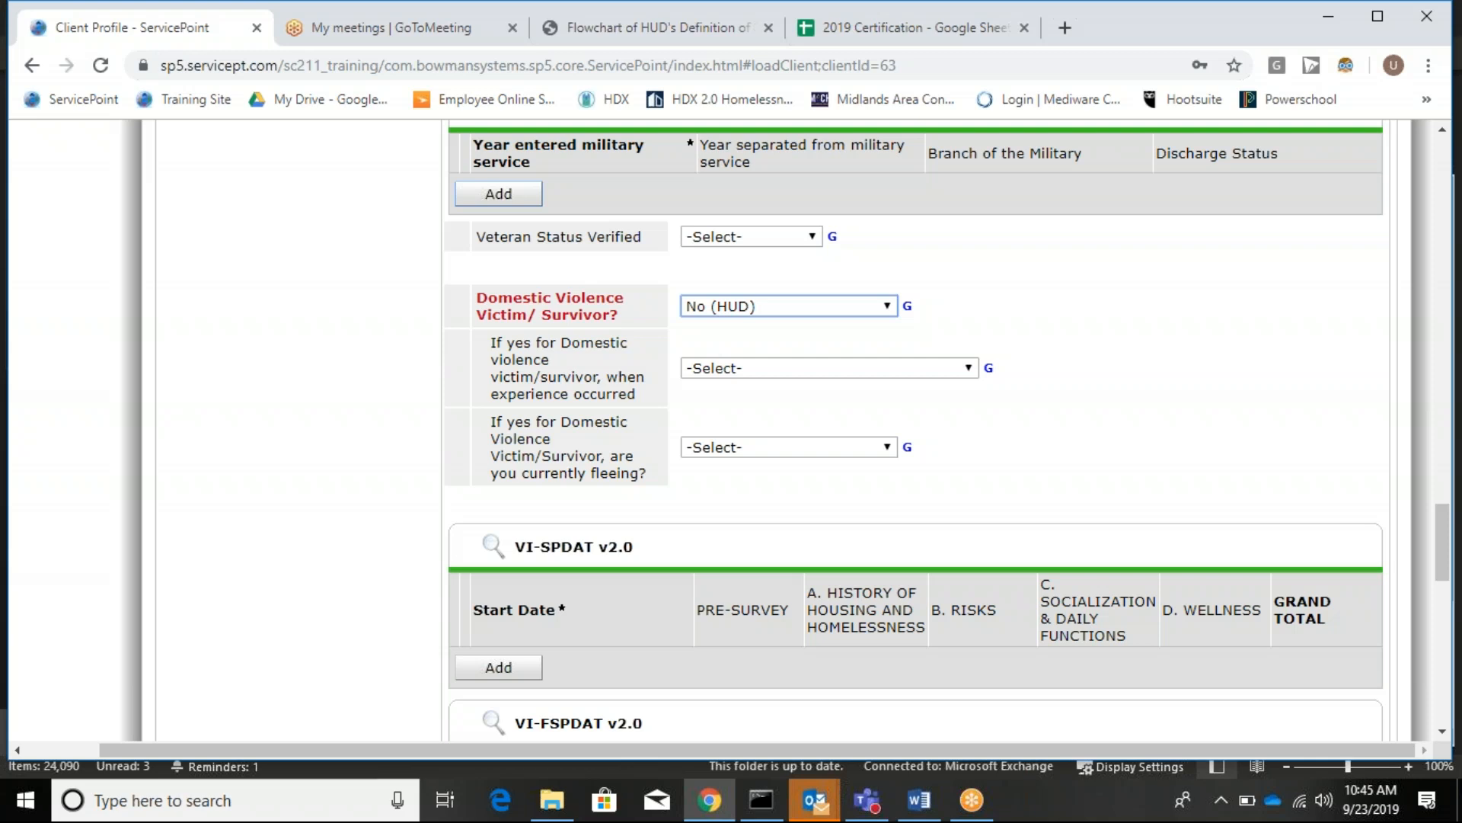
{"action": "scroll", "coordinate": [713, 434], "scroll_direction": "down", "scroll_amount": 3}
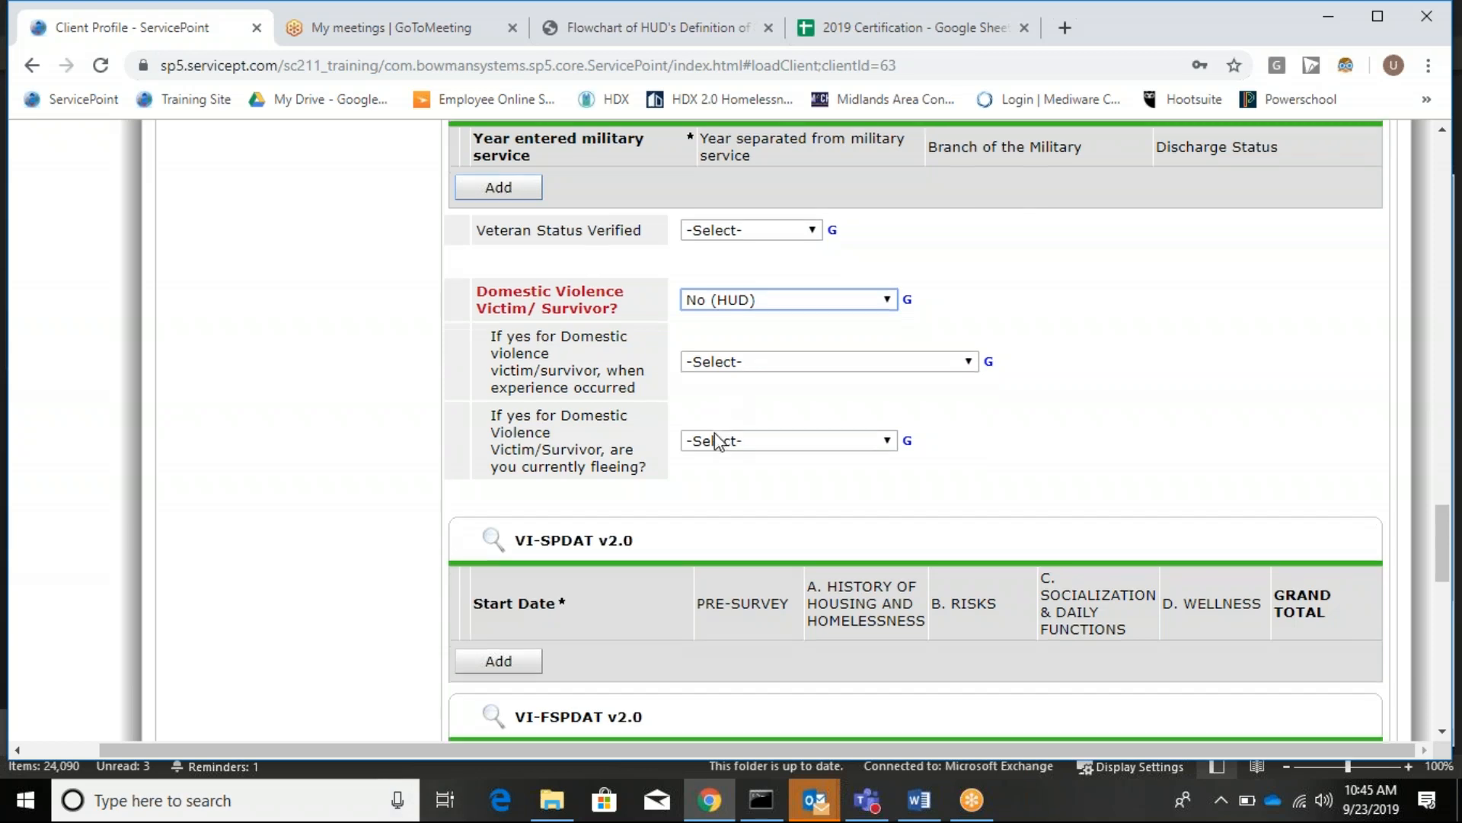
{"action": "scroll", "coordinate": [714, 432], "scroll_direction": "down", "scroll_amount": 1}
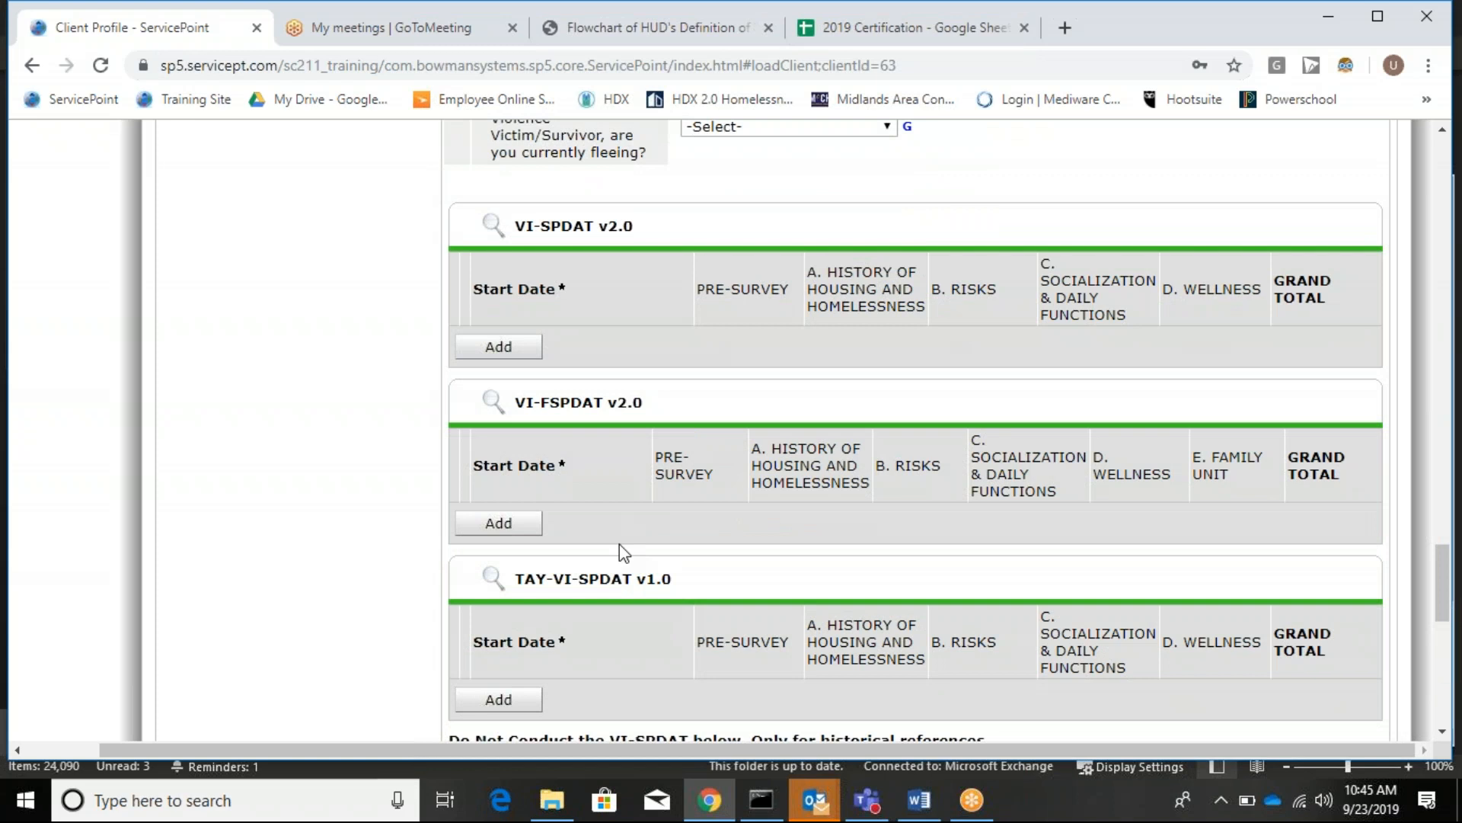
{"action": "left_click", "coordinate": [1290, 20]}
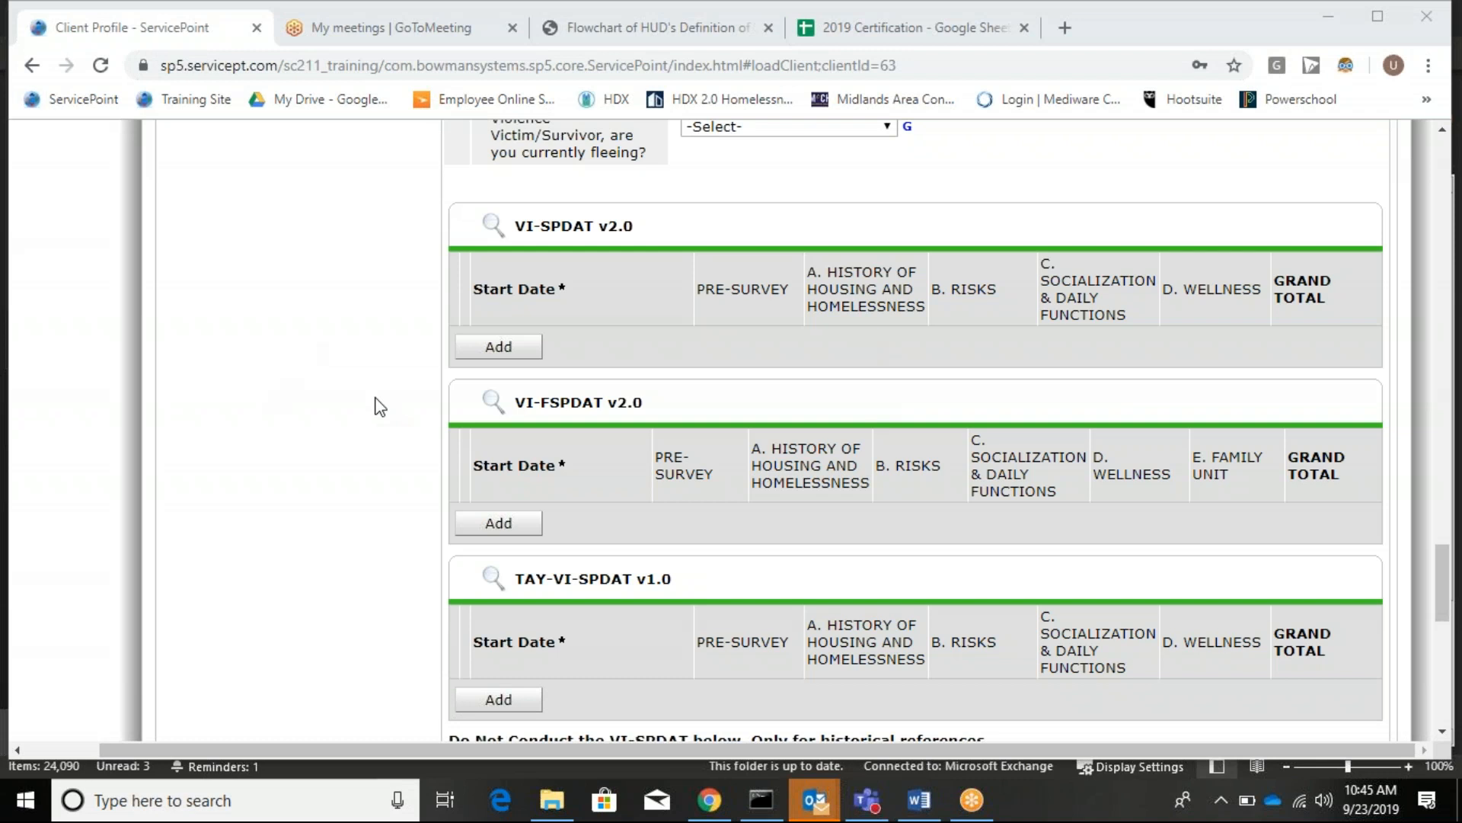
{"action": "scroll", "coordinate": [384, 430], "scroll_direction": "up", "scroll_amount": 3}
{"action": "scroll", "coordinate": [381, 426], "scroll_direction": "down", "scroll_amount": 2}
{"action": "scroll", "coordinate": [381, 427], "scroll_direction": "down", "scroll_amount": 3}
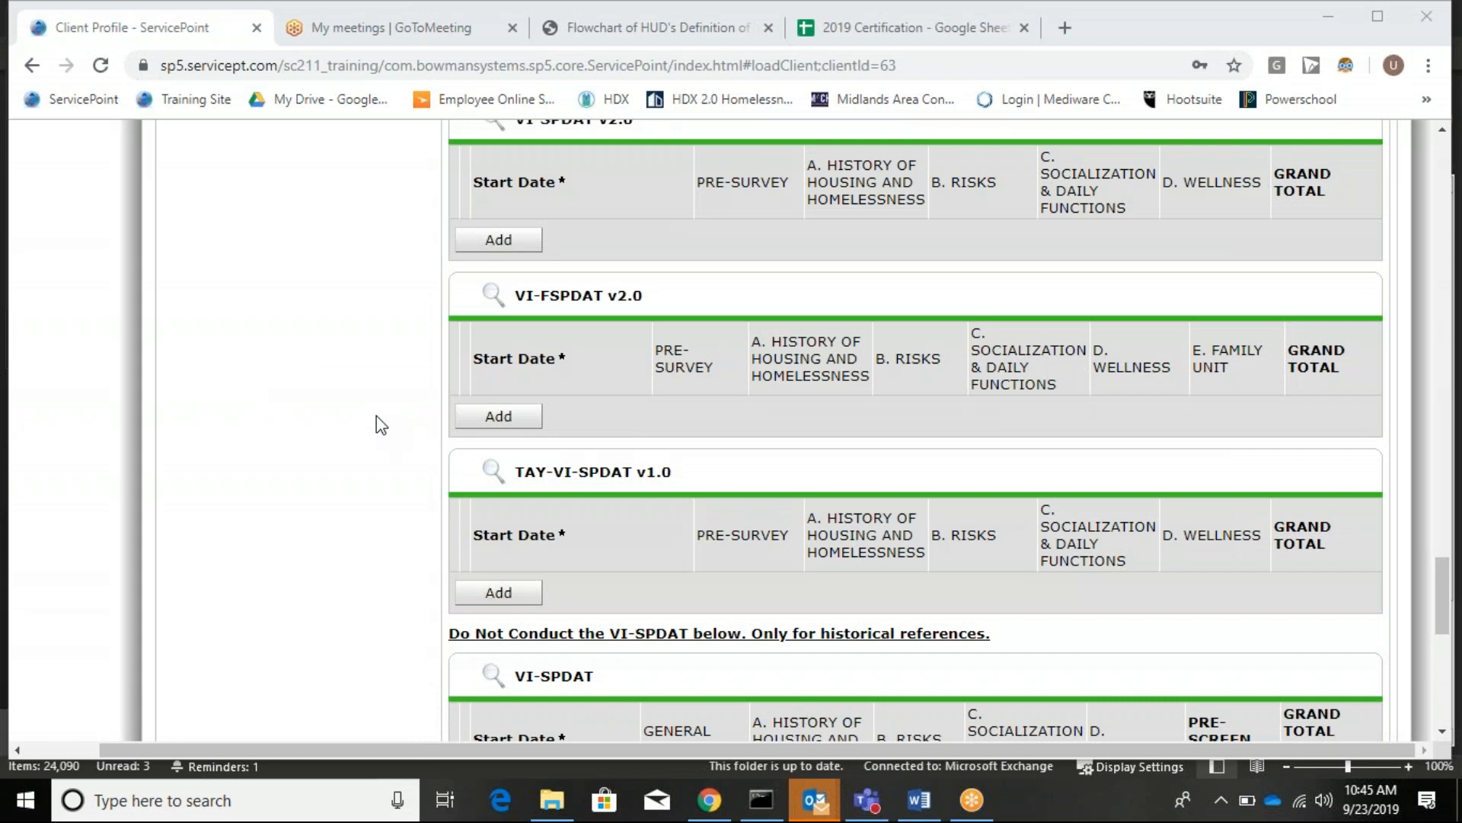
{"action": "scroll", "coordinate": [381, 425], "scroll_direction": "up", "scroll_amount": 2}
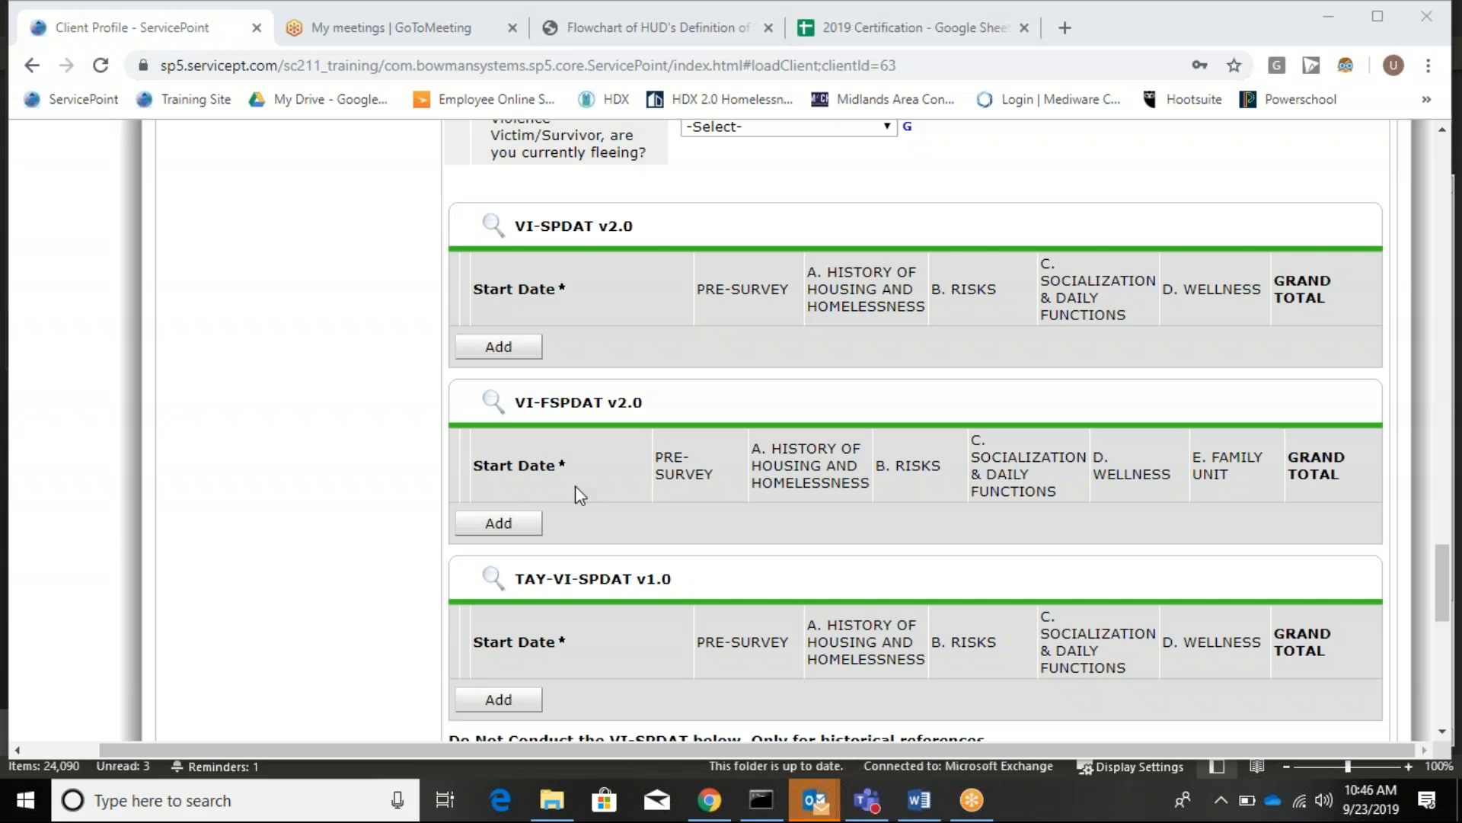
{"action": "scroll", "coordinate": [283, 431], "scroll_direction": "up", "scroll_amount": 1}
{"action": "scroll", "coordinate": [281, 427], "scroll_direction": "up", "scroll_amount": 1}
Start a VI-SPDAT v2.0 assessment past the missing birth date warning, then switch to the 2019 Certification sheet.
{"action": "left_click", "coordinate": [523, 564]}
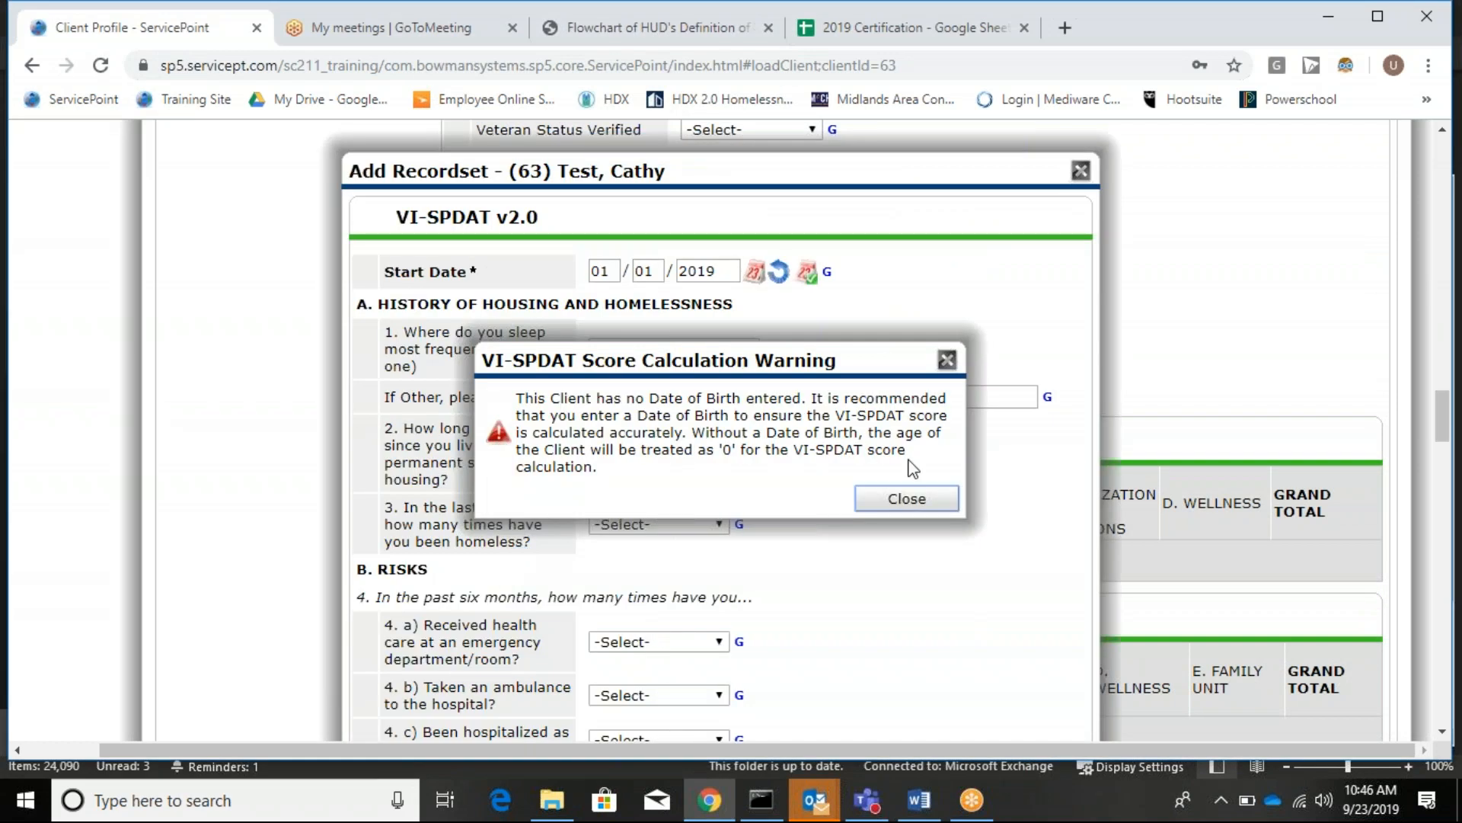
{"action": "left_click", "coordinate": [916, 500]}
{"action": "scroll", "coordinate": [292, 340], "scroll_direction": "down", "scroll_amount": 1}
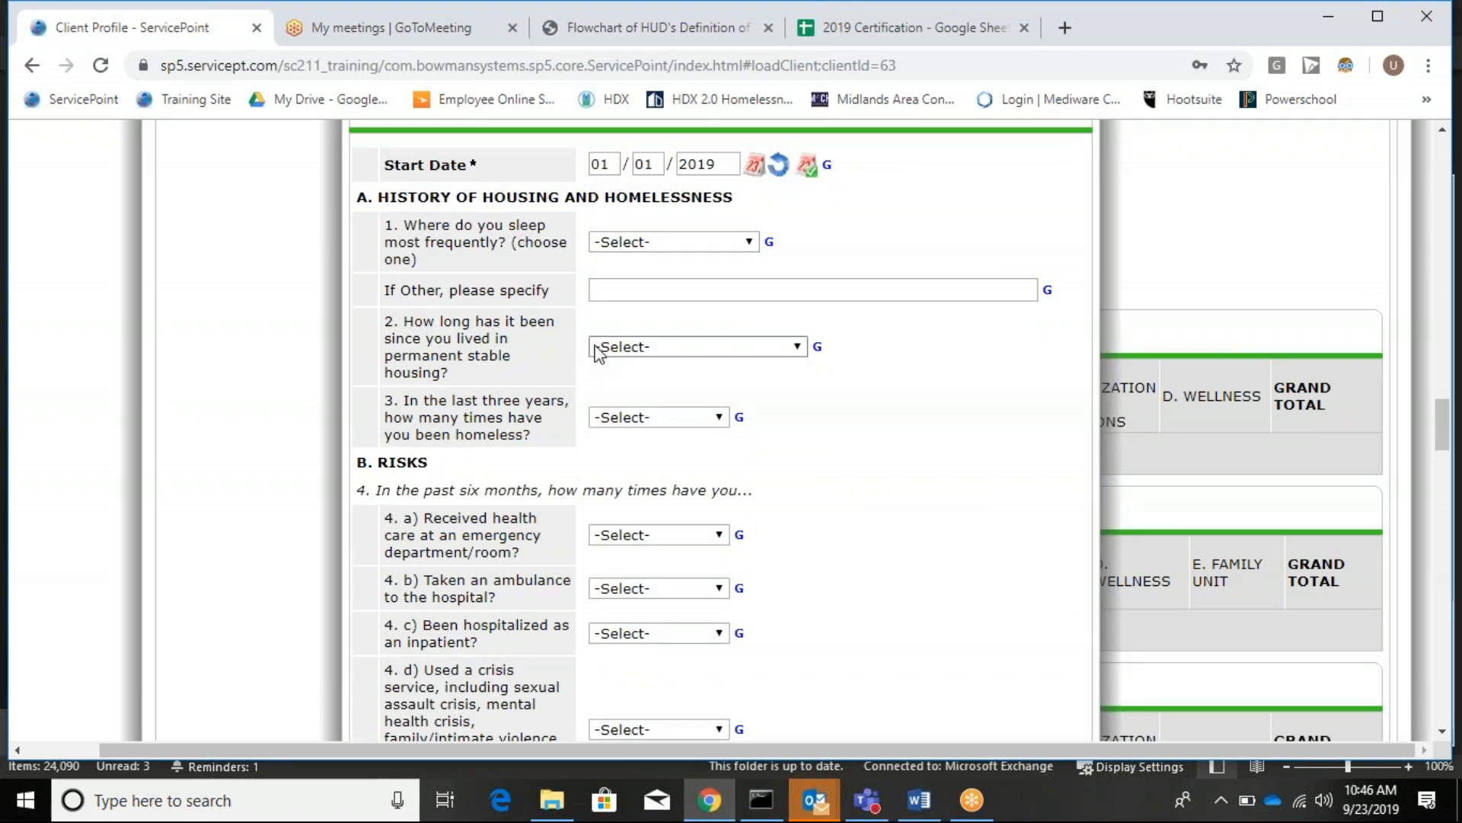
{"action": "scroll", "coordinate": [602, 354], "scroll_direction": "down", "scroll_amount": 5}
{"action": "scroll", "coordinate": [606, 350], "scroll_direction": "down", "scroll_amount": 5}
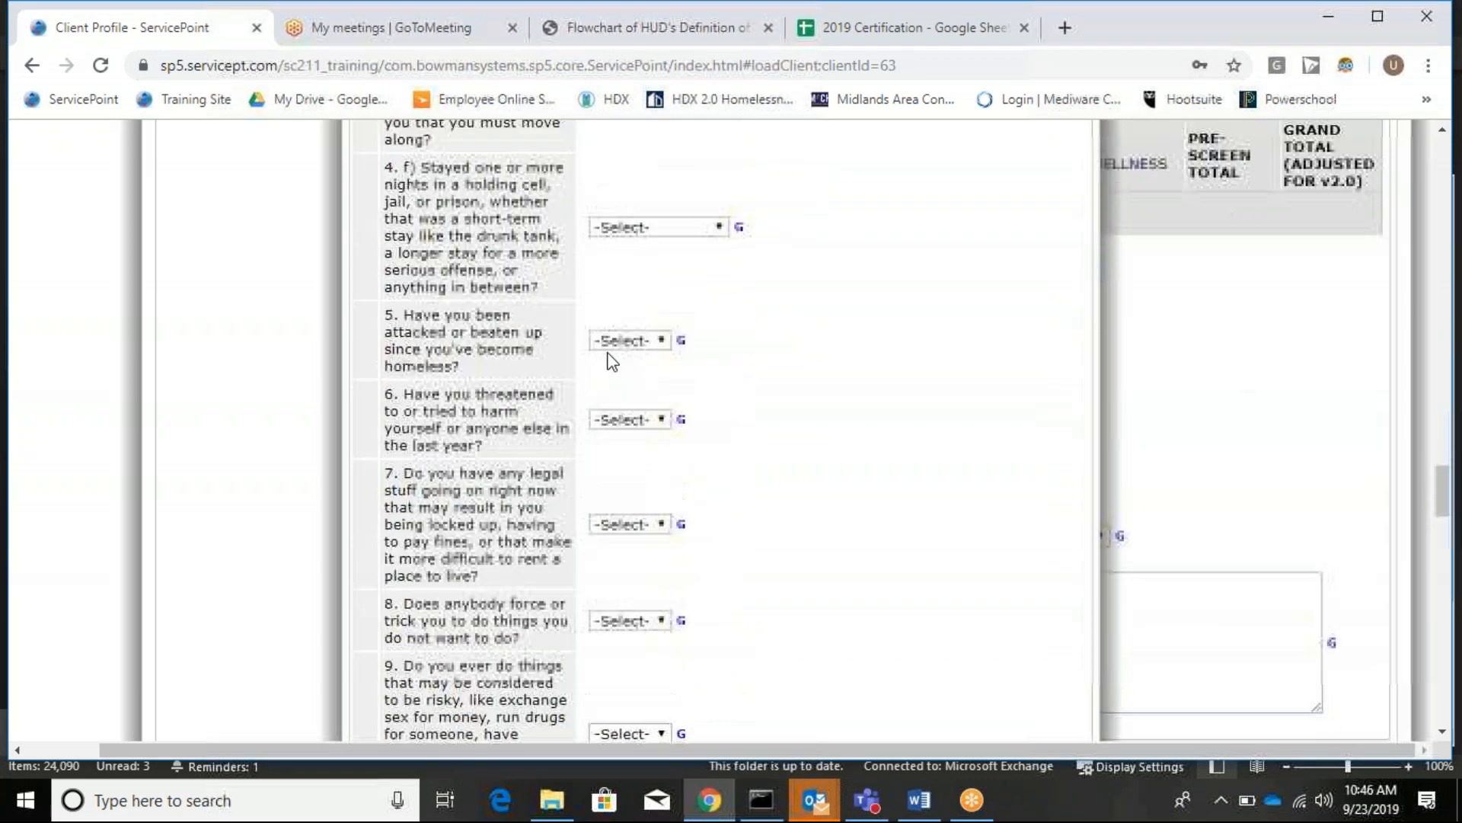
{"action": "scroll", "coordinate": [606, 351], "scroll_direction": "down", "scroll_amount": 6}
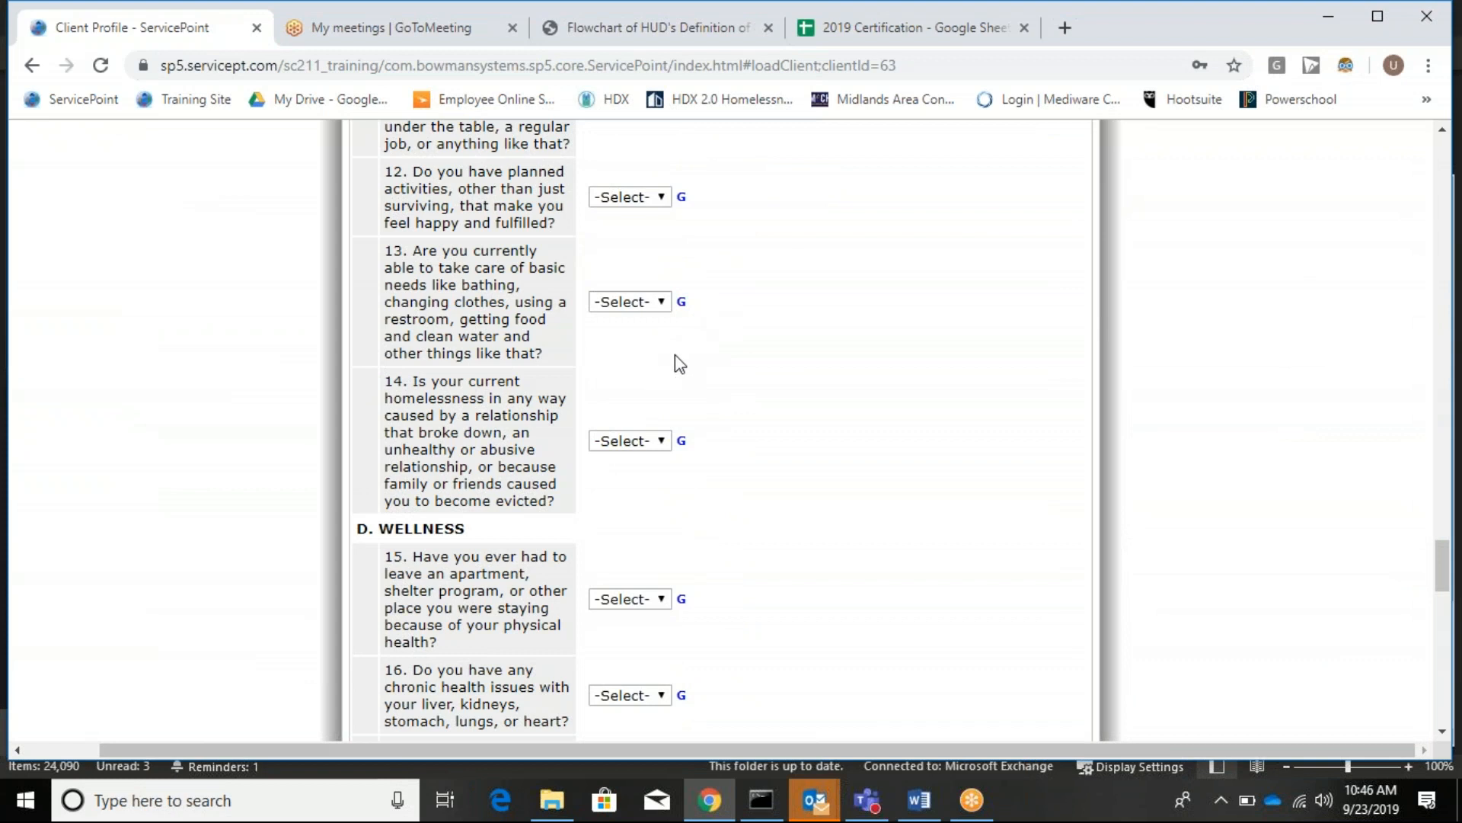
{"action": "scroll", "coordinate": [725, 266], "scroll_direction": "down", "scroll_amount": 10}
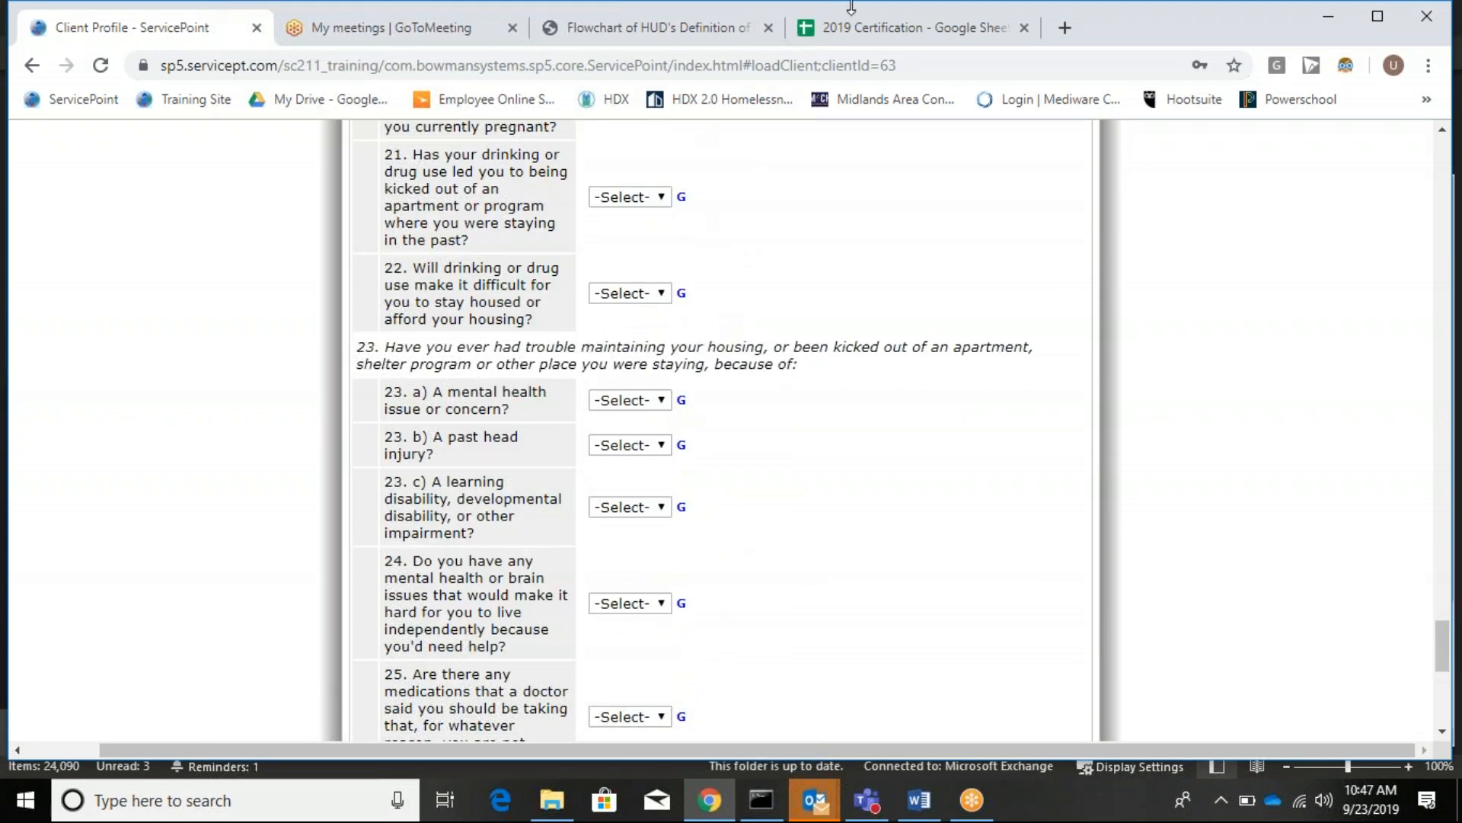
{"action": "left_click", "coordinate": [889, 30]}
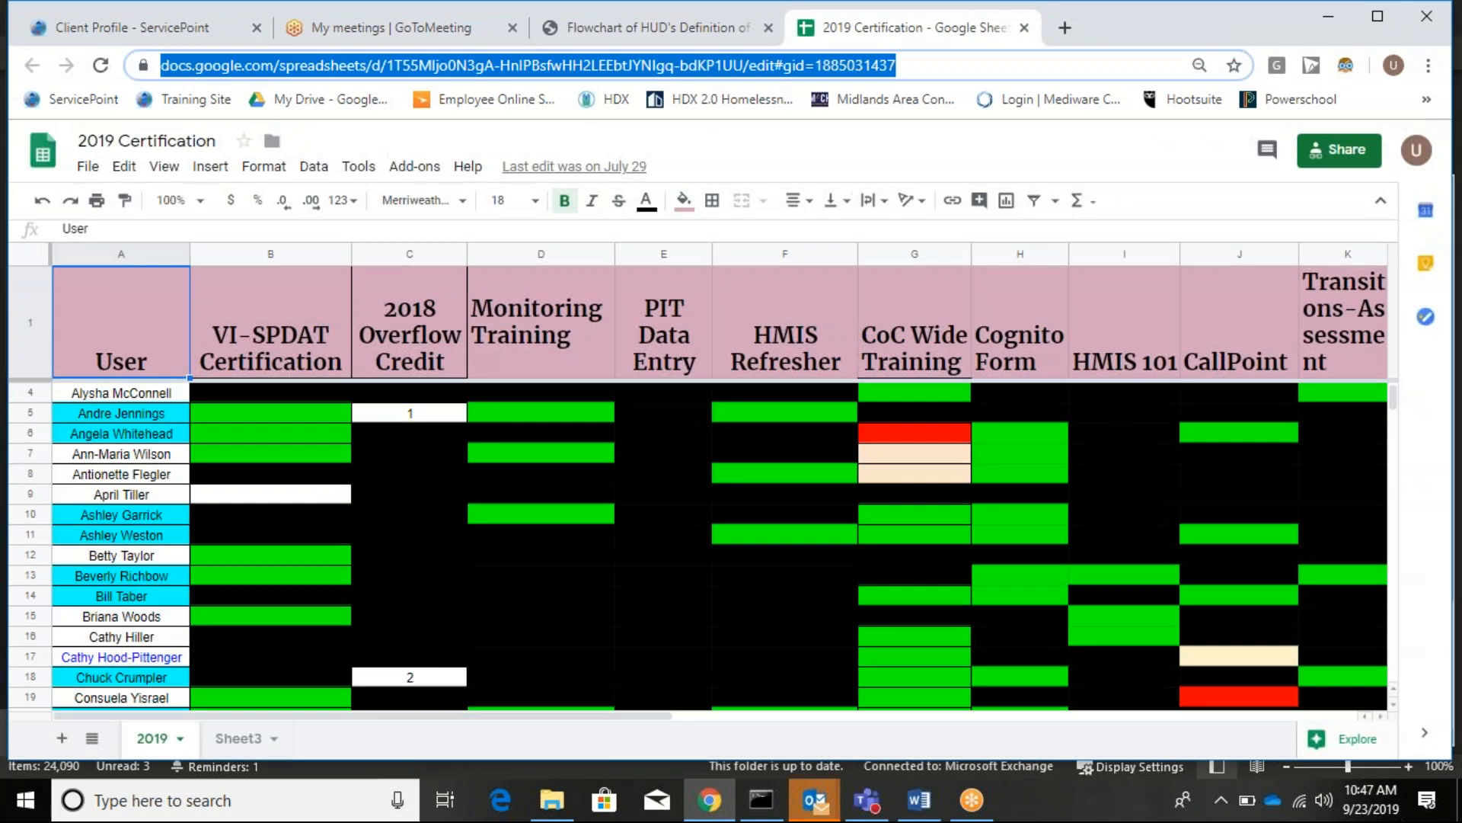
Open the Midlands Area Consortium for the Homeless homepage from the bookmarks bar.
{"action": "left_click", "coordinate": [879, 96]}
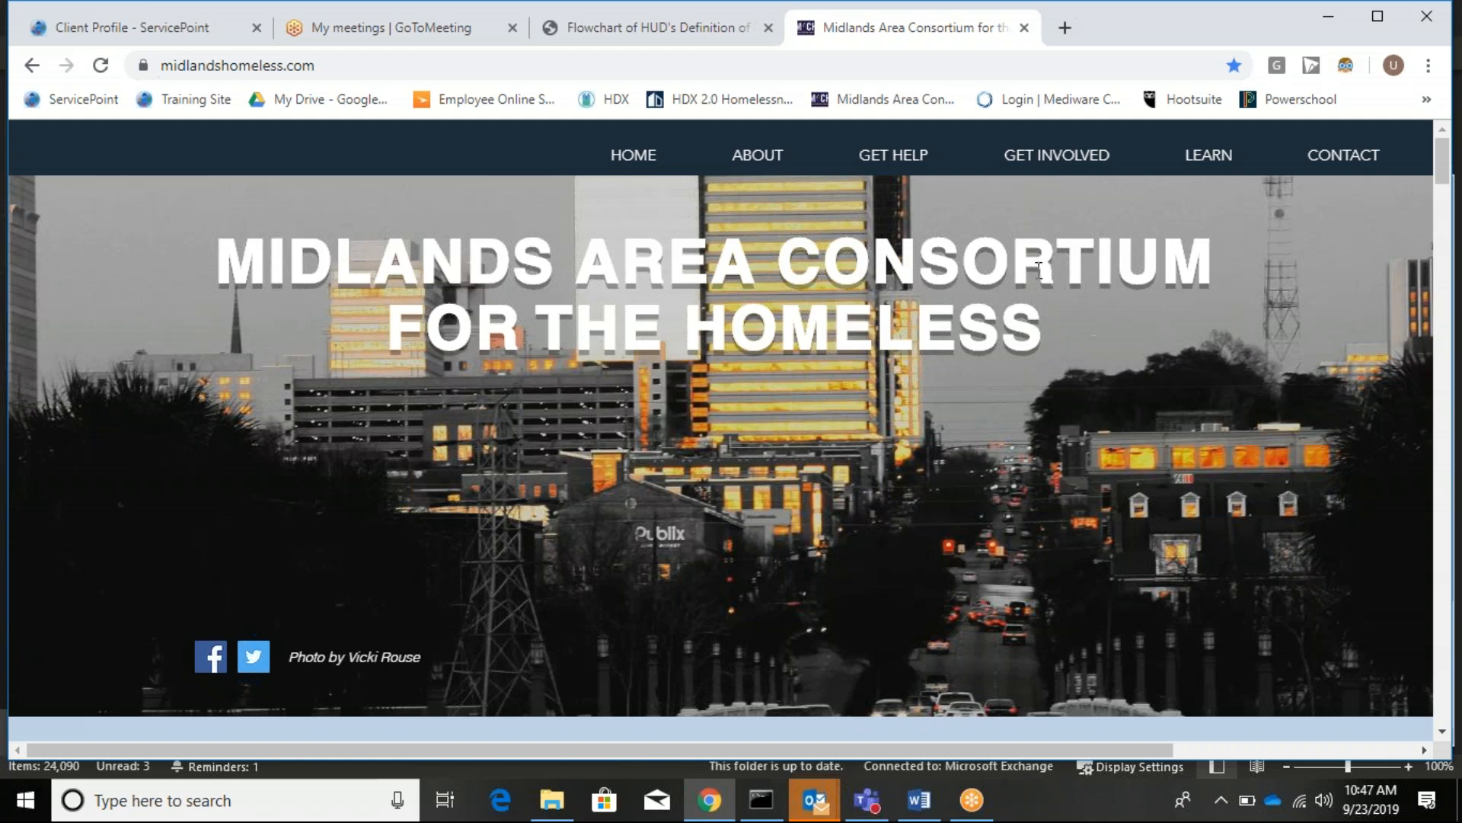
Go through LEARN > HMIS > Training Resources to the Coordinated Entry System Training page.
{"action": "mouse_move", "coordinate": [1223, 162]}
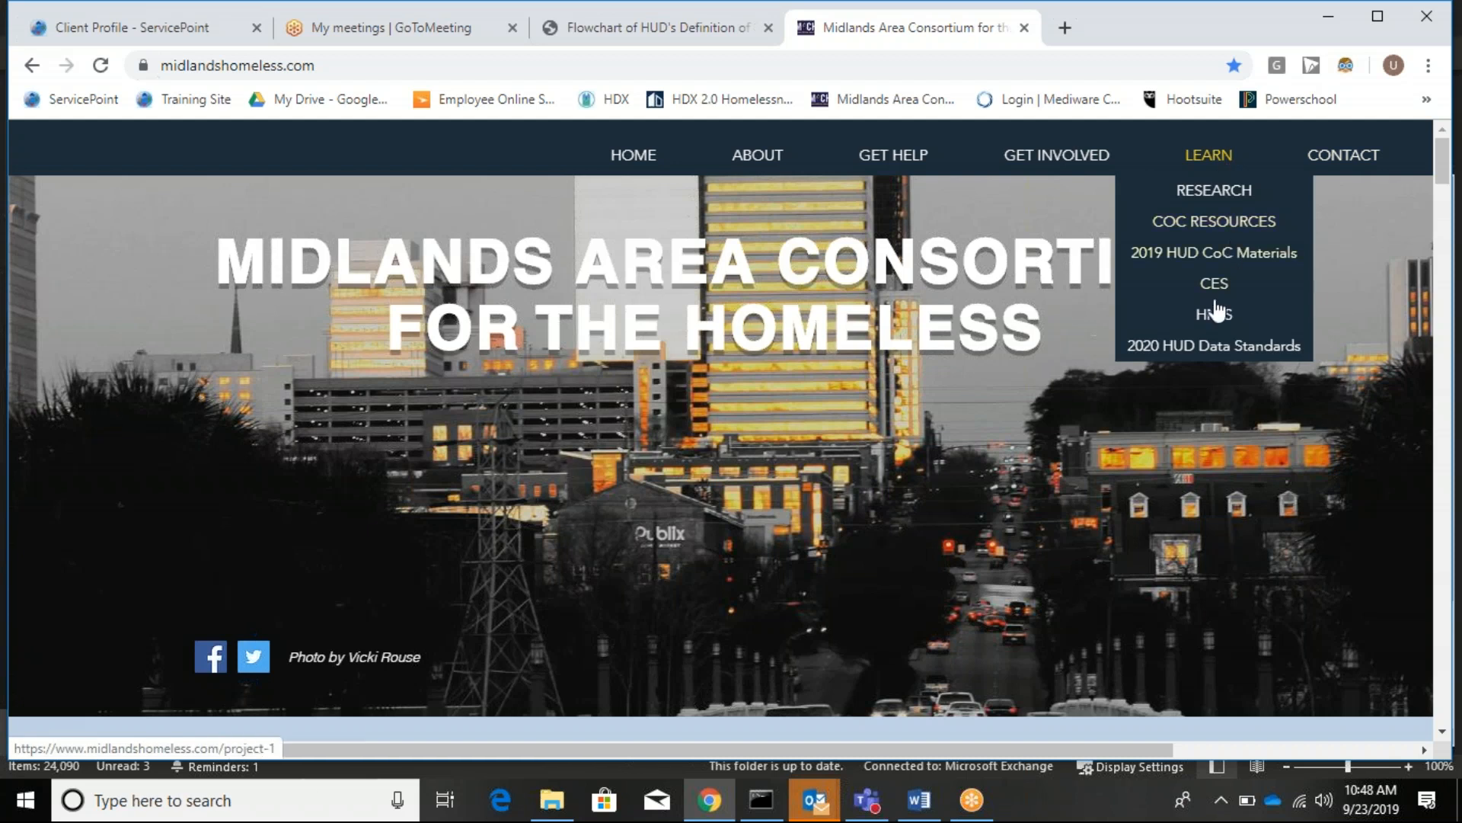
{"action": "left_click", "coordinate": [1214, 314]}
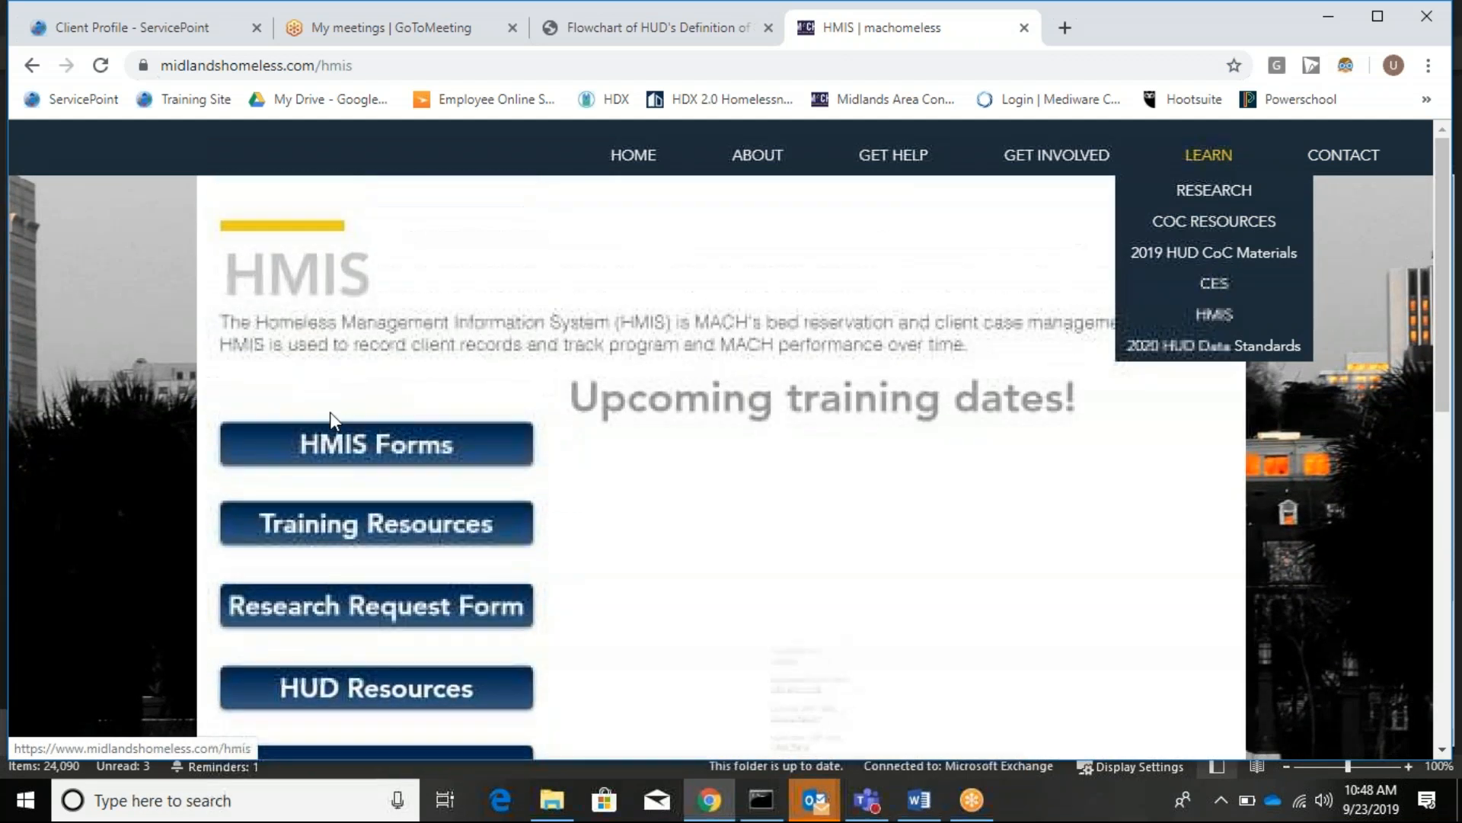
{"action": "left_click", "coordinate": [369, 533]}
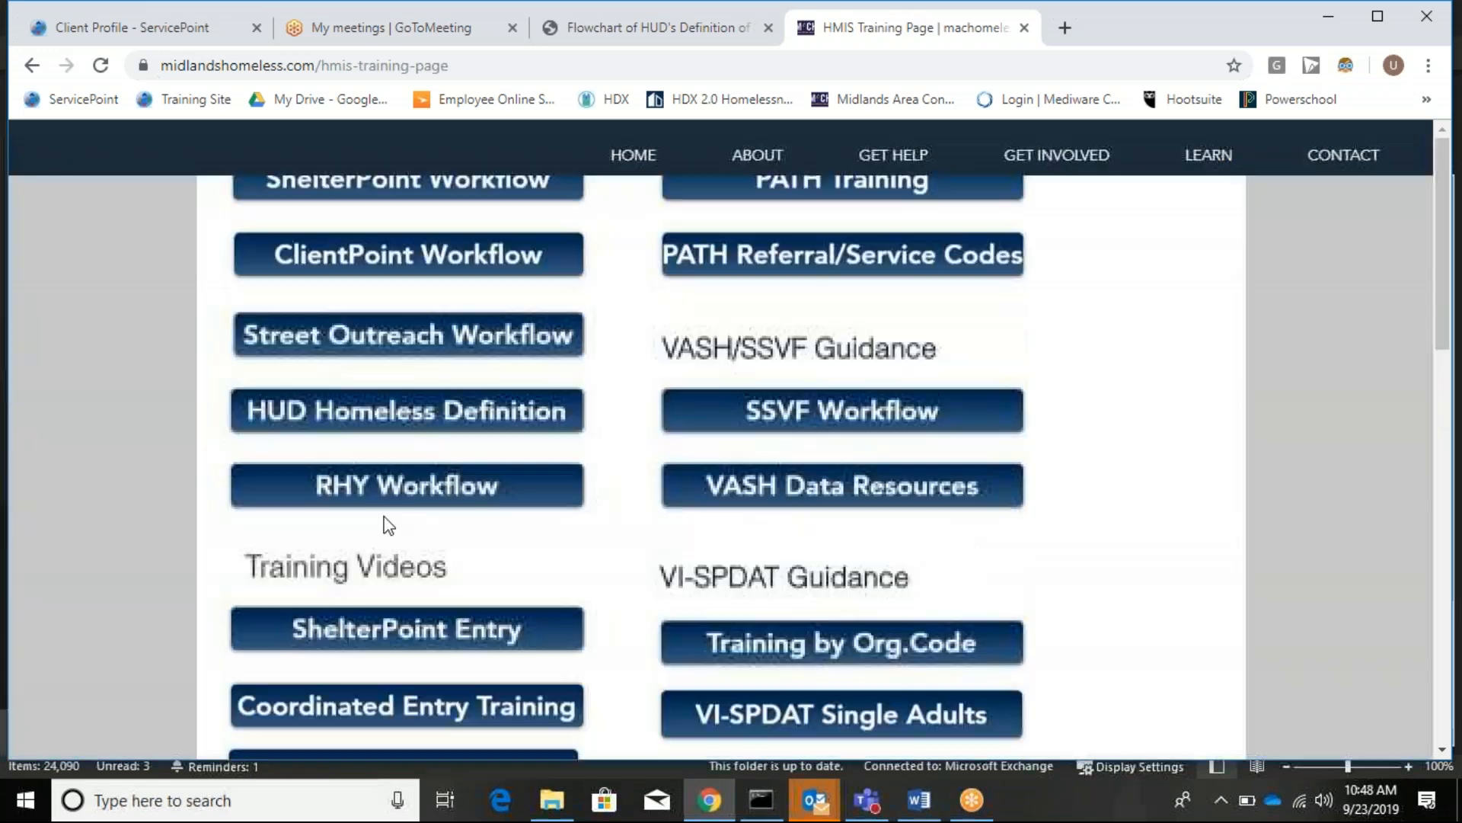
{"action": "scroll", "coordinate": [385, 523], "scroll_direction": "down", "scroll_amount": 6}
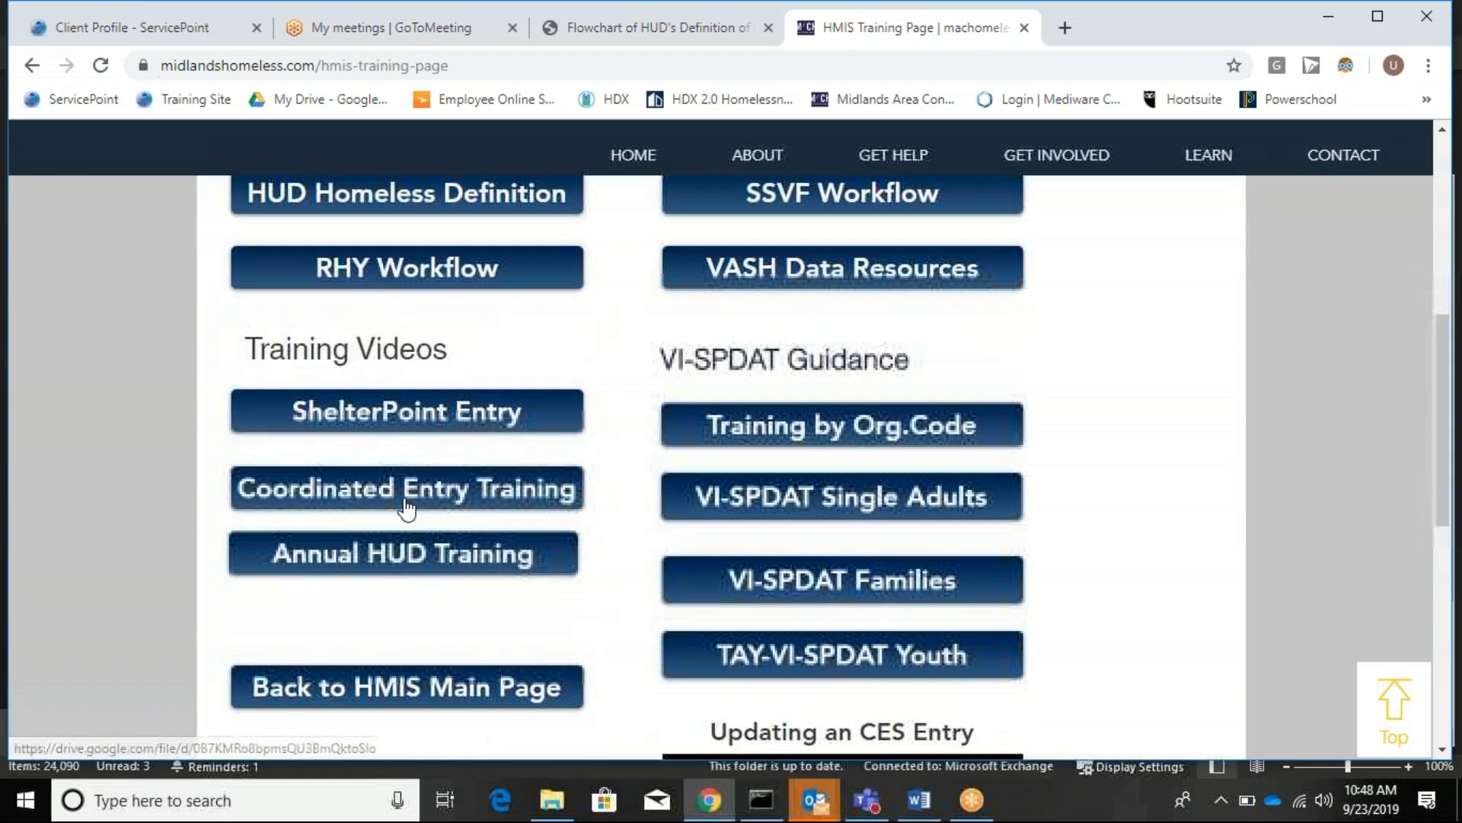
{"action": "left_click", "coordinate": [408, 502]}
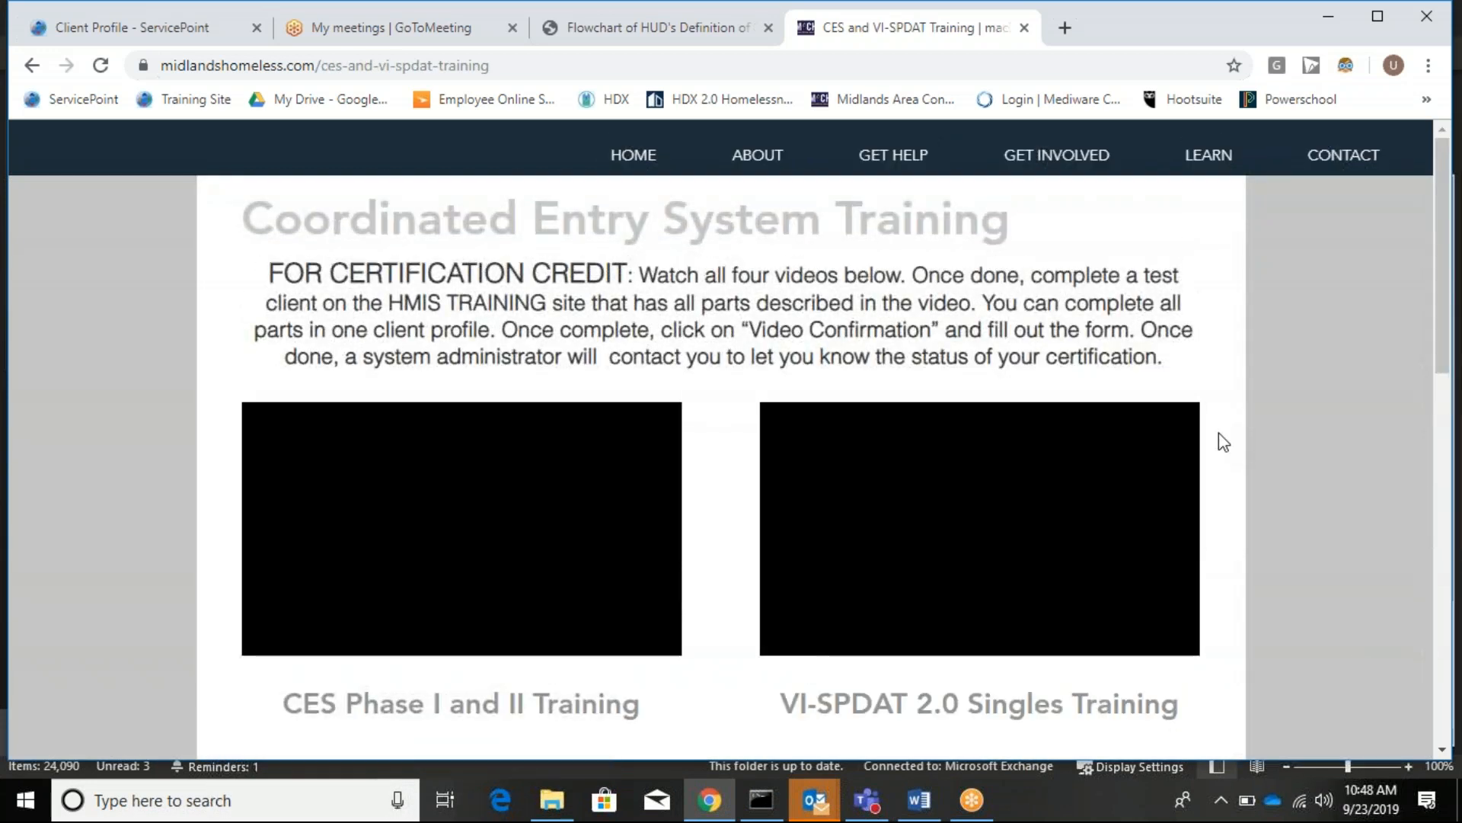
{"action": "scroll", "coordinate": [1216, 447], "scroll_direction": "down", "scroll_amount": 3}
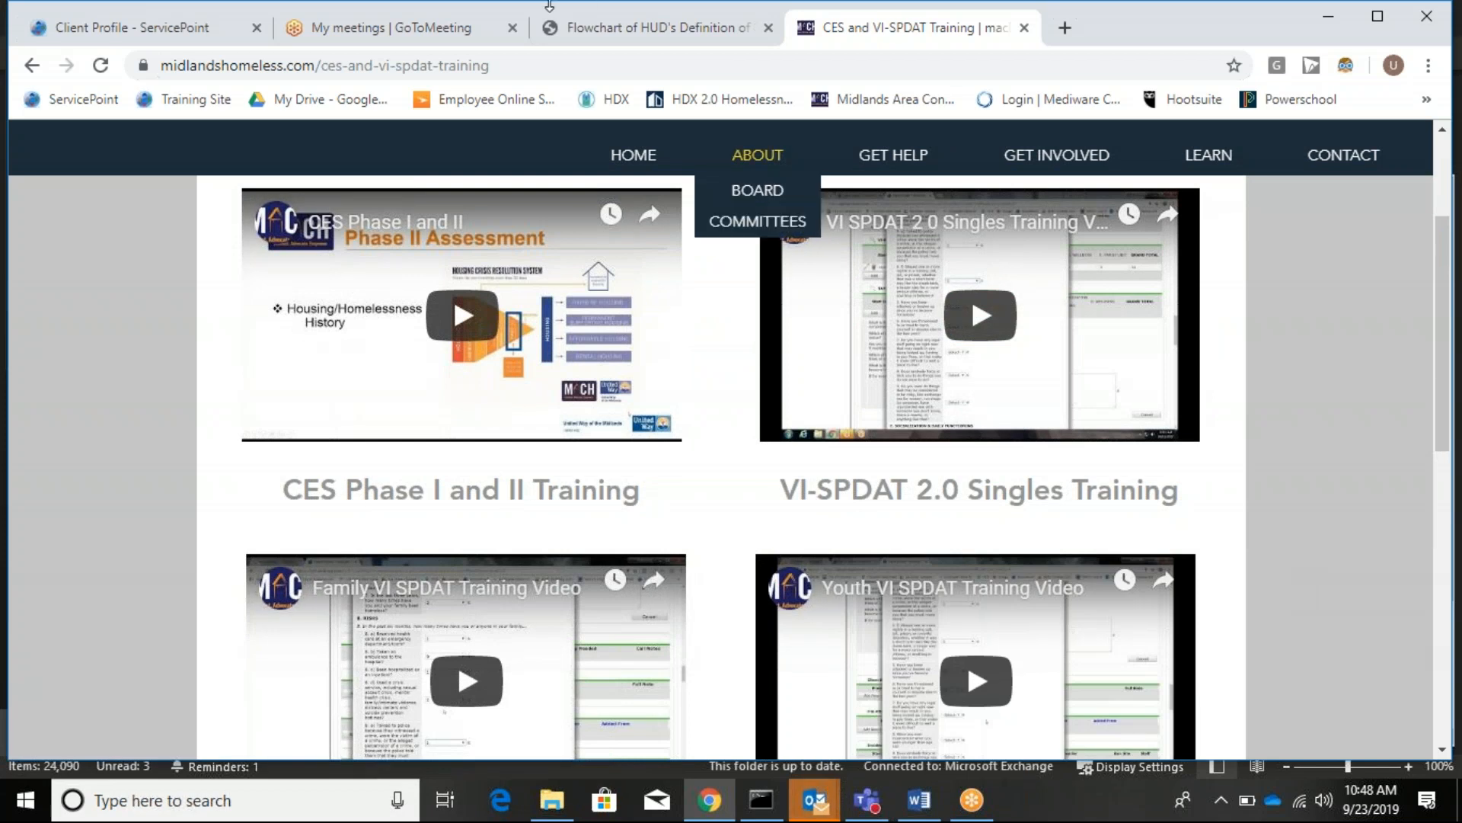
Calculate the 01/01/2019 VI-SPDAT v2.0 scores (all 0) and save, declining the Encouraged Answer Alert.
{"action": "left_click", "coordinate": [88, 29]}
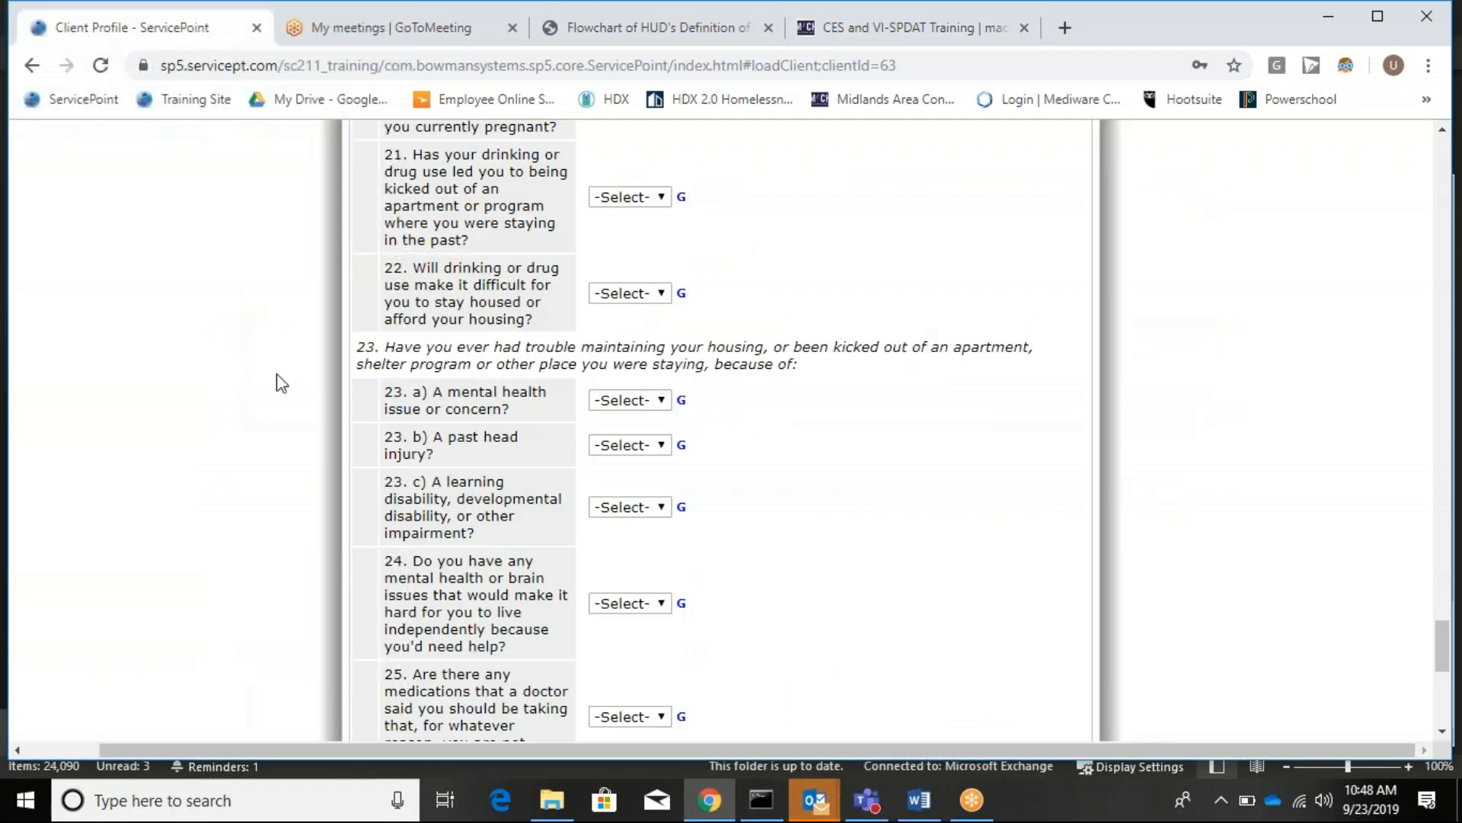
{"action": "scroll", "coordinate": [730, 534], "scroll_direction": "down", "scroll_amount": 8}
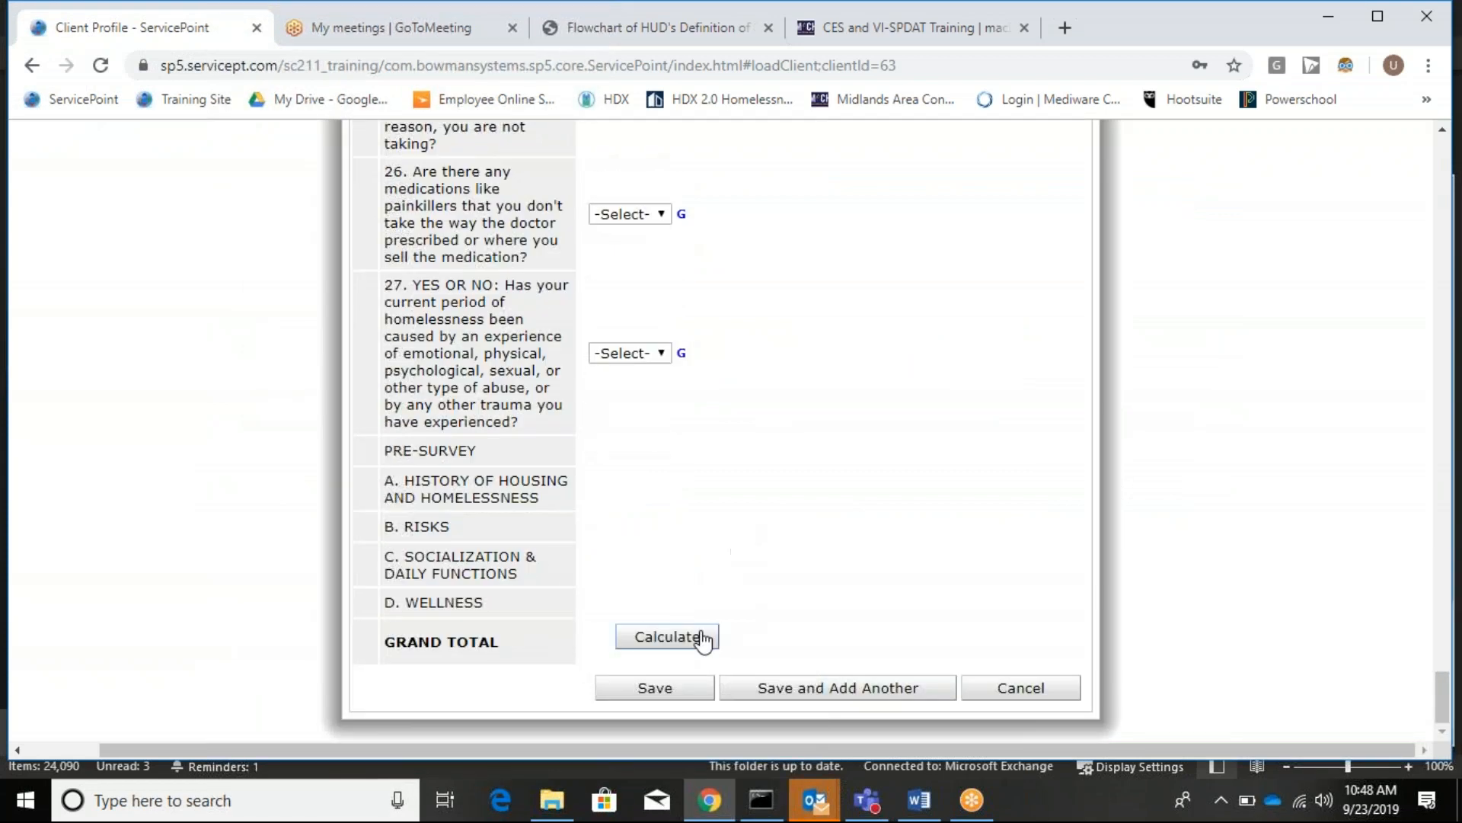
{"action": "left_click", "coordinate": [716, 634]}
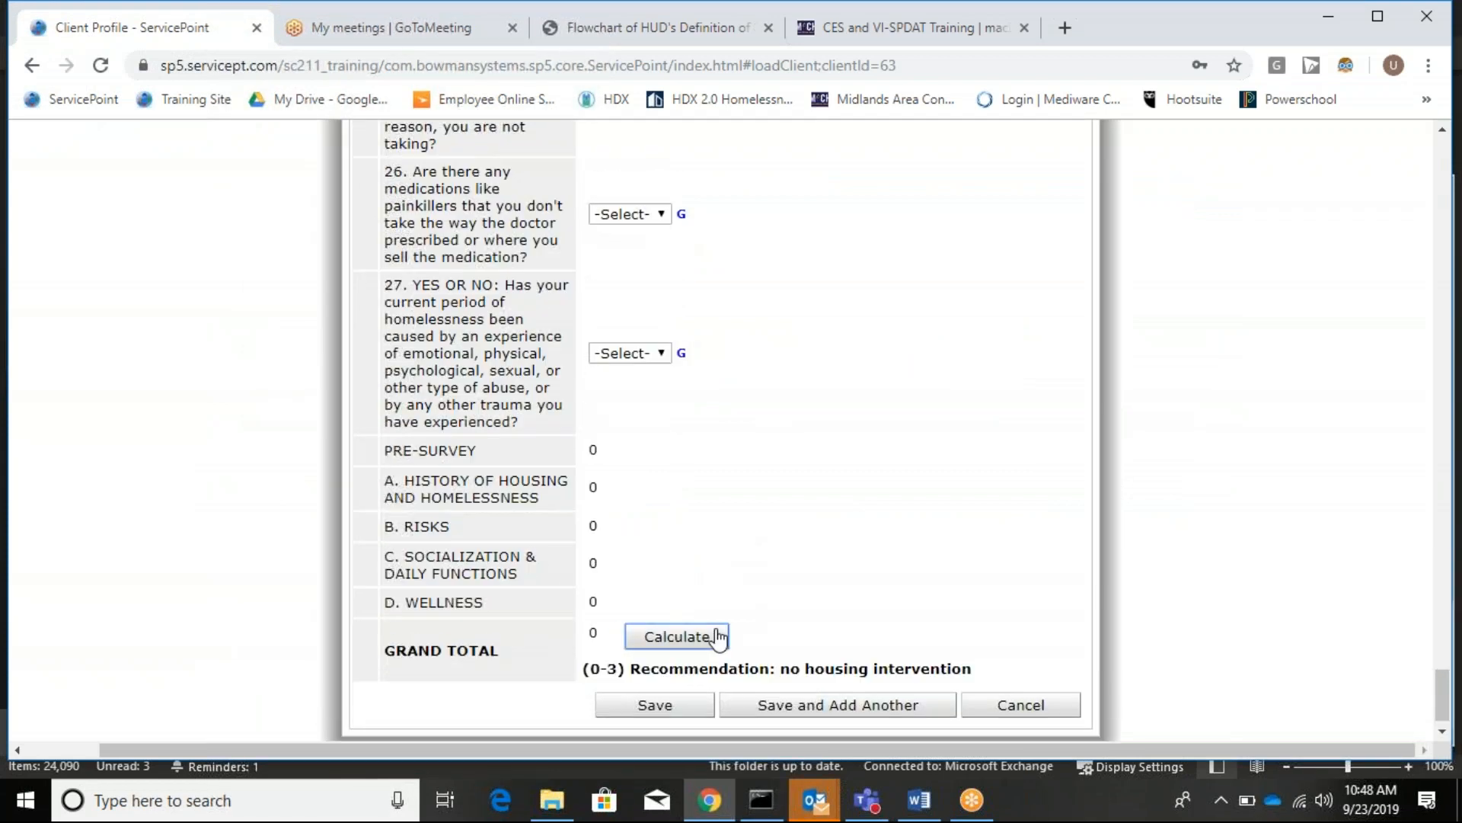
{"action": "left_click", "coordinate": [694, 713]}
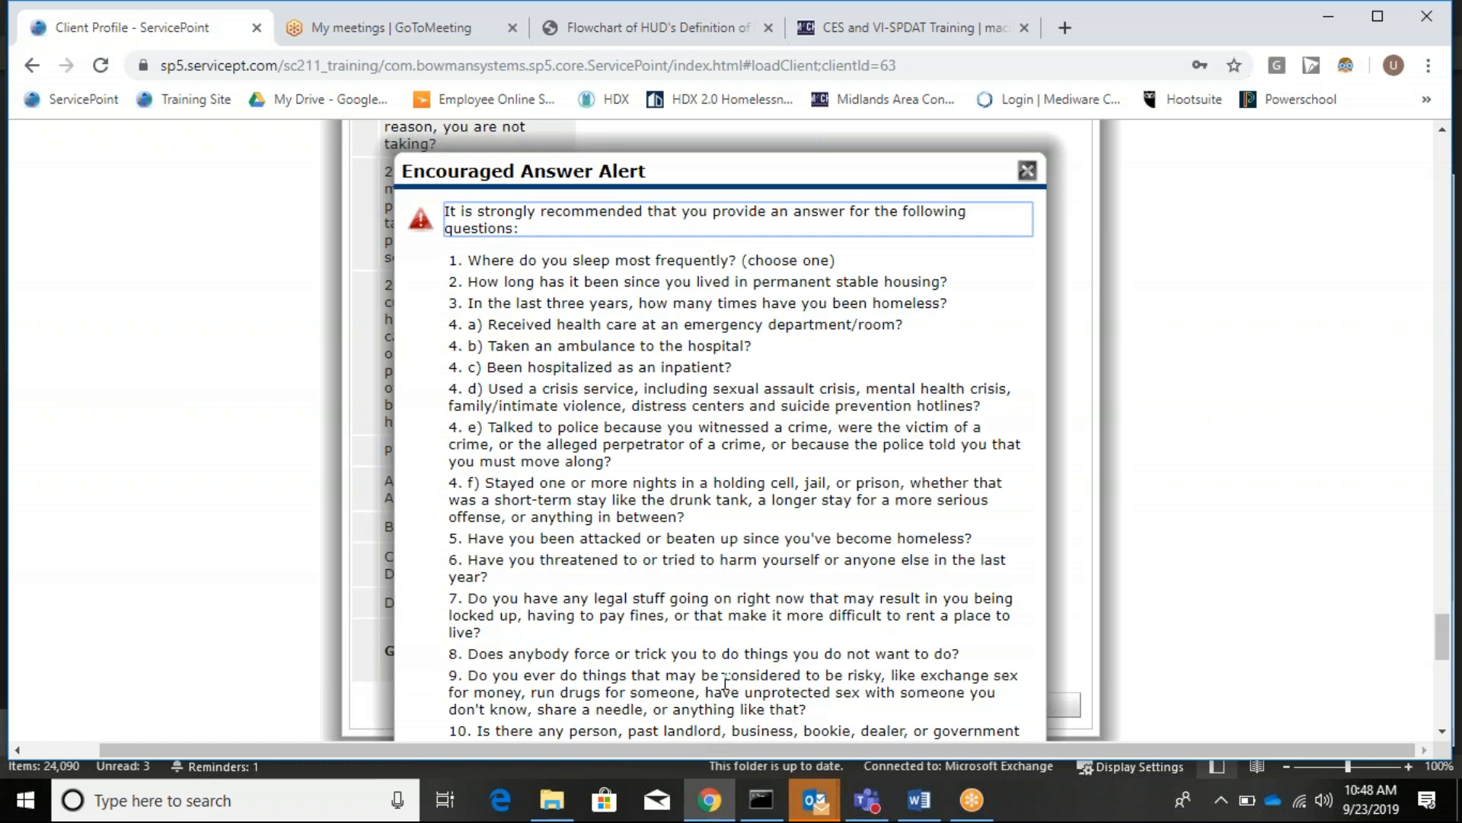
{"action": "scroll", "coordinate": [1037, 327], "scroll_direction": "down", "scroll_amount": 1}
{"action": "scroll", "coordinate": [1037, 328], "scroll_direction": "down", "scroll_amount": 10}
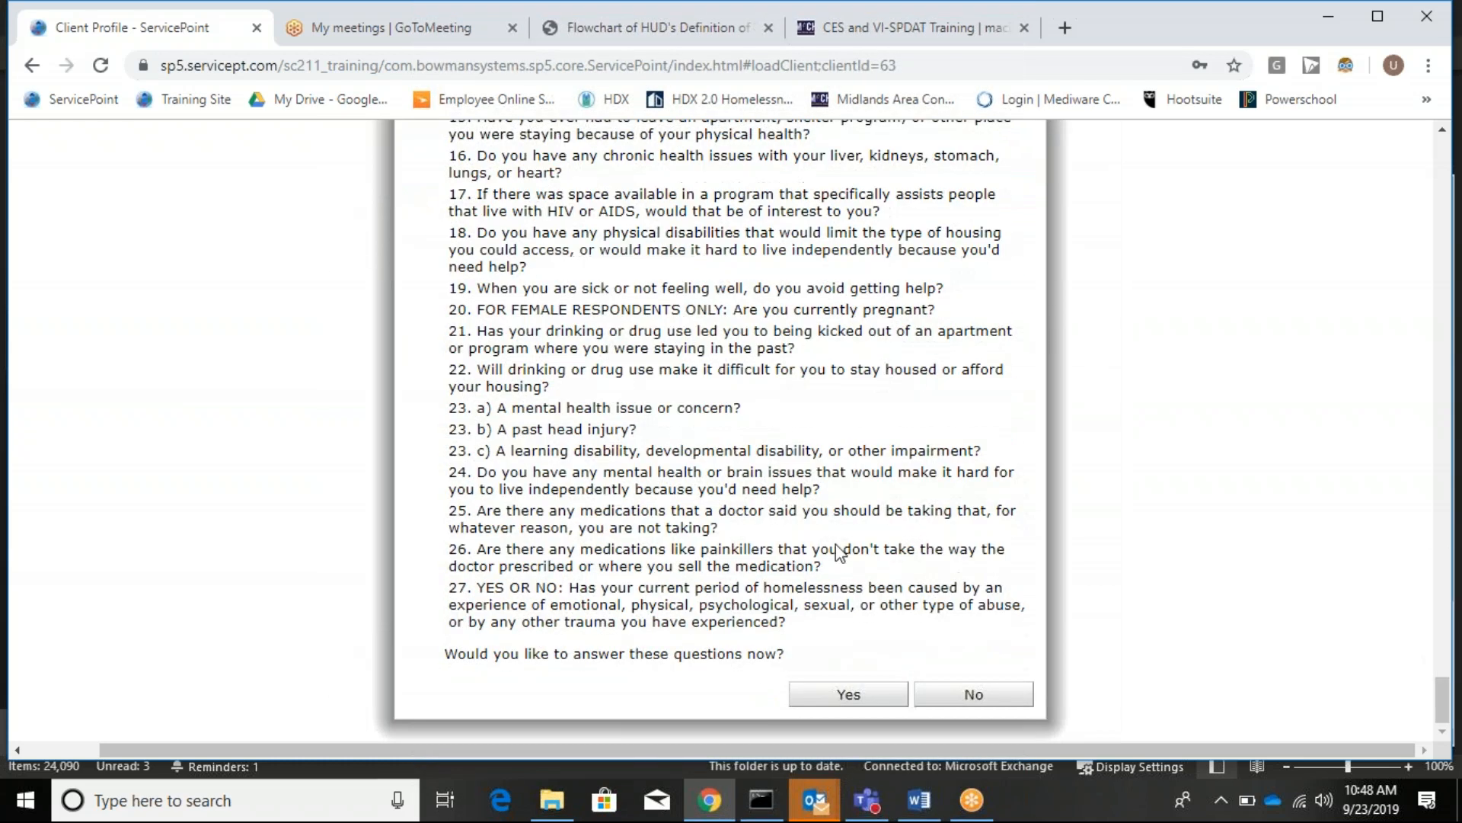
{"action": "left_click", "coordinate": [970, 692]}
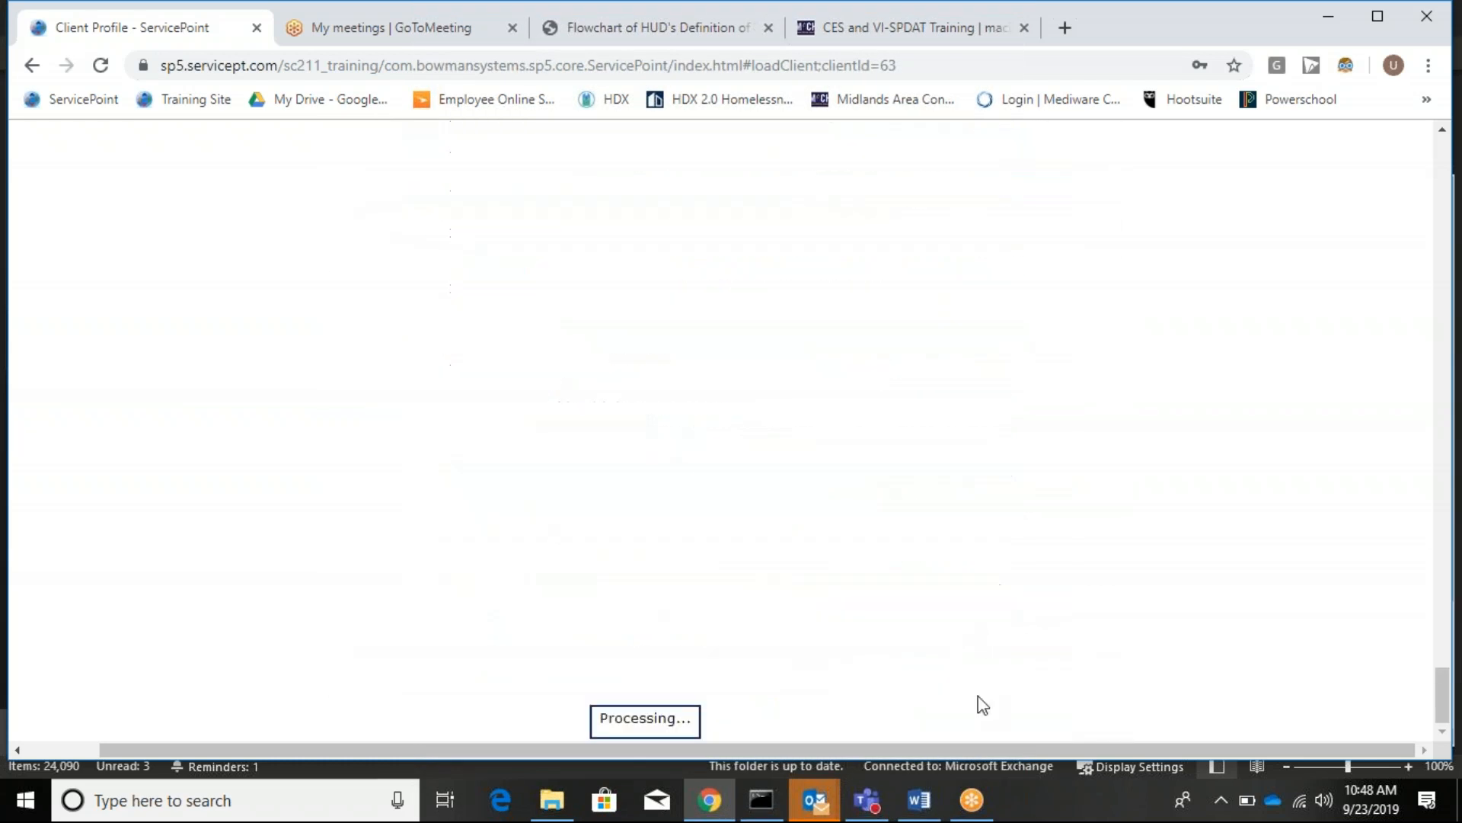
{"action": "scroll", "coordinate": [974, 651], "scroll_direction": "up", "scroll_amount": 15}
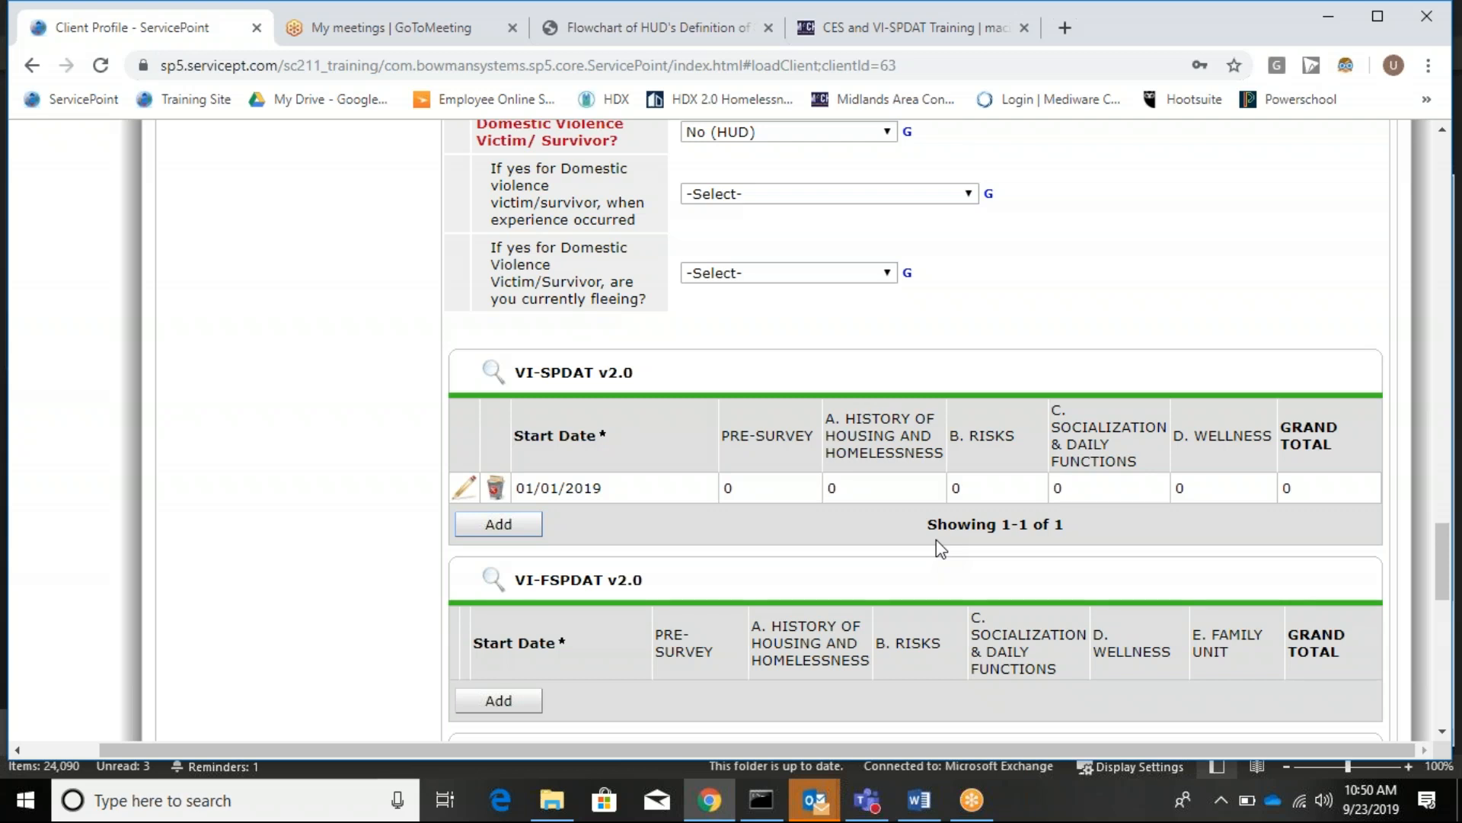
Save & Exit the MACH-CES entry form, leaving the closing schooling and homelessness questions blank.
{"action": "scroll", "coordinate": [1316, 532], "scroll_direction": "down", "scroll_amount": 7}
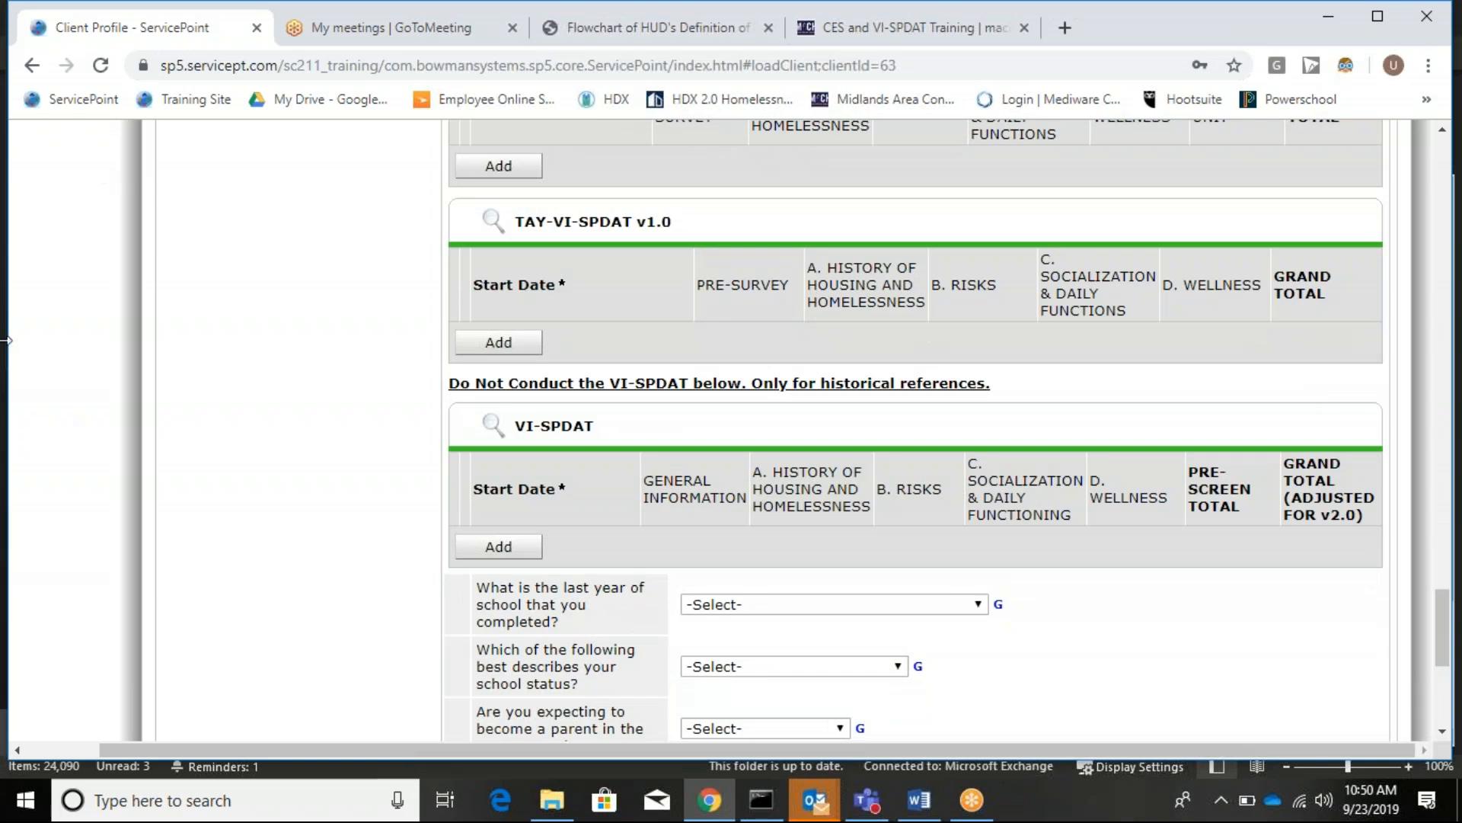
{"action": "scroll", "coordinate": [411, 670], "scroll_direction": "down", "scroll_amount": 3}
{"action": "scroll", "coordinate": [418, 656], "scroll_direction": "down", "scroll_amount": 3}
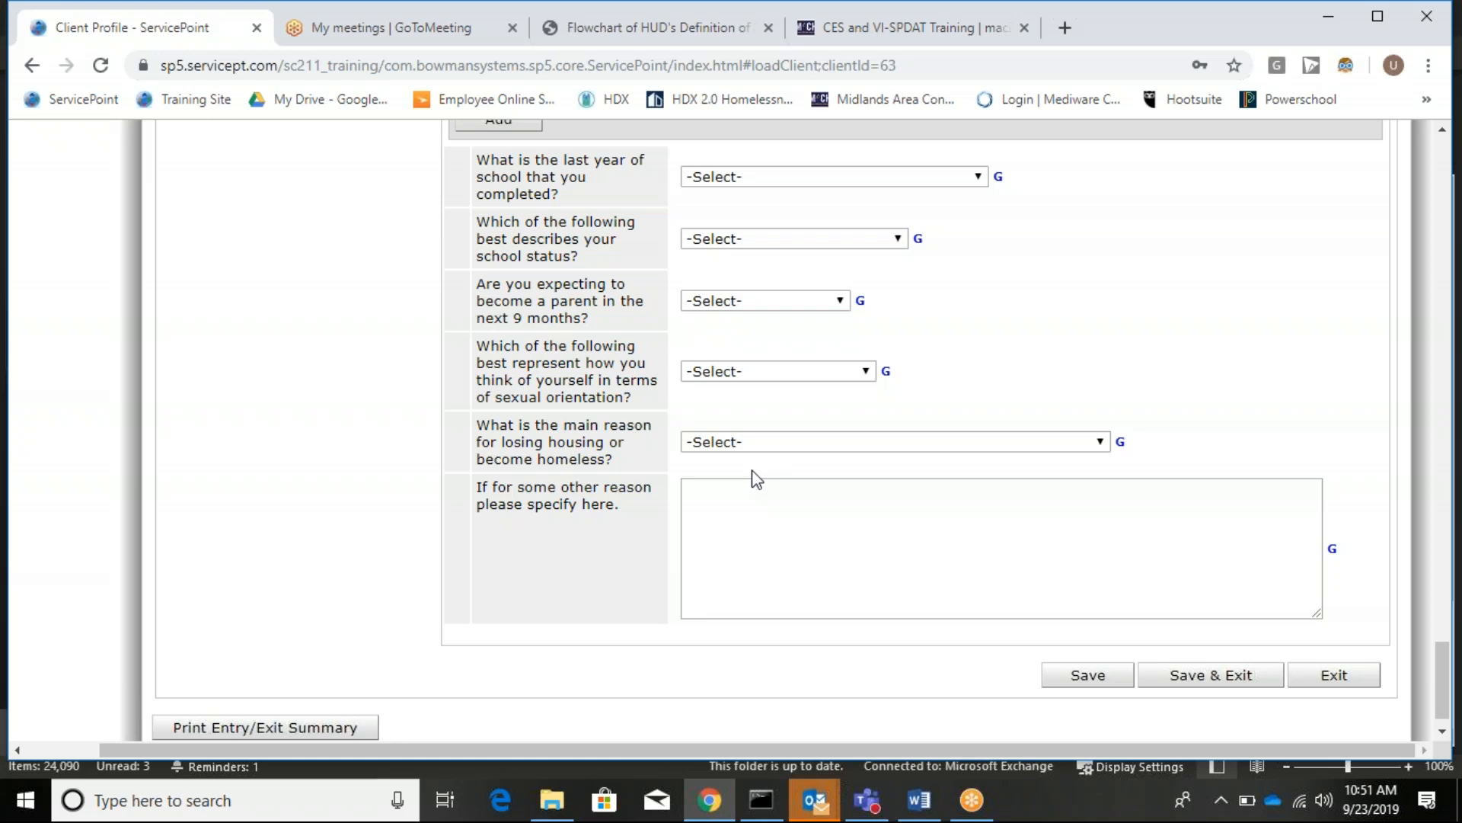
{"action": "left_click", "coordinate": [1188, 686]}
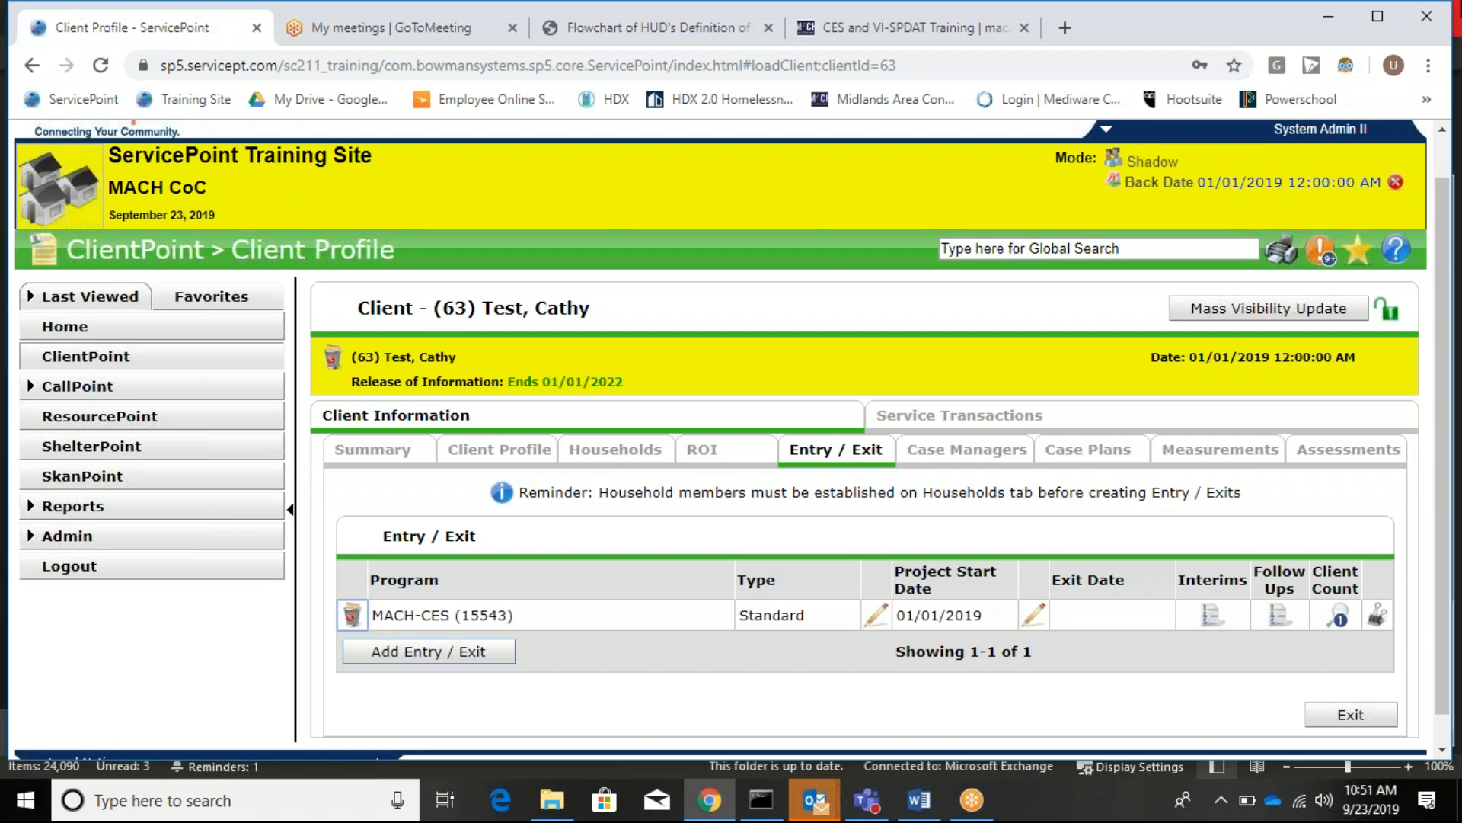
Clear the back date and reopen the test client's profile through client search from the home dashboard.
{"action": "left_click", "coordinate": [1397, 184]}
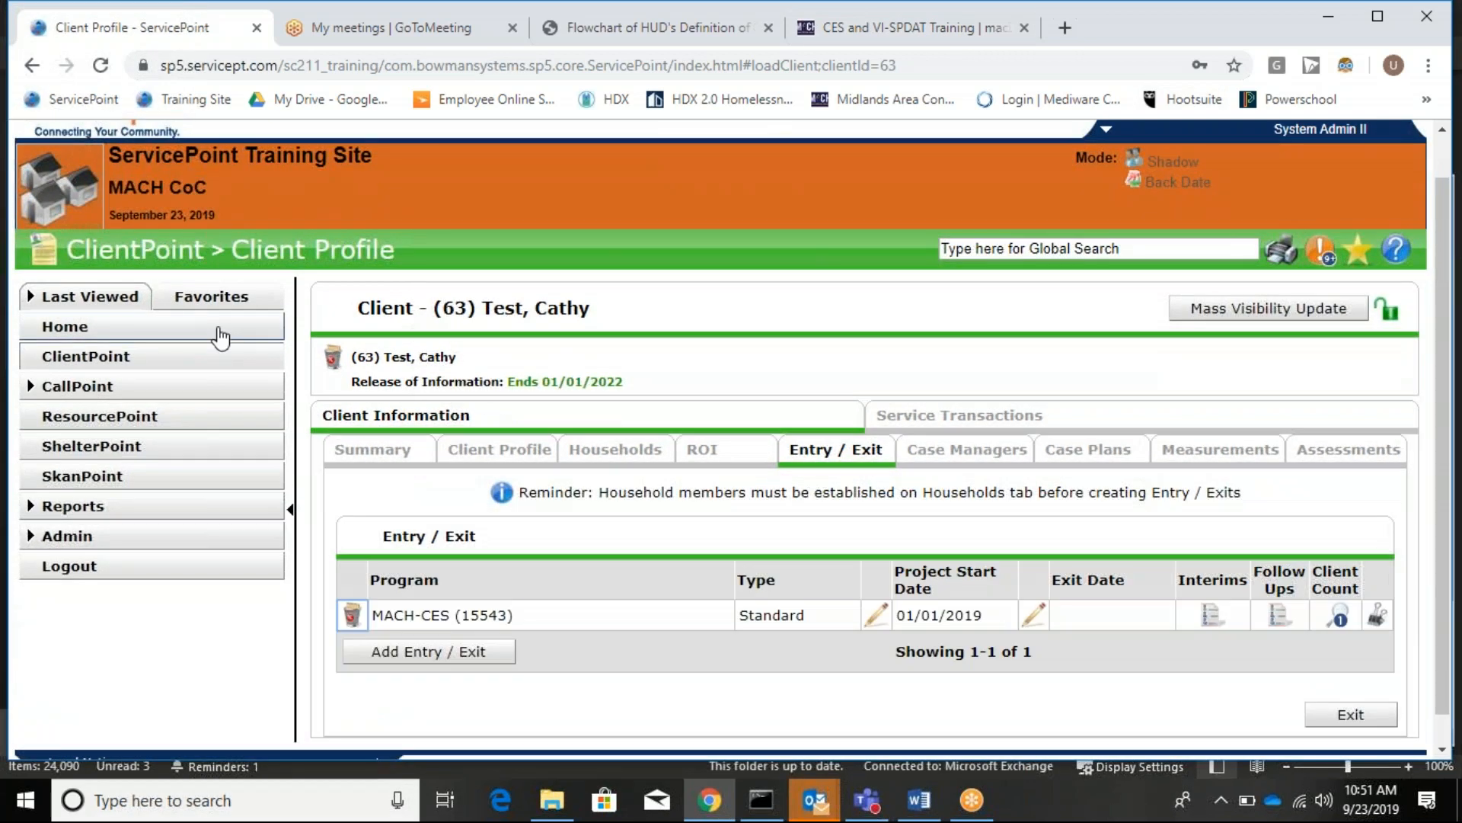
{"action": "left_click", "coordinate": [220, 332]}
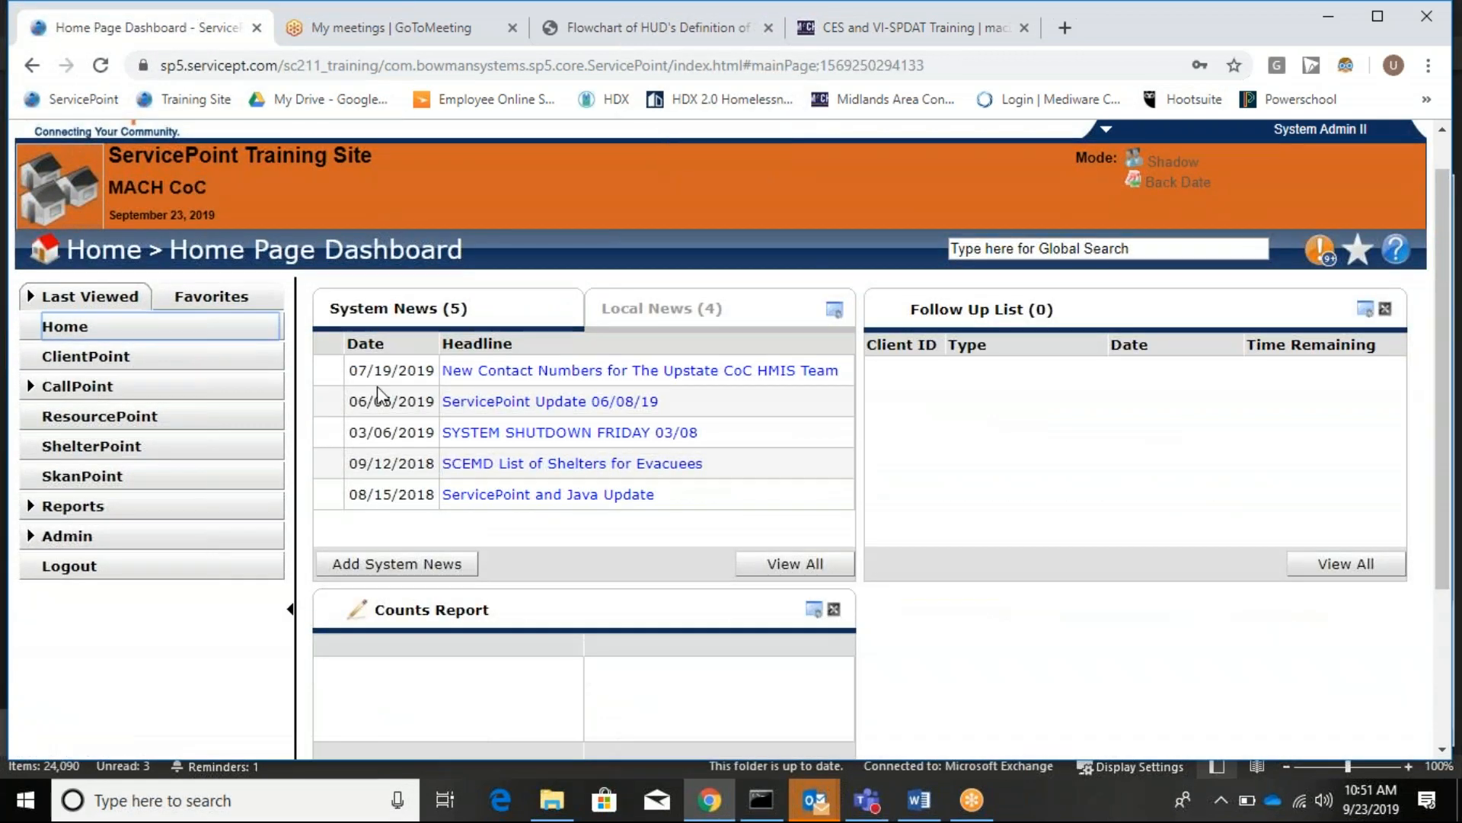
{"action": "left_click", "coordinate": [234, 363]}
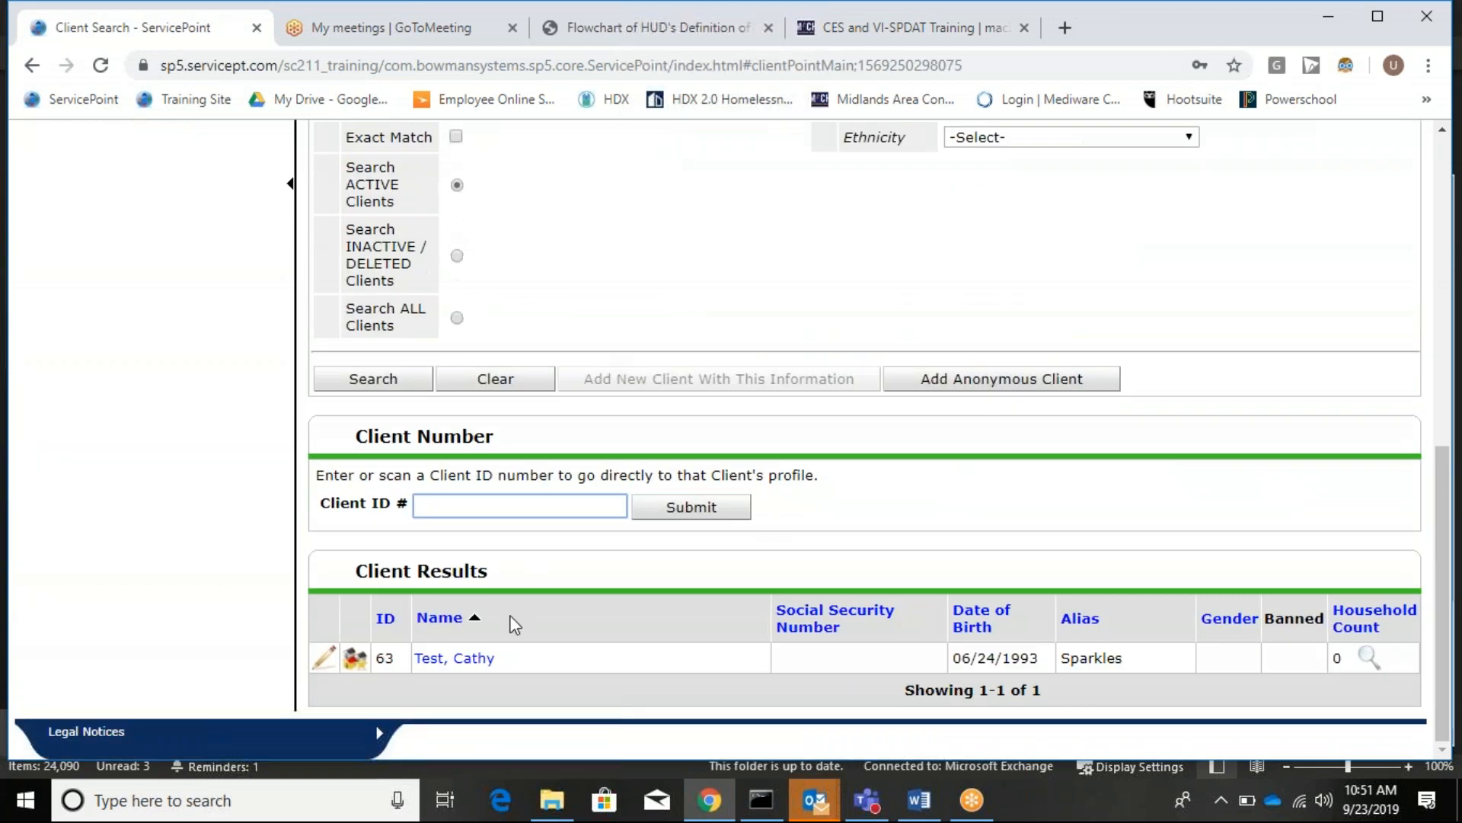
{"action": "left_click", "coordinate": [479, 659]}
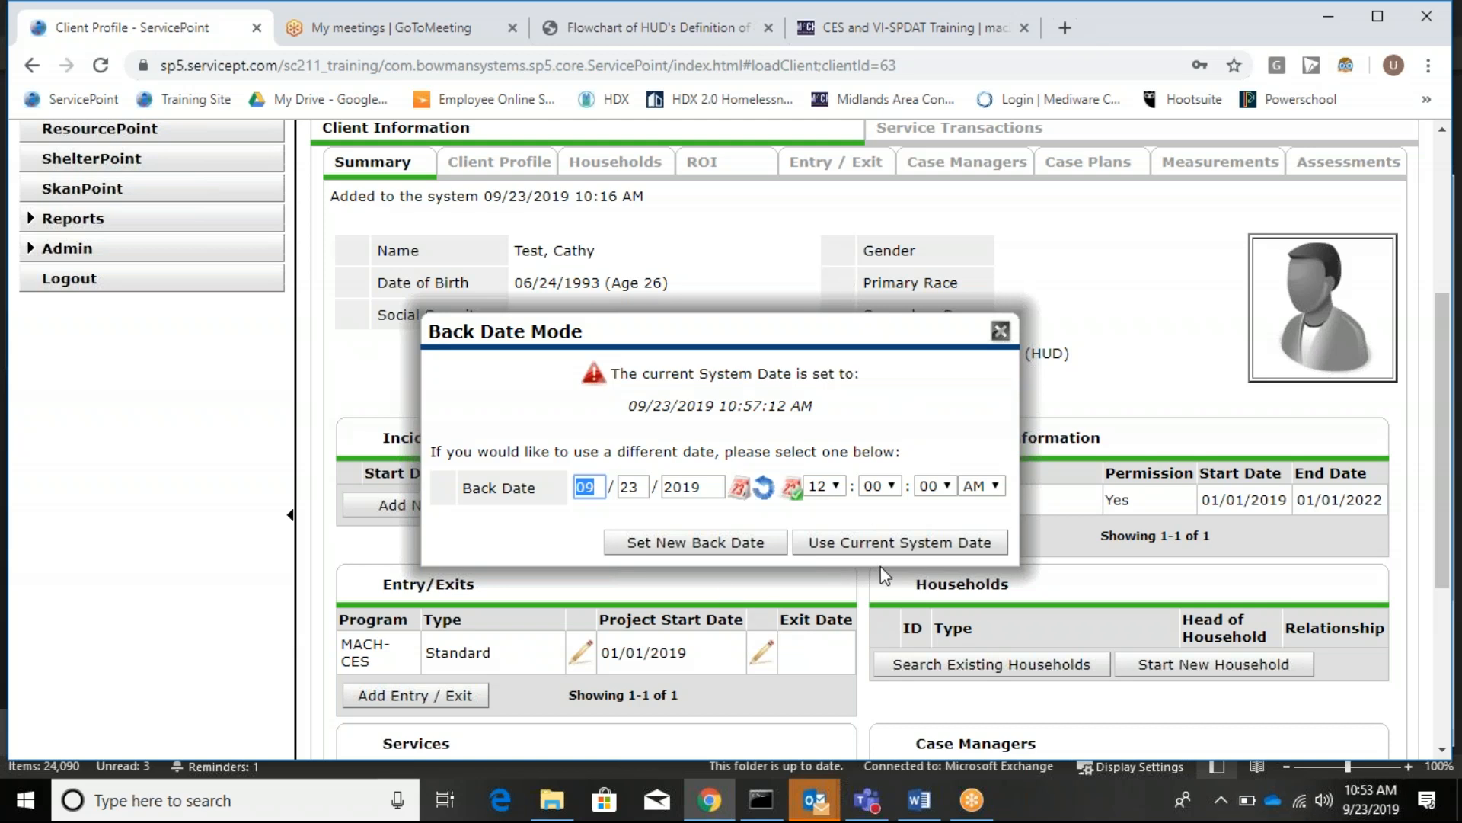
Stay on 09/23/2019 without back-dating and show the Entry / Exit tab with the MACH-CES 01/01/2019 entry.
{"action": "left_click", "coordinate": [885, 545]}
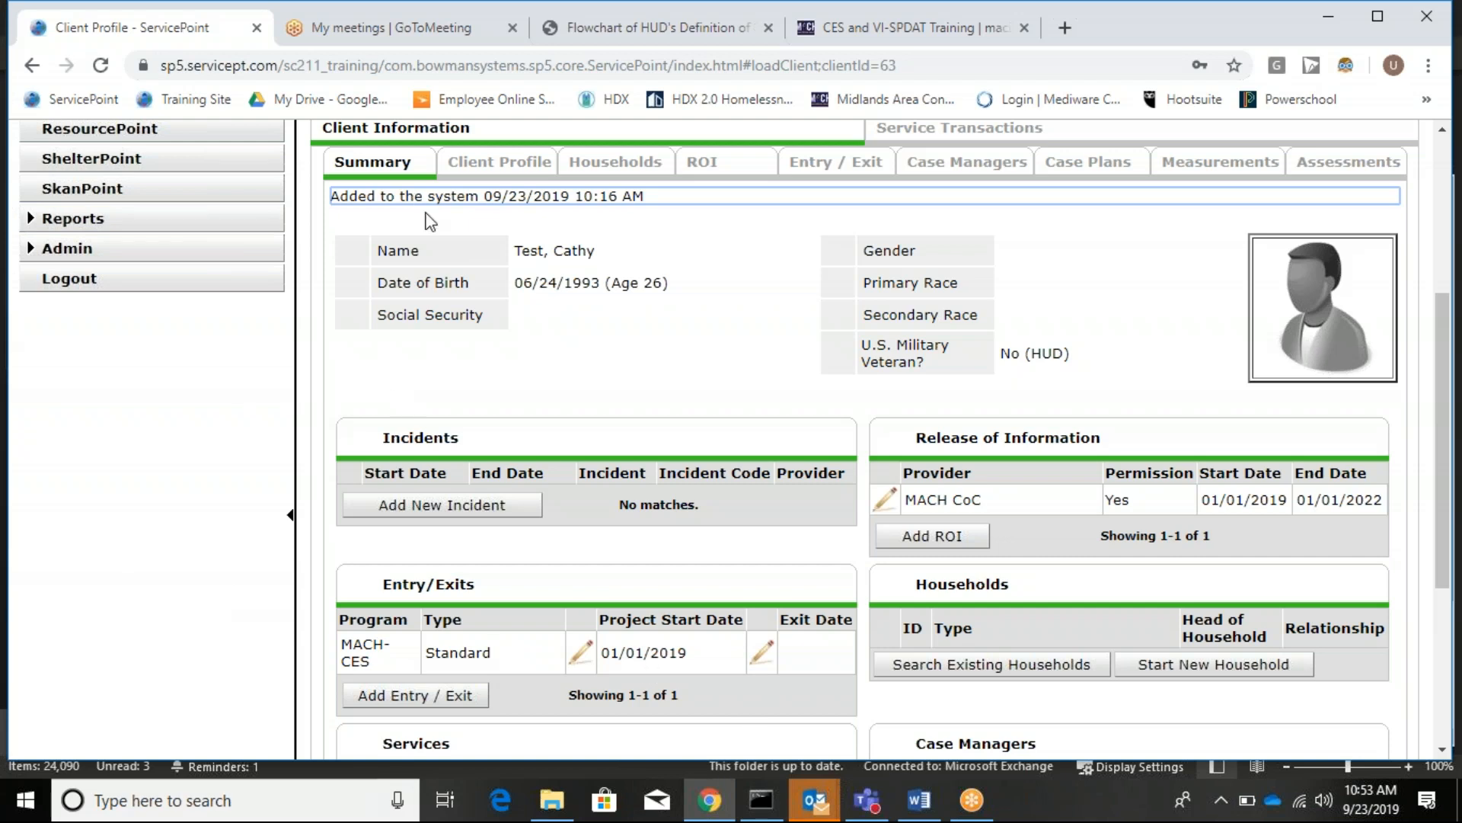
{"action": "scroll", "coordinate": [710, 369], "scroll_direction": "up", "scroll_amount": 5}
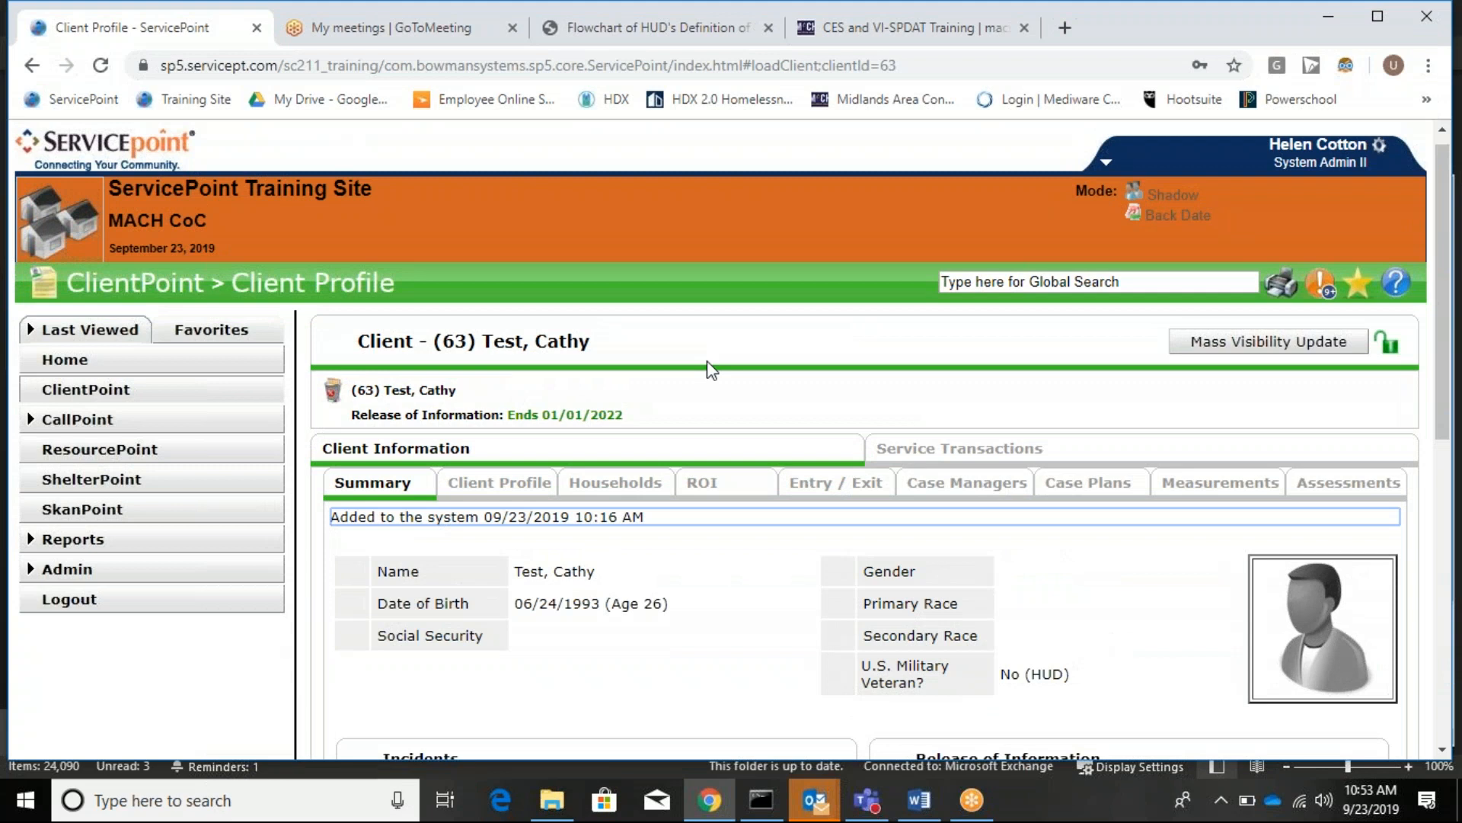
{"action": "scroll", "coordinate": [710, 370], "scroll_direction": "down", "scroll_amount": 2}
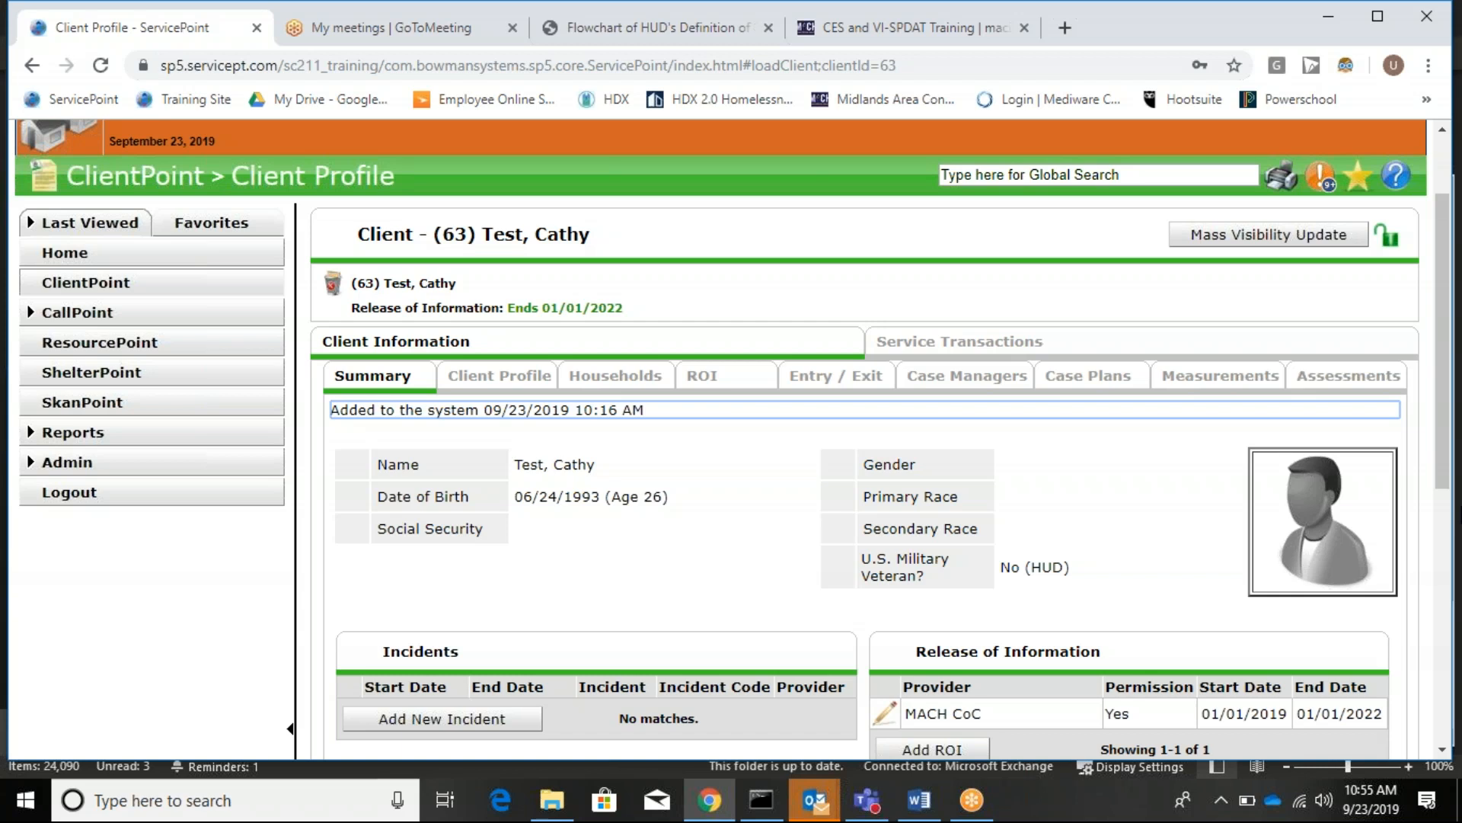
{"action": "scroll", "coordinate": [749, 717], "scroll_direction": "down", "scroll_amount": 5}
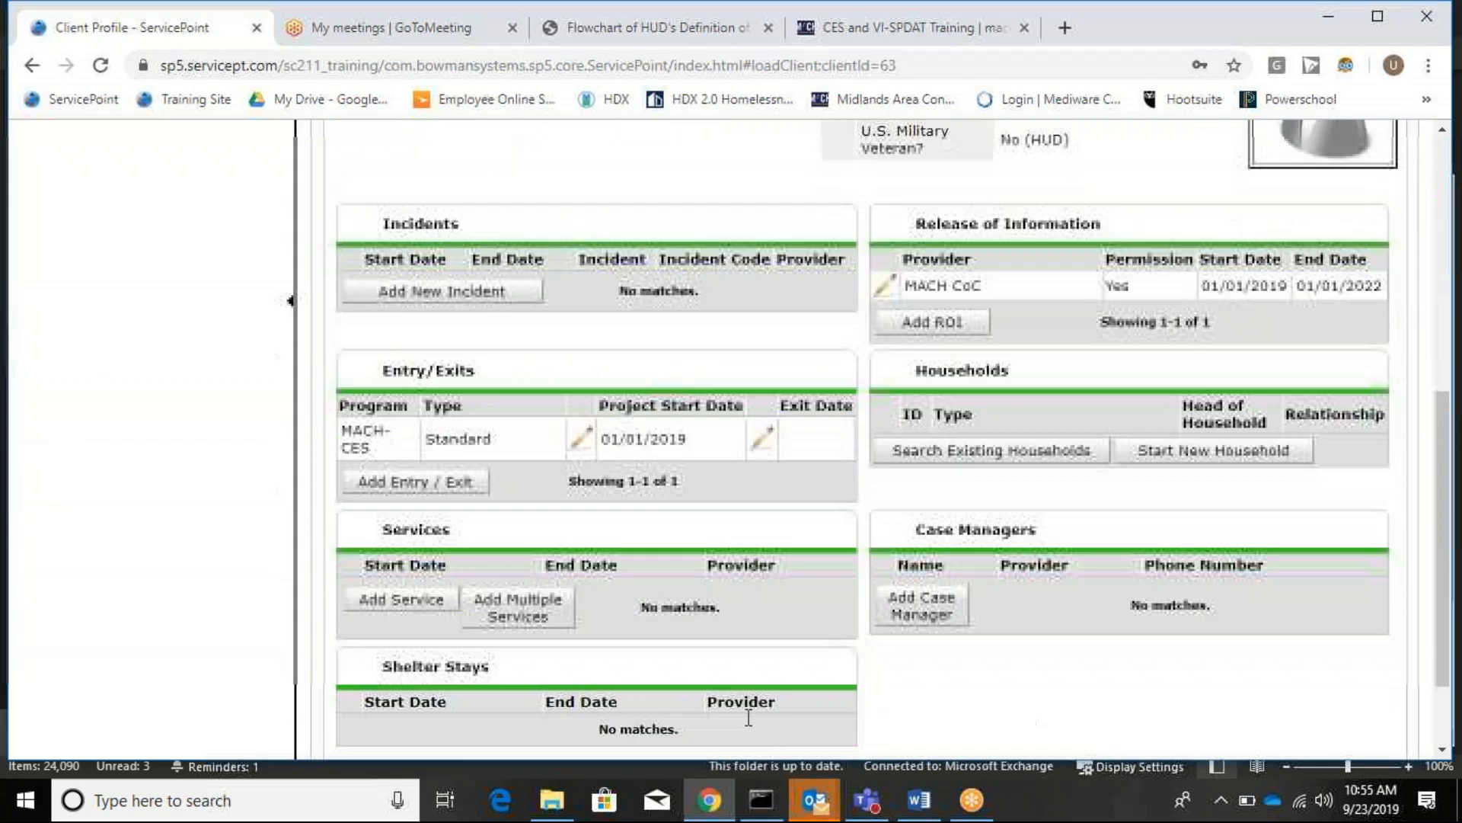
{"action": "scroll", "coordinate": [749, 718], "scroll_direction": "up", "scroll_amount": 3}
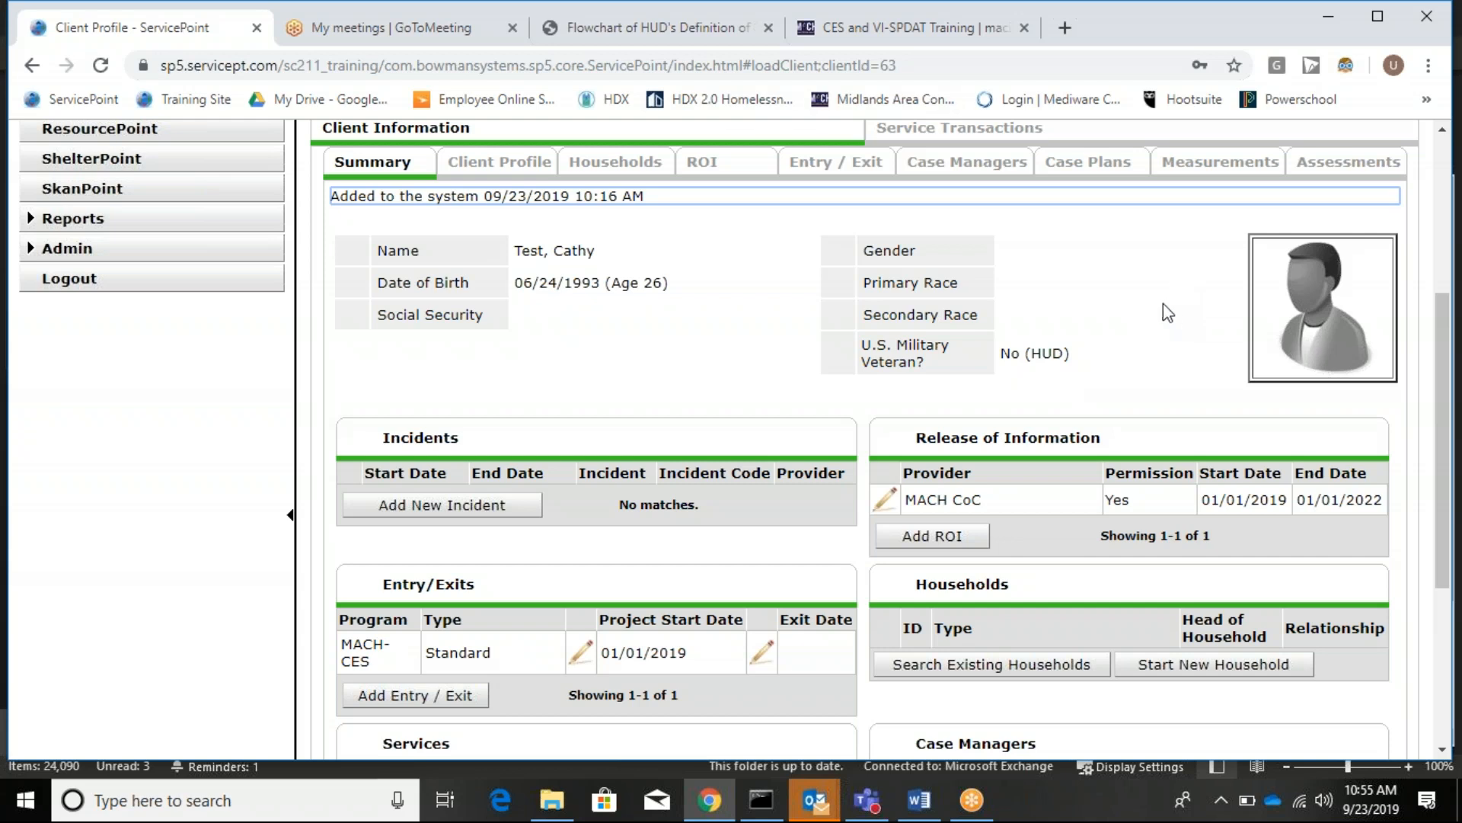
{"action": "left_click", "coordinate": [846, 175]}
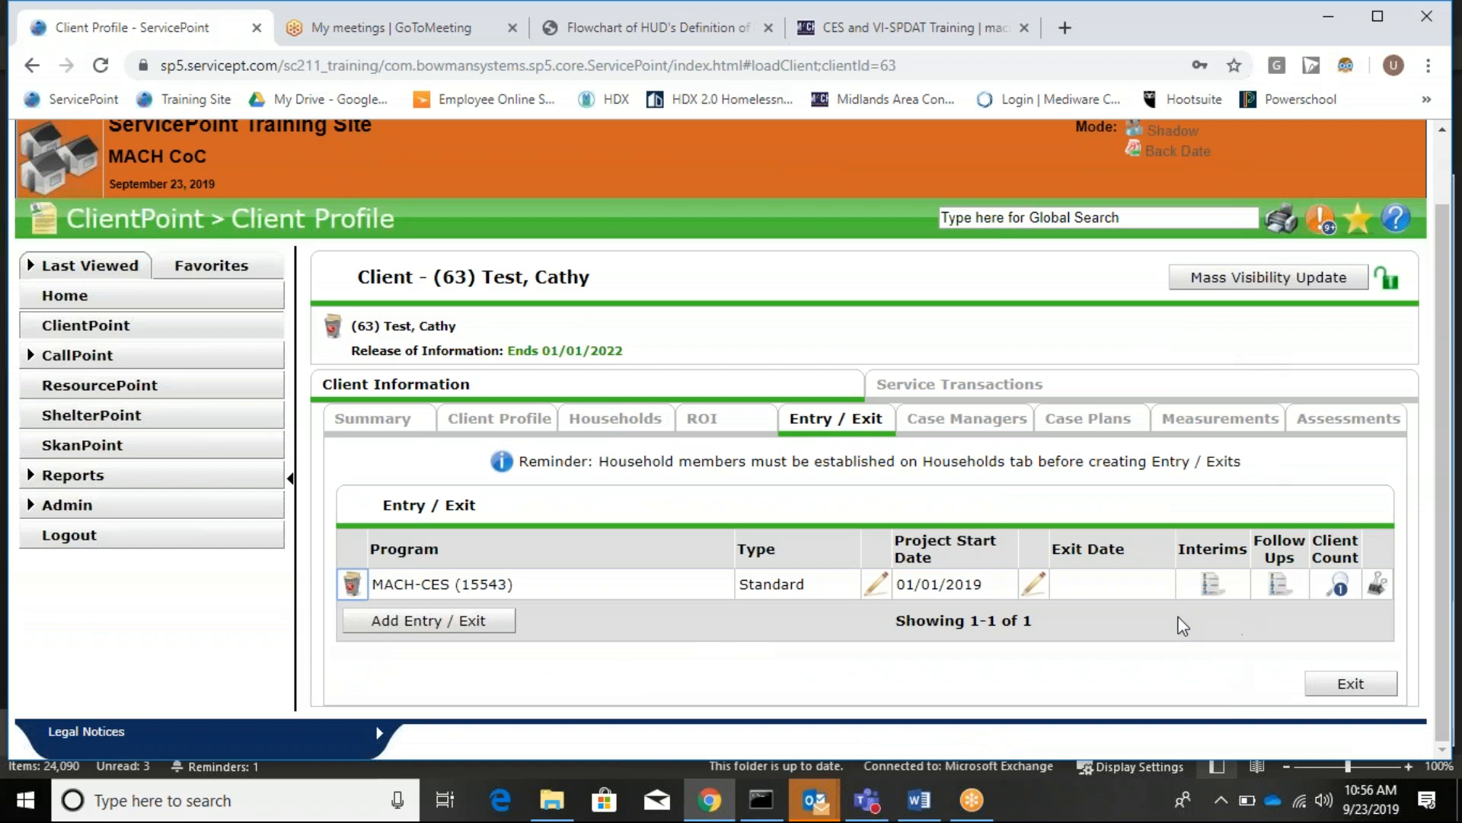
Open the Interim Reviews window for the MACH-CES (15543) entry.
{"action": "left_click", "coordinate": [1212, 585]}
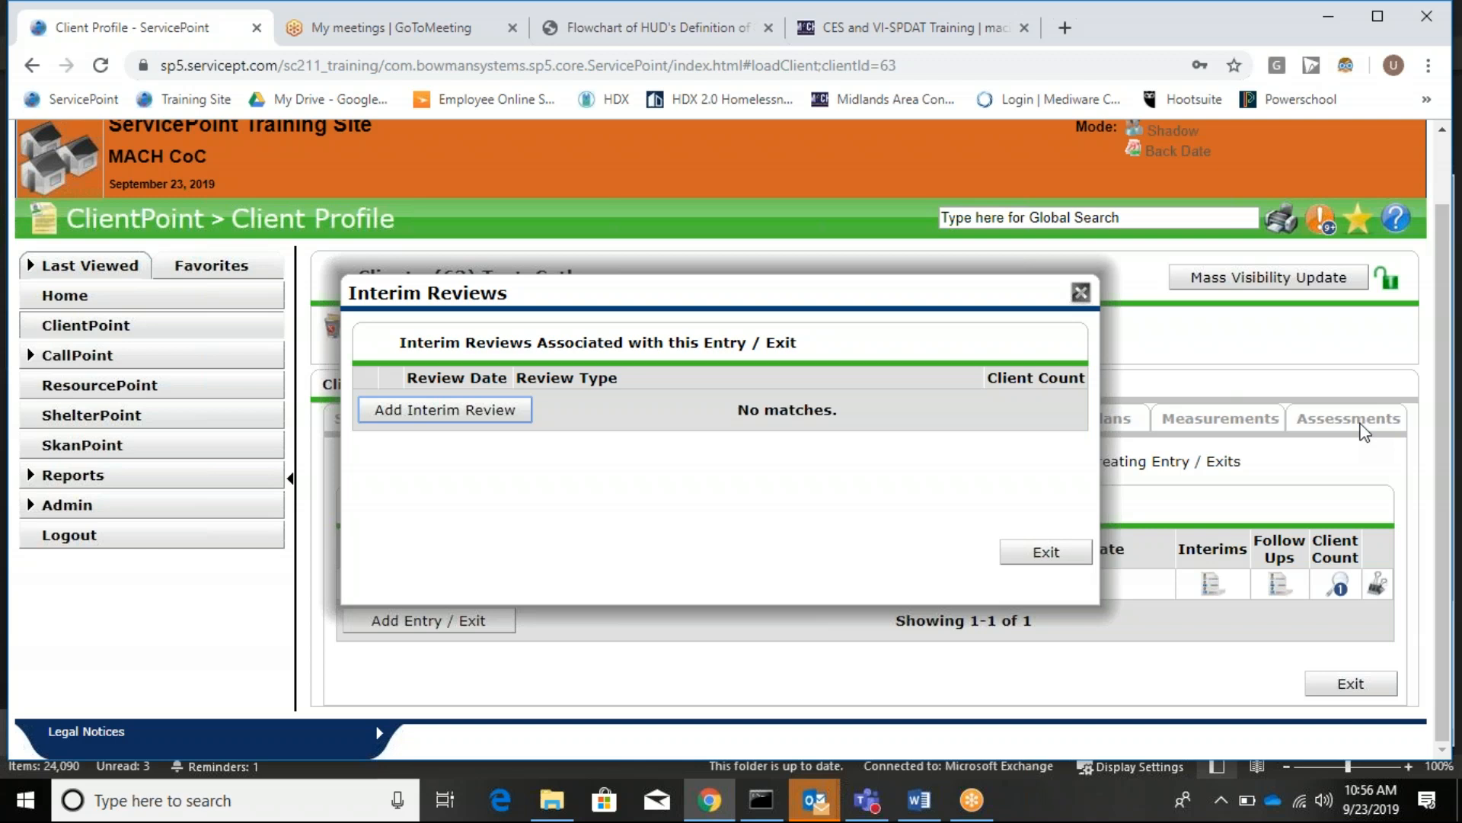
Add an Update interim review with its date changed to 09/15/2019 and save it.
{"action": "left_click", "coordinate": [471, 417]}
{"action": "left_click", "coordinate": [623, 344]}
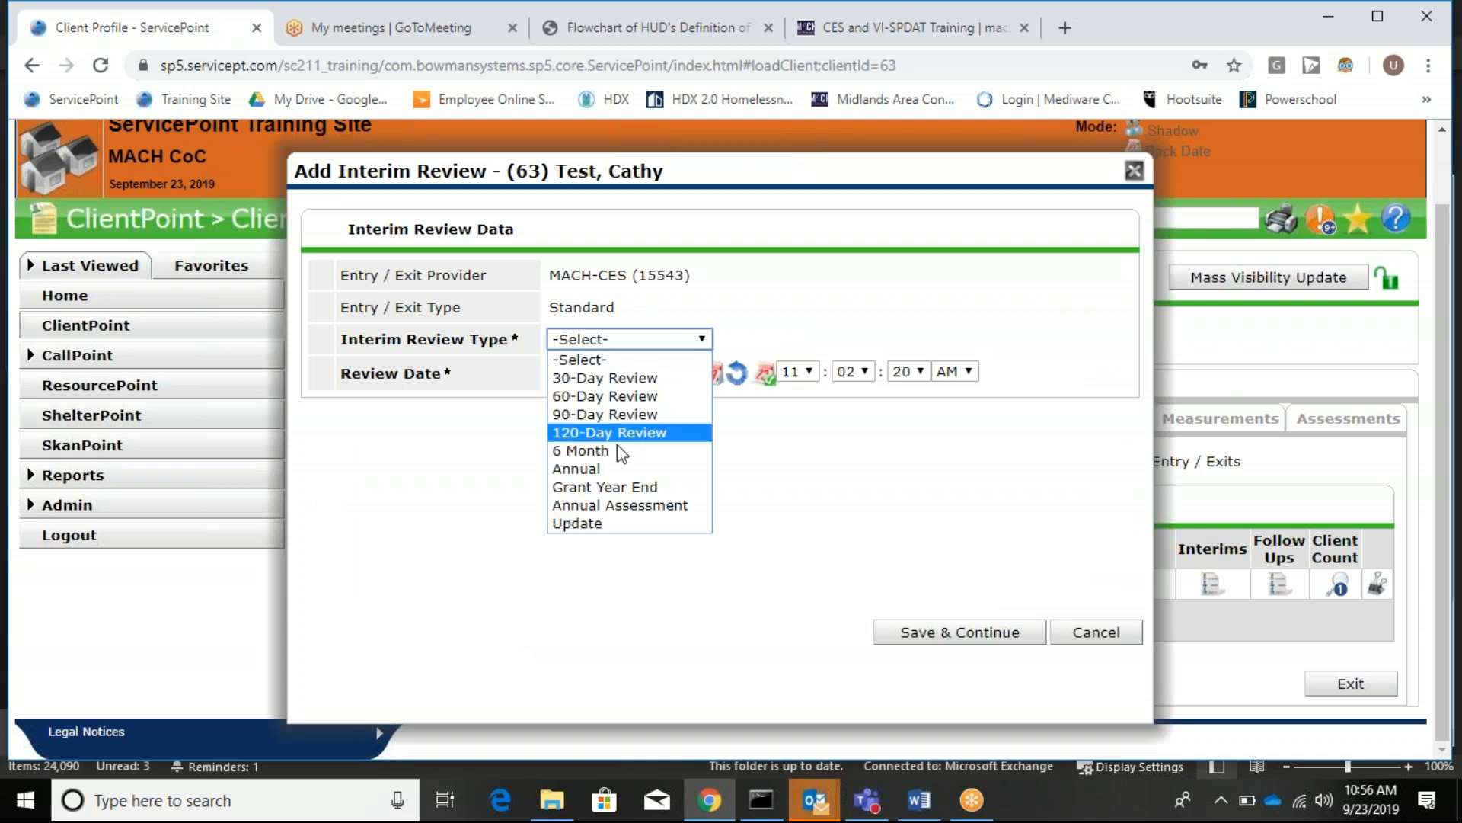
{"action": "left_click", "coordinate": [605, 524]}
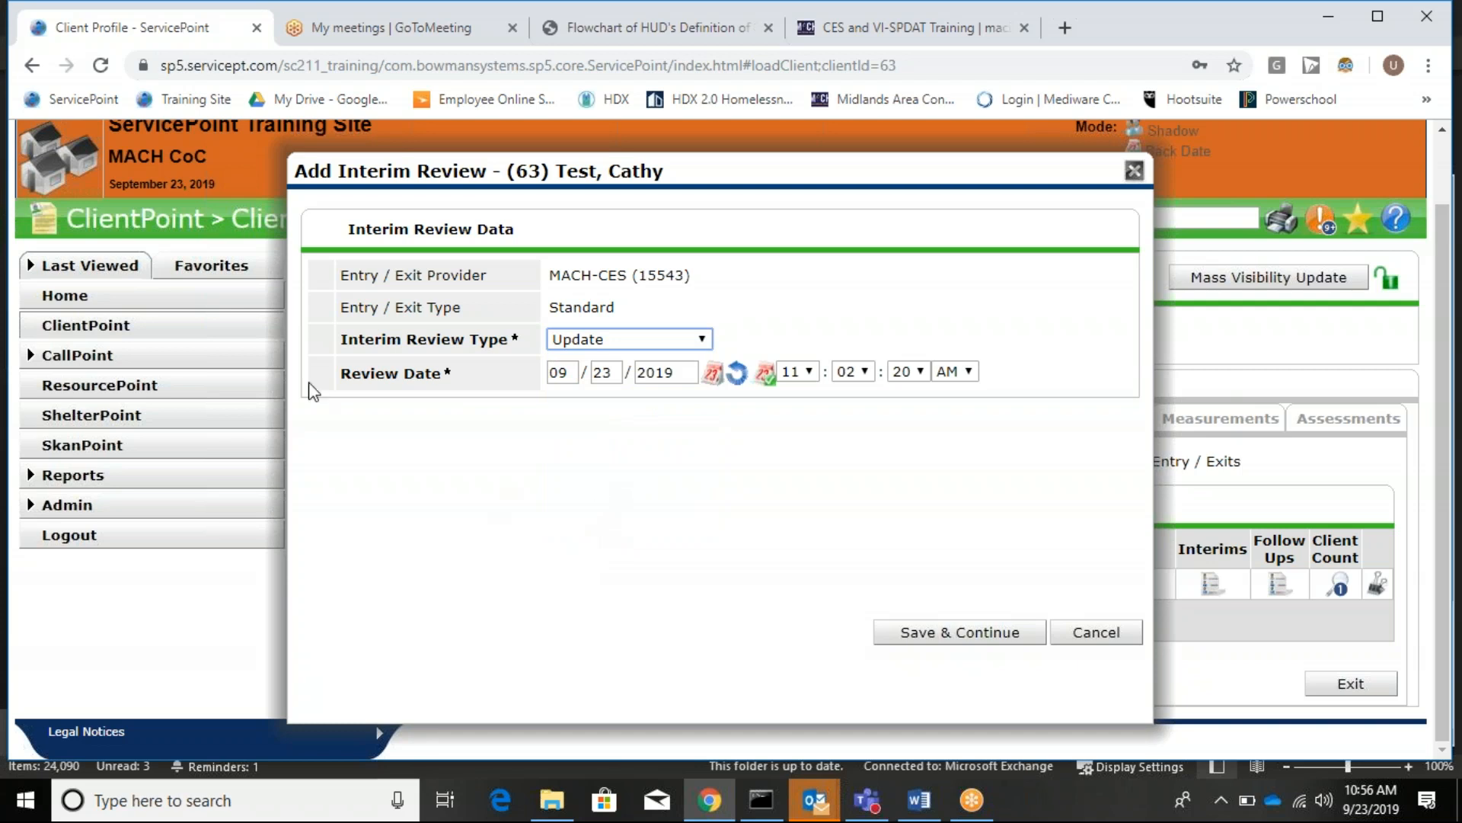
{"action": "left_click", "coordinate": [613, 374]}
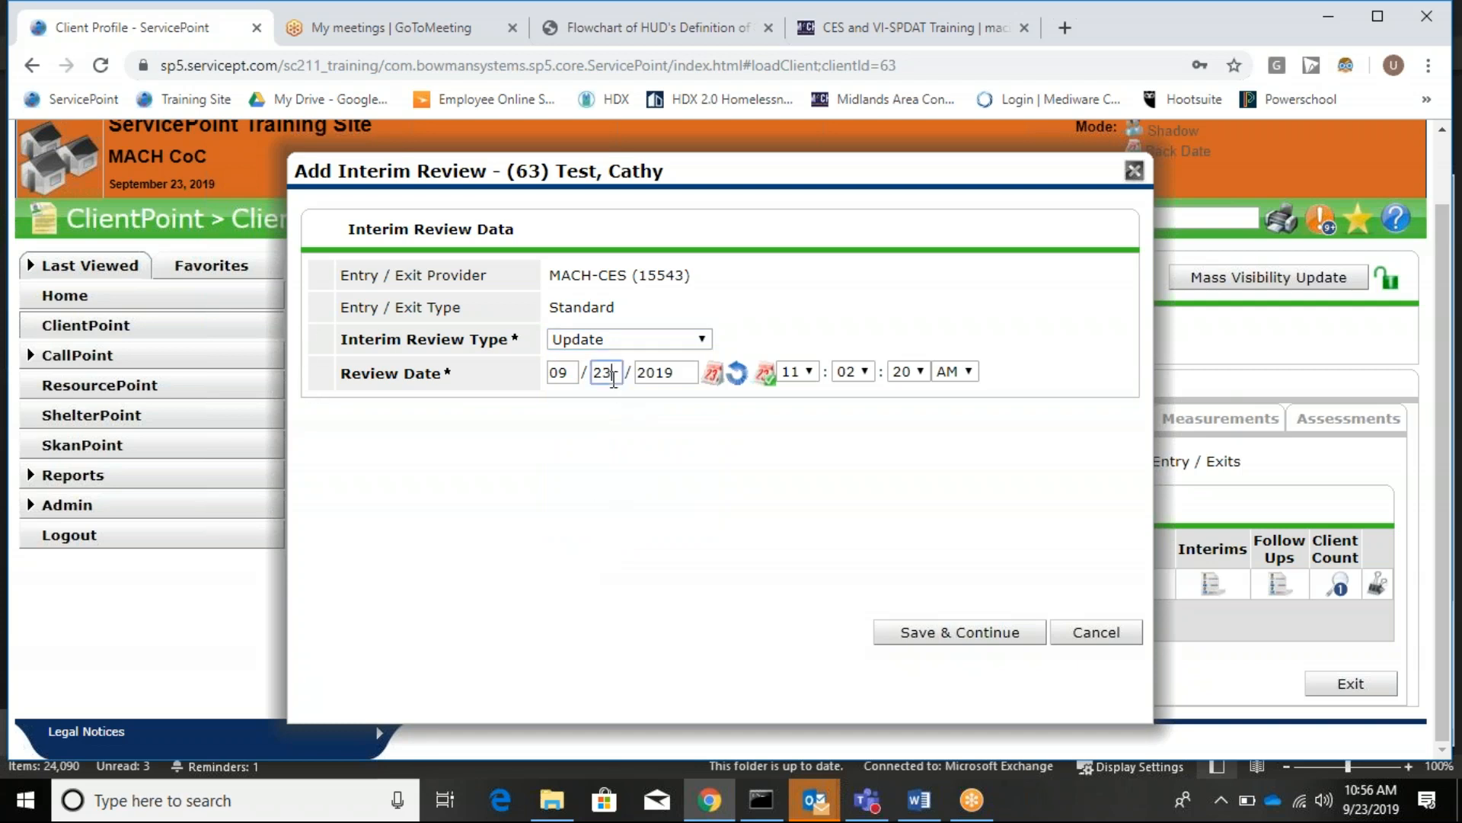
{"action": "key", "text": "BackSpace"}
{"action": "key", "text": "BackSpace"}
{"action": "type", "text": "15"}
{"action": "key", "text": "Tab"}
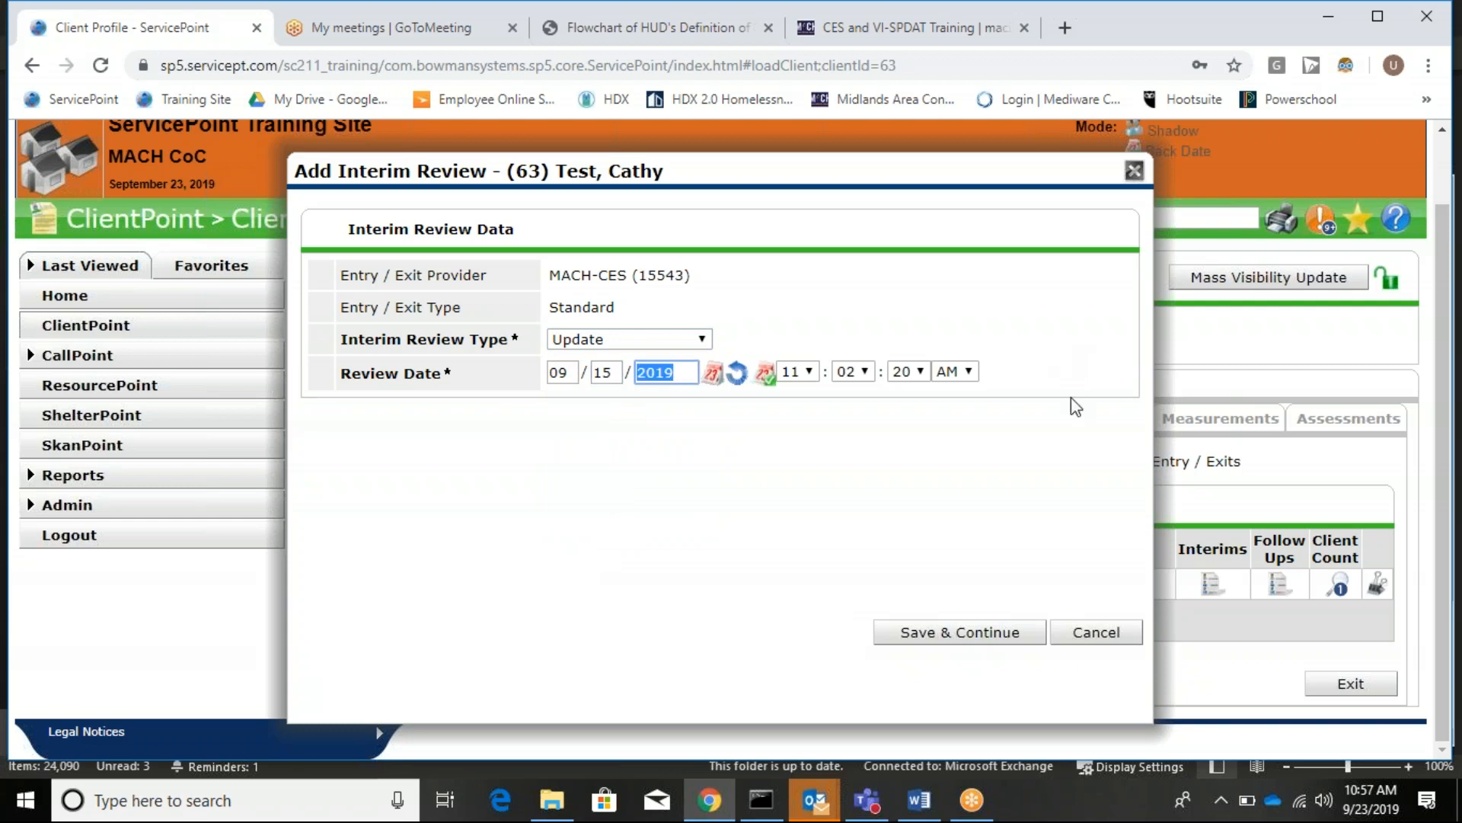
{"action": "left_click", "coordinate": [980, 635]}
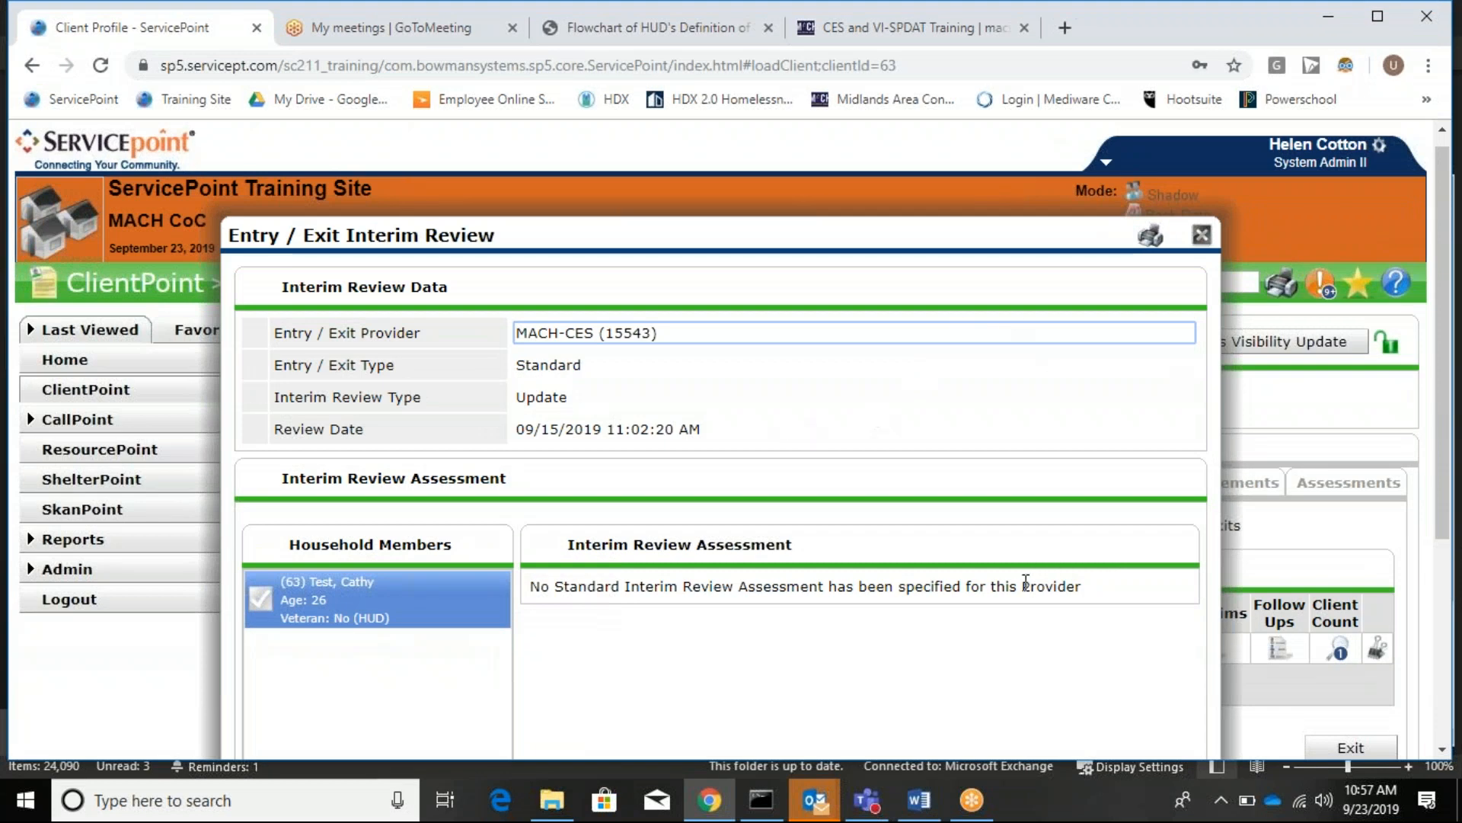
Close the new review's details and the Interim Reviews list.
{"action": "left_click_drag", "start_coordinate": [1021, 584], "coordinate": [738, 465]}
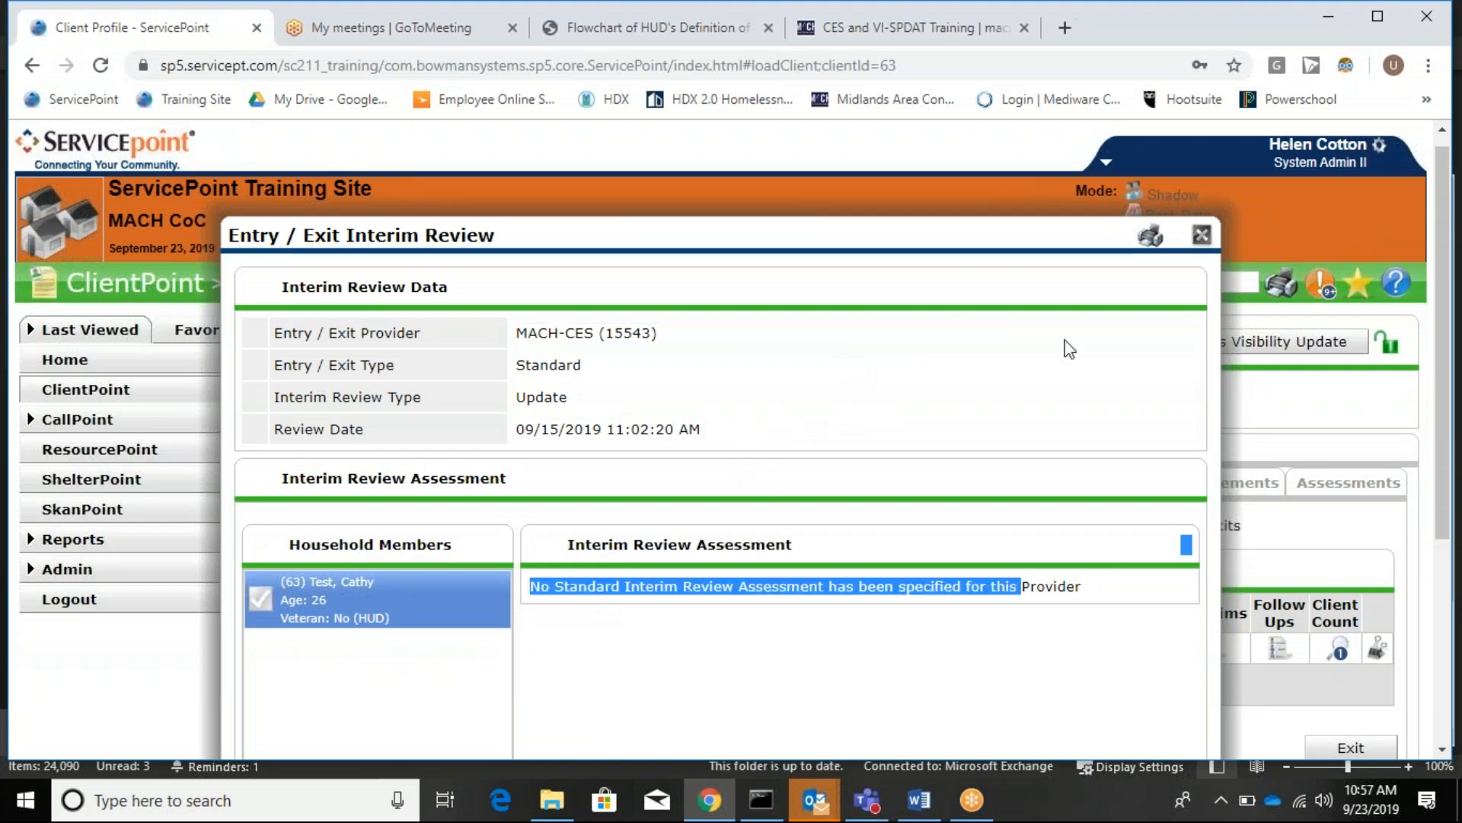
{"action": "left_click", "coordinate": [1064, 511]}
{"action": "scroll", "coordinate": [787, 461], "scroll_direction": "down", "scroll_amount": 3}
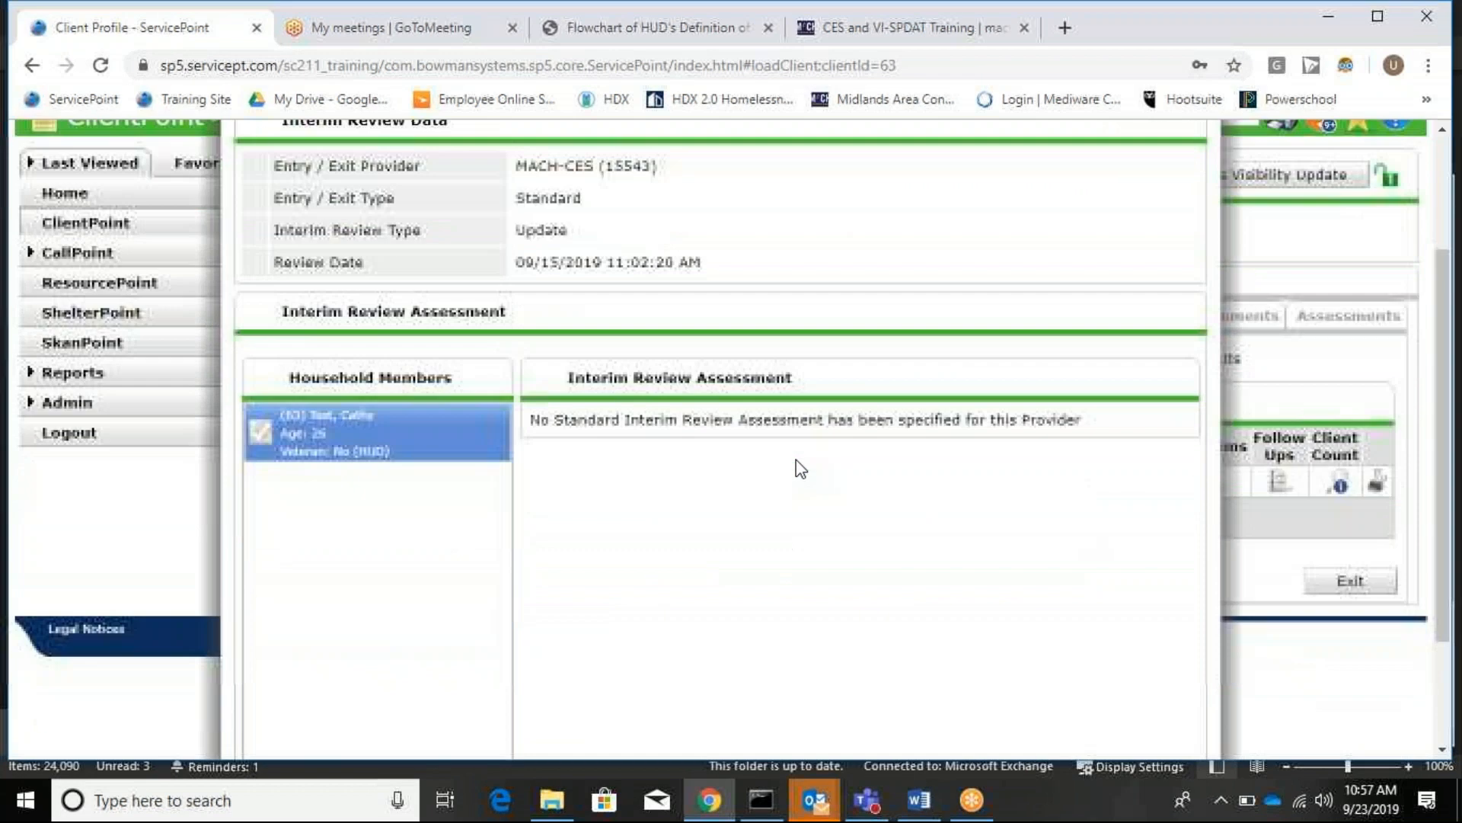
{"action": "scroll", "coordinate": [1227, 326], "scroll_direction": "up", "scroll_amount": 3}
{"action": "left_click", "coordinate": [1202, 250]}
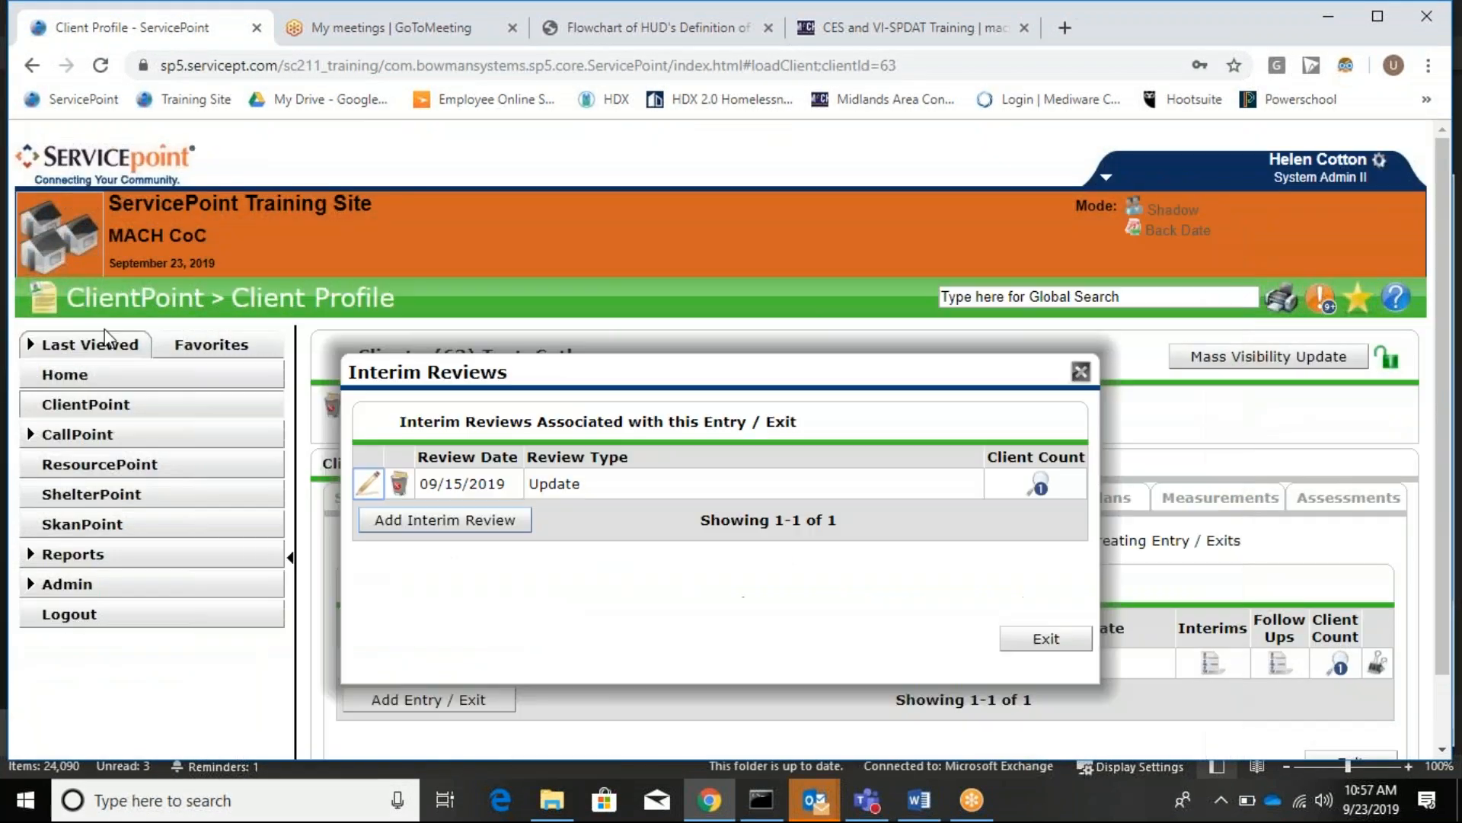
{"action": "left_click", "coordinate": [1046, 639]}
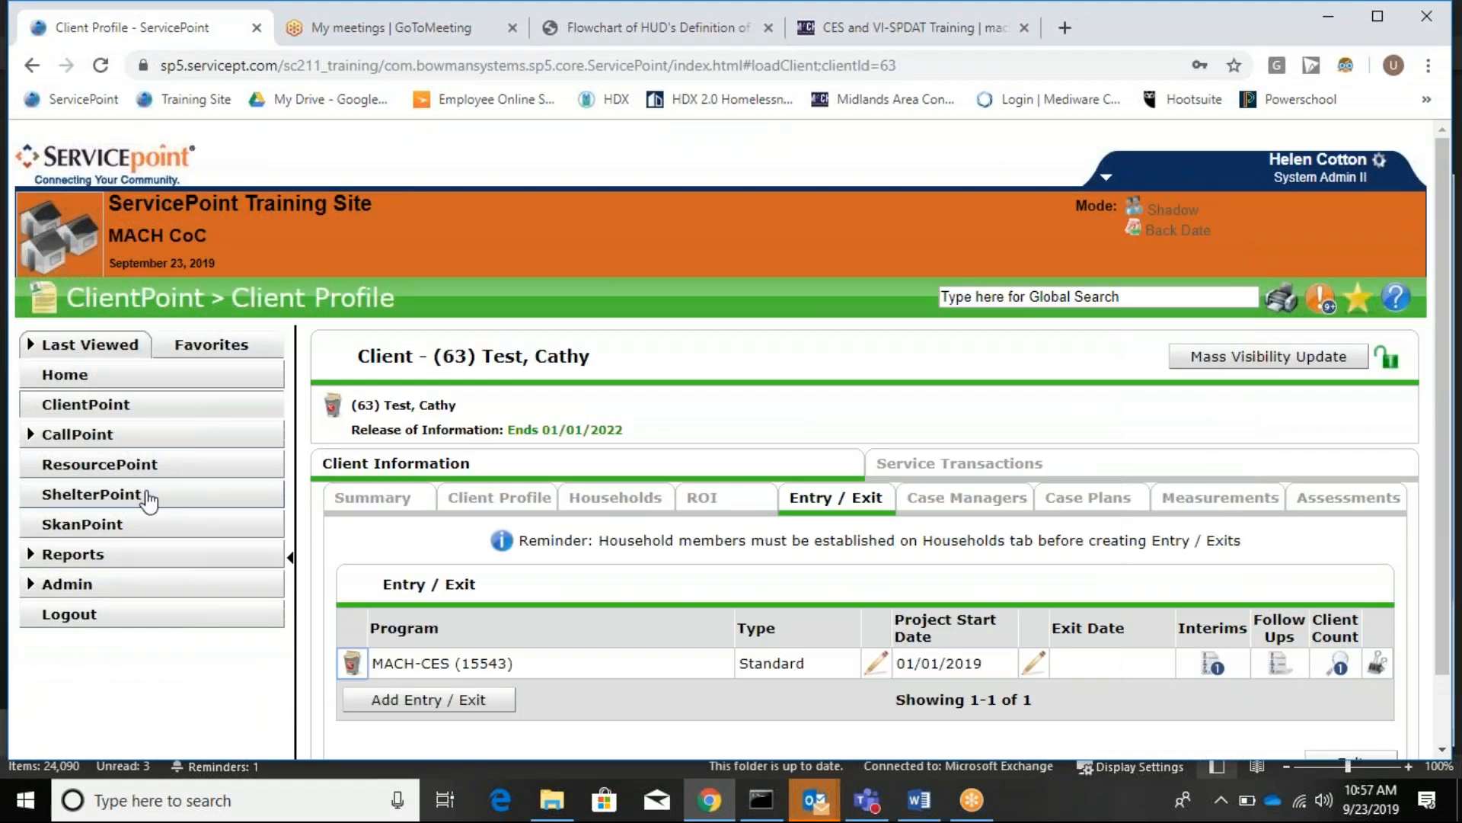
Search Provider Admin for 'mach ces' and open the MACH-CES provider record.
{"action": "left_click", "coordinate": [205, 588]}
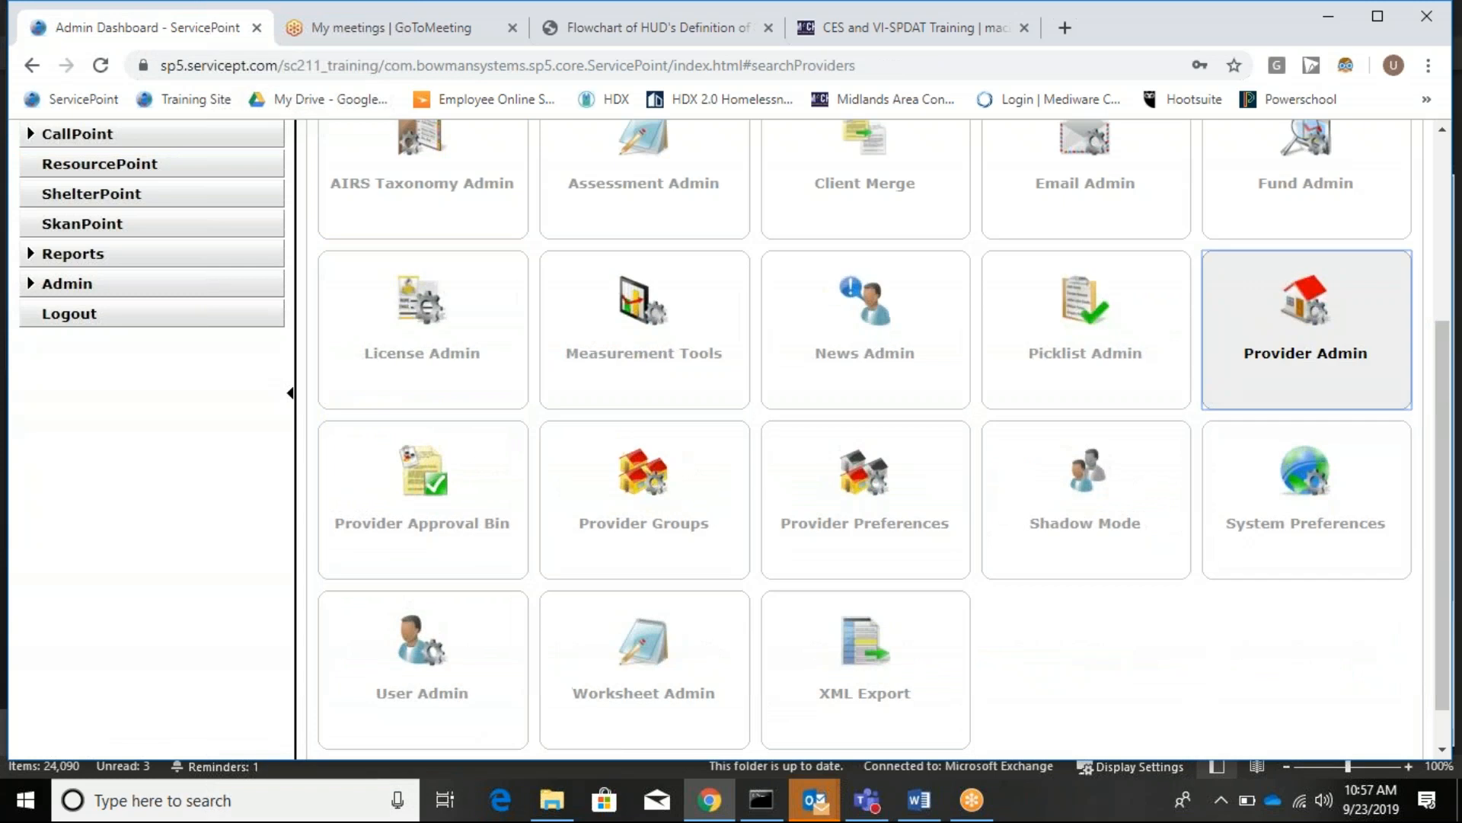
{"action": "left_click", "coordinate": [1244, 346]}
{"action": "type", "text": "mach ces"}
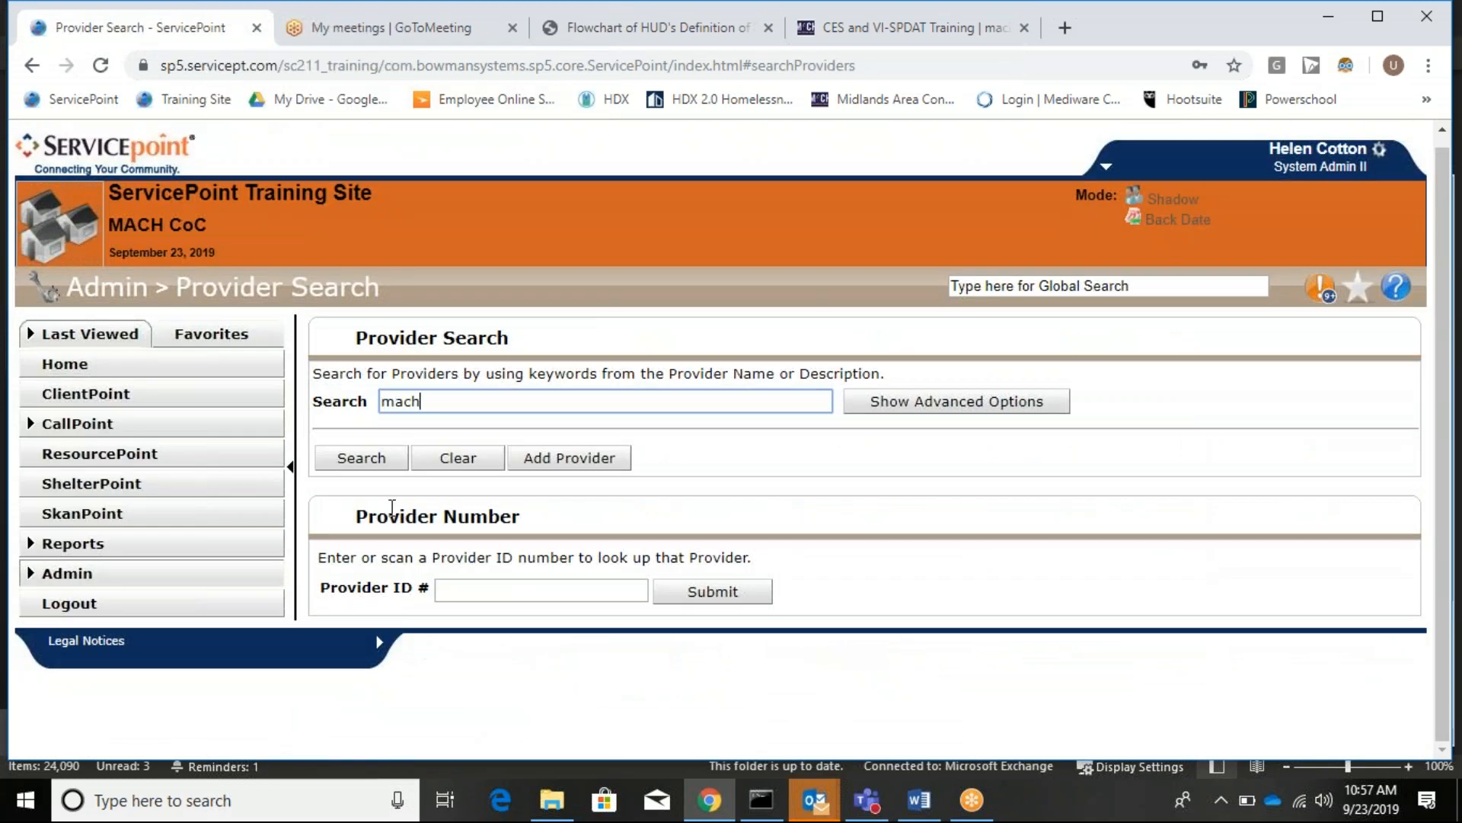
{"action": "key", "text": "Return"}
{"action": "scroll", "coordinate": [1117, 428], "scroll_direction": "down", "scroll_amount": 6}
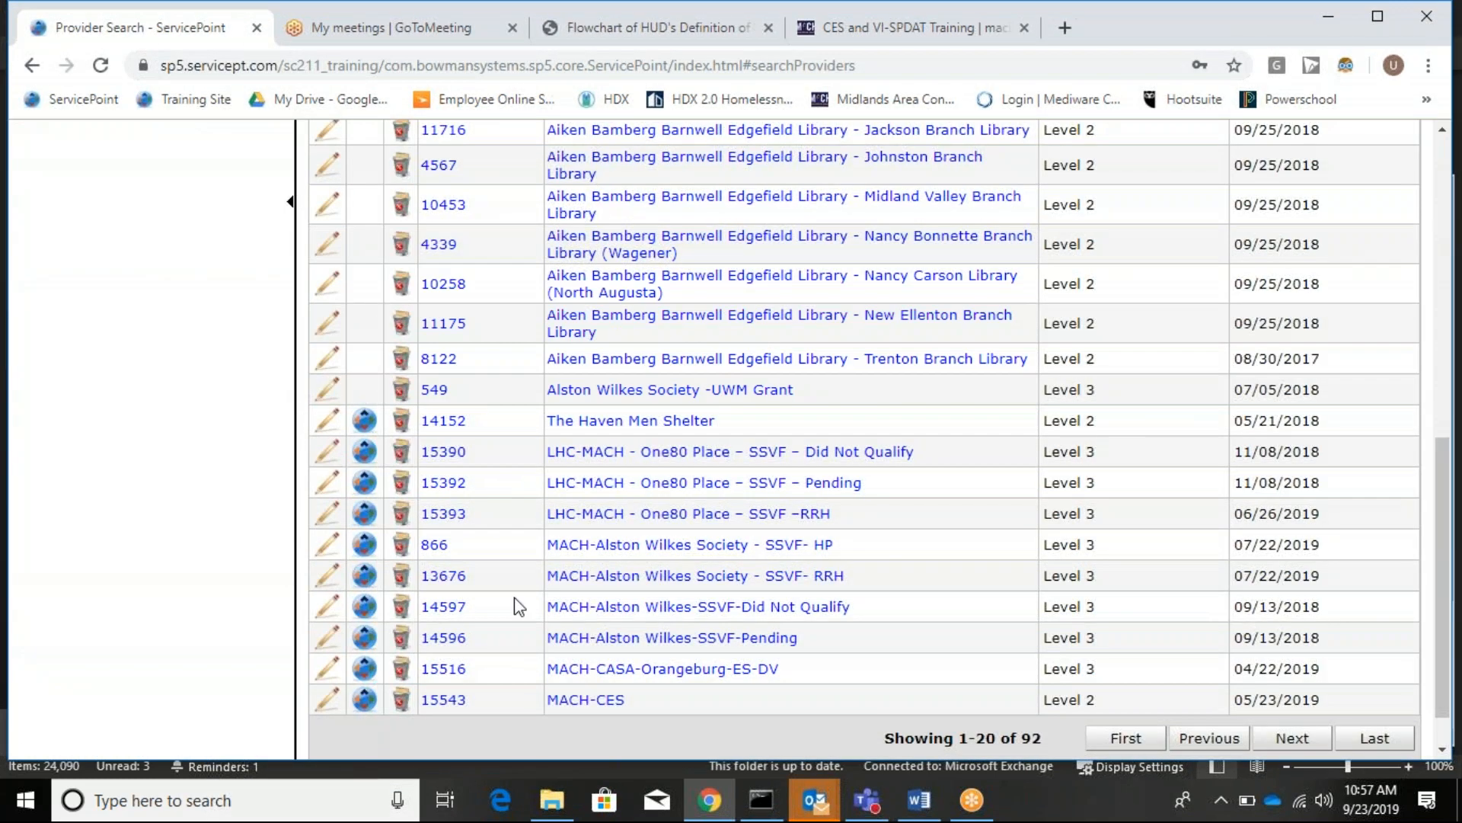
{"action": "left_click", "coordinate": [610, 703]}
{"action": "scroll", "coordinate": [986, 327], "scroll_direction": "up", "scroll_amount": 3}
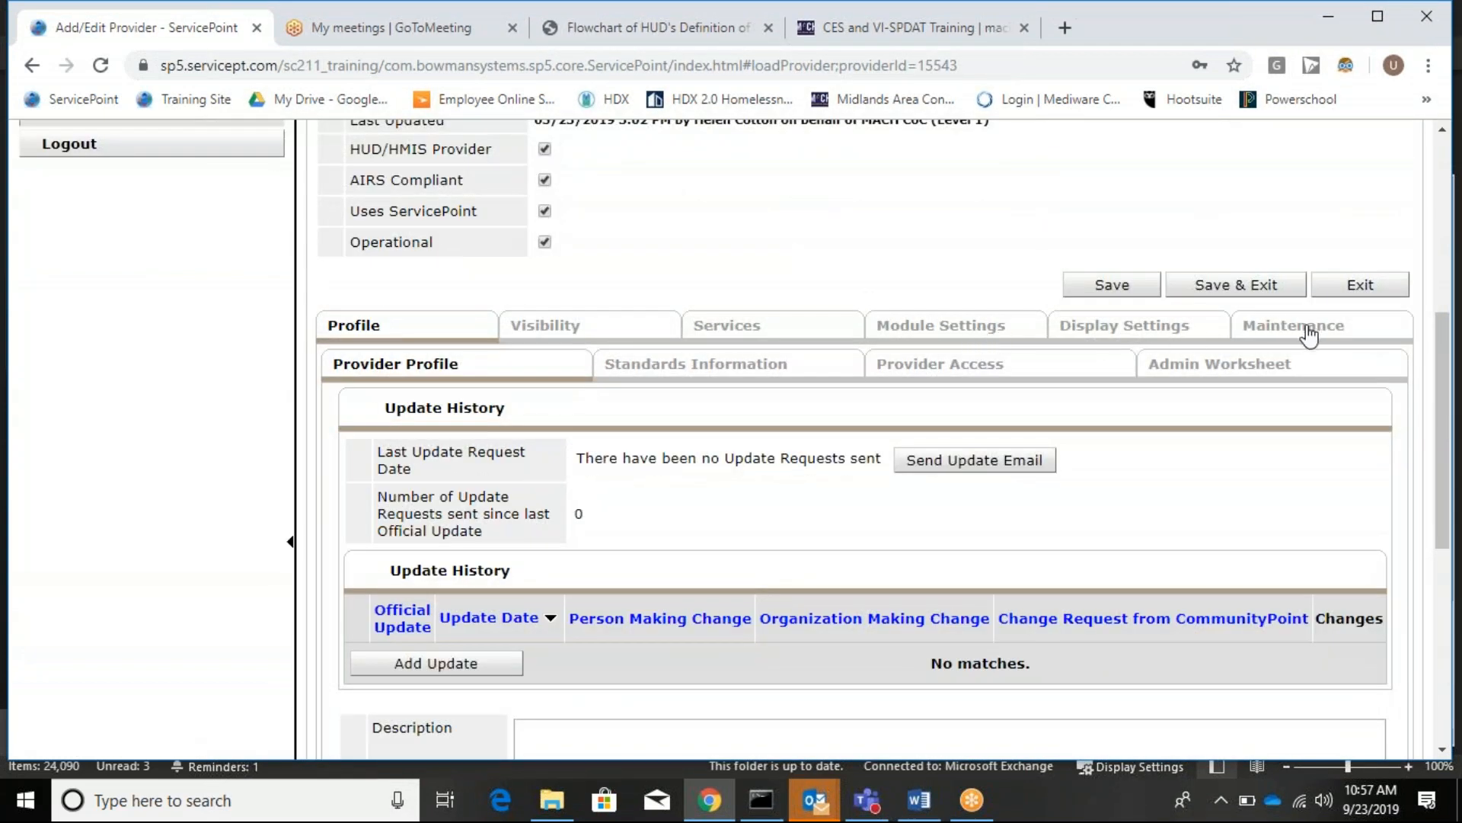
Assign the MACH-Coordinated Entry System assessment to Standard Interim Review and save the provider.
{"action": "left_click", "coordinate": [1181, 340]}
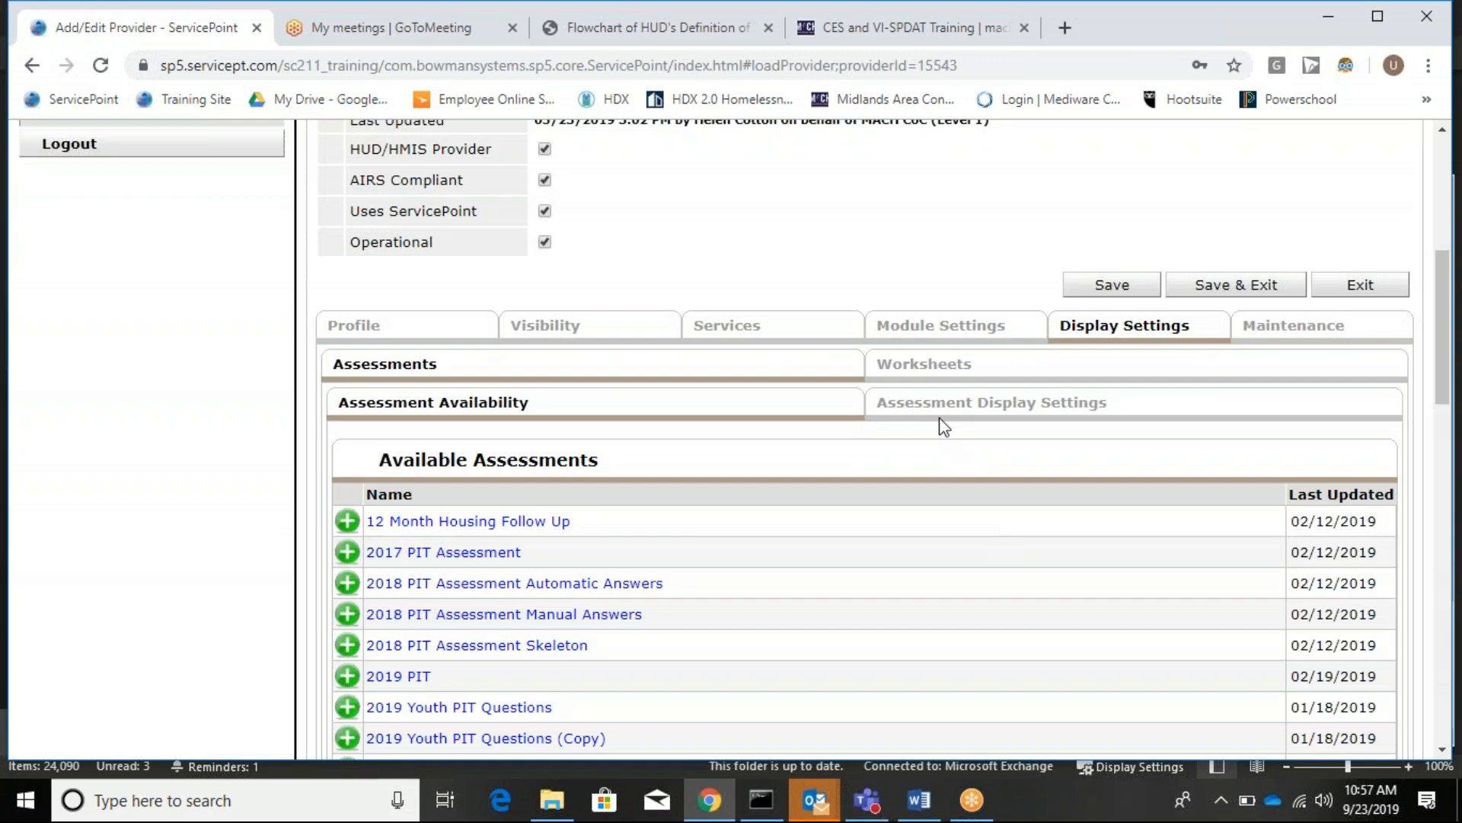
{"action": "left_click", "coordinate": [938, 414]}
{"action": "scroll", "coordinate": [543, 636], "scroll_direction": "down", "scroll_amount": 9}
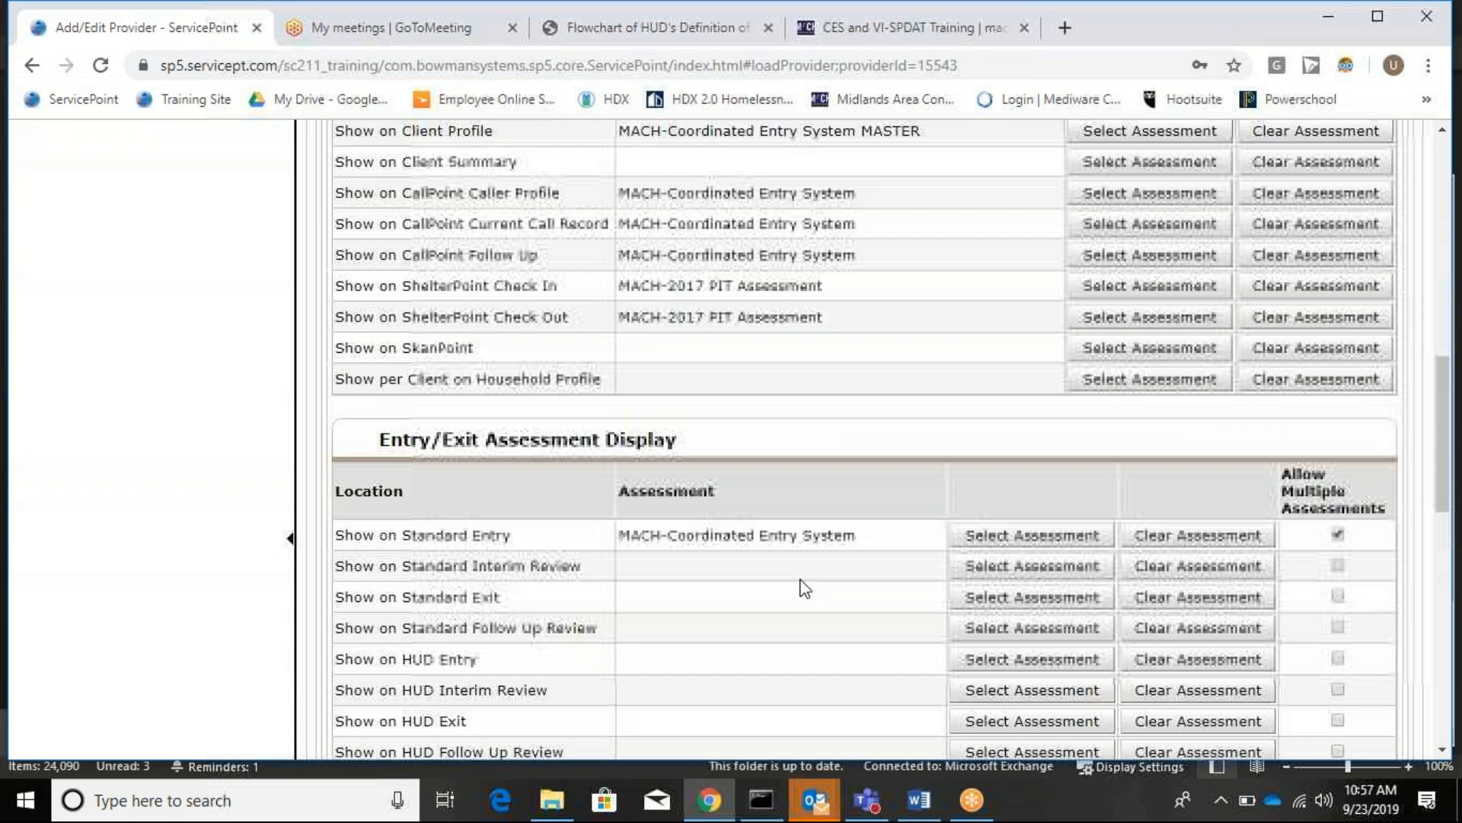
{"action": "left_click", "coordinate": [1032, 565]}
{"action": "type", "text": "mach co"}
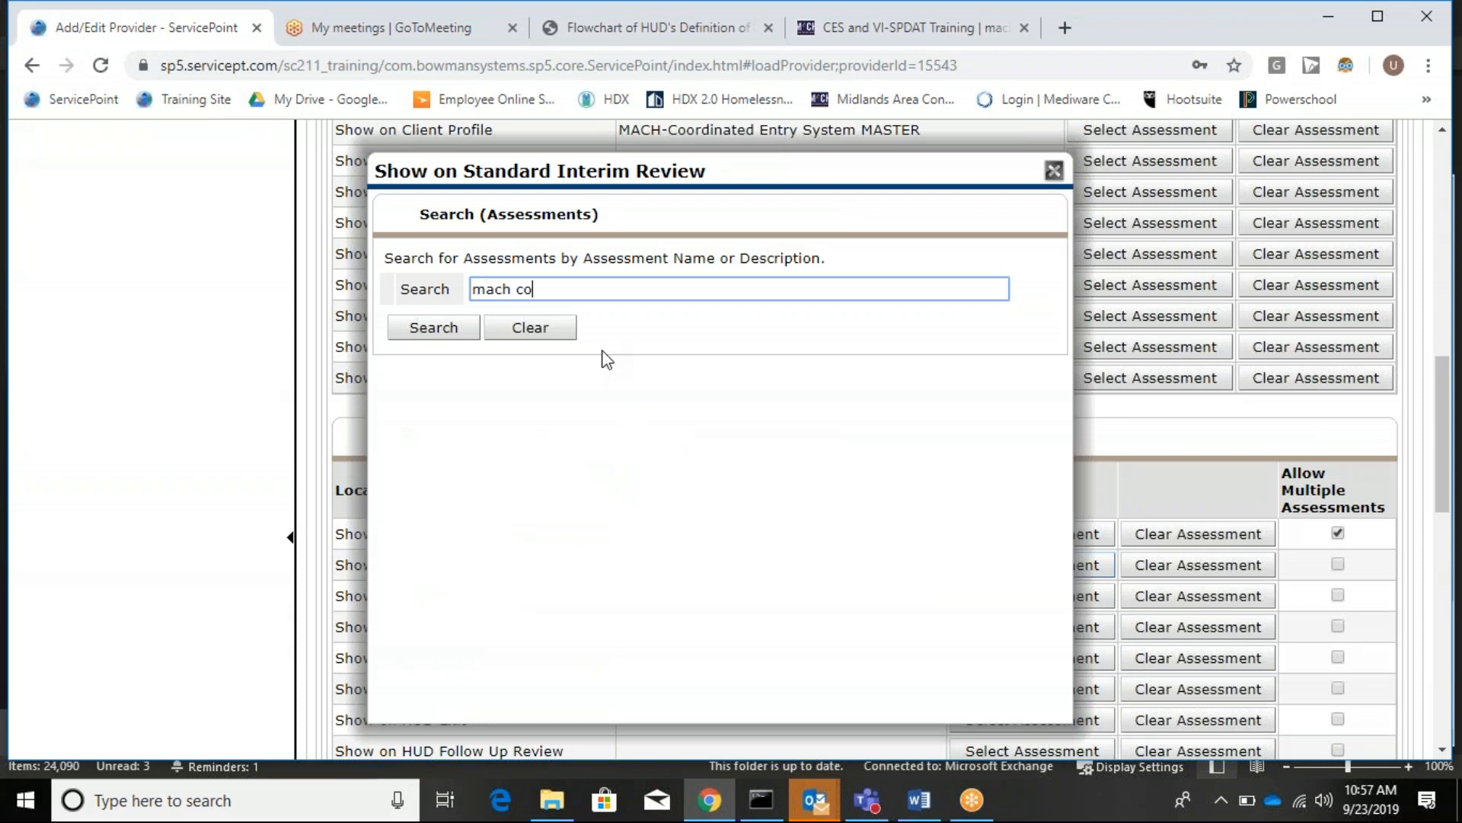
{"action": "type", "text": "ordinated entry system"}
{"action": "key", "text": "Return"}
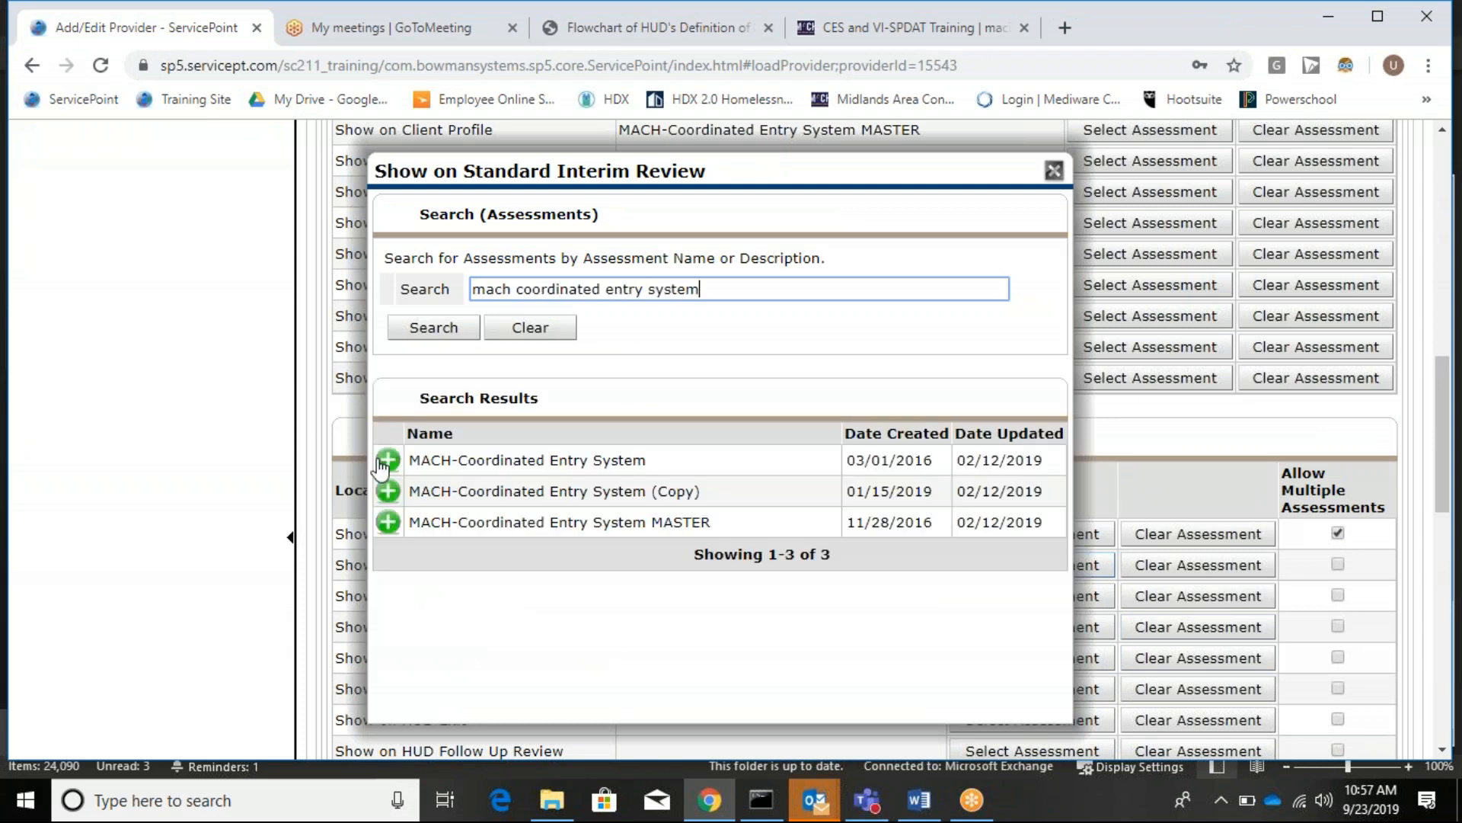
{"action": "left_click", "coordinate": [388, 460]}
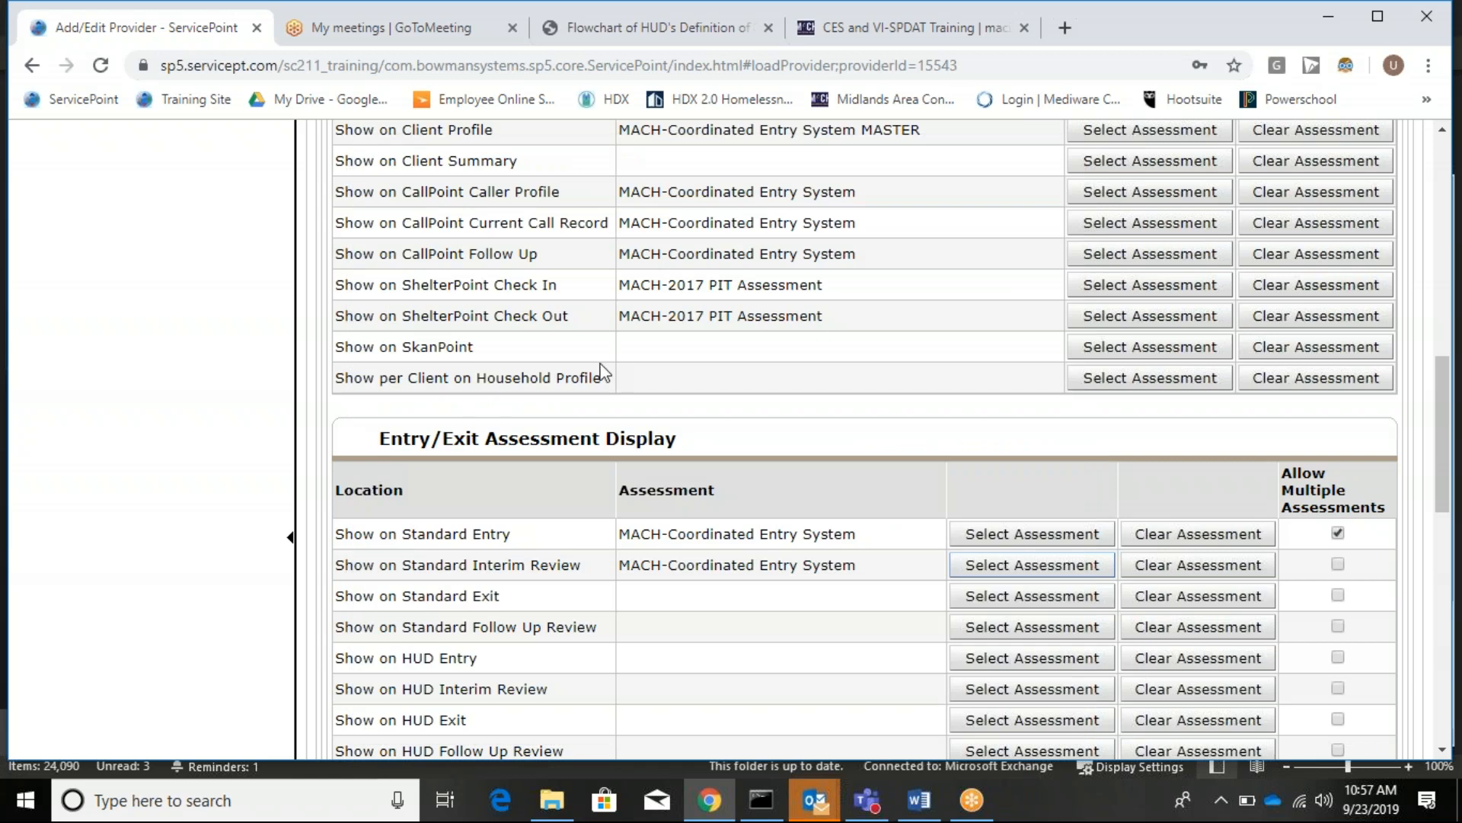
{"action": "scroll", "coordinate": [1063, 333], "scroll_direction": "up", "scroll_amount": 10}
{"action": "scroll", "coordinate": [1217, 421], "scroll_direction": "down", "scroll_amount": 4}
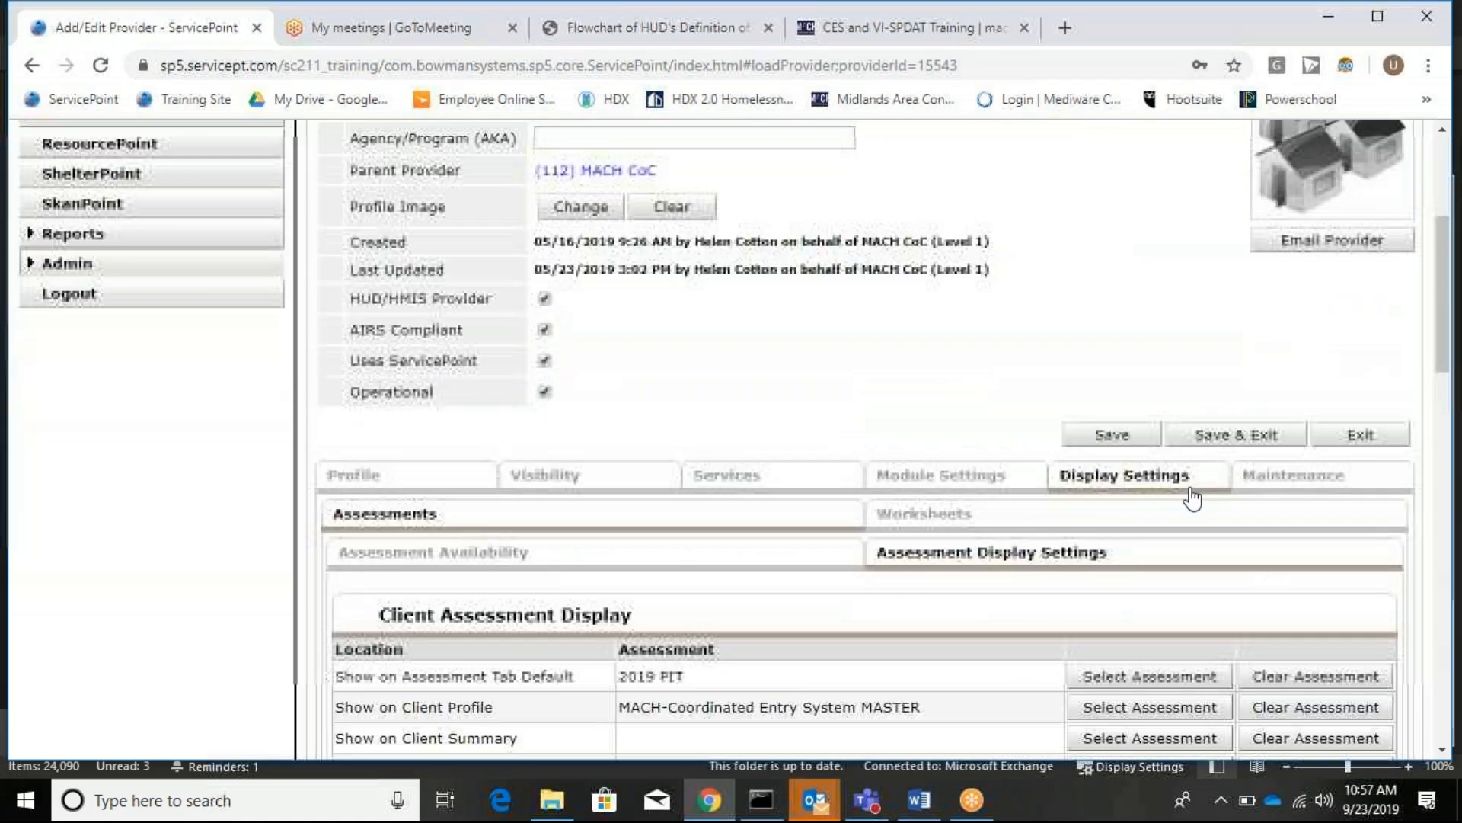
{"action": "left_click", "coordinate": [1224, 434]}
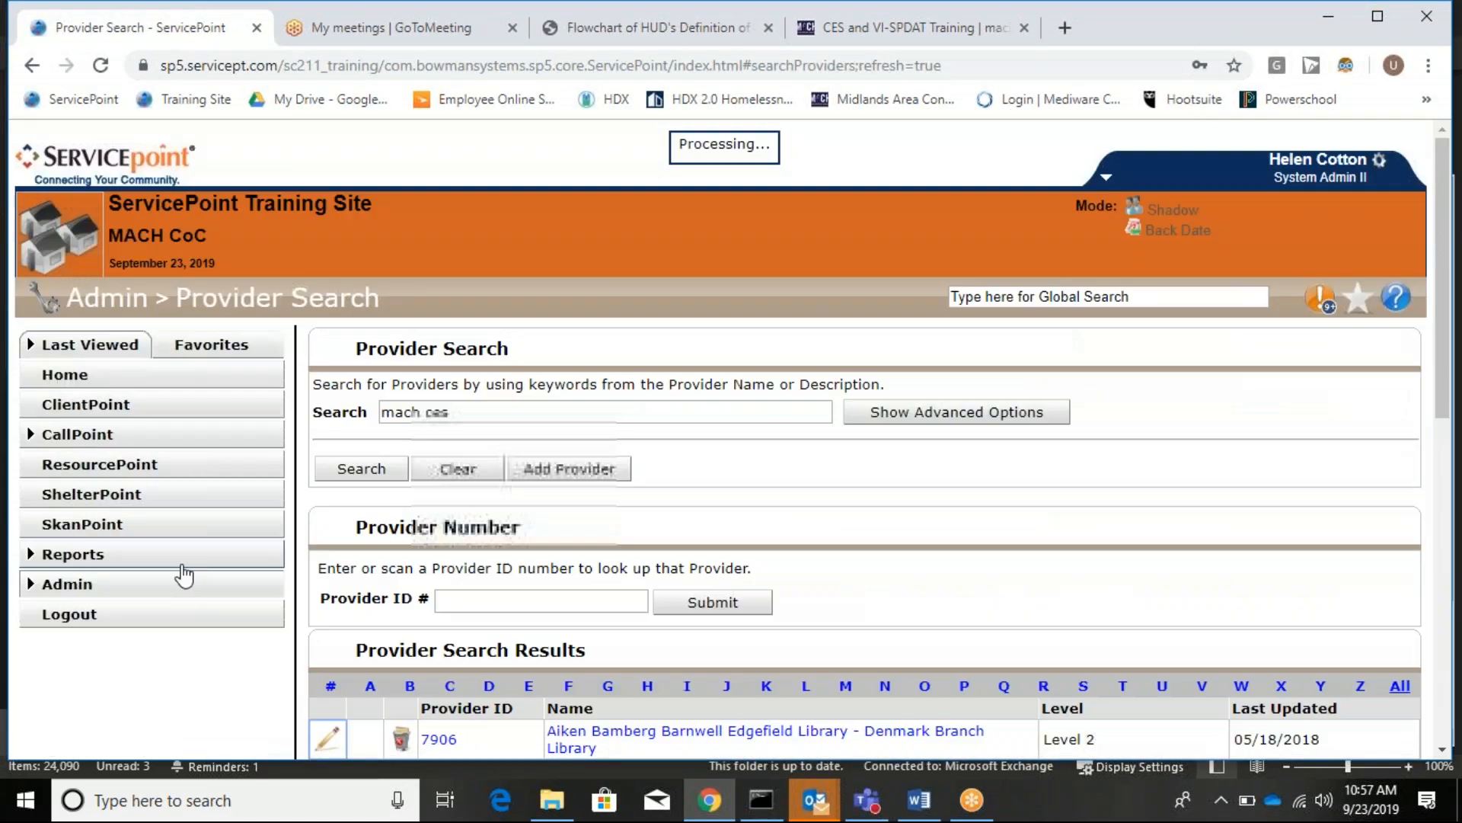
Return to the client's Entry/Exit records and open the 09/15/2019 Update review's assessment form.
{"action": "left_click", "coordinate": [196, 418]}
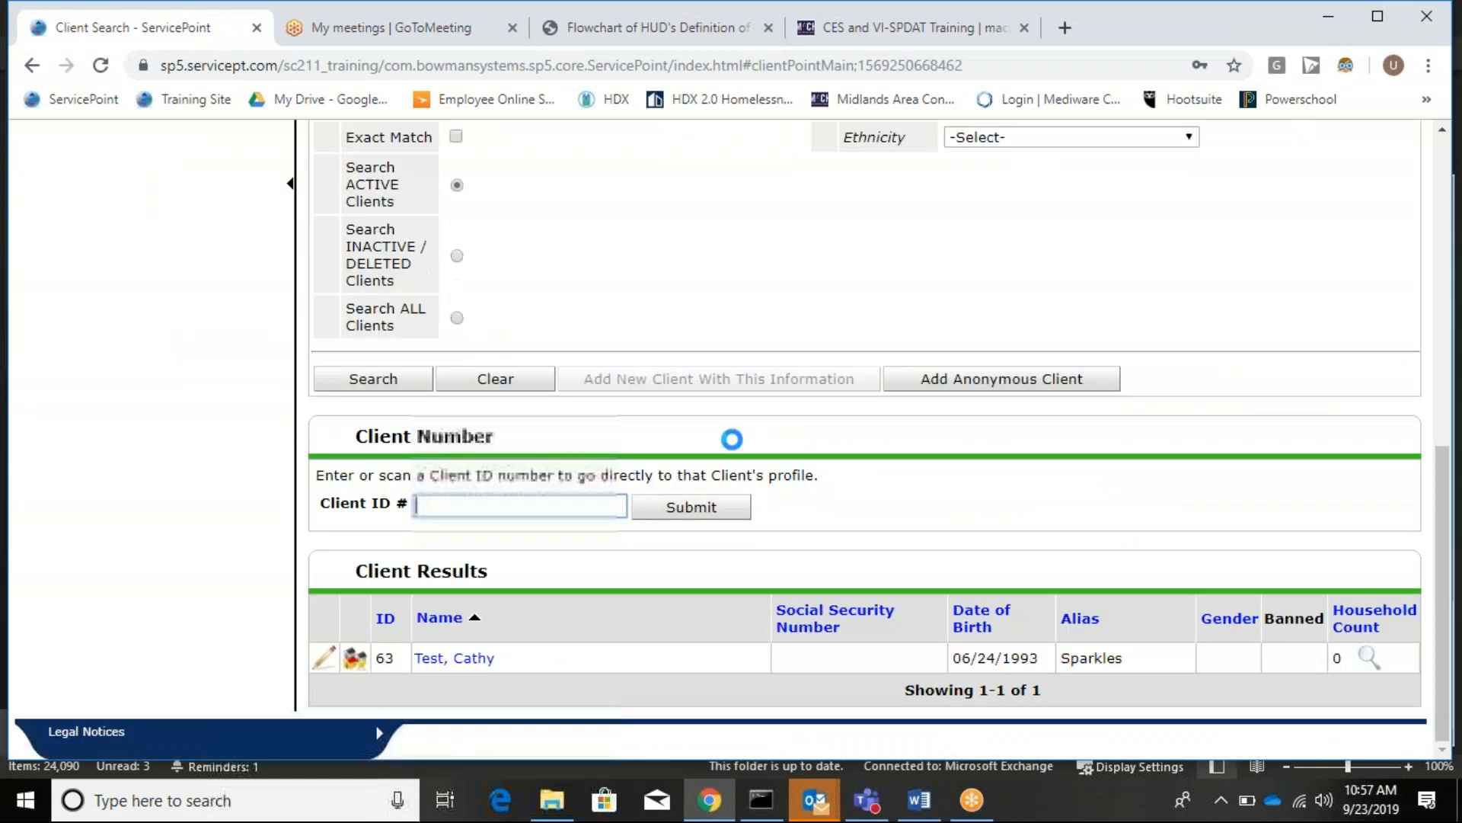
{"action": "left_click", "coordinate": [467, 669]}
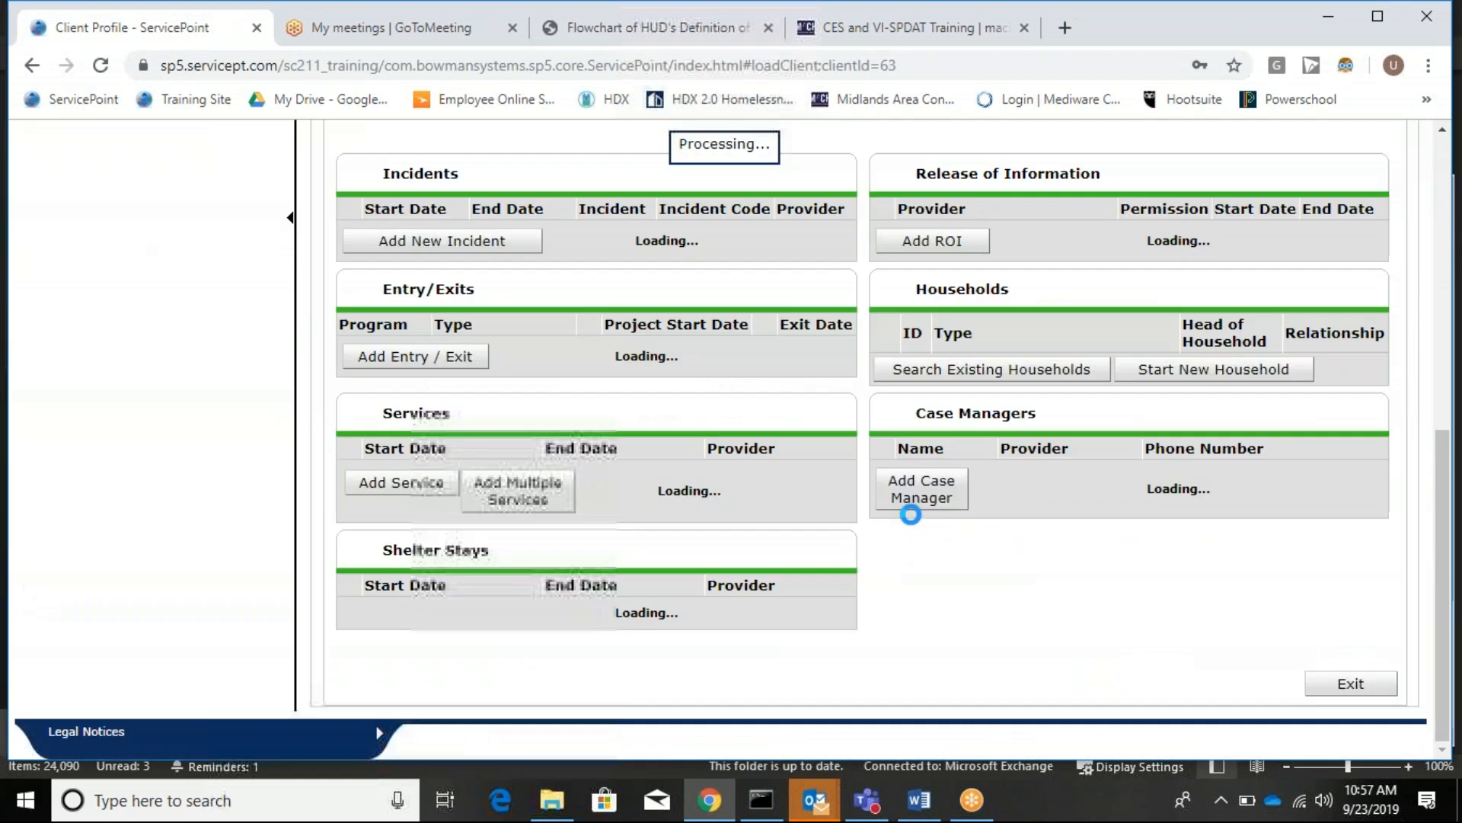
{"action": "left_click", "coordinate": [901, 544]}
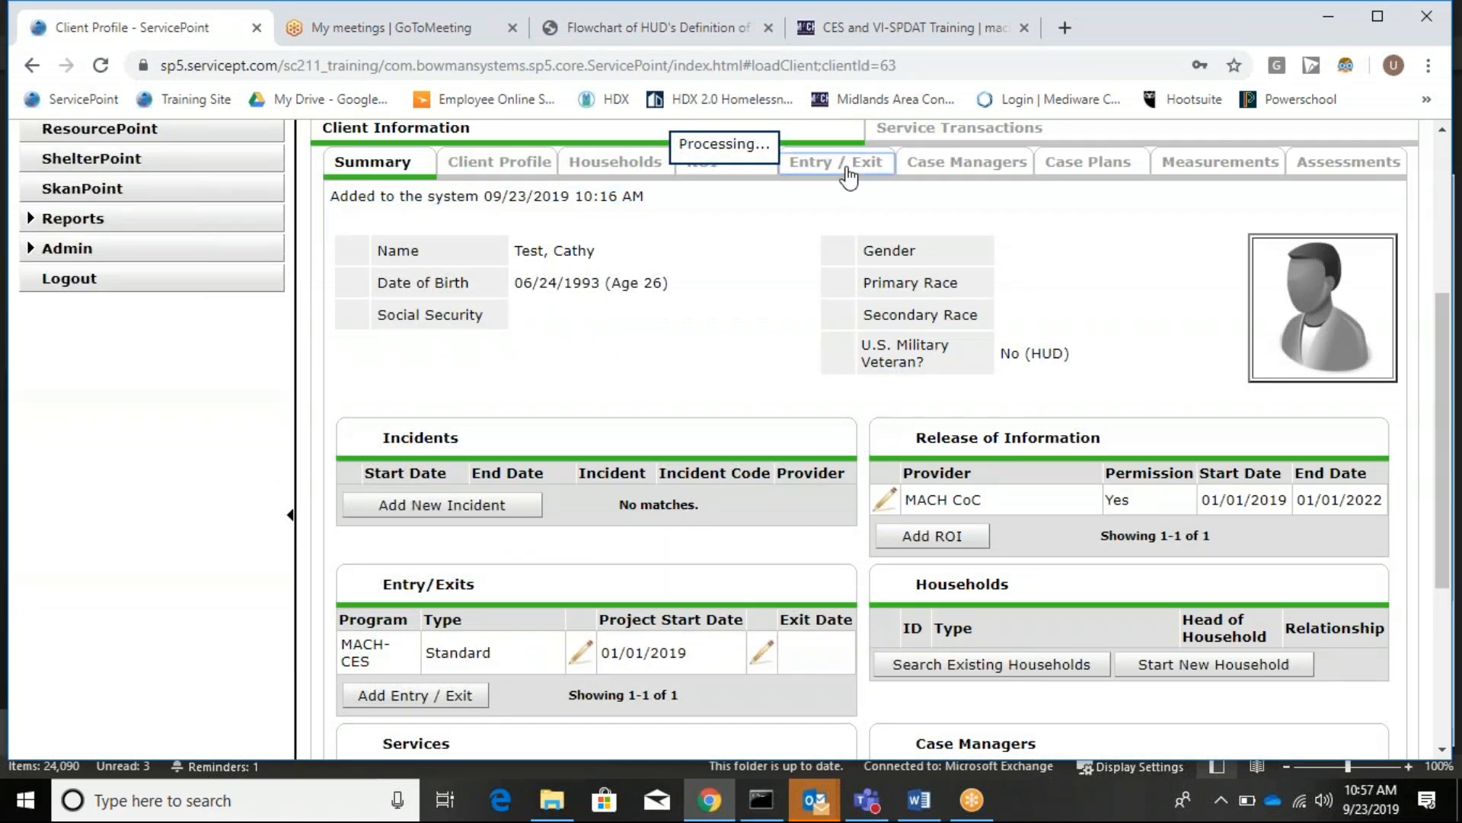
{"action": "left_click", "coordinate": [844, 169]}
{"action": "left_click", "coordinate": [1213, 587]}
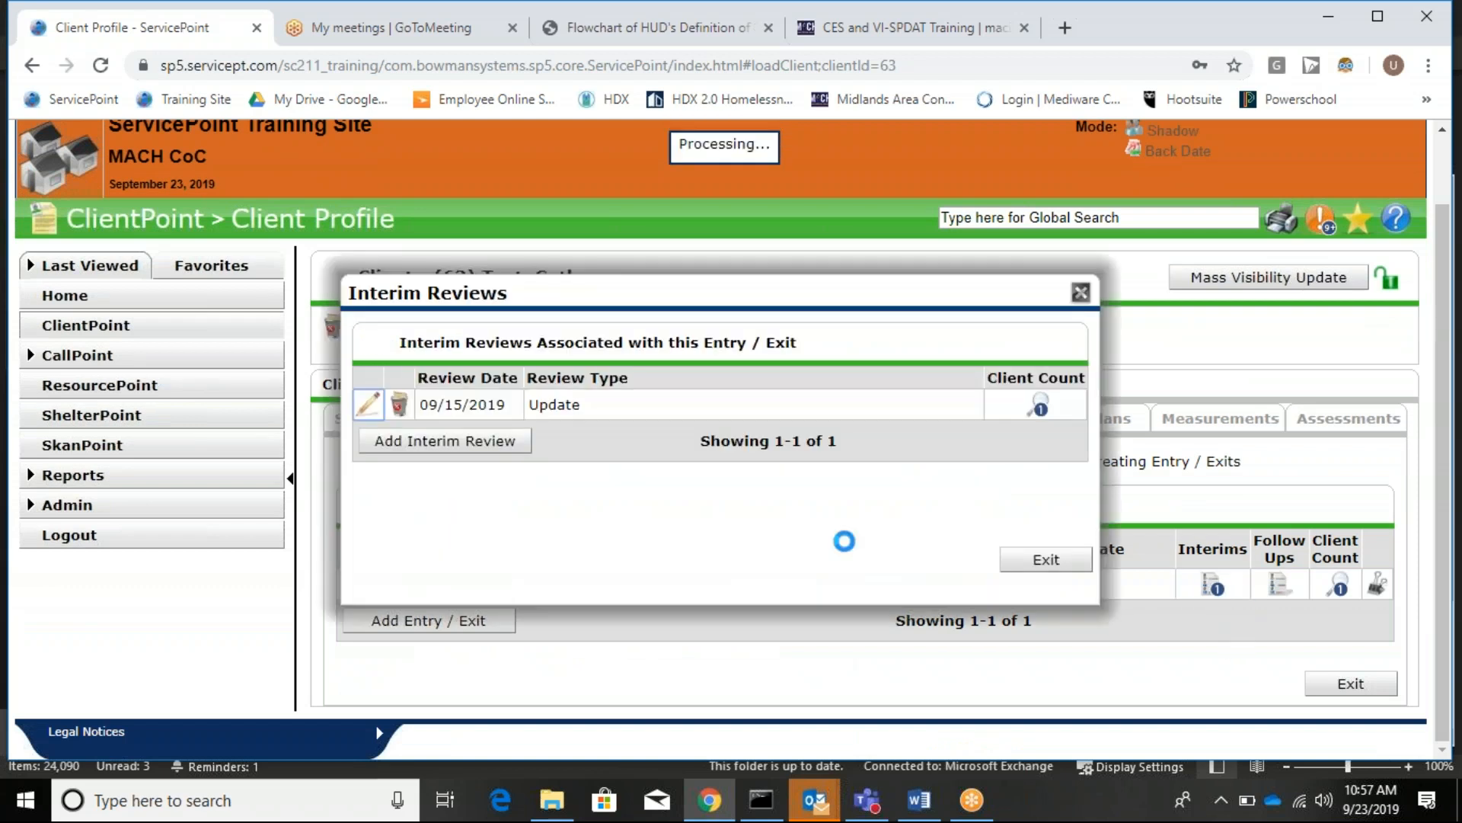
{"action": "left_click", "coordinate": [368, 407]}
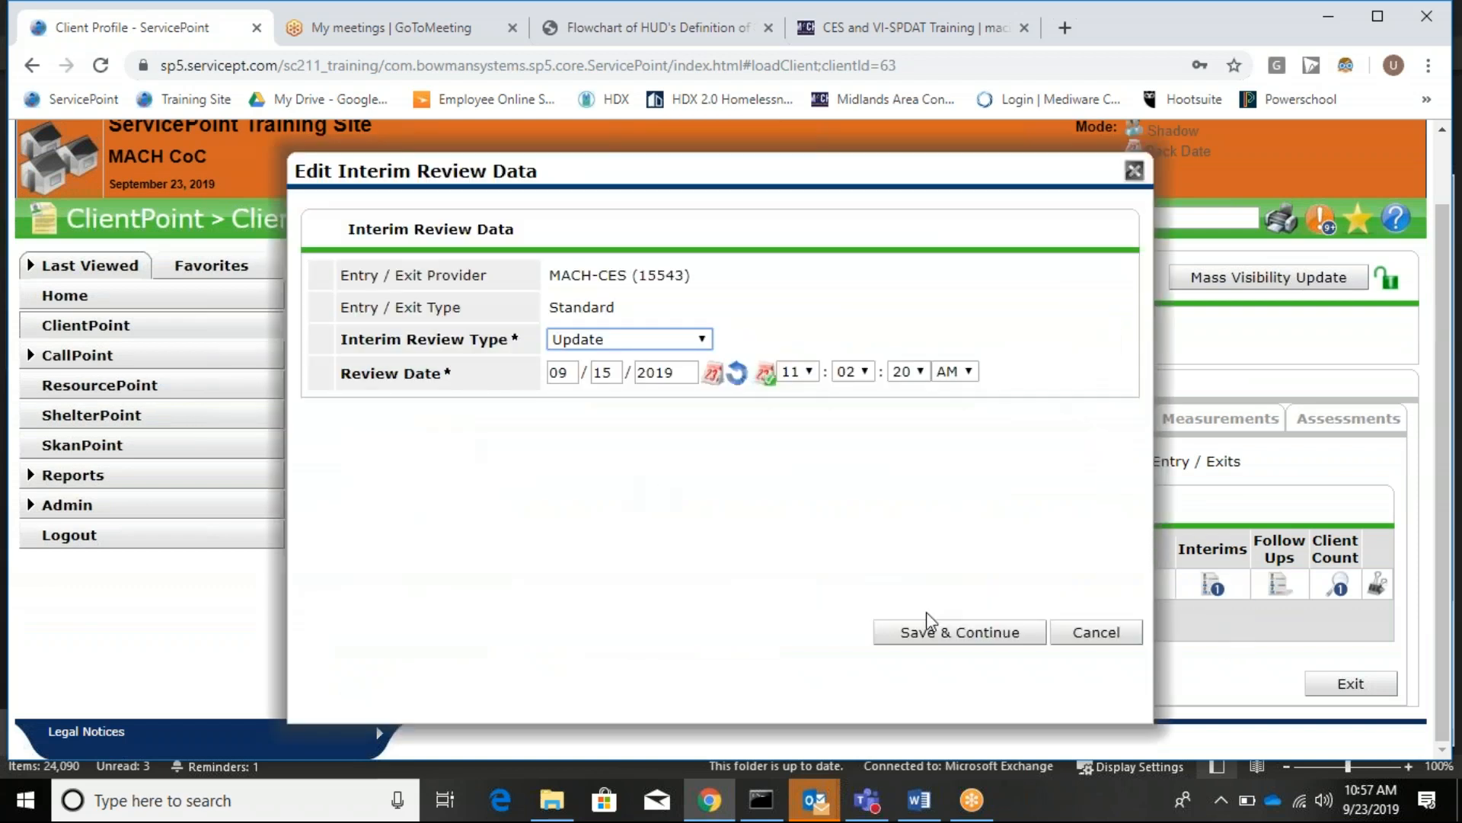
{"action": "left_click", "coordinate": [967, 632]}
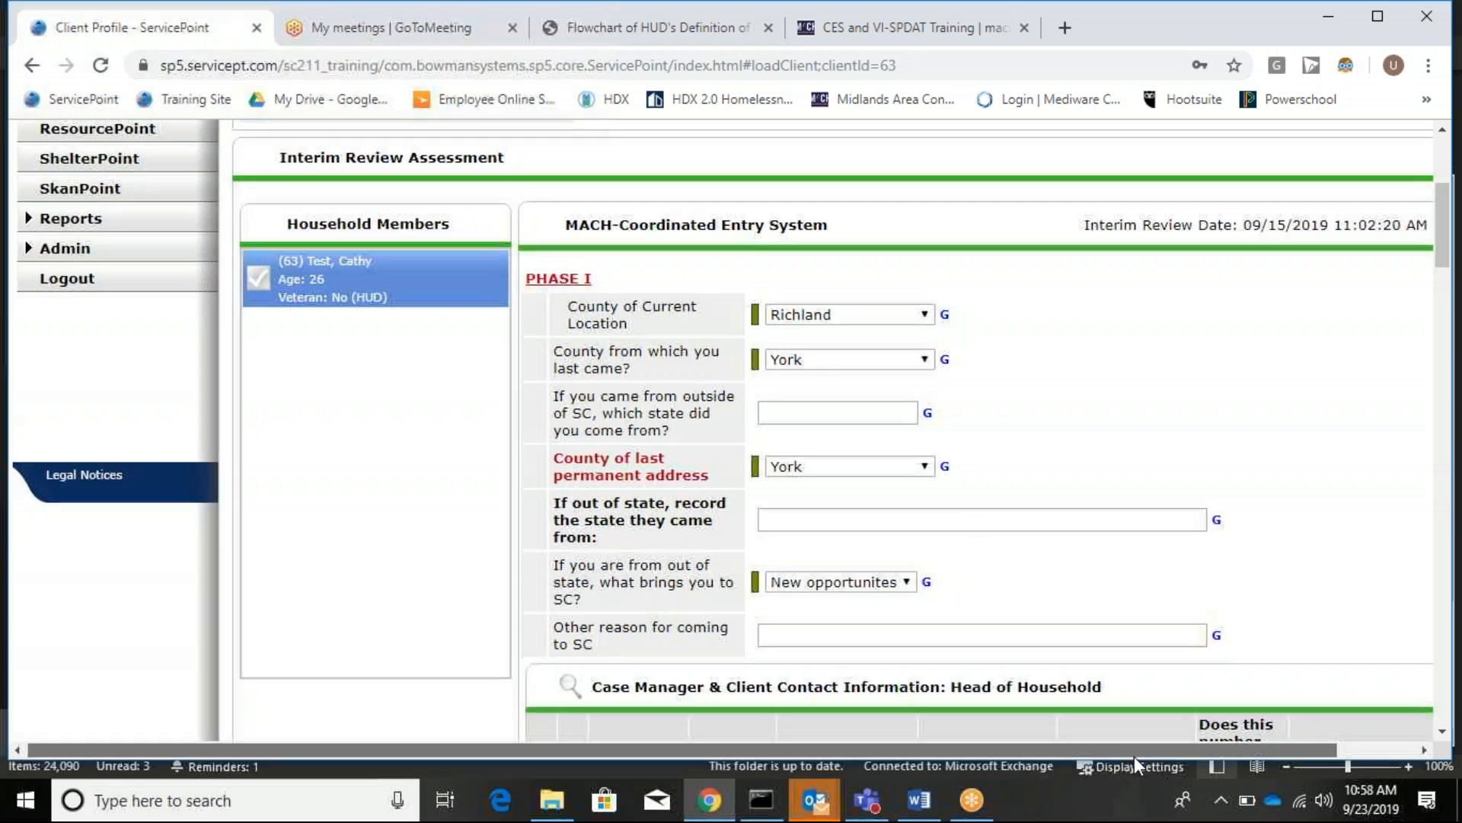
Swap the counties: current location becomes York, county last came from becomes Richland.
{"action": "left_click_drag", "start_coordinate": [1135, 752], "coordinate": [1222, 754]}
{"action": "scroll", "coordinate": [1265, 465], "scroll_direction": "down", "scroll_amount": 3}
{"action": "scroll", "coordinate": [1295, 449], "scroll_direction": "up", "scroll_amount": 1}
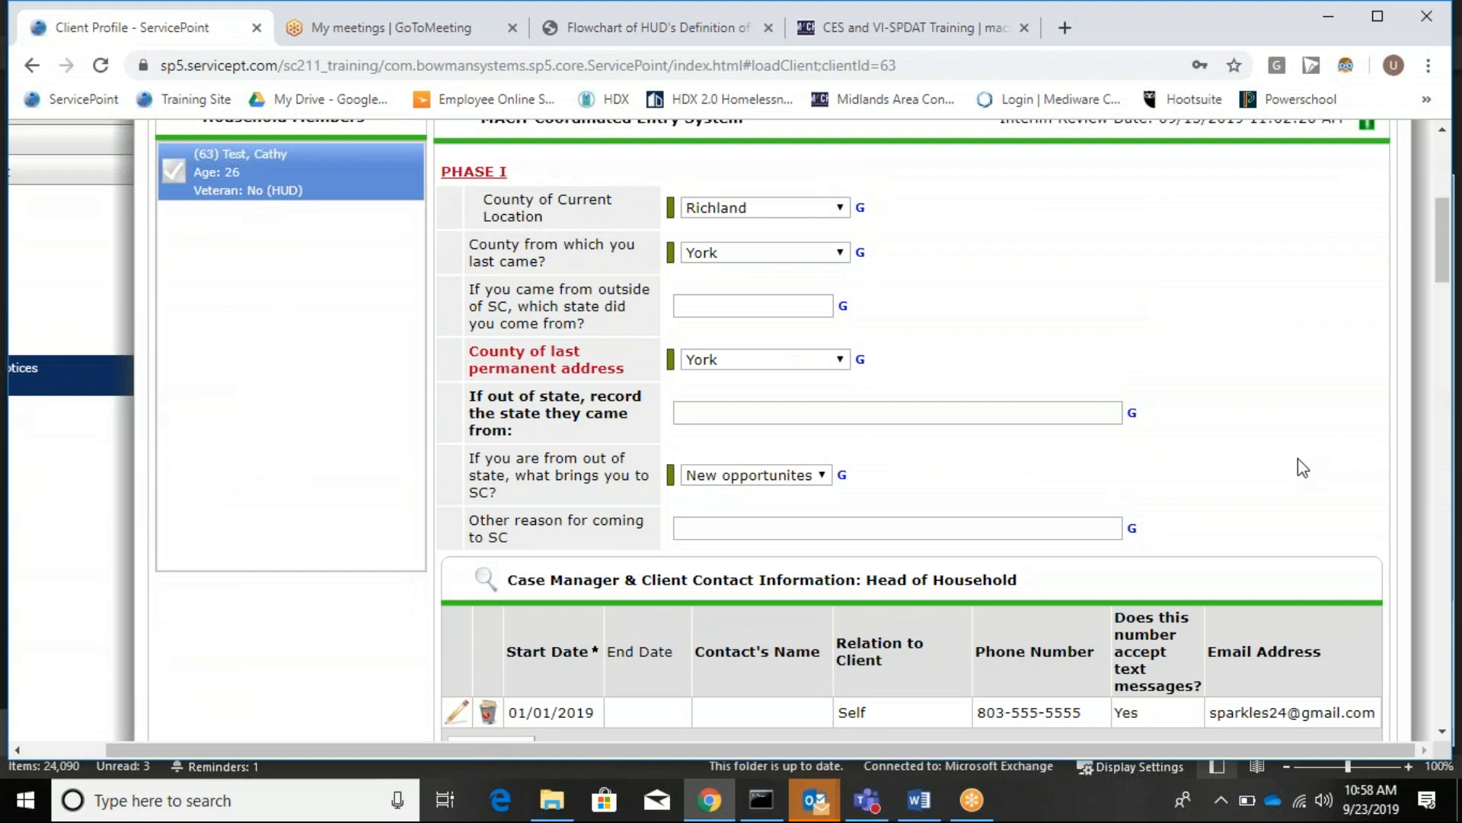
{"action": "left_click", "coordinate": [743, 216]}
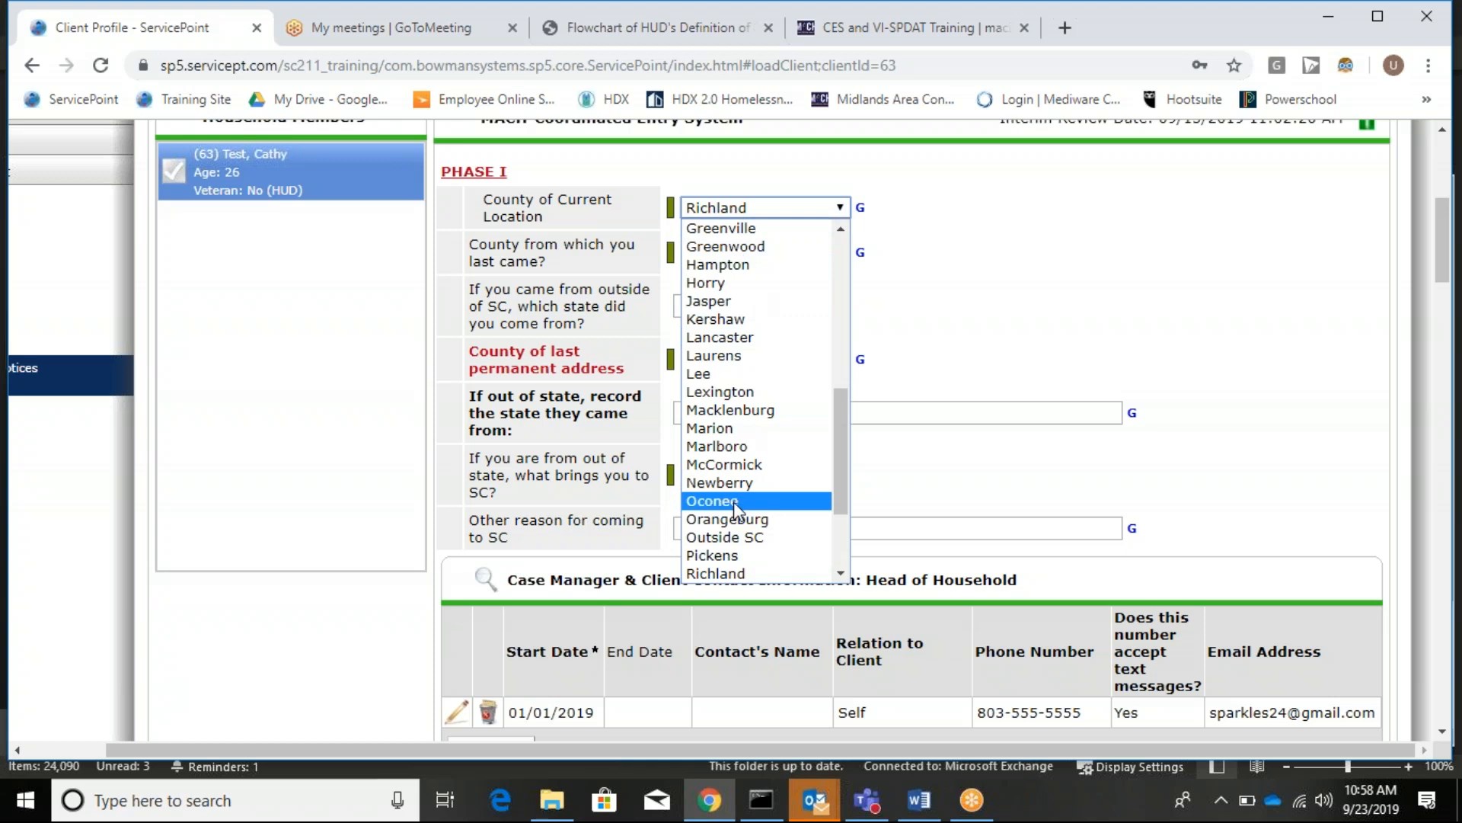
{"action": "scroll", "coordinate": [735, 503], "scroll_direction": "down", "scroll_amount": 3}
{"action": "left_click", "coordinate": [725, 575]}
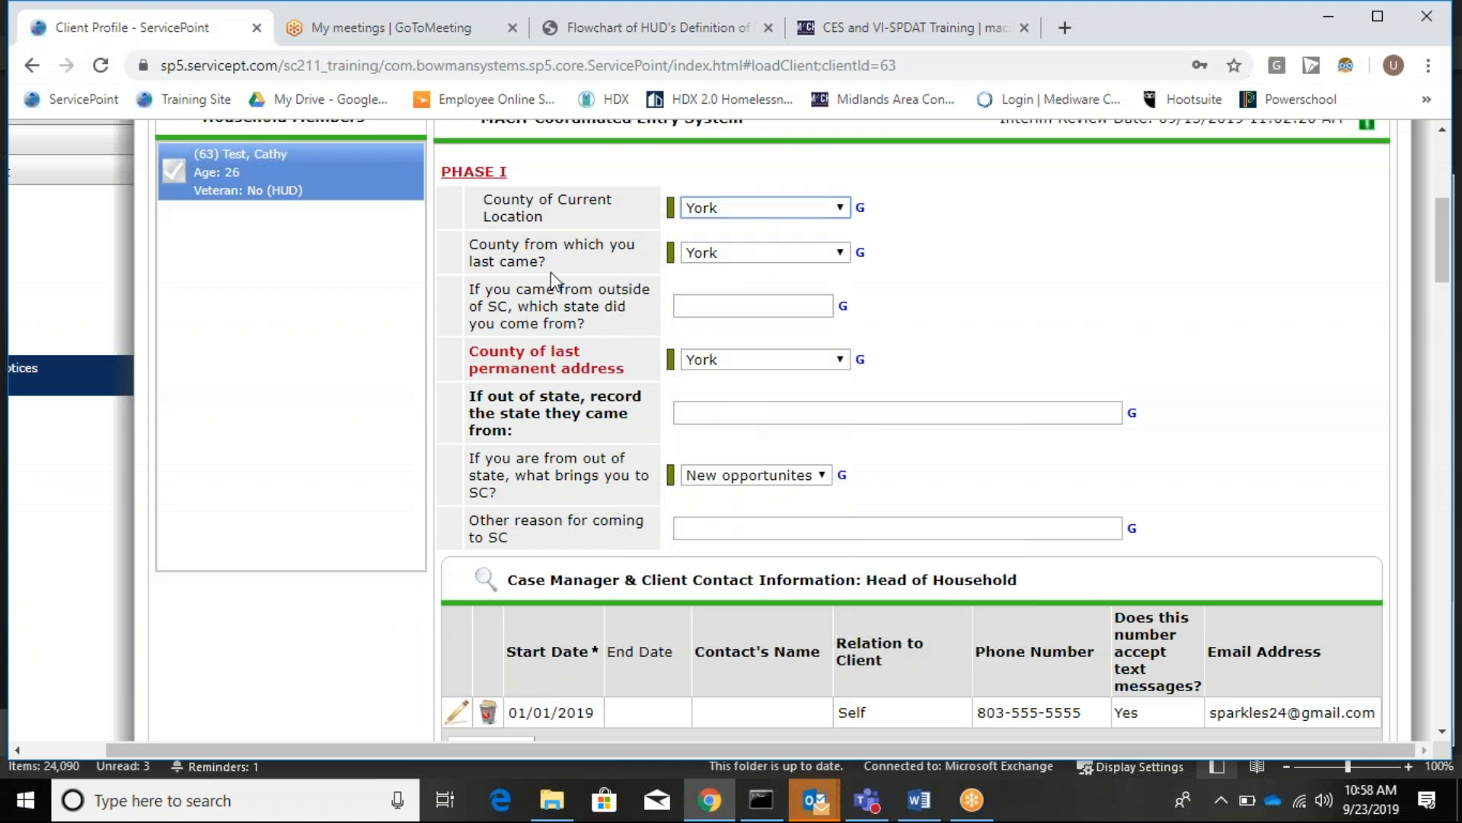
{"action": "left_click", "coordinate": [741, 258]}
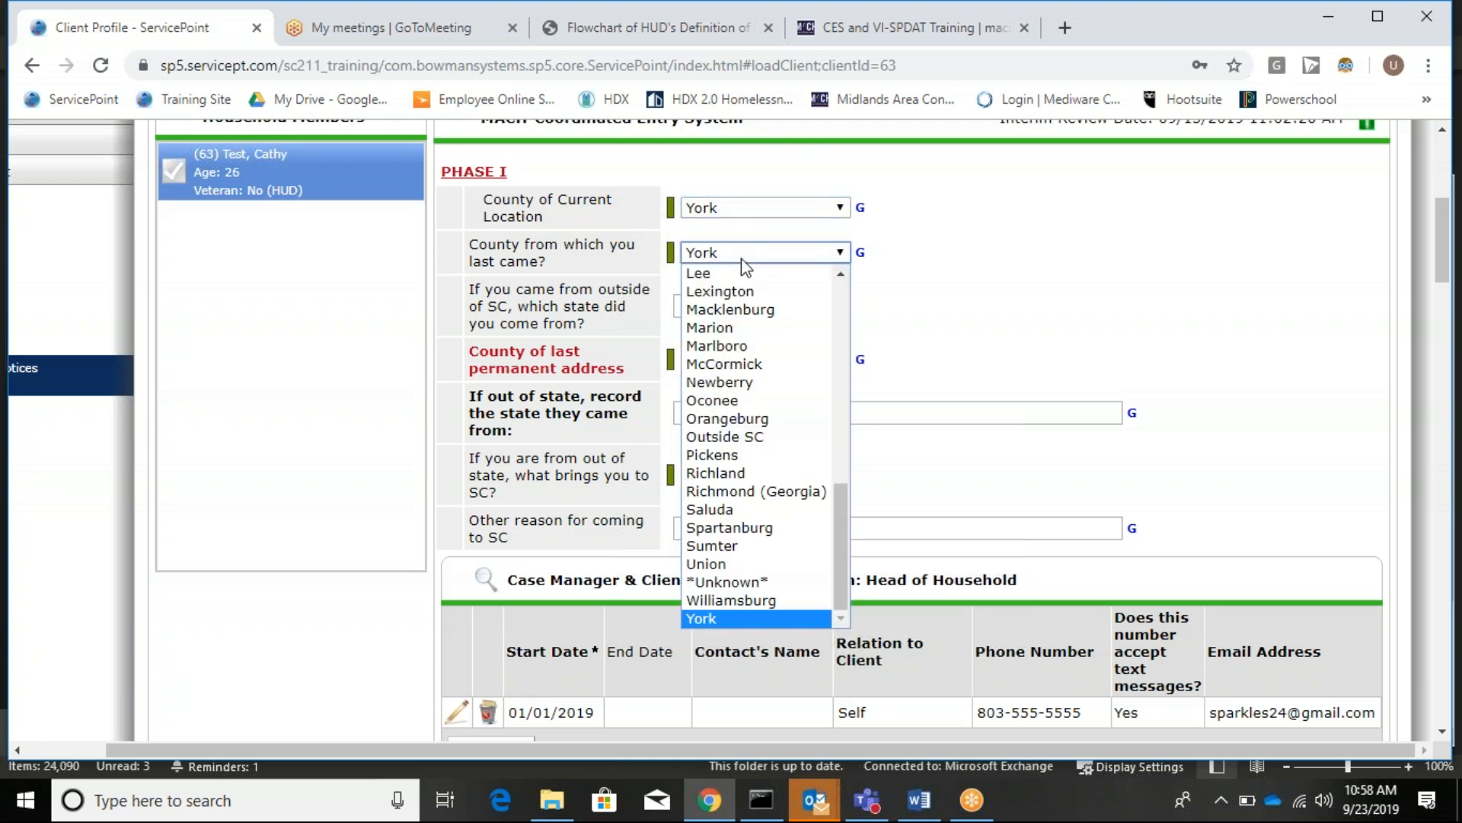
{"action": "scroll", "coordinate": [755, 346], "scroll_direction": "up", "scroll_amount": 1}
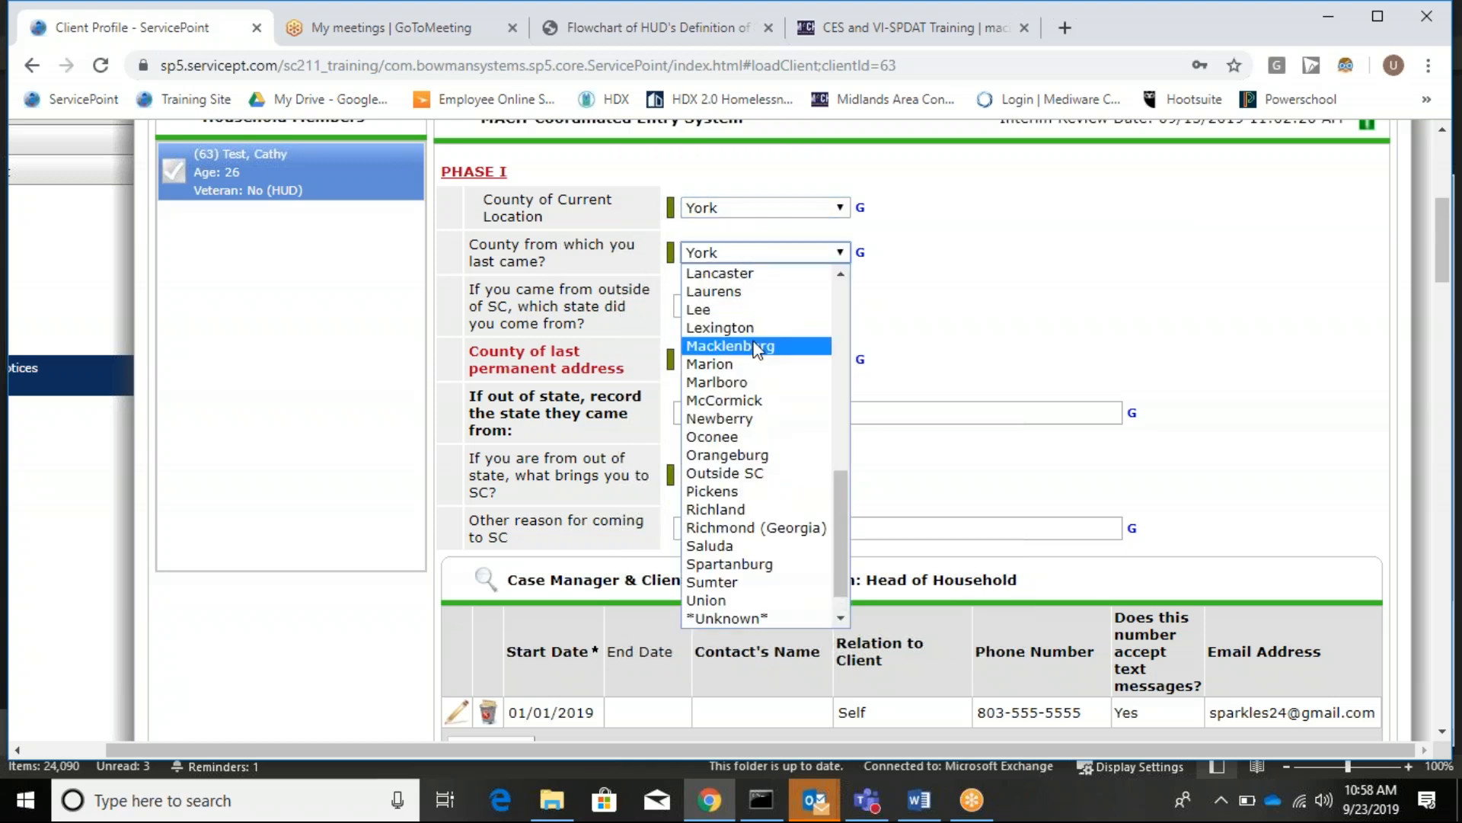
{"action": "left_click", "coordinate": [719, 510]}
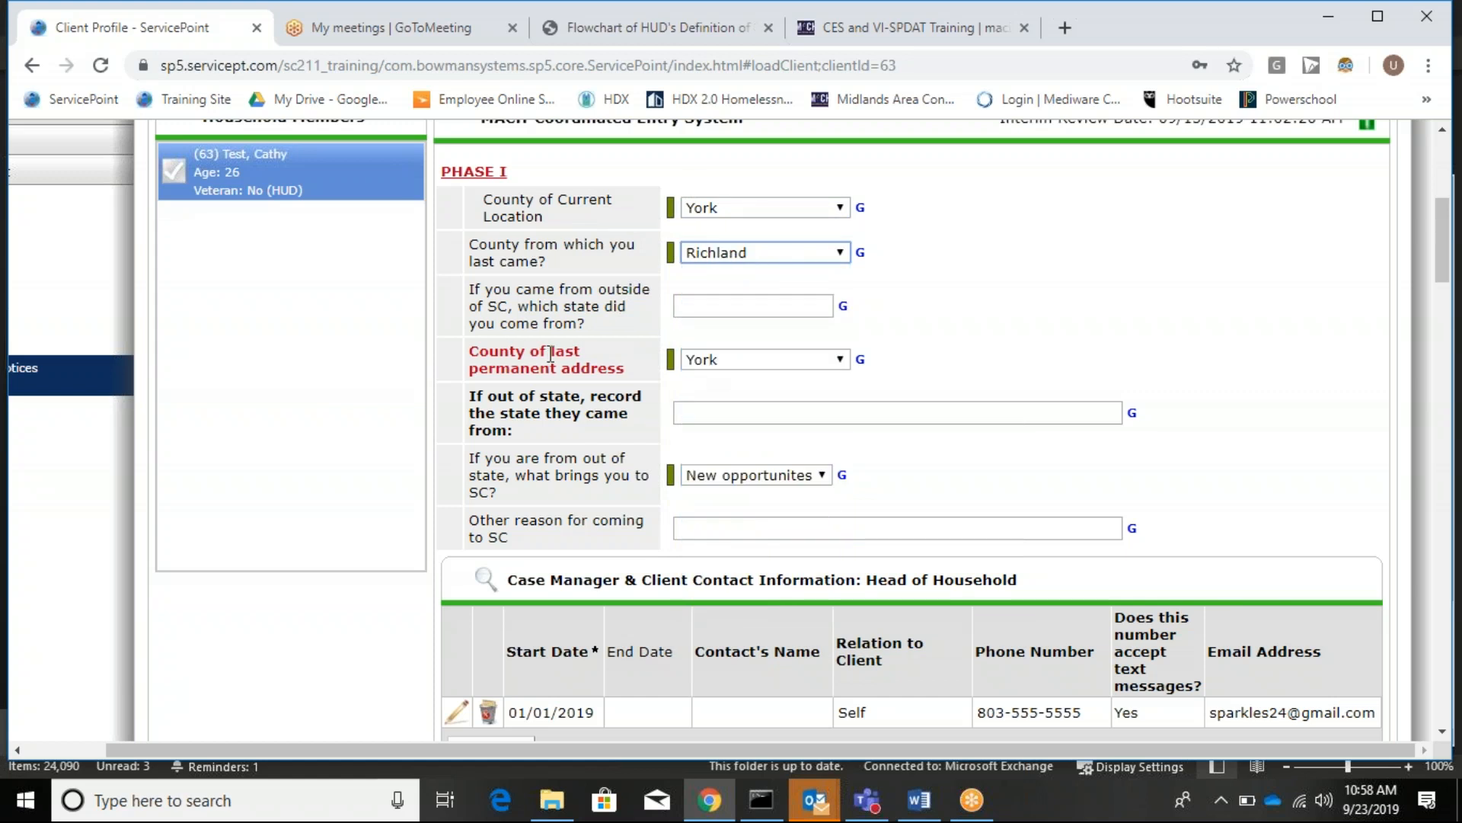
{"action": "scroll", "coordinate": [764, 396], "scroll_direction": "down", "scroll_amount": 2}
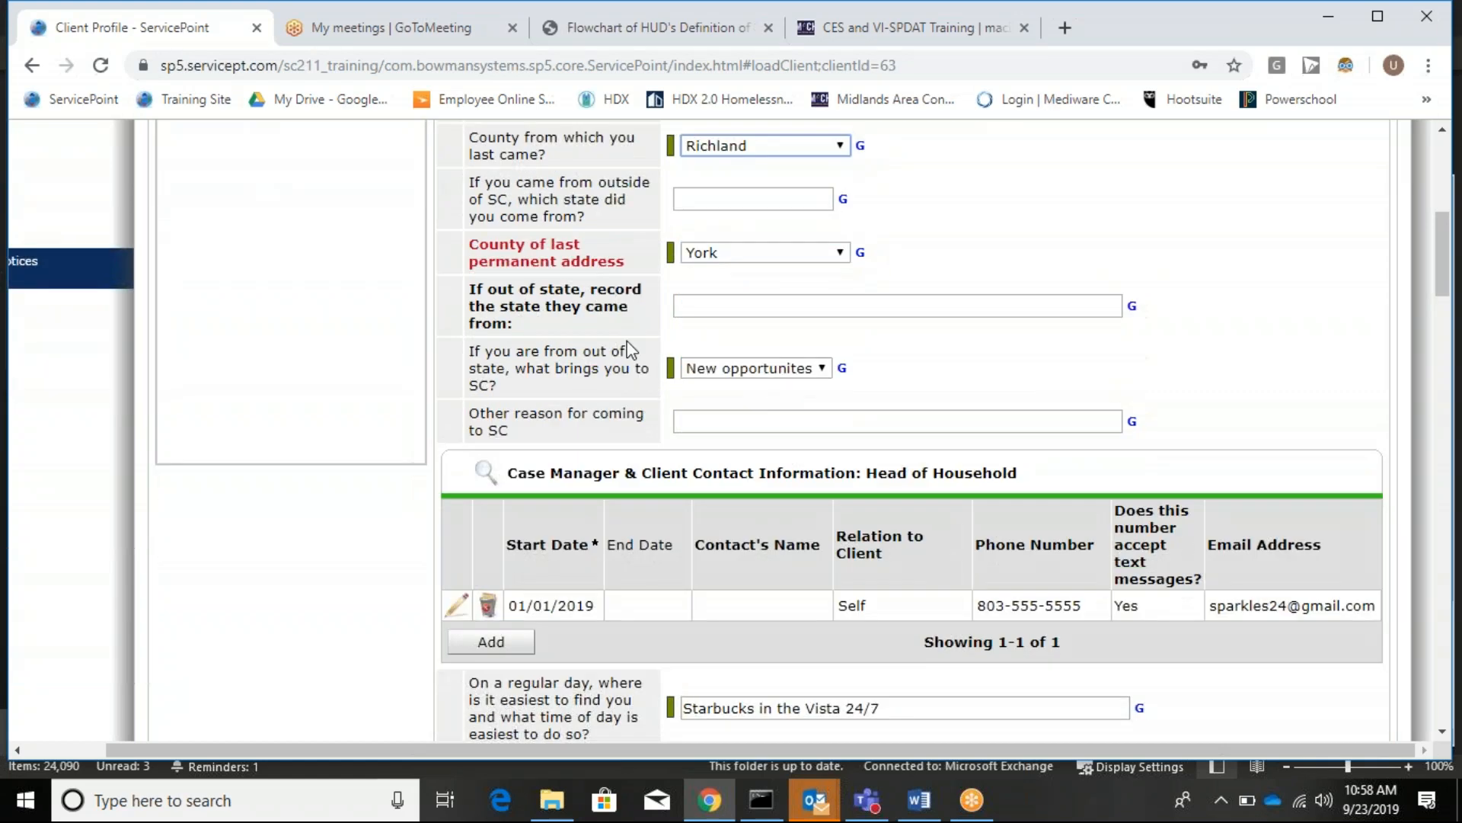
{"action": "scroll", "coordinate": [615, 347], "scroll_direction": "down", "scroll_amount": 2}
{"action": "scroll", "coordinate": [613, 343], "scroll_direction": "down", "scroll_amount": 3}
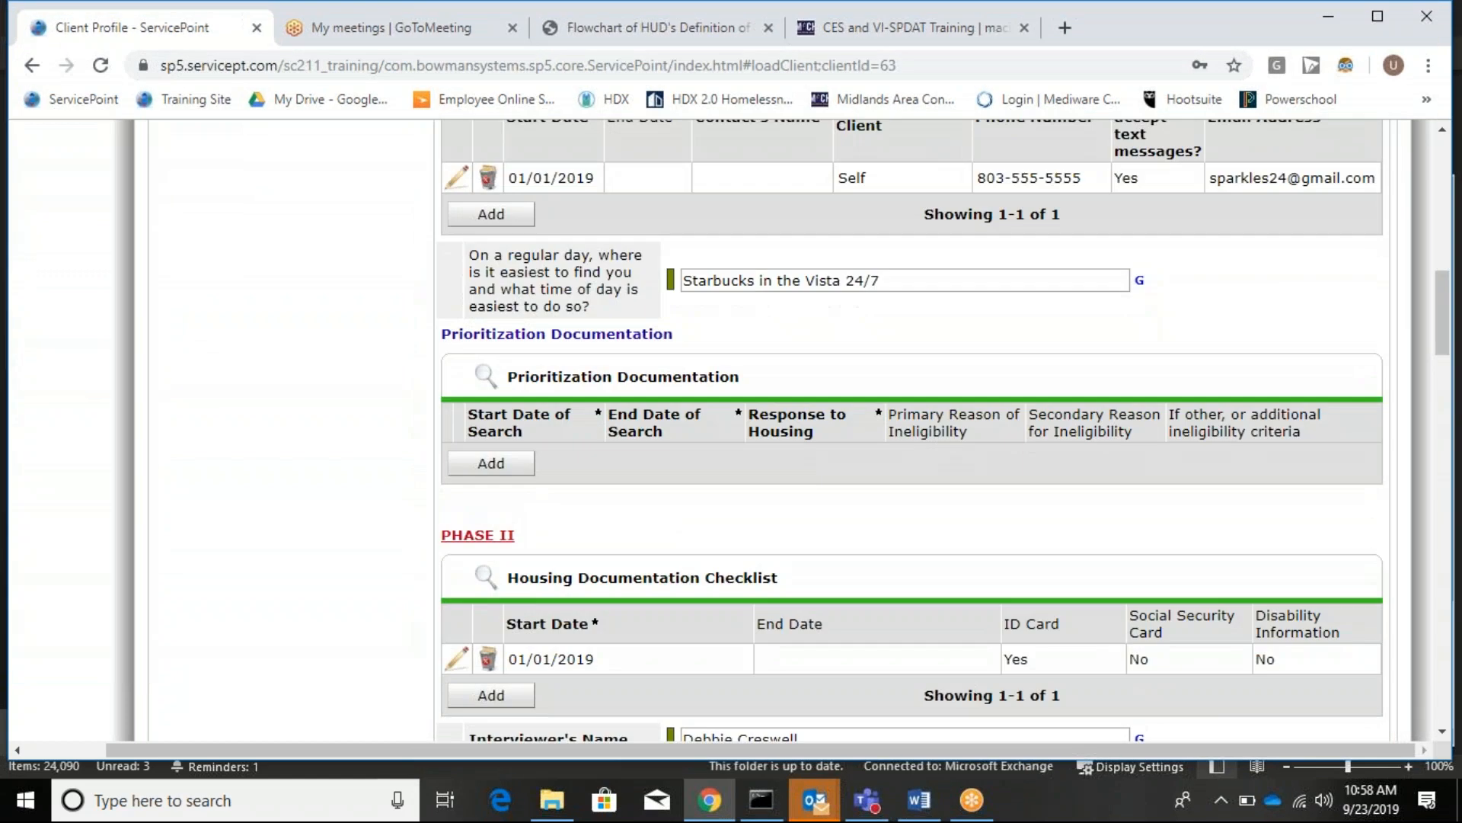
{"action": "scroll", "coordinate": [613, 343], "scroll_direction": "up", "scroll_amount": 1}
Replace the 'Starbucks in the Vista 24/7' where-to-find answer with 'Pathways MTW'.
{"action": "left_click", "coordinate": [457, 285]}
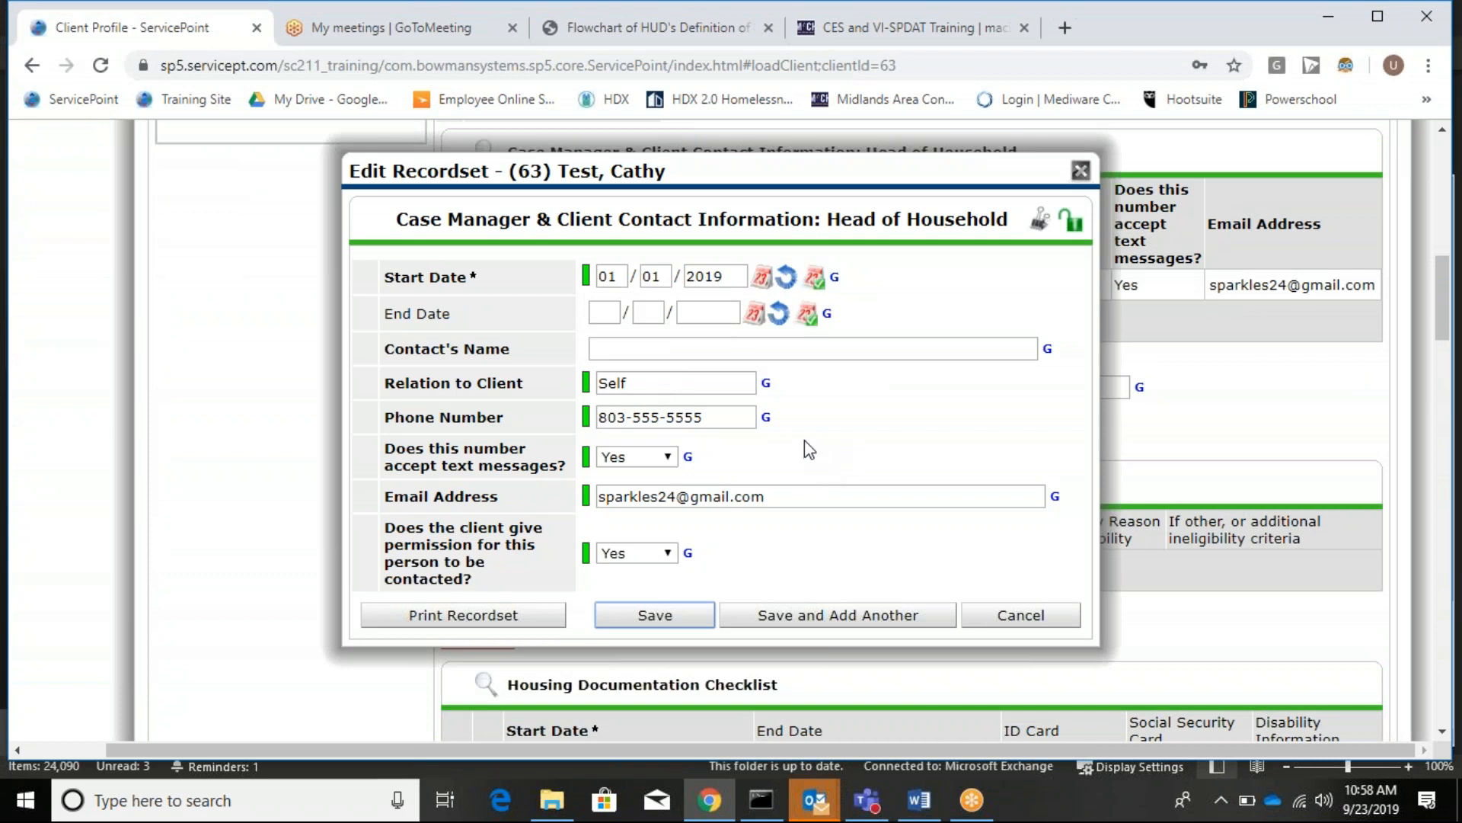
{"action": "left_click", "coordinate": [1079, 172]}
{"action": "scroll", "coordinate": [755, 323], "scroll_direction": "down", "scroll_amount": 6}
{"action": "scroll", "coordinate": [770, 305], "scroll_direction": "up", "scroll_amount": 6}
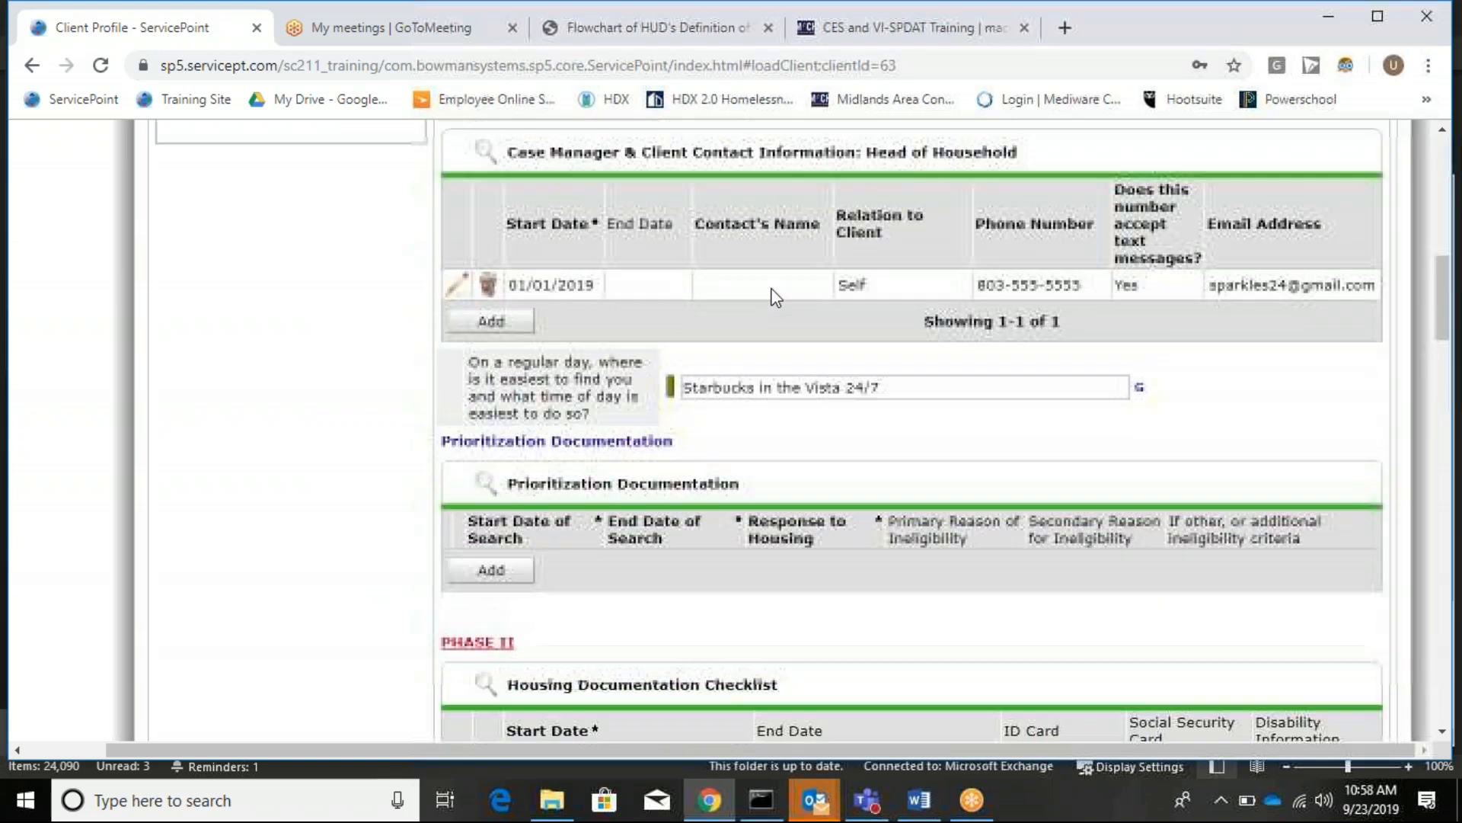
{"action": "scroll", "coordinate": [775, 297], "scroll_direction": "up", "scroll_amount": 4}
{"action": "scroll", "coordinate": [775, 297], "scroll_direction": "down", "scroll_amount": 2}
{"action": "left_click_drag", "start_coordinate": [923, 493], "coordinate": [604, 446]}
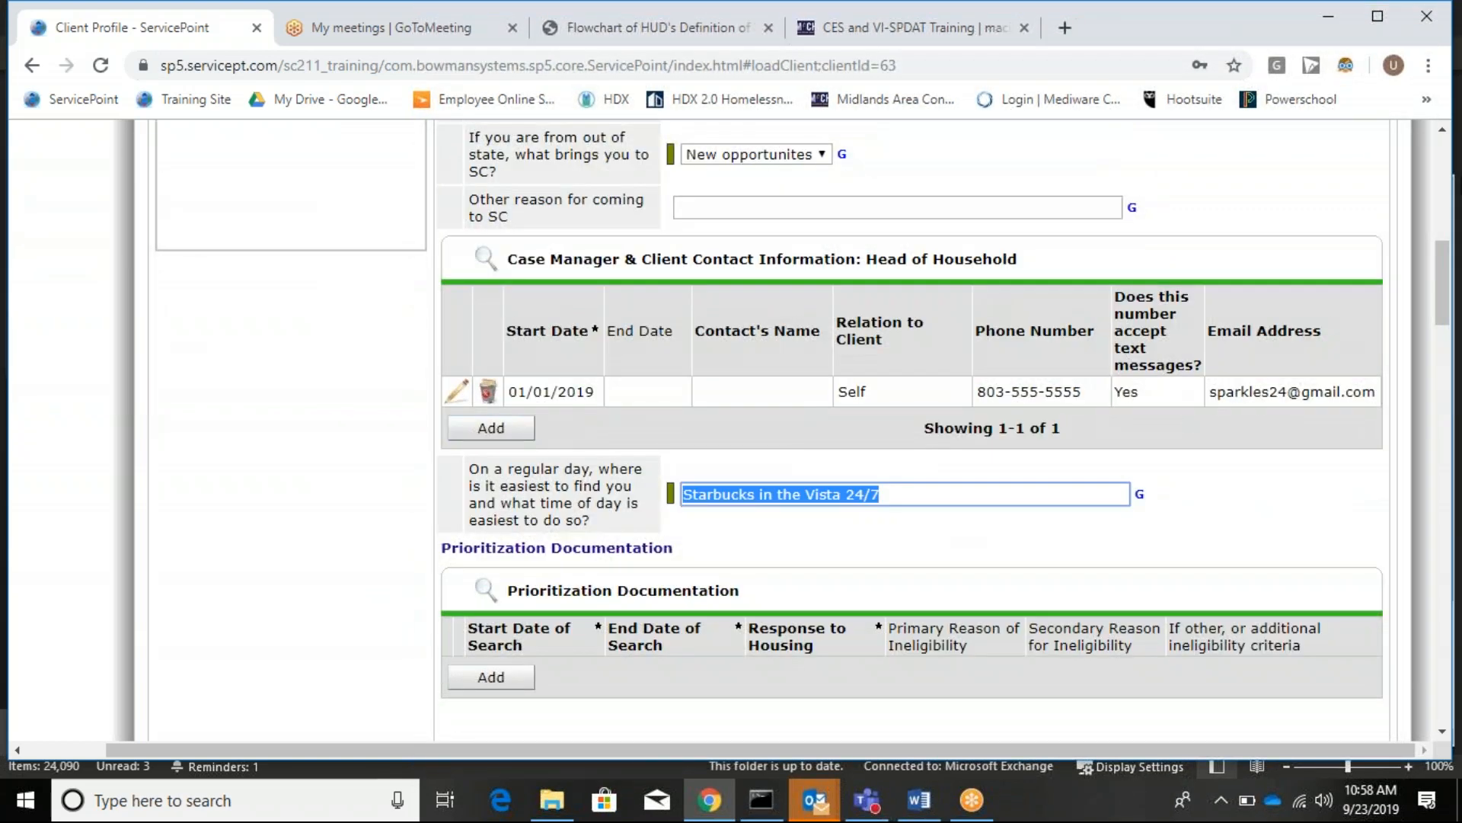
{"action": "type", "text": "Pathways"}
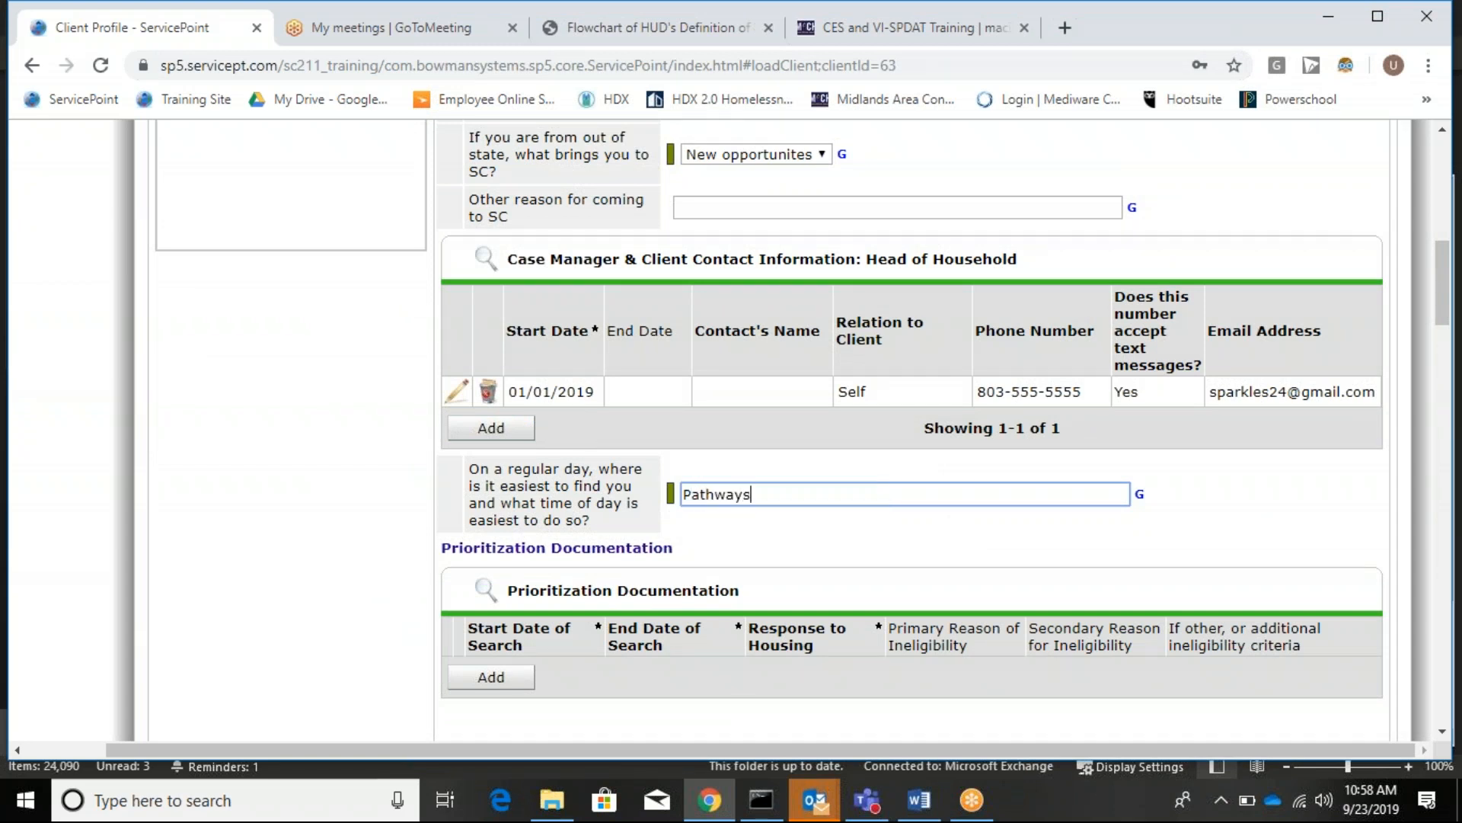
{"action": "type", "text": " MTW"}
{"action": "scroll", "coordinate": [825, 343], "scroll_direction": "down", "scroll_amount": 2}
{"action": "left_click", "coordinate": [188, 455]}
{"action": "scroll", "coordinate": [217, 460], "scroll_direction": "down", "scroll_amount": 4}
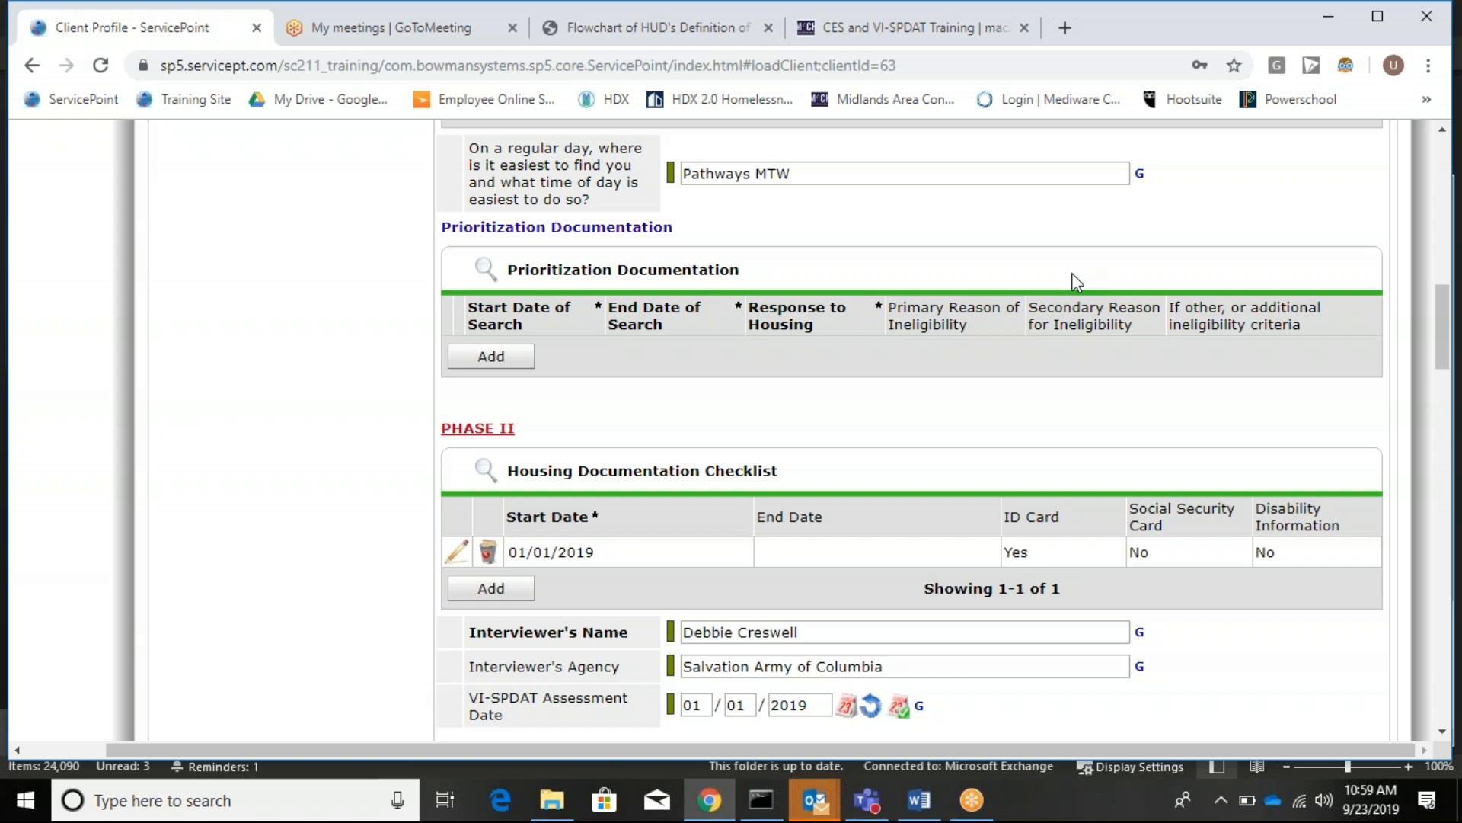
Set Social Security Card to Yes in the Housing Documentation Checklist record and save it.
{"action": "scroll", "coordinate": [432, 321], "scroll_direction": "down", "scroll_amount": 6}
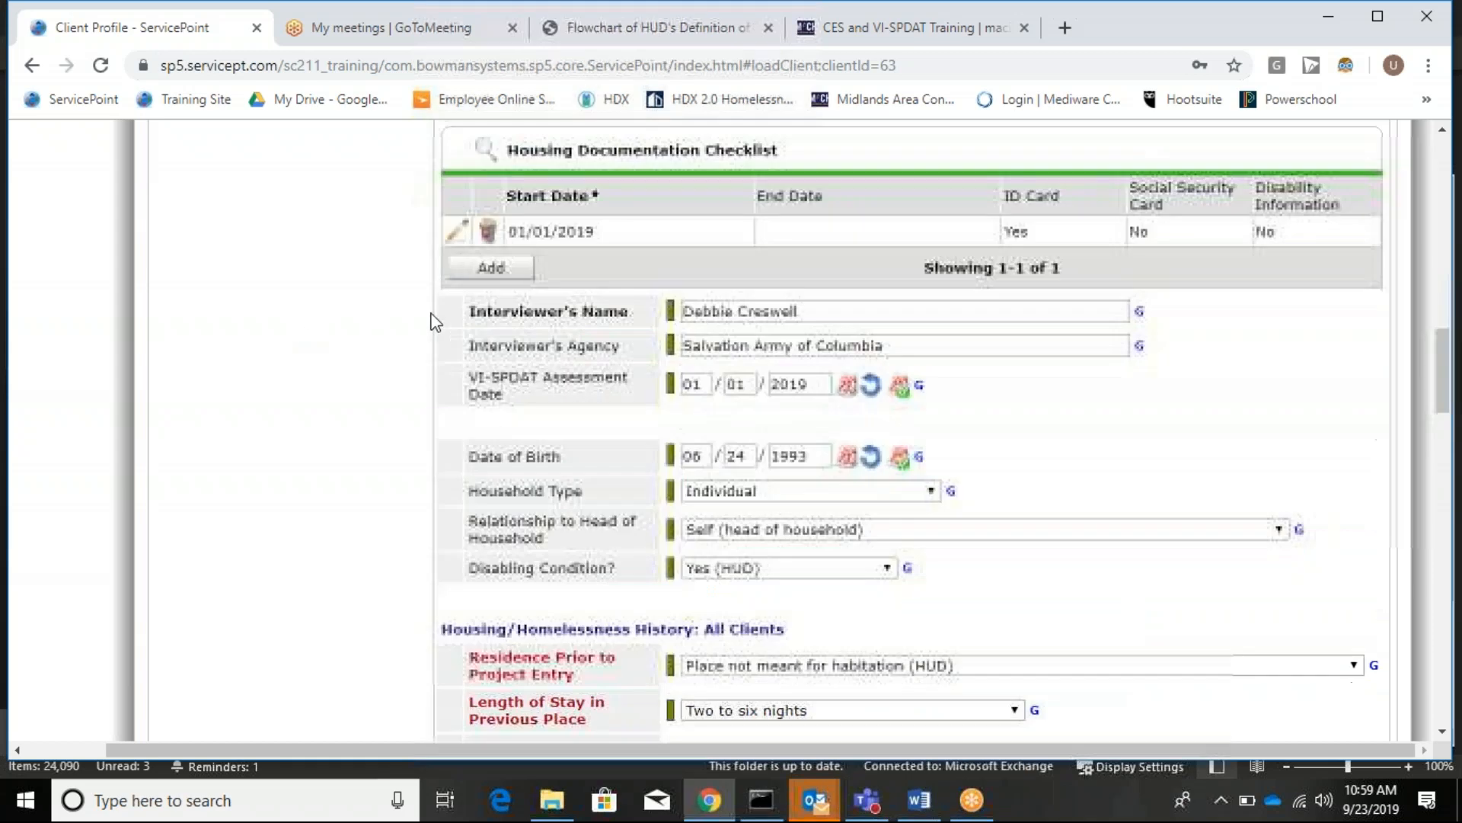
{"action": "left_click", "coordinate": [822, 306]}
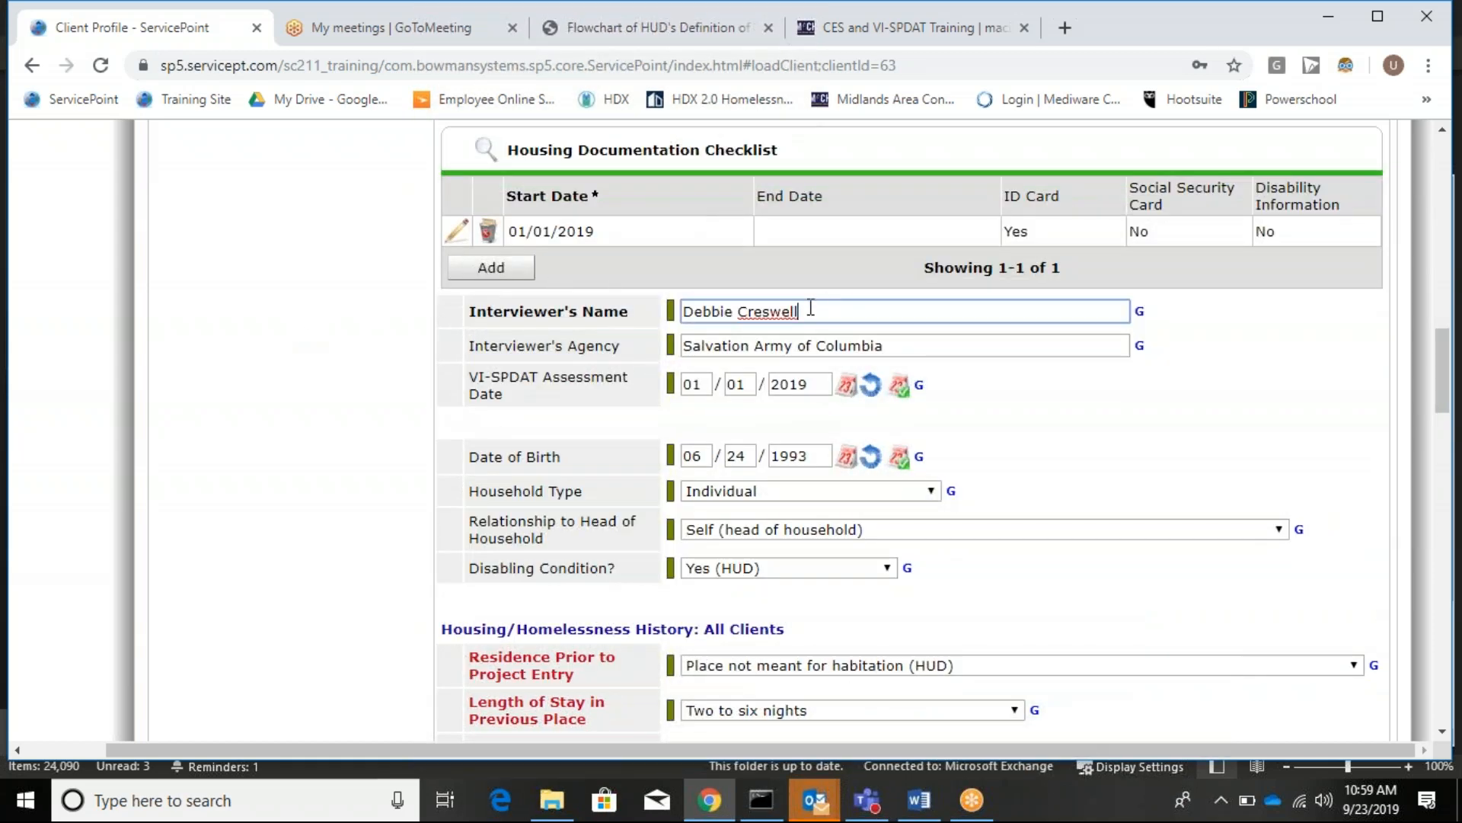
{"action": "left_click_drag", "start_coordinate": [821, 306], "coordinate": [617, 287]}
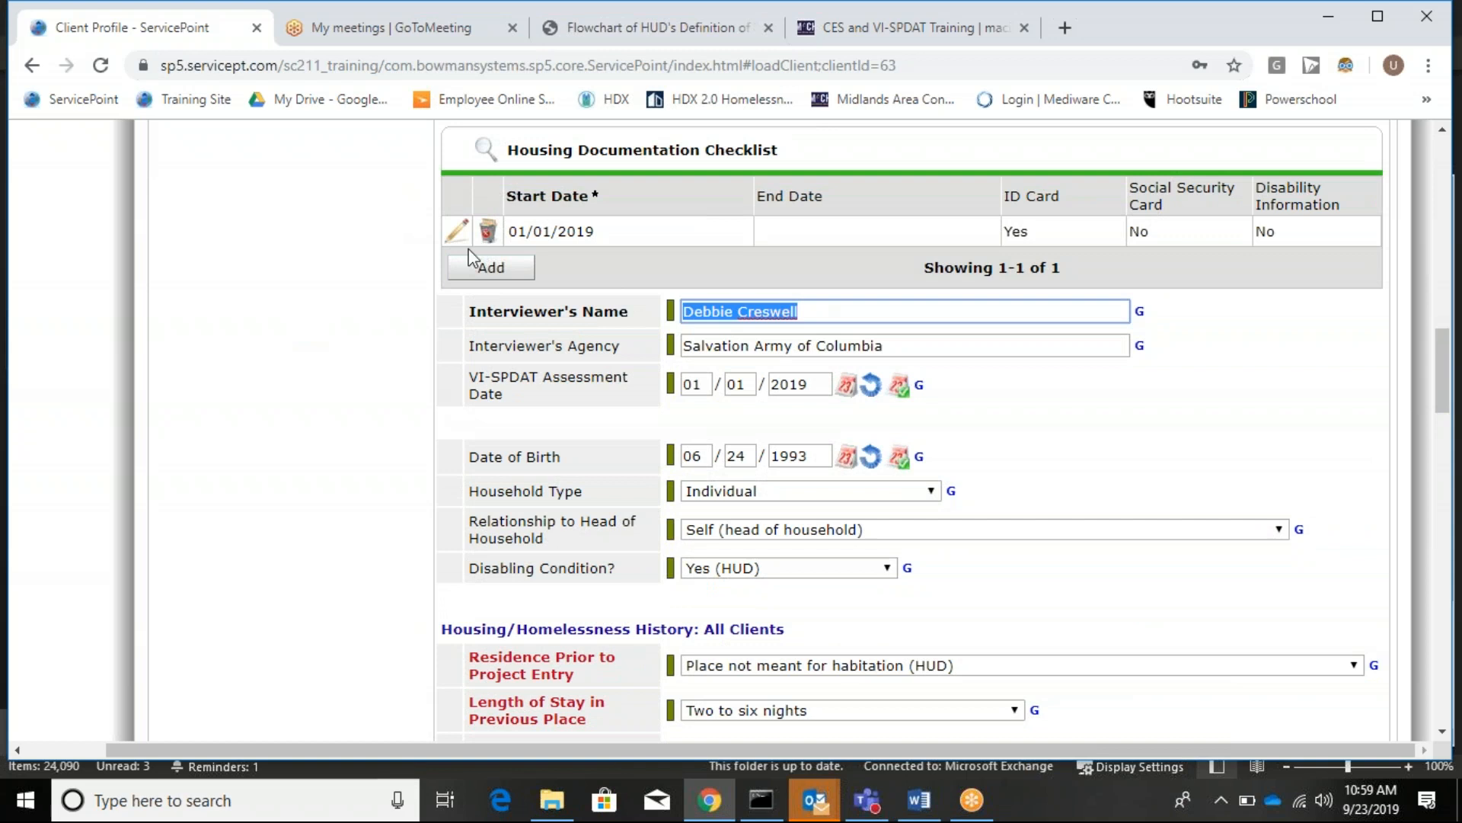
{"action": "left_click", "coordinate": [456, 232]}
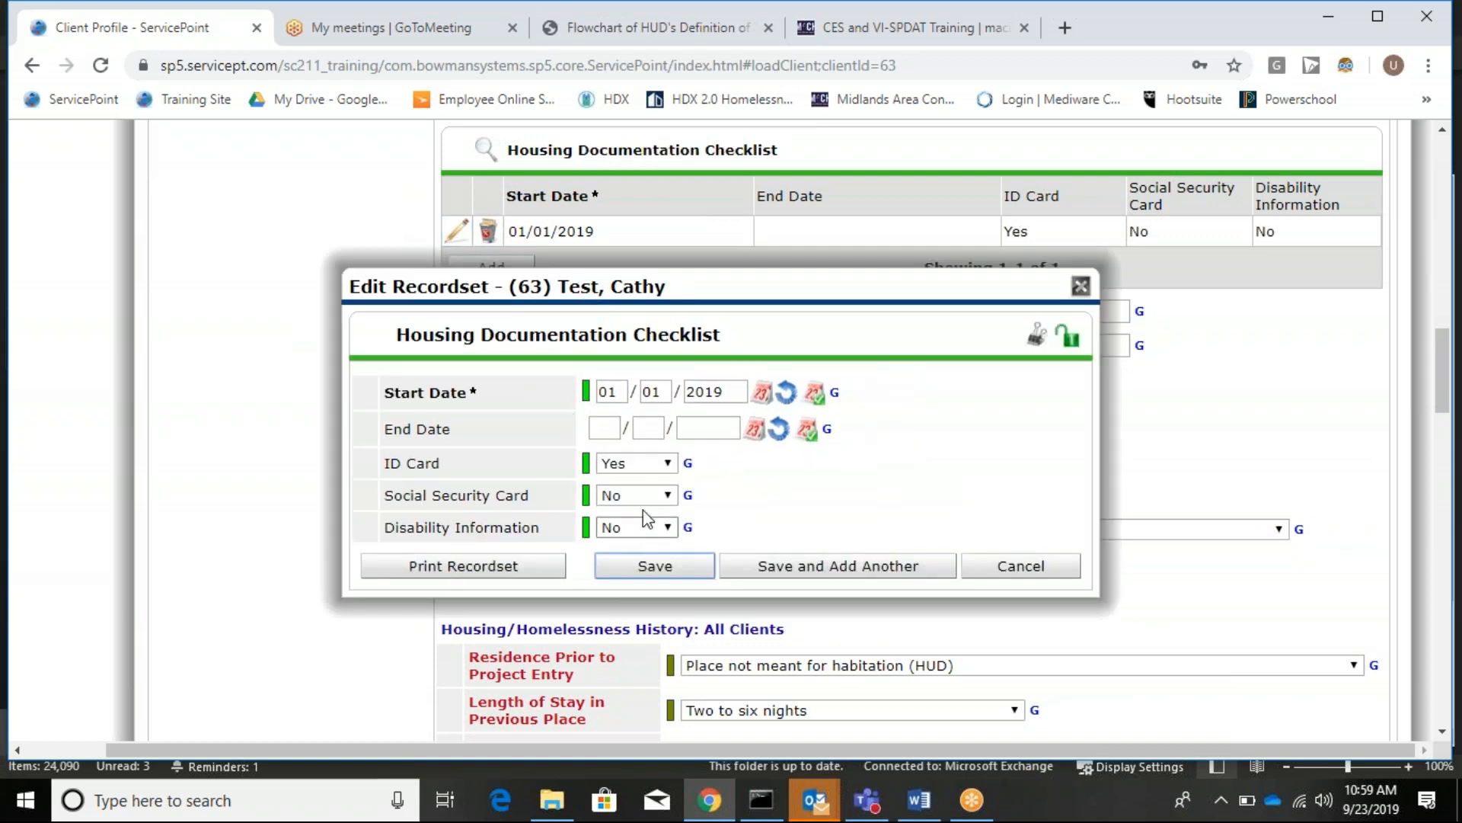
{"action": "left_click", "coordinate": [651, 497]}
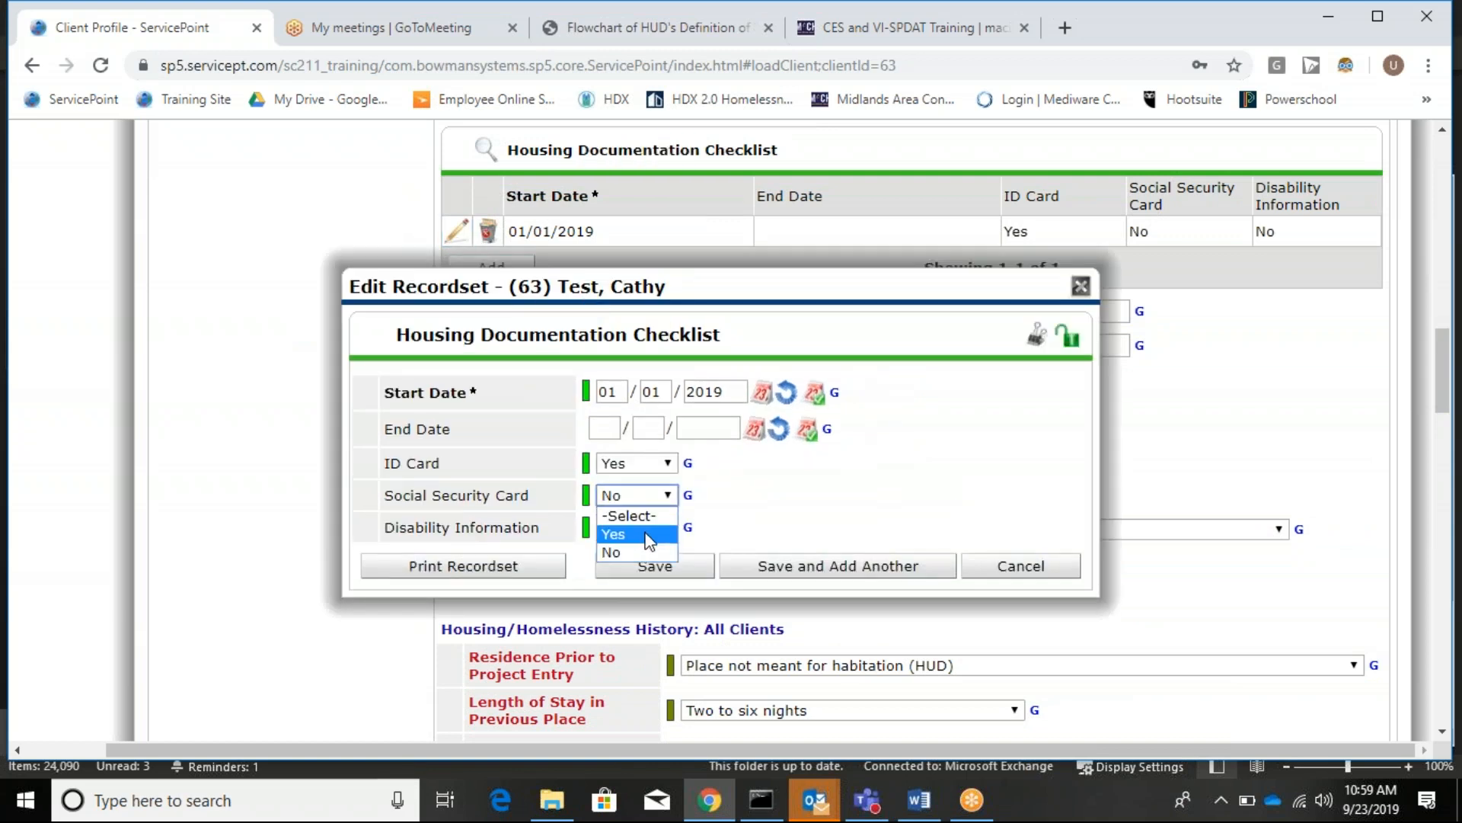
{"action": "left_click", "coordinate": [648, 536]}
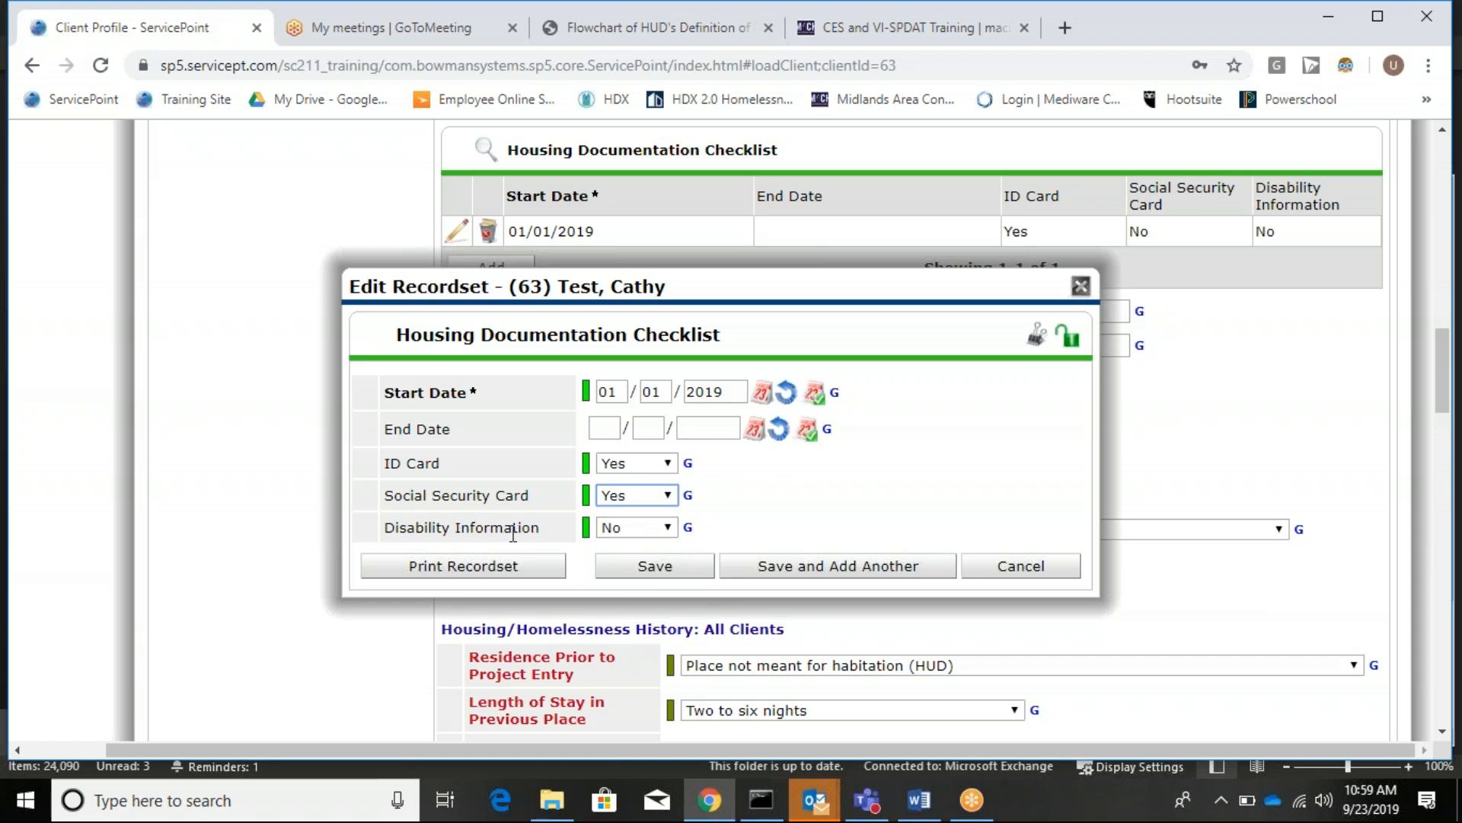
{"action": "left_click", "coordinate": [648, 568]}
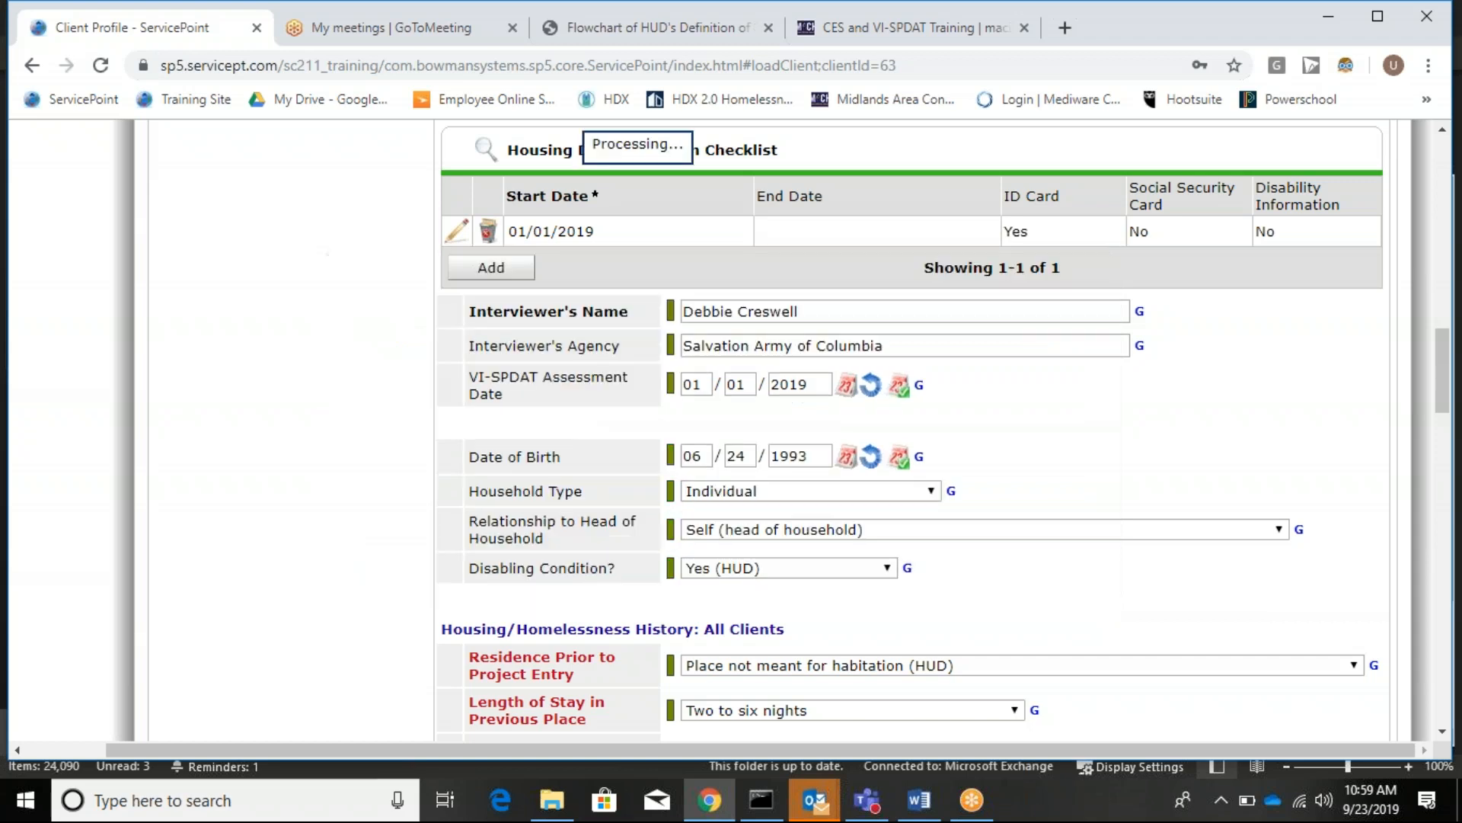
Replace the interviewer's name and set the interviewer's agency to Family Promise of York.
{"action": "triple_click", "coordinate": [812, 313]}
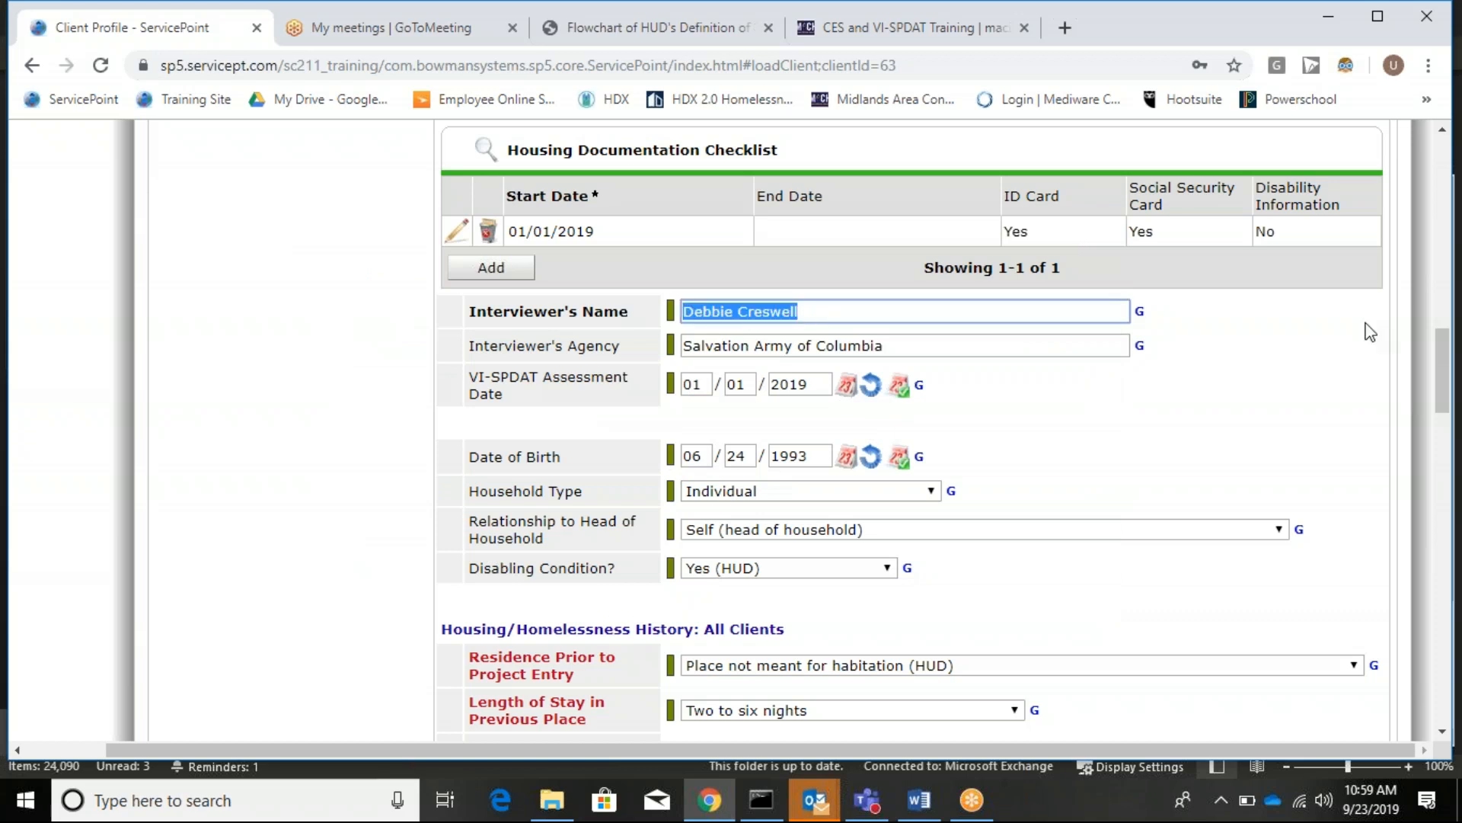
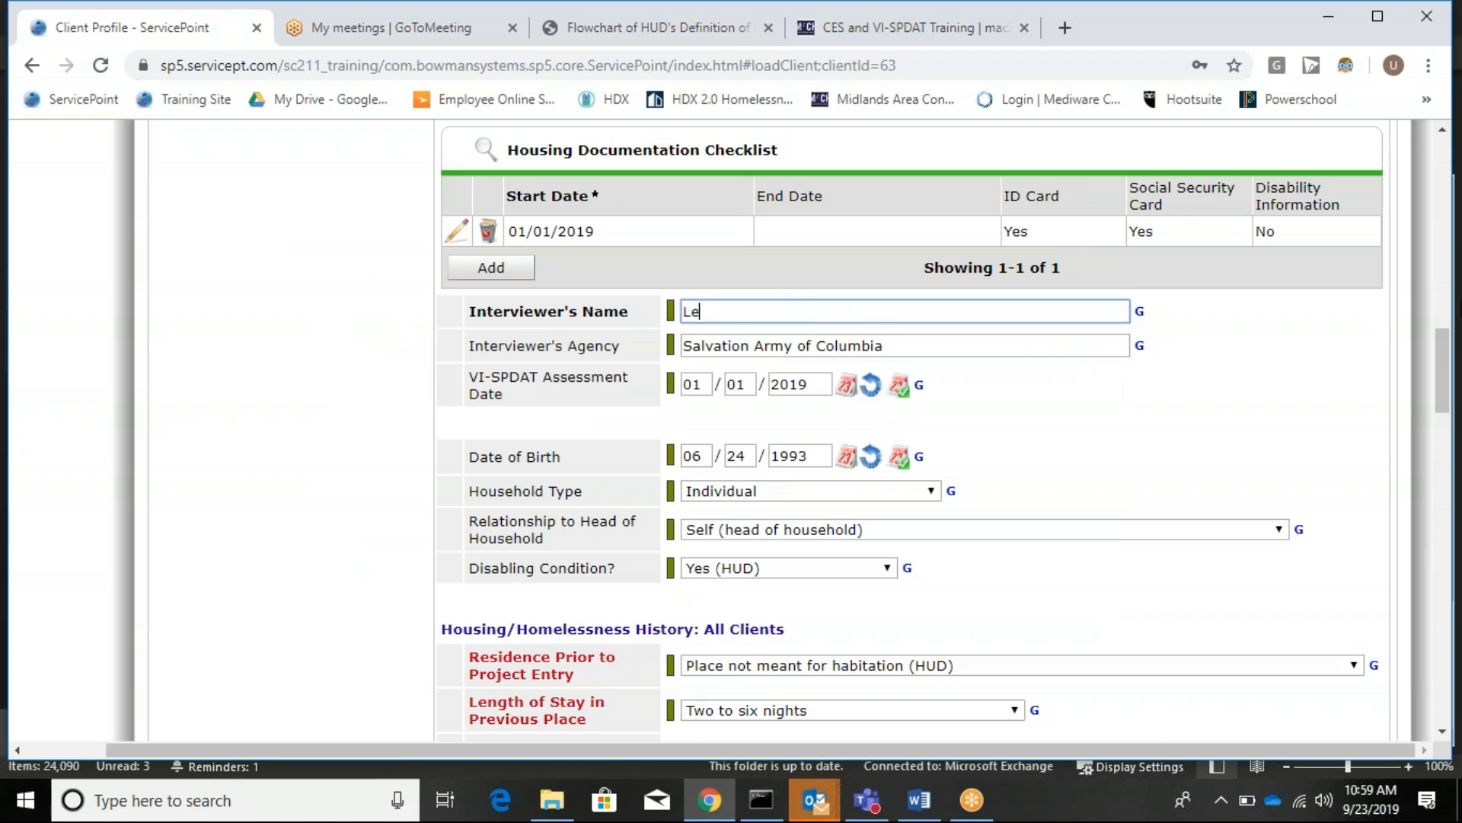
{"action": "key", "text": "Tab"}
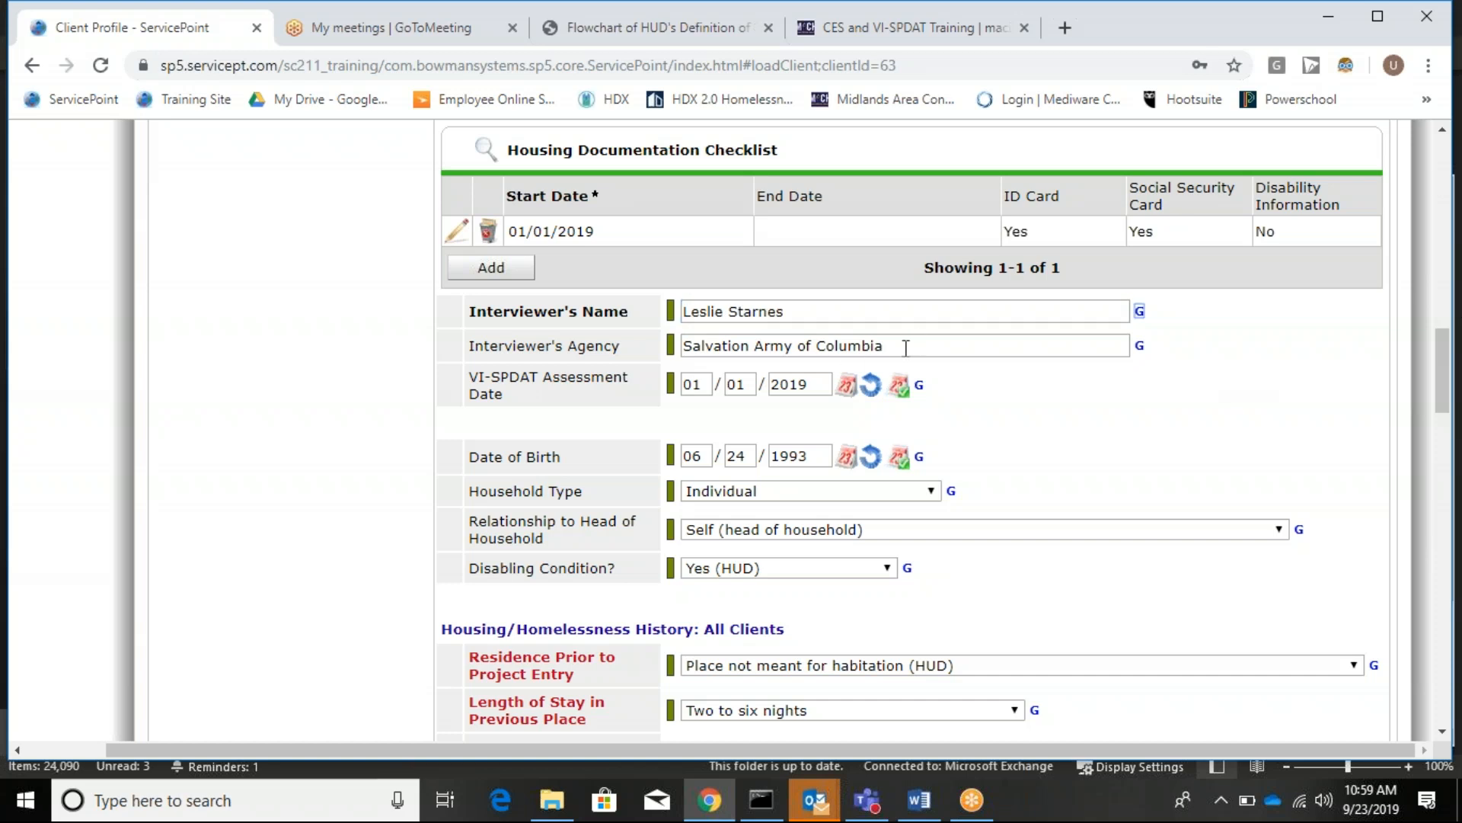
{"action": "left_click_drag", "start_coordinate": [915, 340], "coordinate": [488, 358]}
{"action": "type", "text": "La"}
{"action": "key", "text": "BackSpace"}
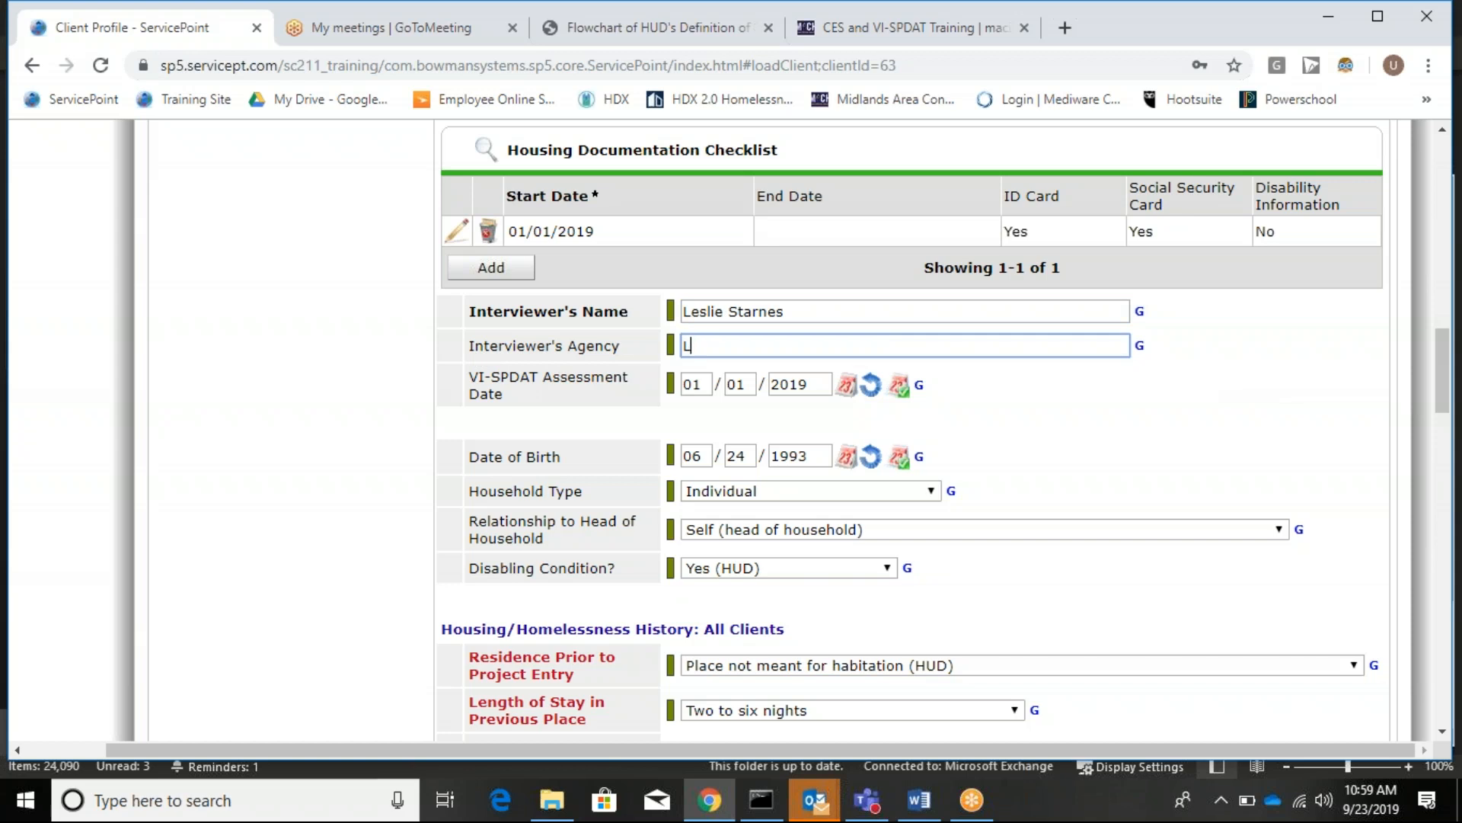
{"action": "type", "text": "amily Promise of York"}
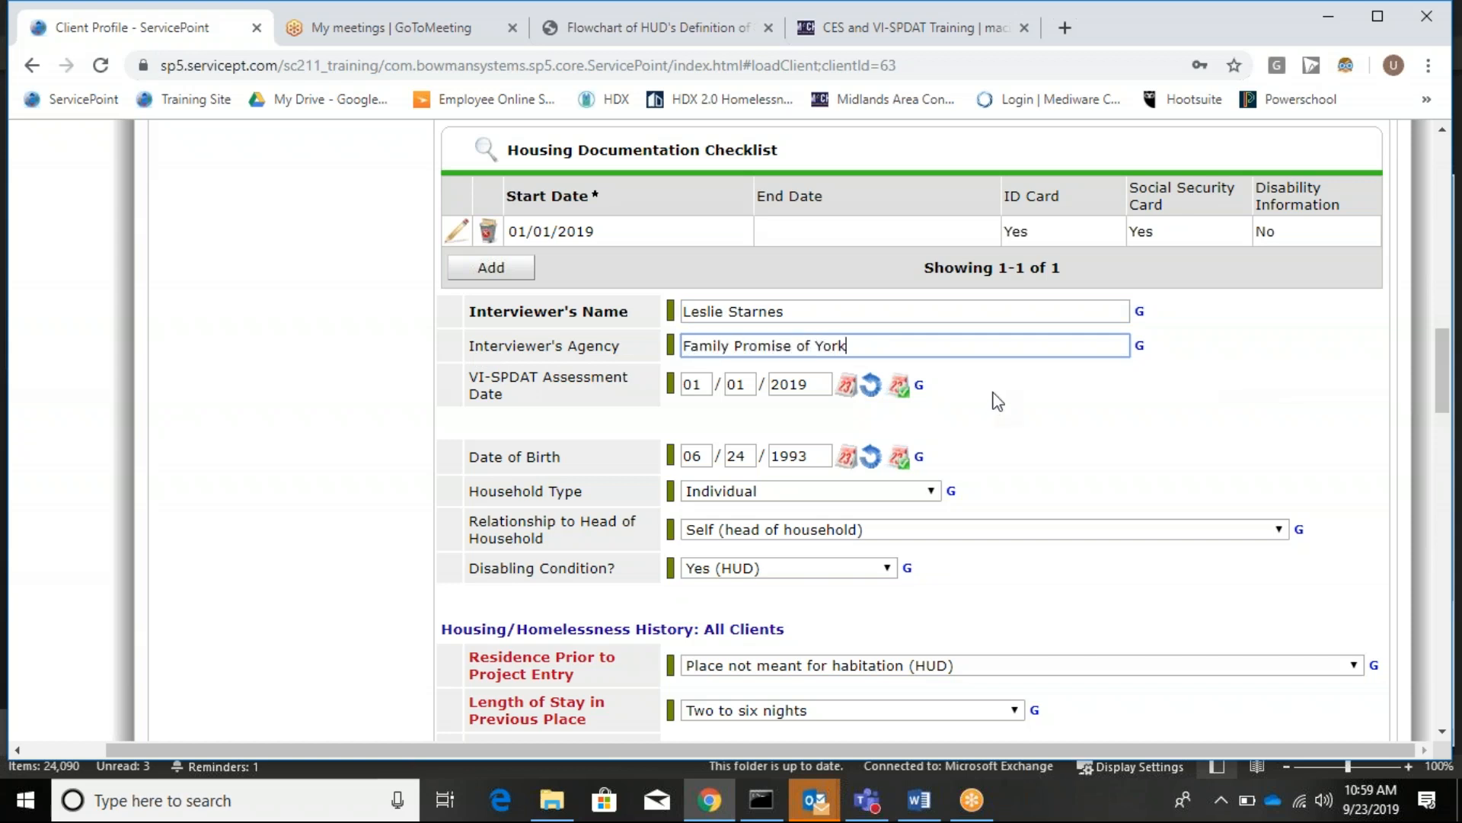
Enter 09/15/2019 as the VI-SPDAT Assessment Date and bring up the Length of Stay choices.
{"action": "key", "text": "Tab"}
{"action": "type", "text": "09/15/20"}
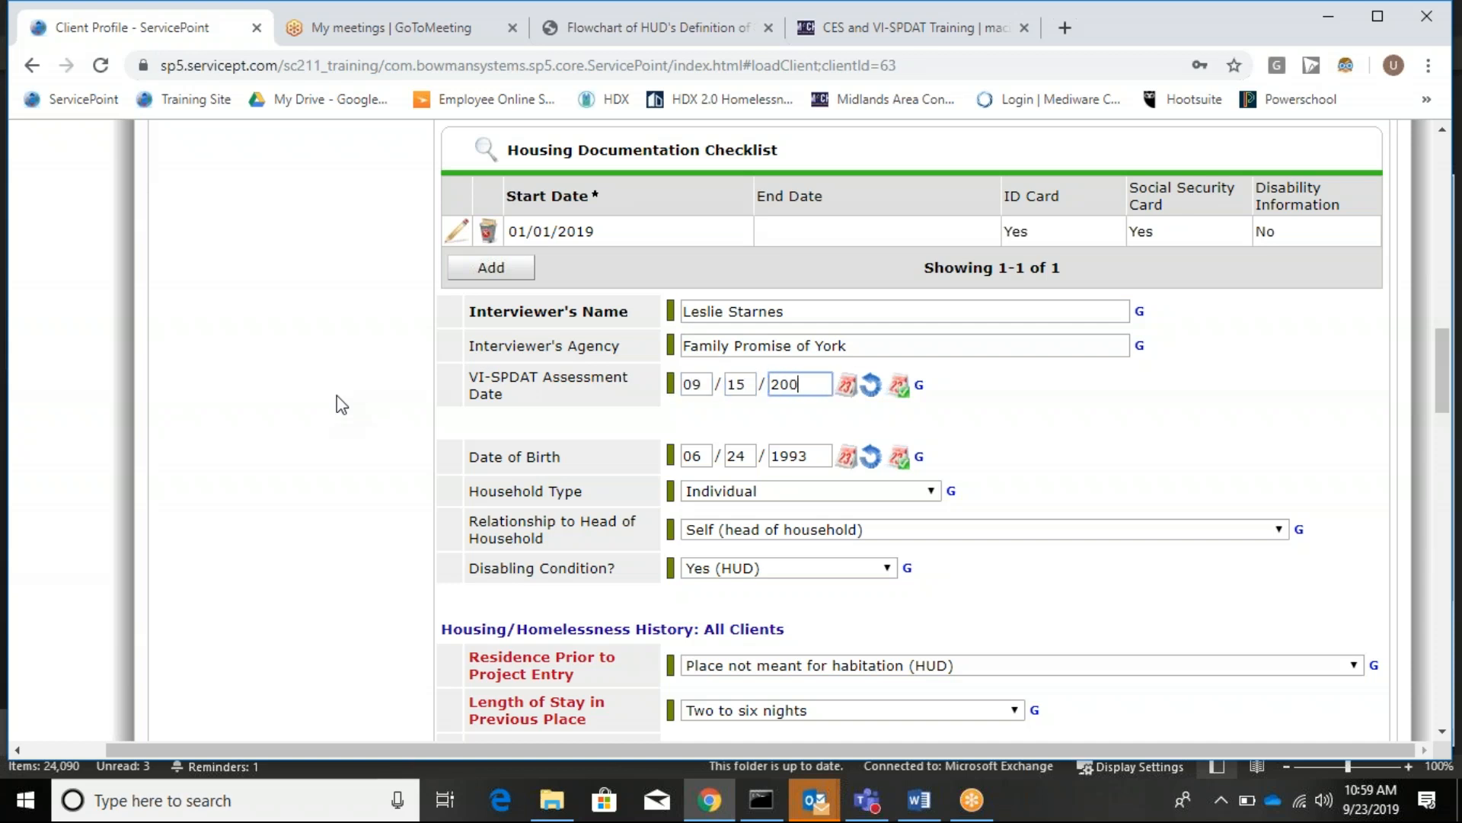
{"action": "type", "text": "19"}
{"action": "scroll", "coordinate": [759, 483], "scroll_direction": "down", "scroll_amount": 2}
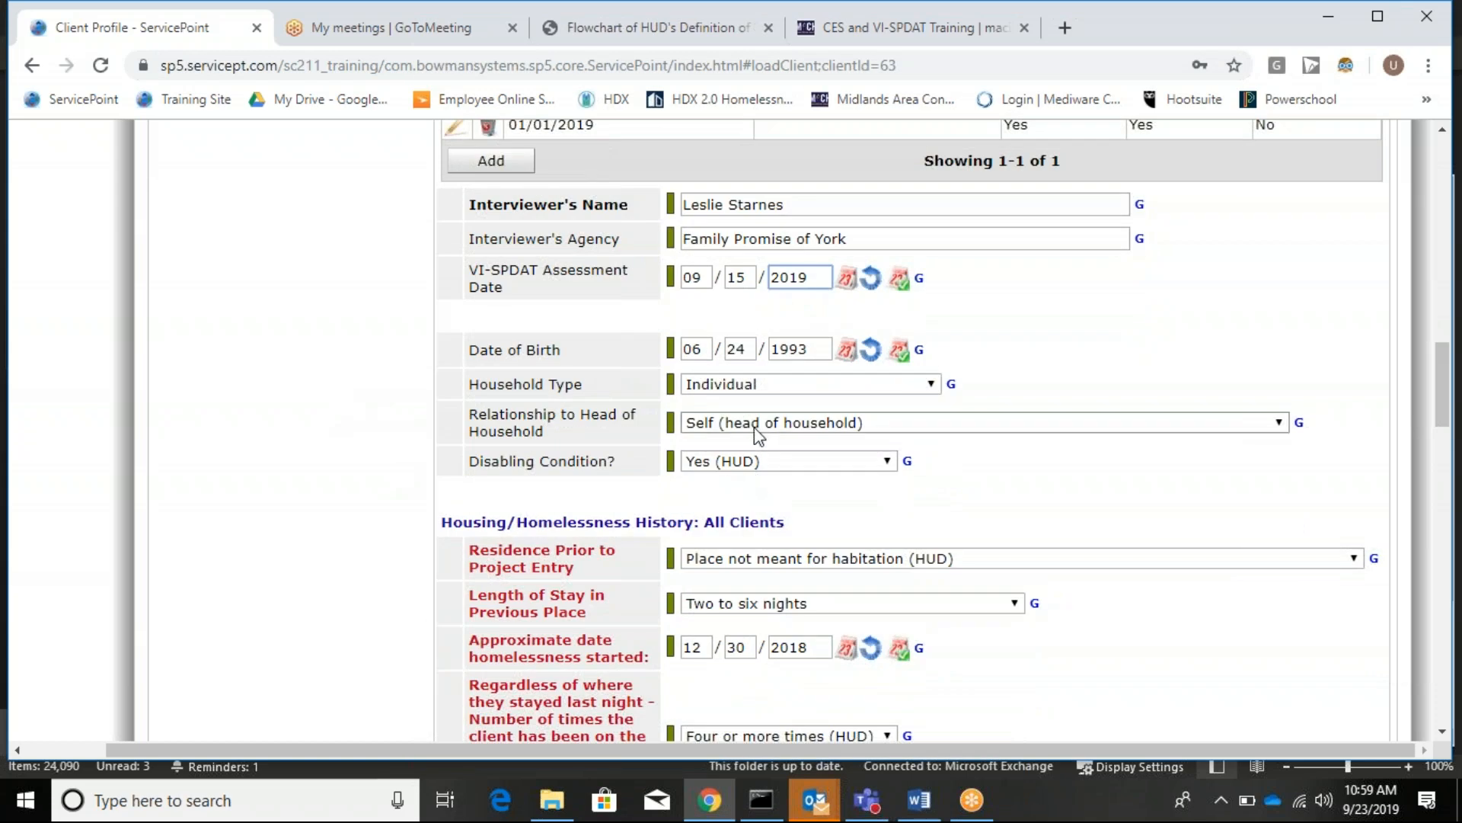
{"action": "scroll", "coordinate": [738, 421], "scroll_direction": "down", "scroll_amount": 1}
{"action": "scroll", "coordinate": [730, 421], "scroll_direction": "down", "scroll_amount": 3}
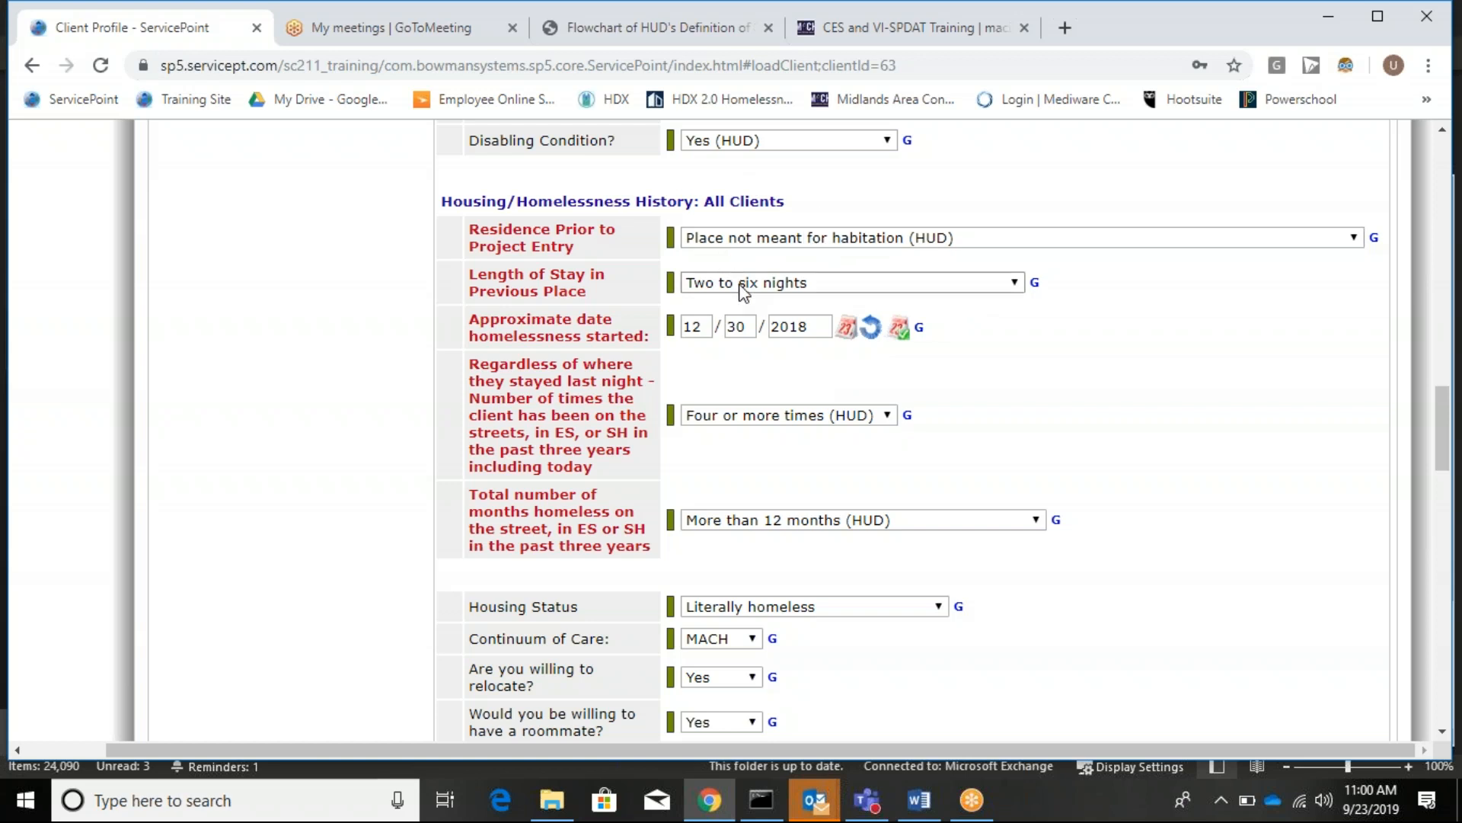
{"action": "left_click", "coordinate": [738, 285]}
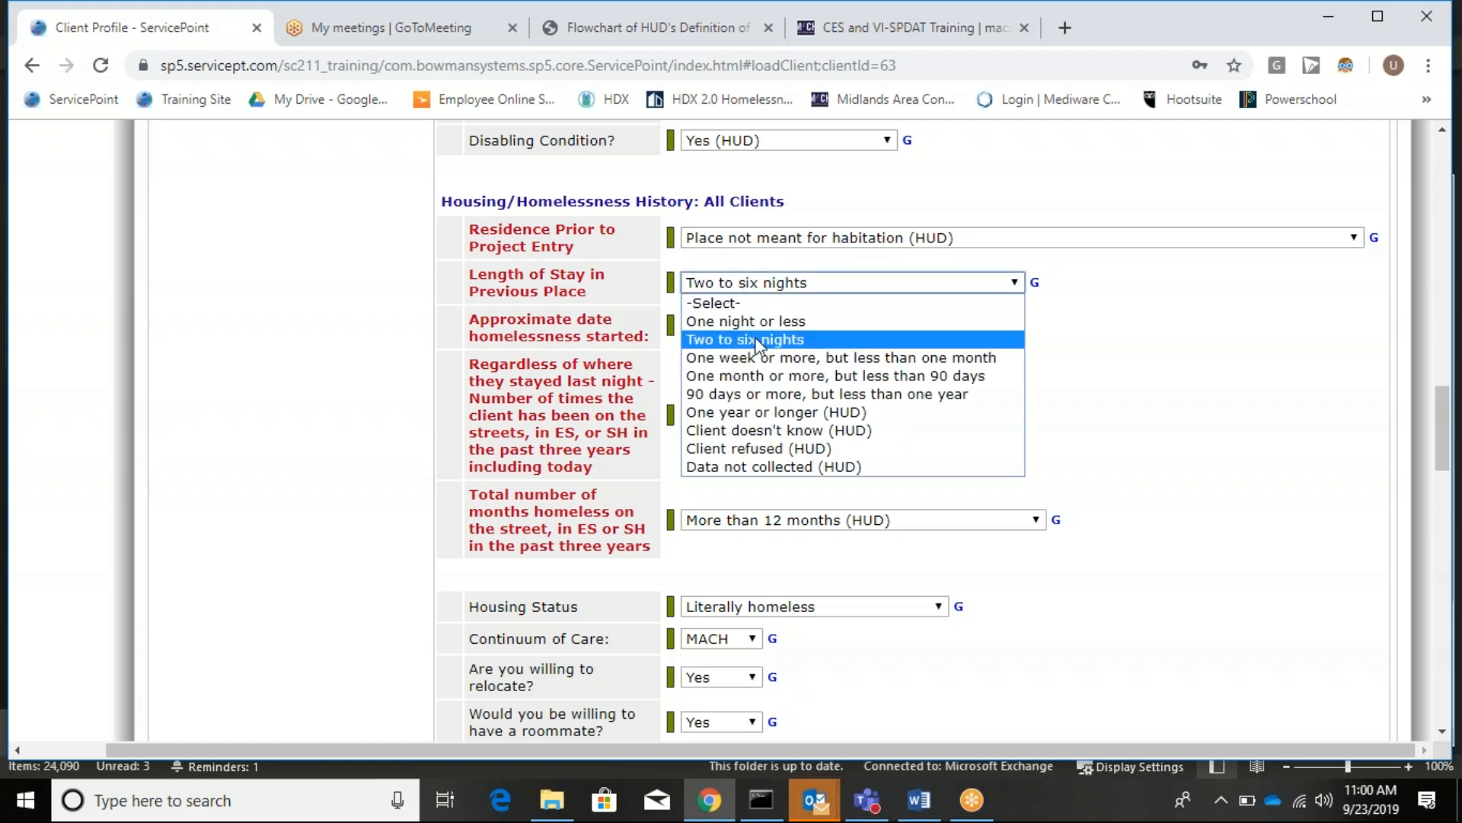
Choose '90 days or more, but less than one year' for length of stay in previous place.
{"action": "left_click", "coordinate": [767, 396]}
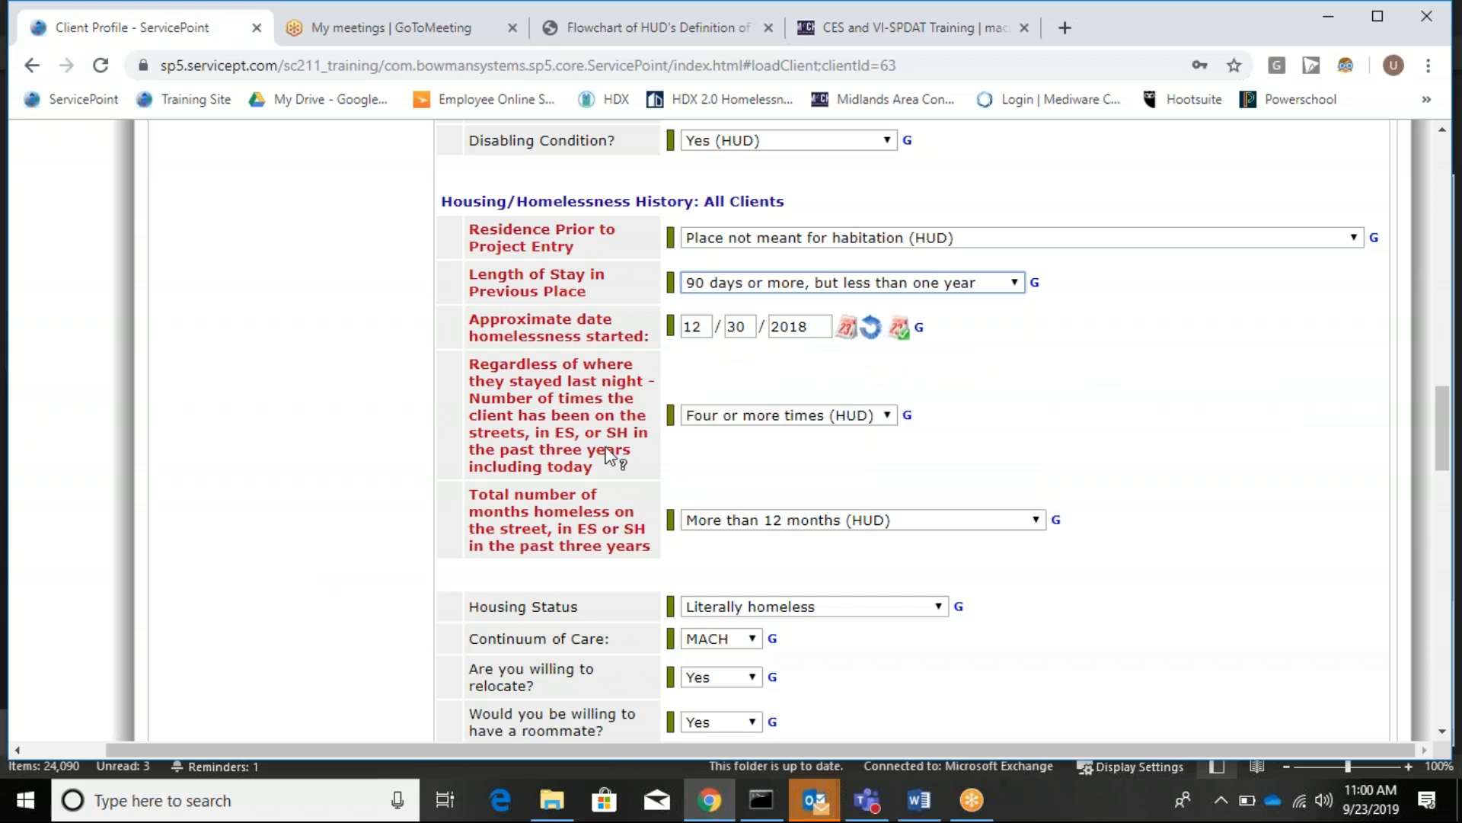
{"action": "scroll", "coordinate": [762, 312], "scroll_direction": "down", "scroll_amount": 3}
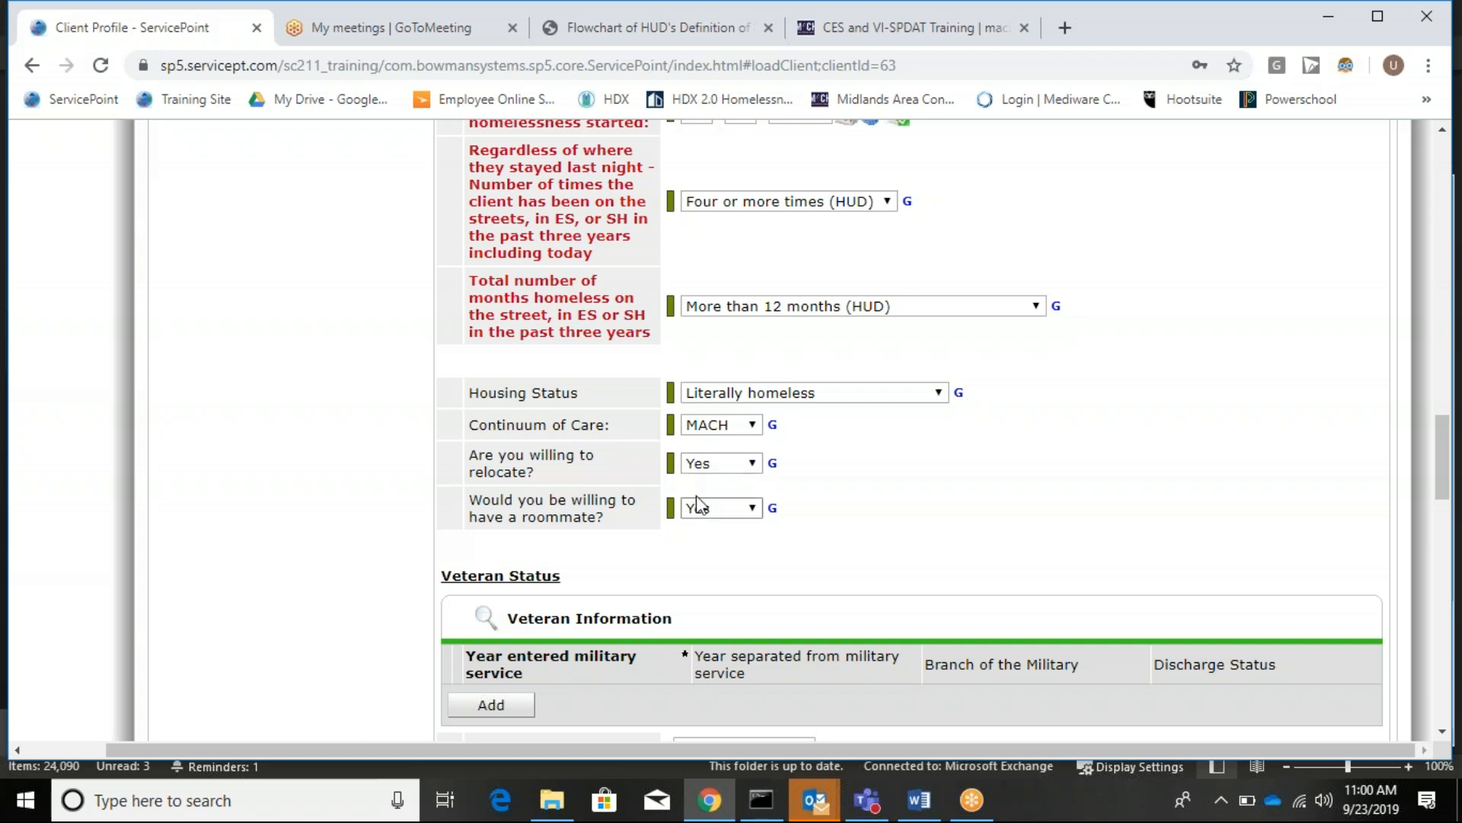
{"action": "scroll", "coordinate": [674, 480], "scroll_direction": "down", "scroll_amount": 7}
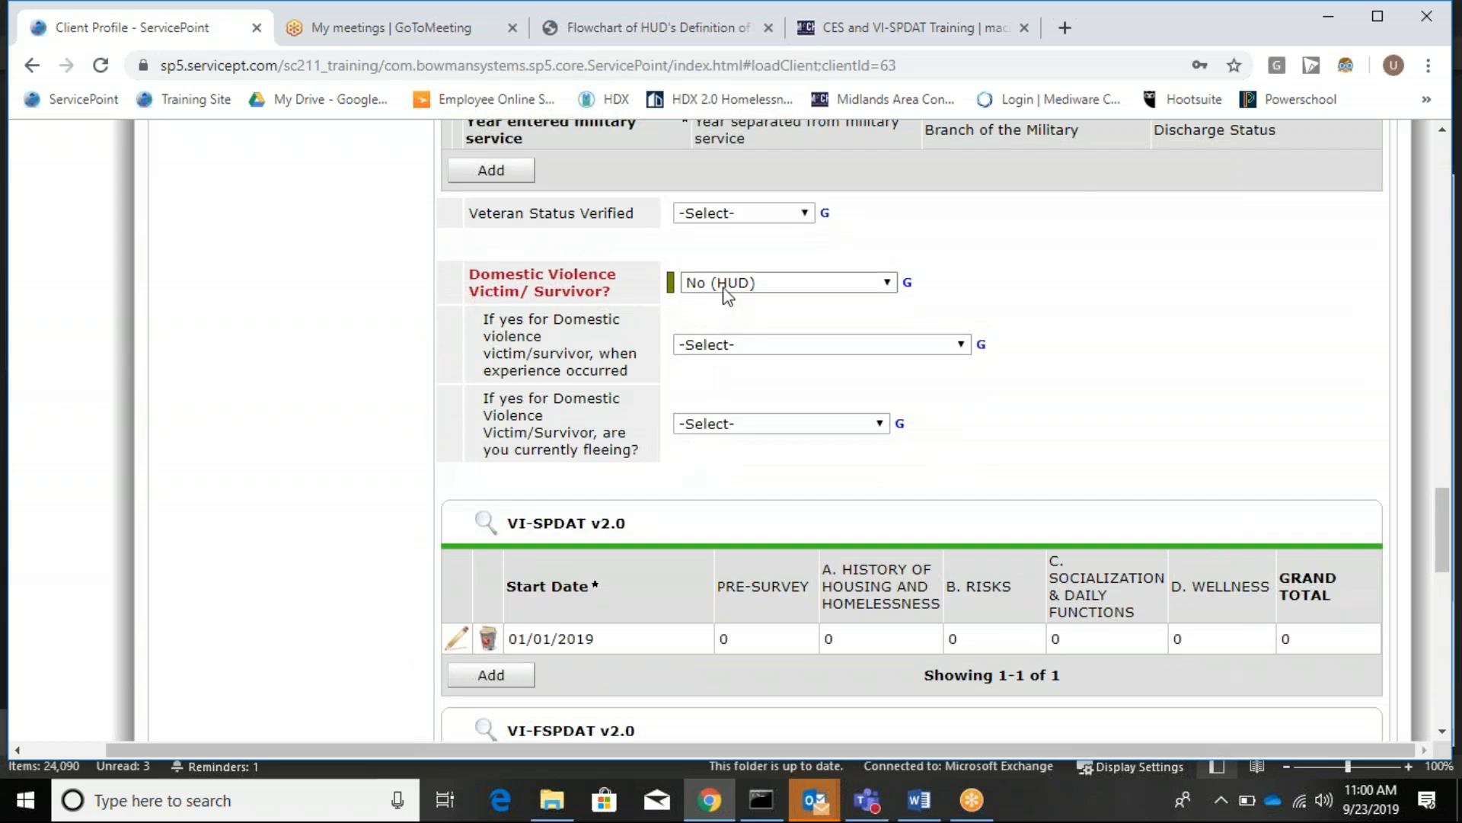
{"action": "scroll", "coordinate": [727, 295], "scroll_direction": "down", "scroll_amount": 3}
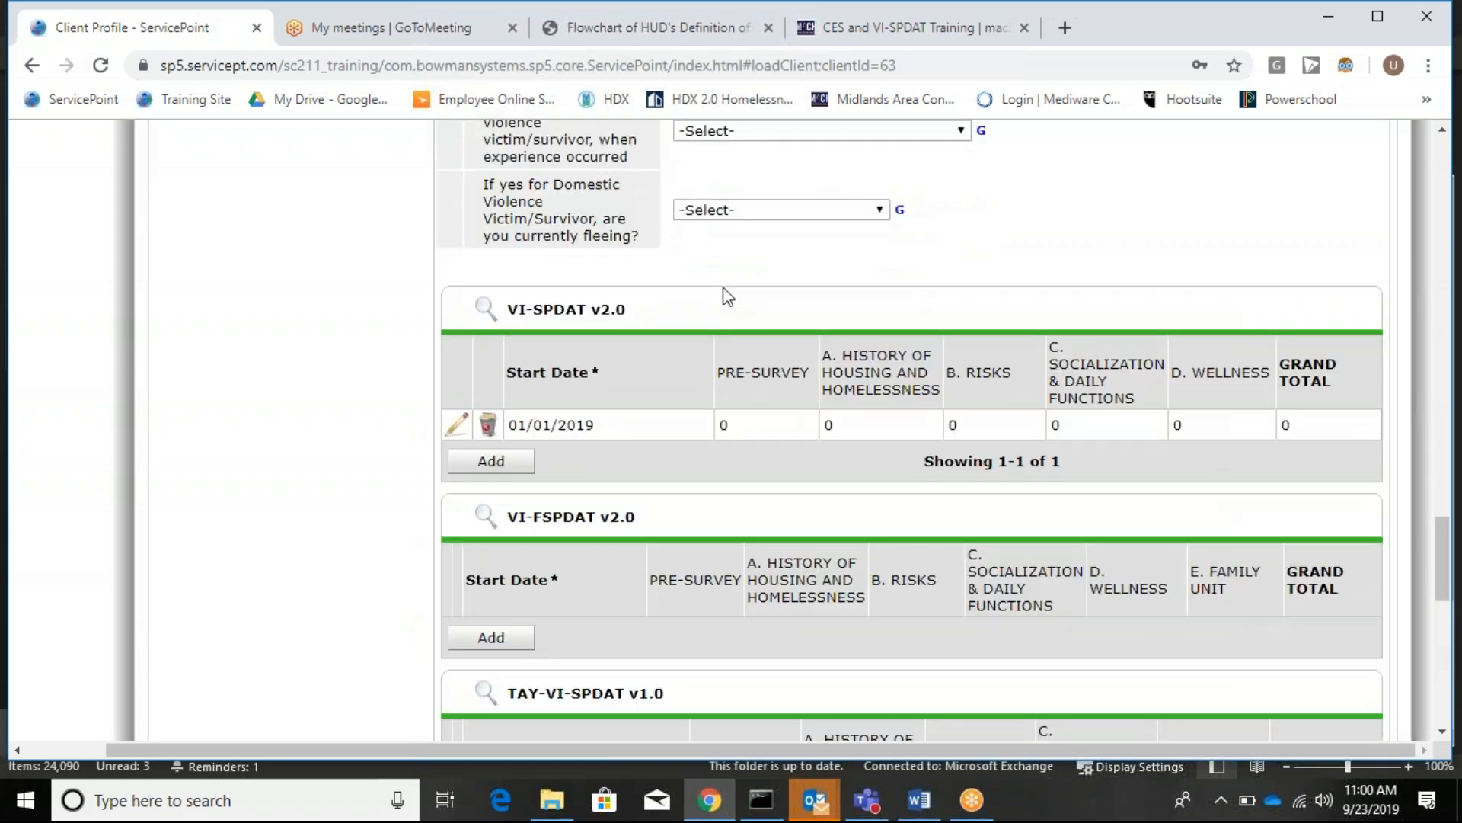
{"action": "scroll", "coordinate": [1097, 415], "scroll_direction": "down", "scroll_amount": 1}
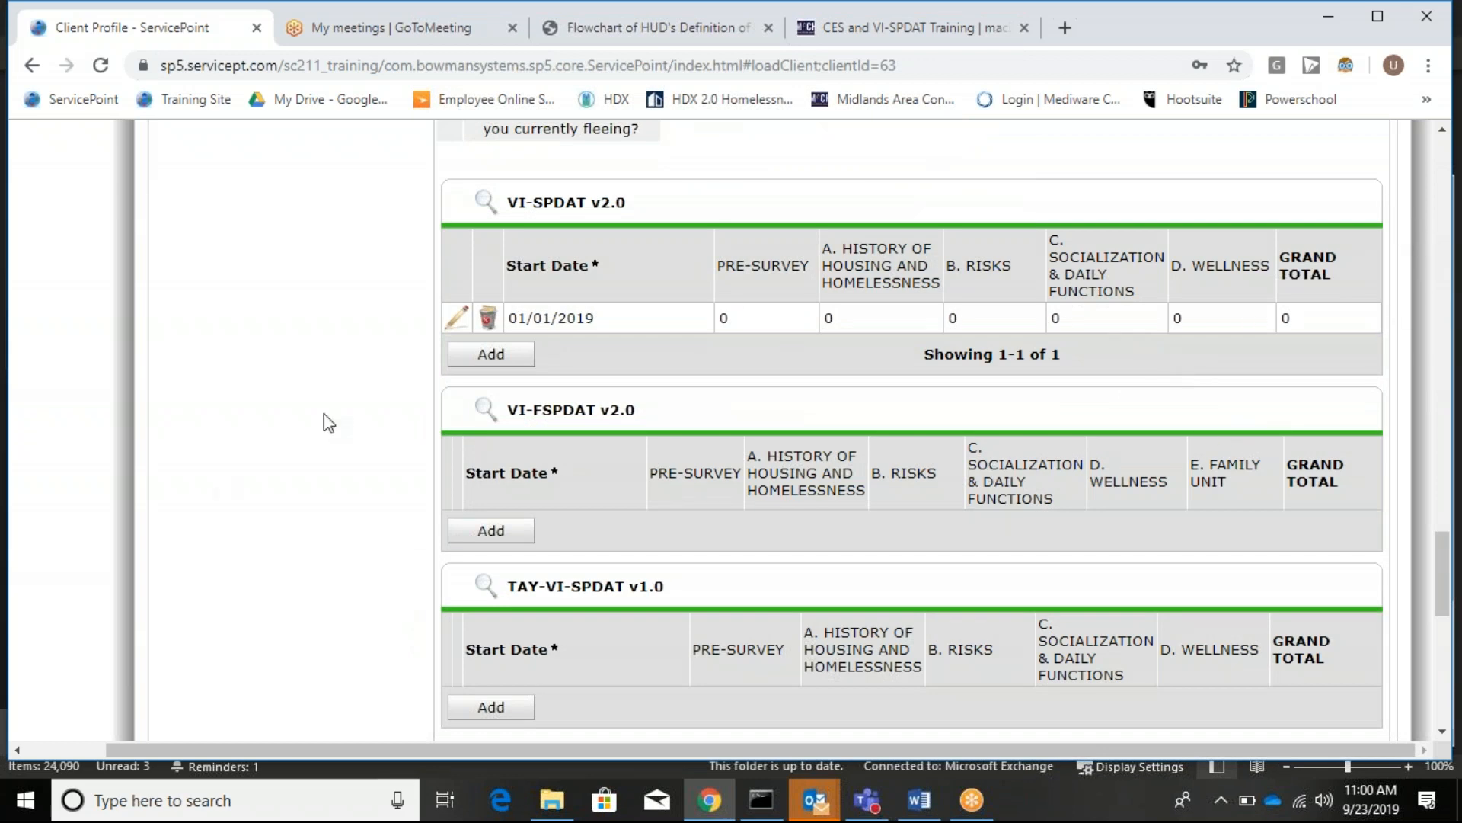
Save a new VI-SPDAT v2.0 record dated 09/15/2019, declining to answer its questions now.
{"action": "left_click", "coordinate": [491, 354]}
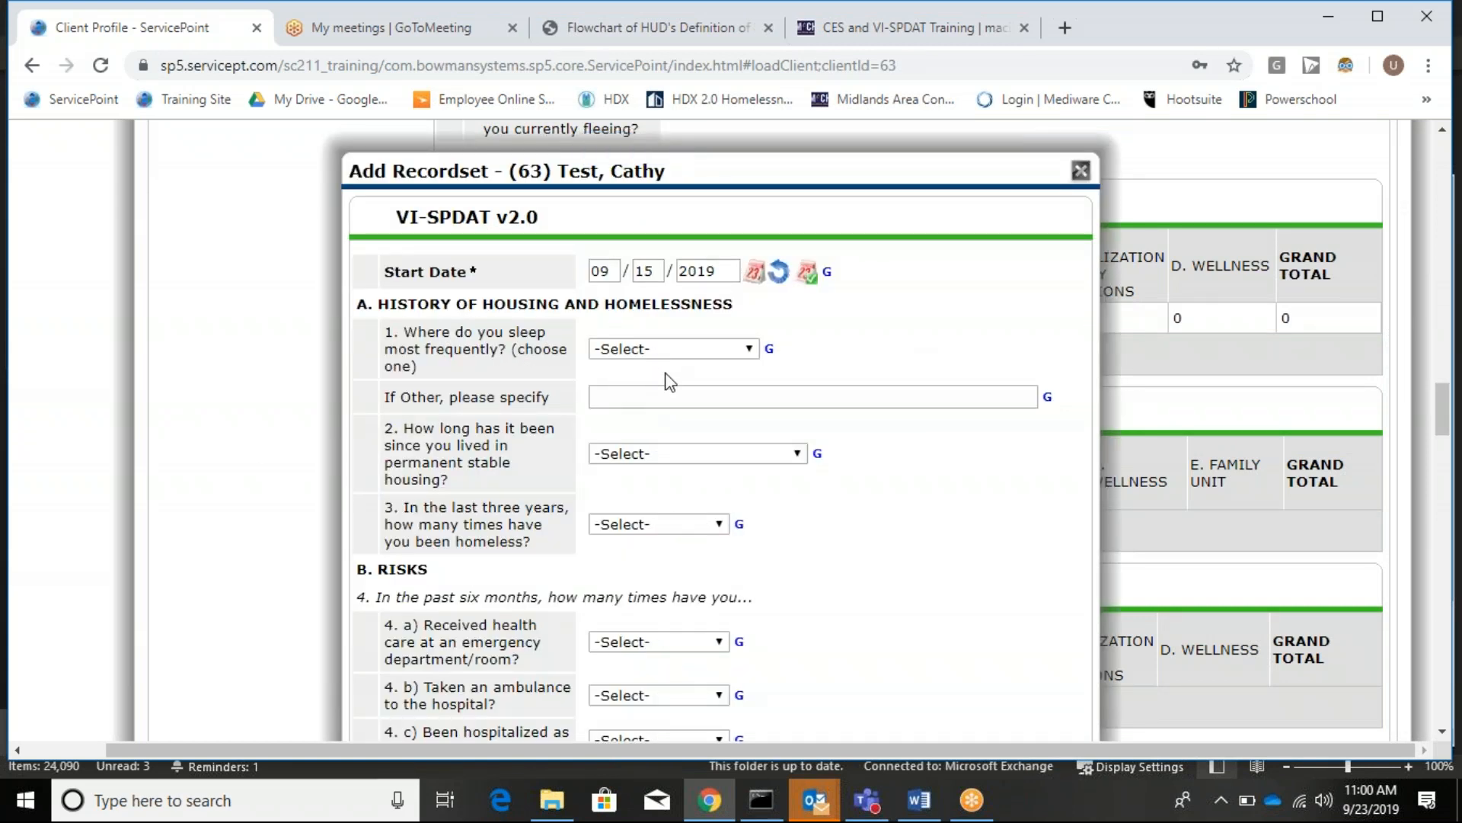
{"action": "scroll", "coordinate": [670, 381], "scroll_direction": "down", "scroll_amount": 12}
{"action": "scroll", "coordinate": [674, 393], "scroll_direction": "down", "scroll_amount": 20}
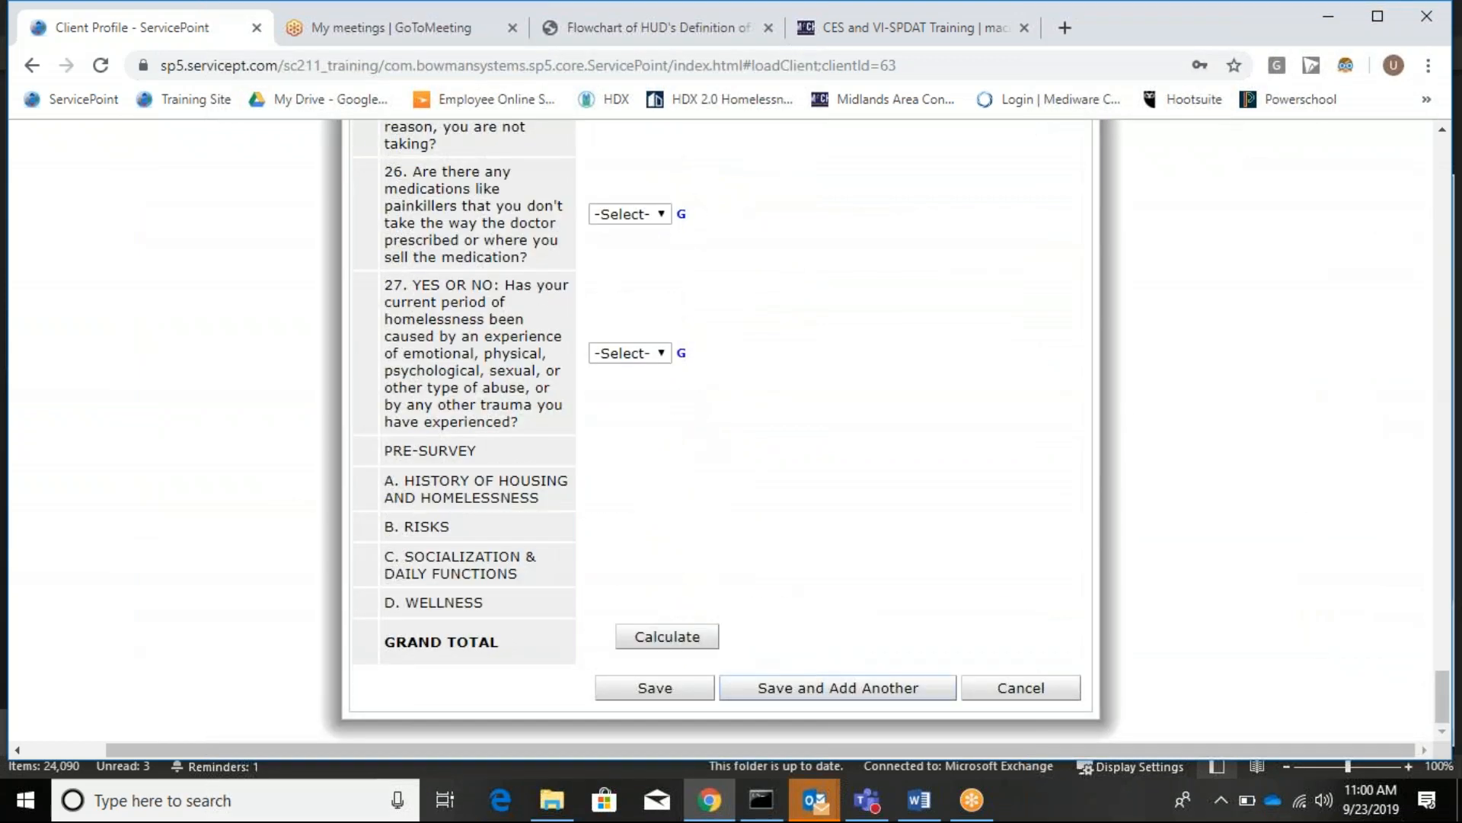
{"action": "left_click", "coordinate": [671, 689]}
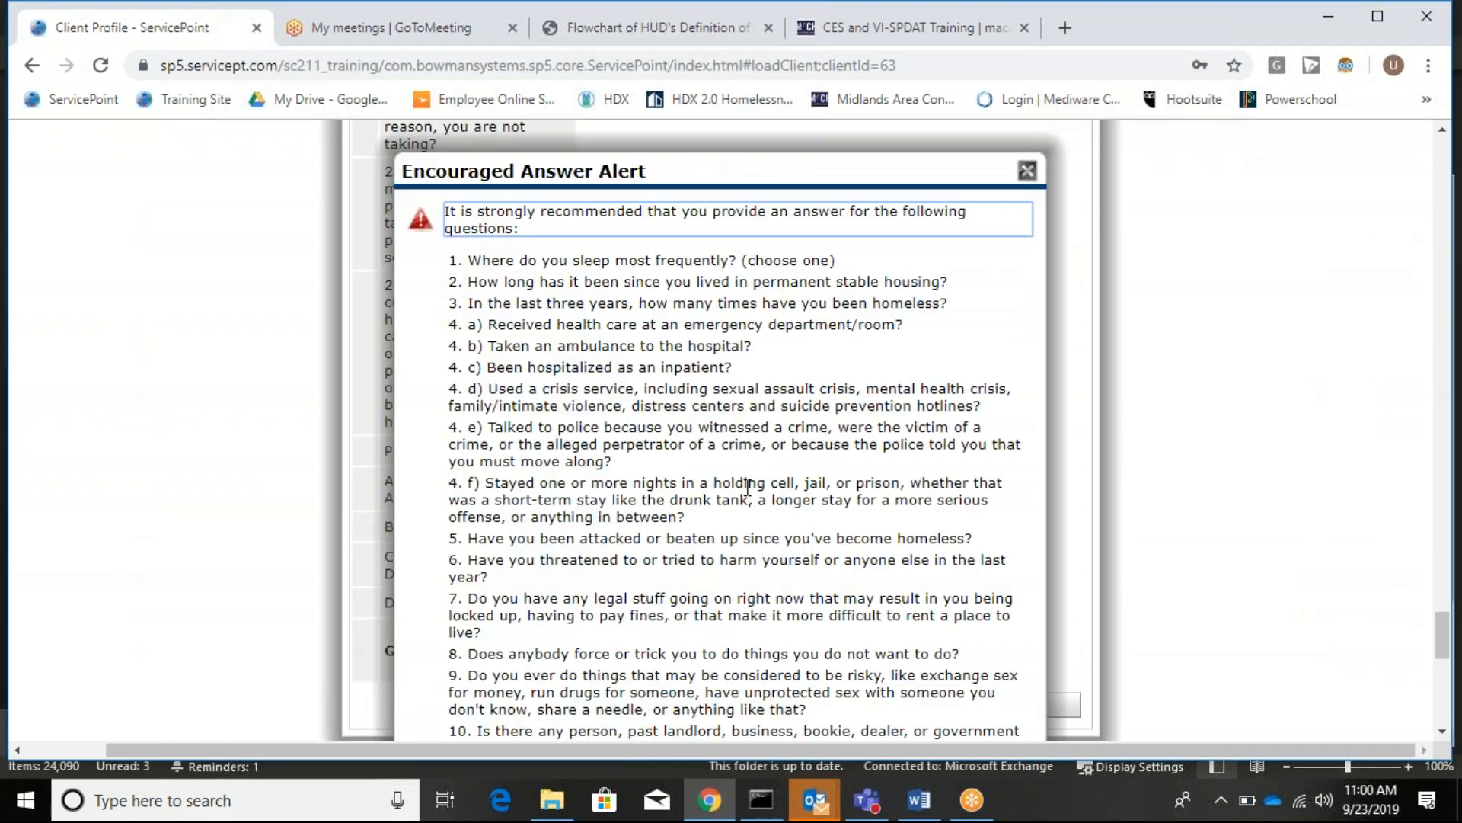
{"action": "scroll", "coordinate": [747, 487], "scroll_direction": "down", "scroll_amount": 10}
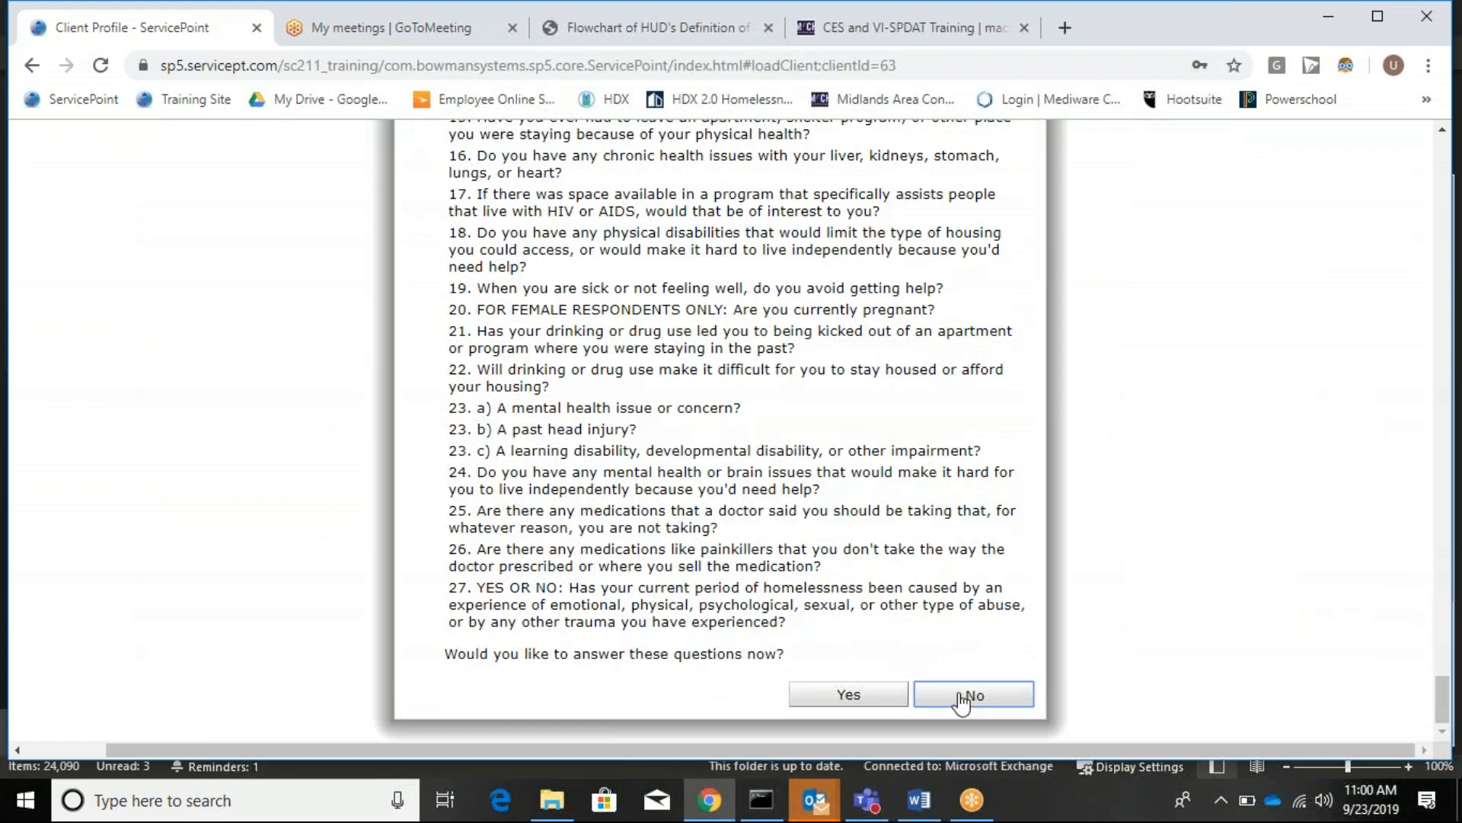
{"action": "left_click", "coordinate": [962, 695]}
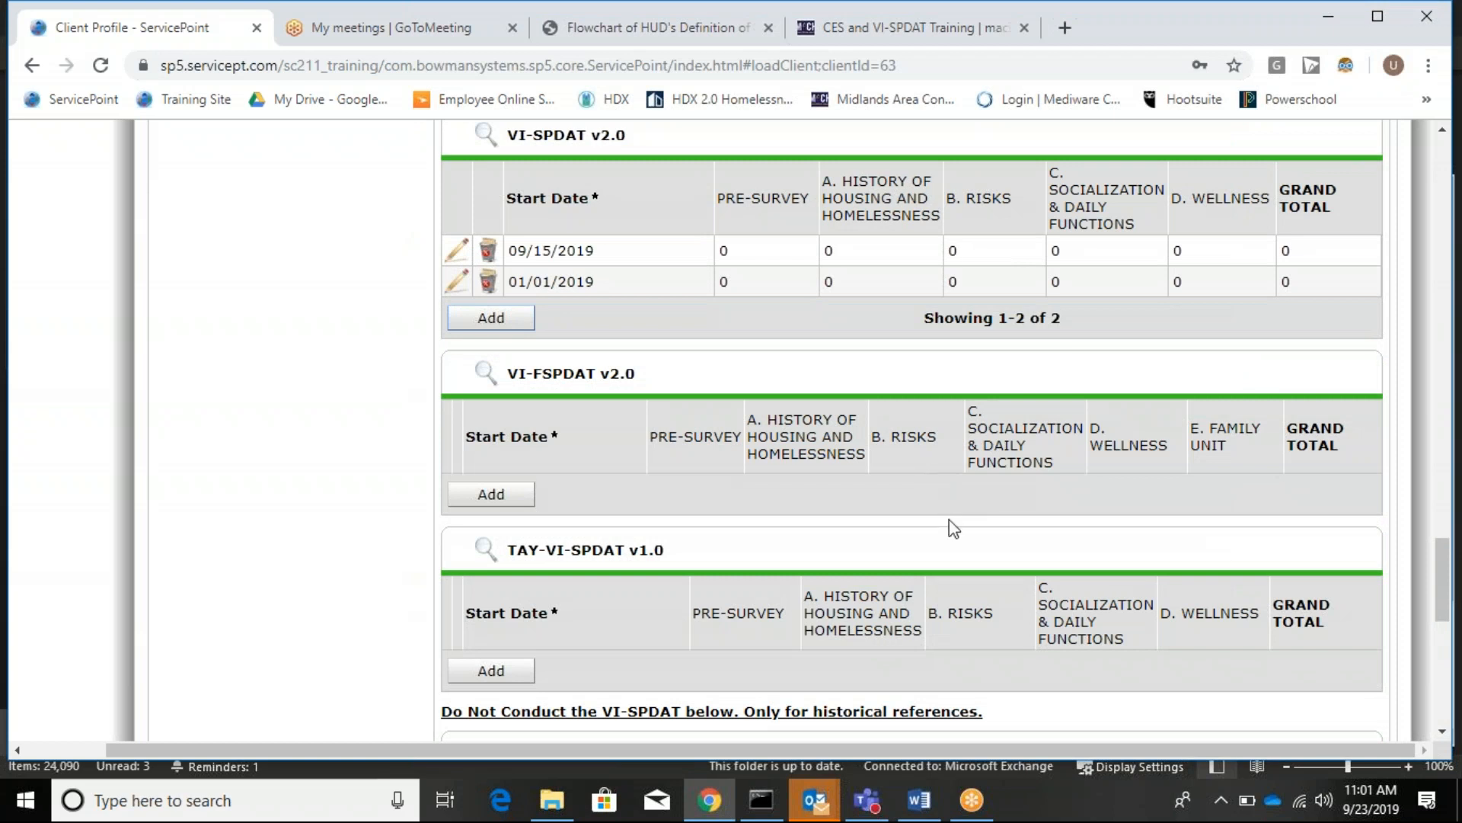
Save and exit the interim review assessment, then close the Interim Reviews list.
{"action": "scroll", "coordinate": [983, 571], "scroll_direction": "up", "scroll_amount": 8}
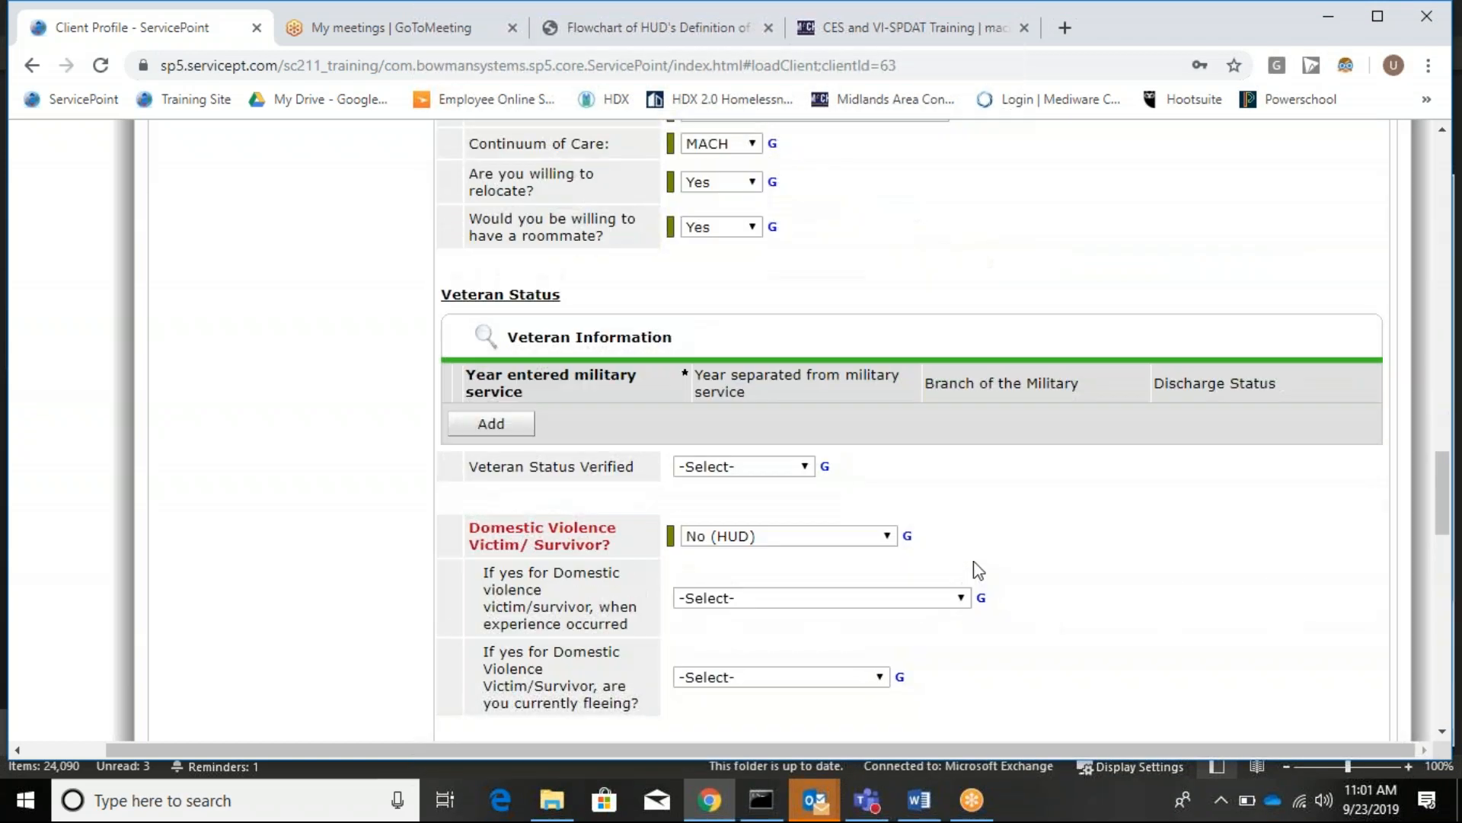
{"action": "scroll", "coordinate": [985, 556], "scroll_direction": "down", "scroll_amount": 10}
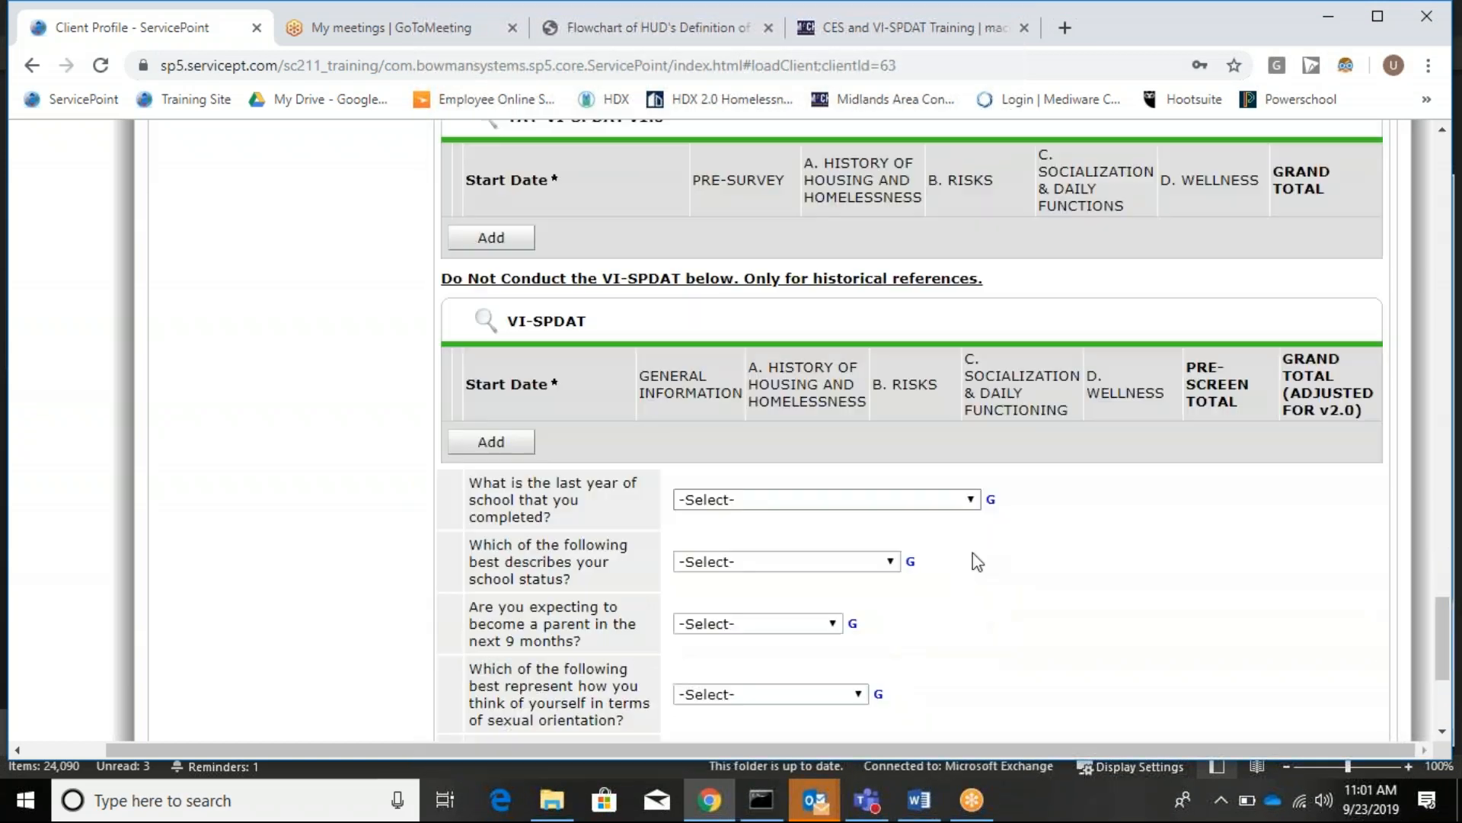
{"action": "scroll", "coordinate": [981, 553], "scroll_direction": "down", "scroll_amount": 1}
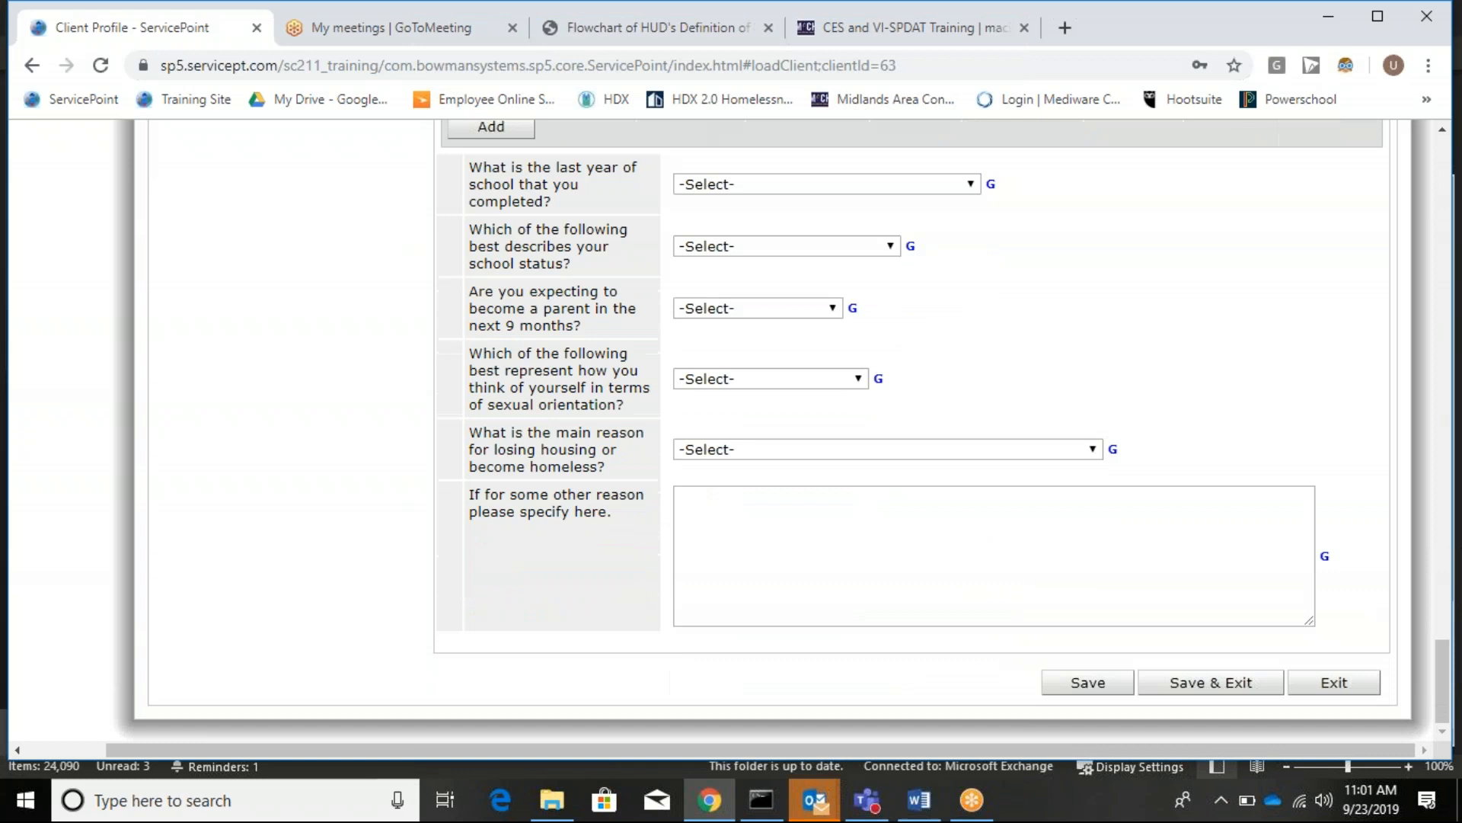
{"action": "left_click", "coordinate": [1202, 688]}
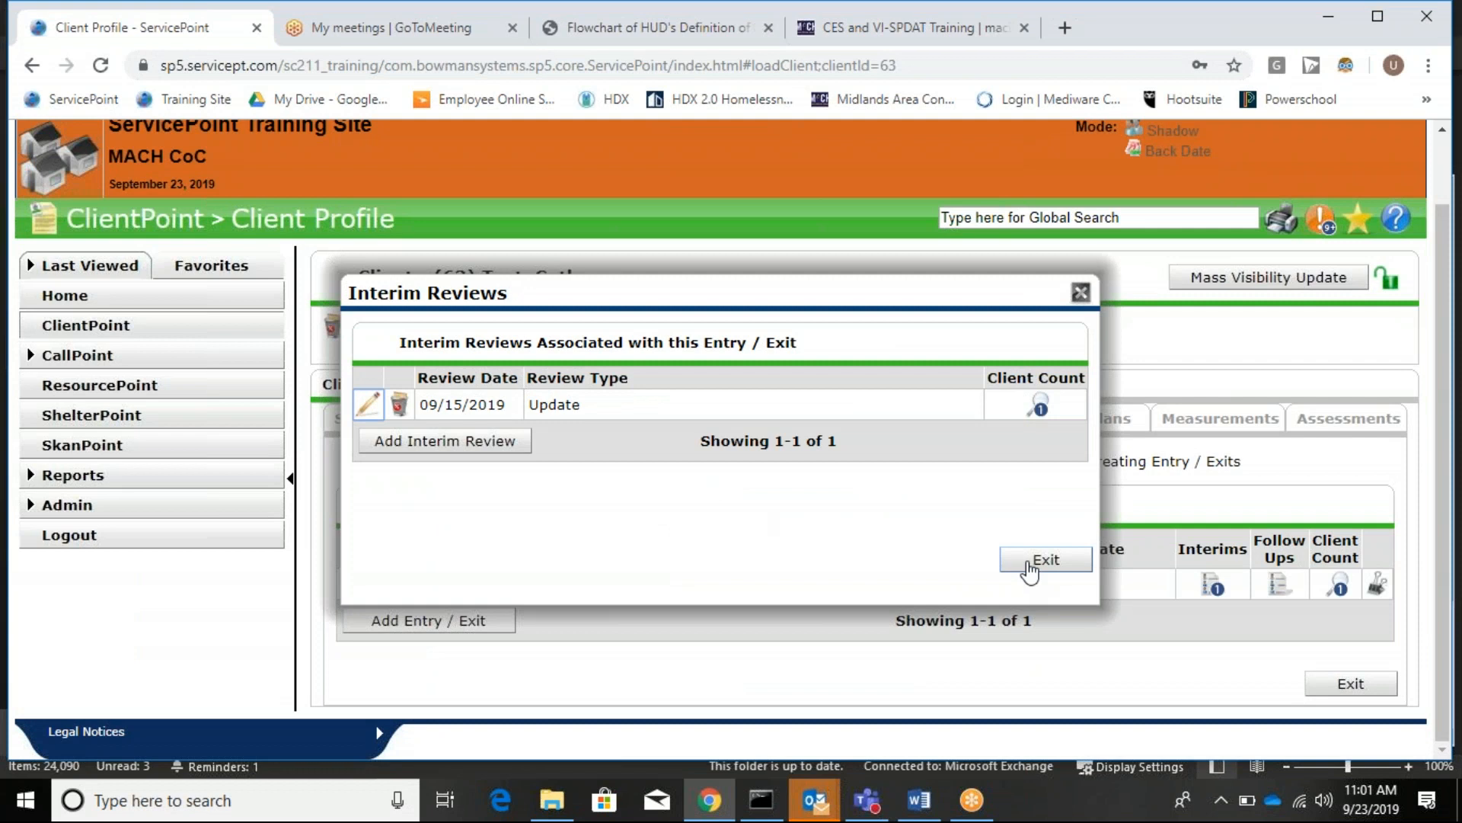
{"action": "left_click", "coordinate": [1030, 564]}
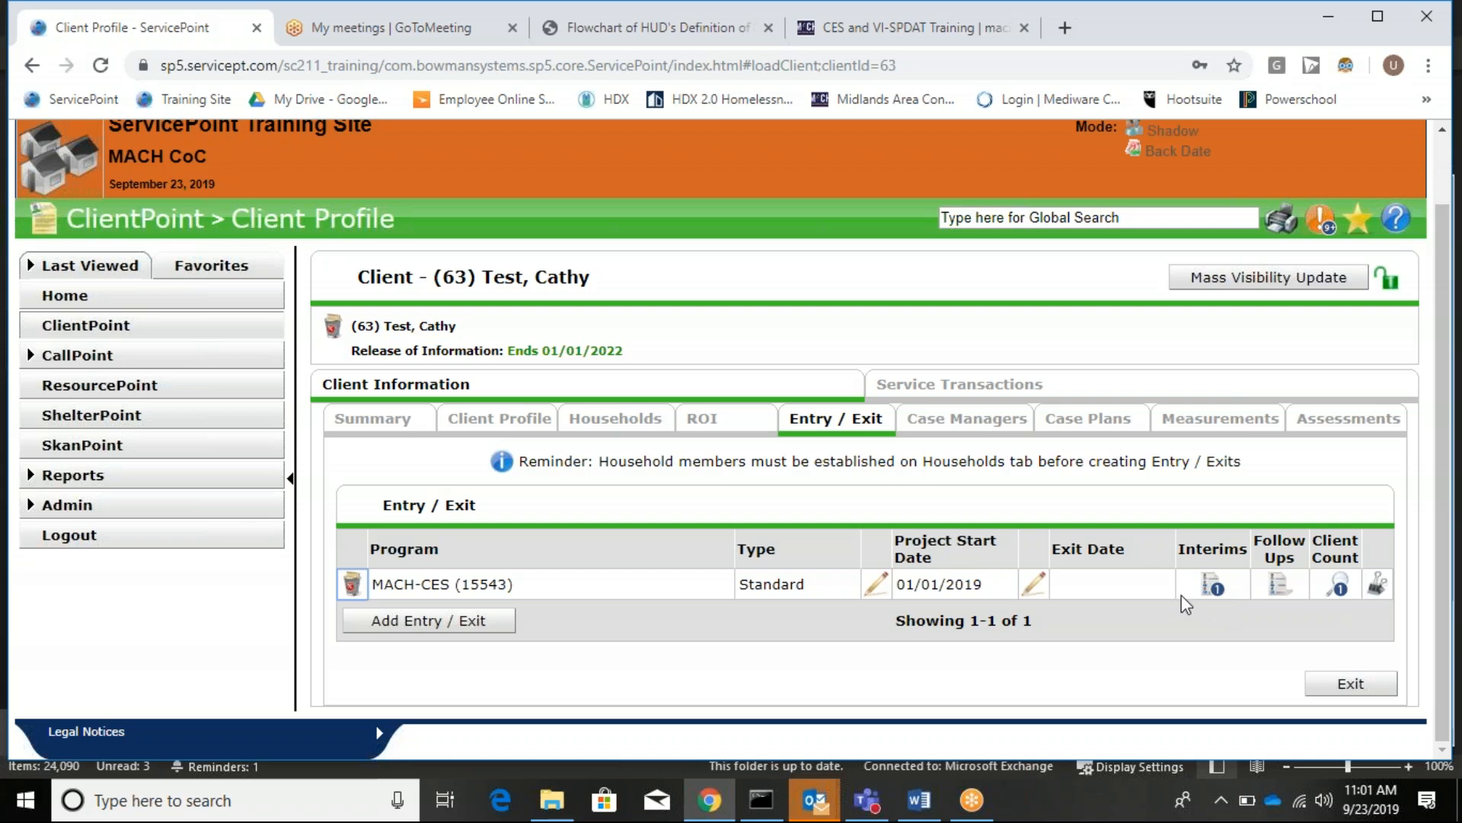
{"action": "left_click", "coordinate": [1212, 588]}
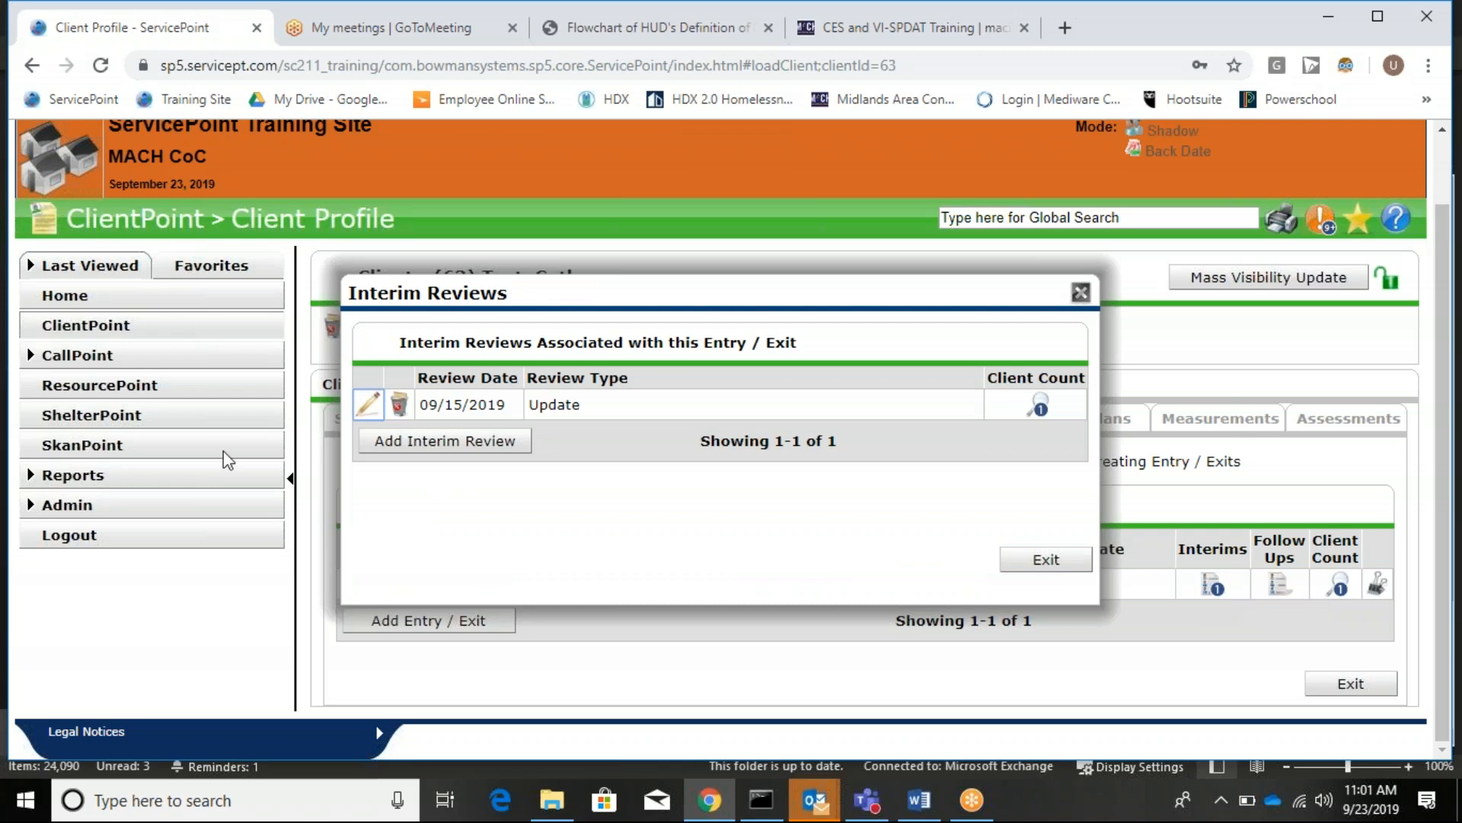
{"action": "left_click", "coordinate": [369, 404]}
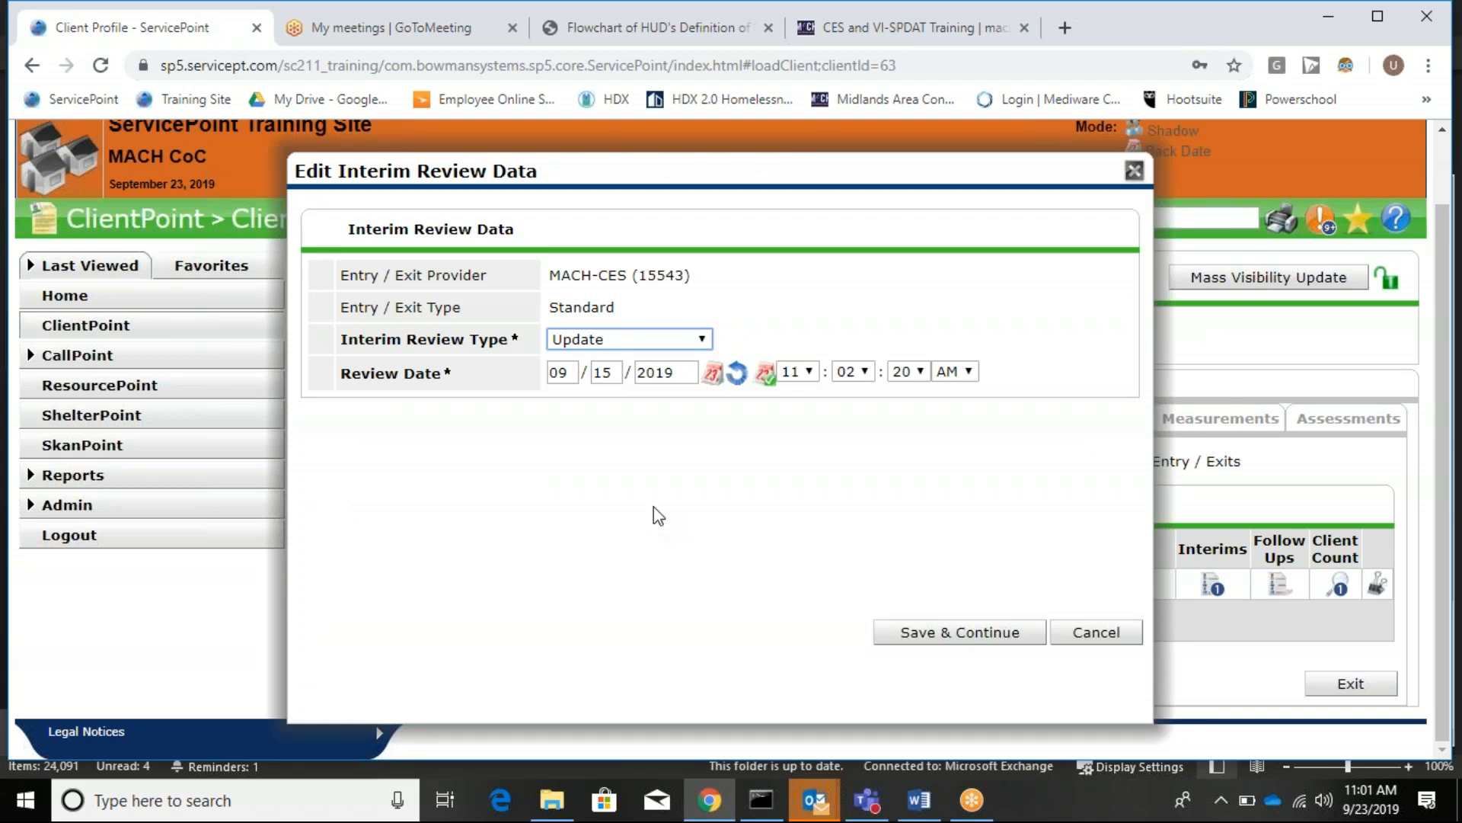
{"action": "left_click", "coordinate": [1136, 171]}
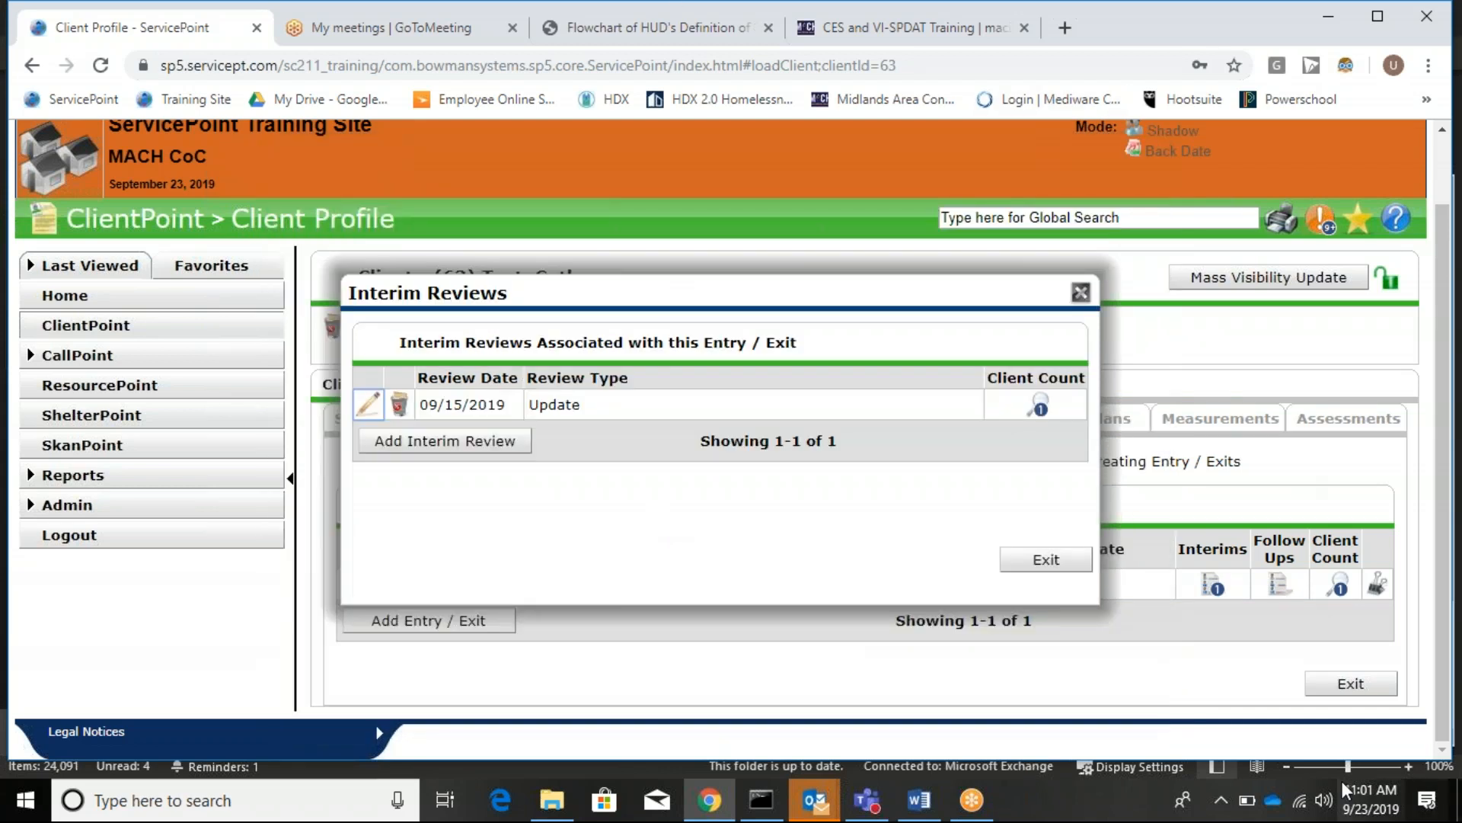
{"action": "left_click", "coordinate": [1022, 561]}
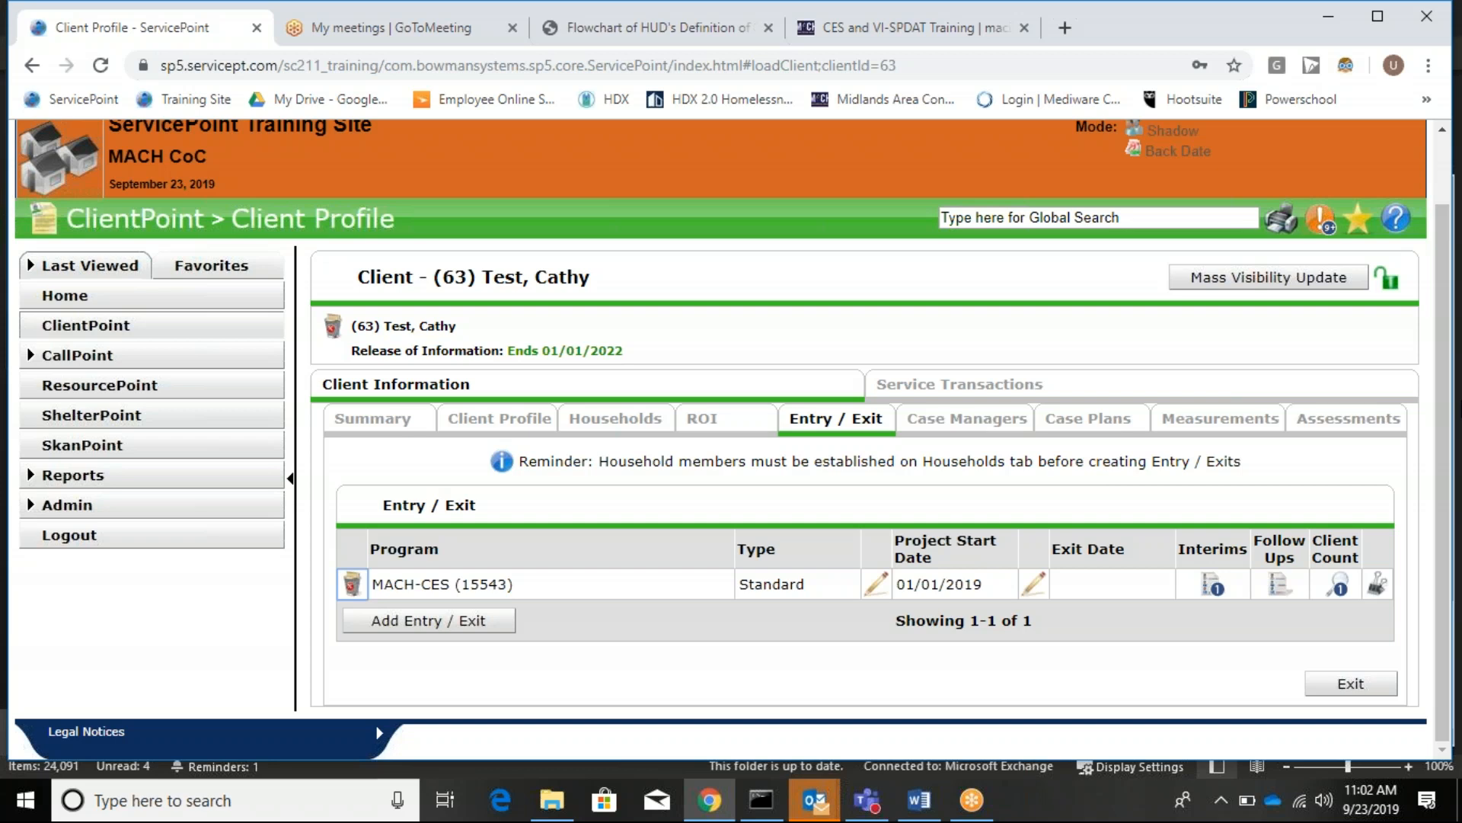
Create an Update interim review on the MACH-CES entry with review date 09/16/2019 and save it.
{"action": "left_click", "coordinate": [1215, 587]}
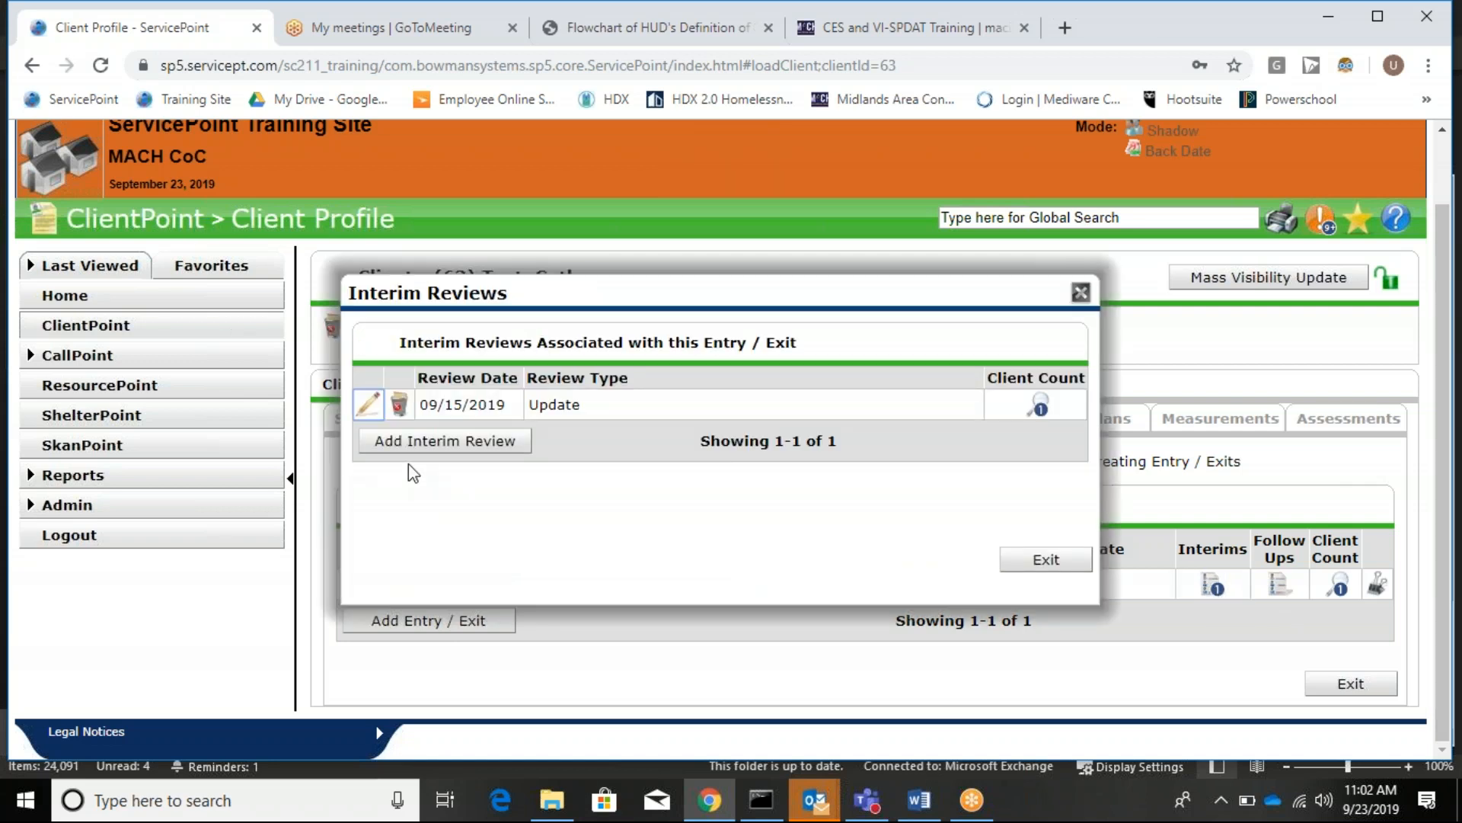
{"action": "left_click", "coordinate": [426, 451]}
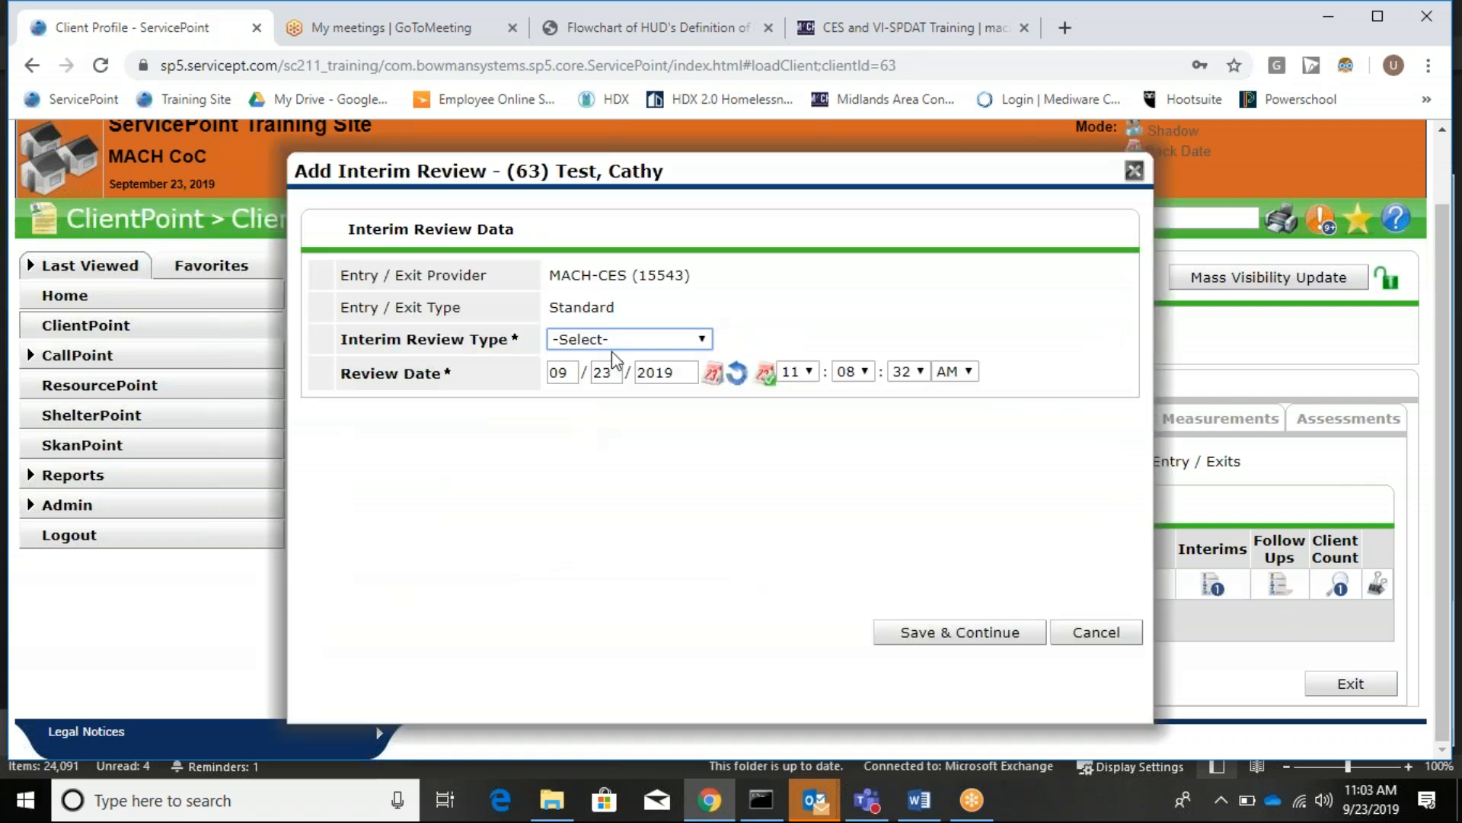
{"action": "left_click", "coordinate": [619, 339]}
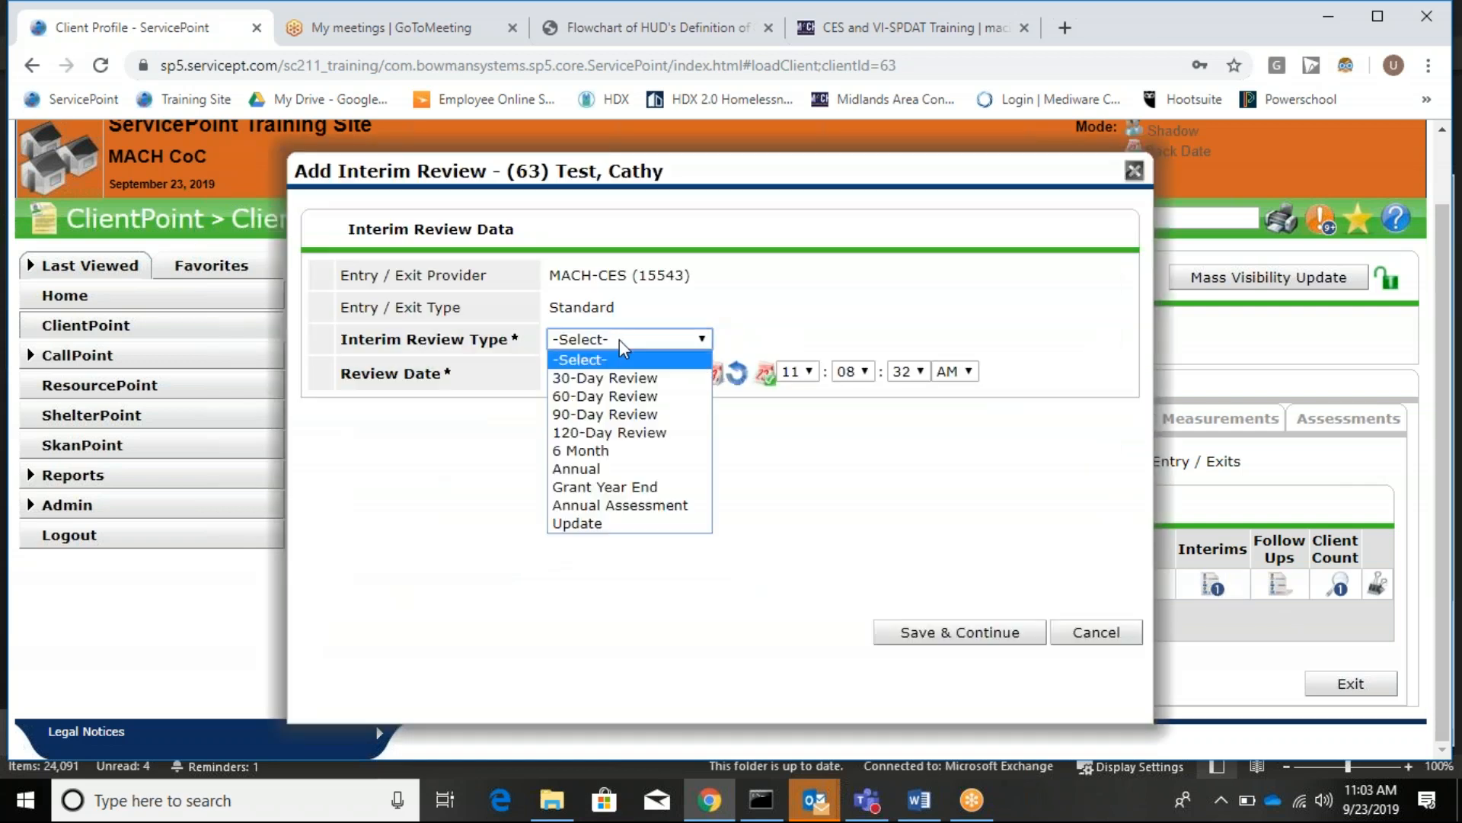
{"action": "left_click", "coordinate": [642, 521]}
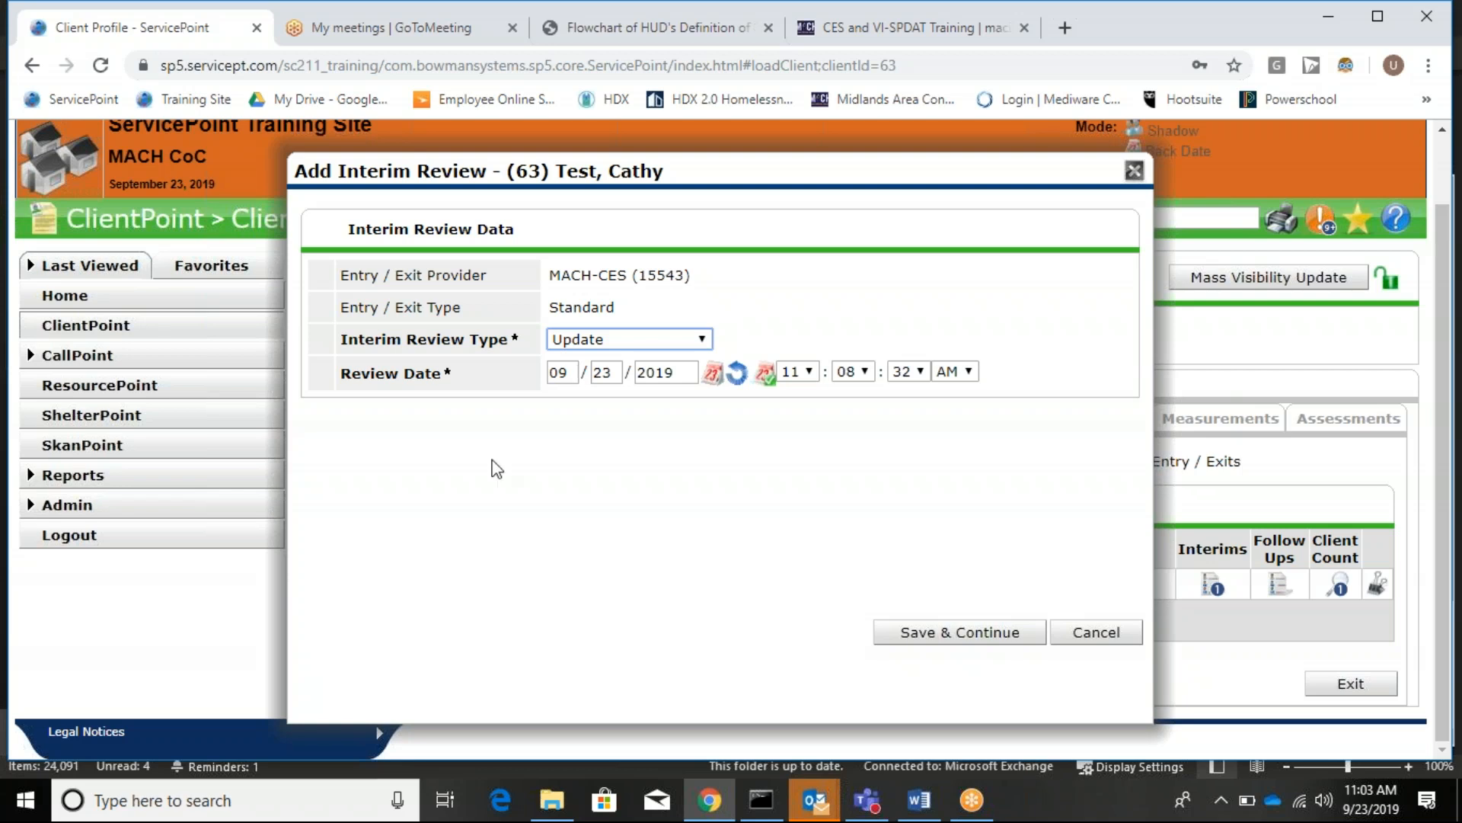
{"action": "left_click", "coordinate": [614, 374]}
{"action": "type", "text": "15"}
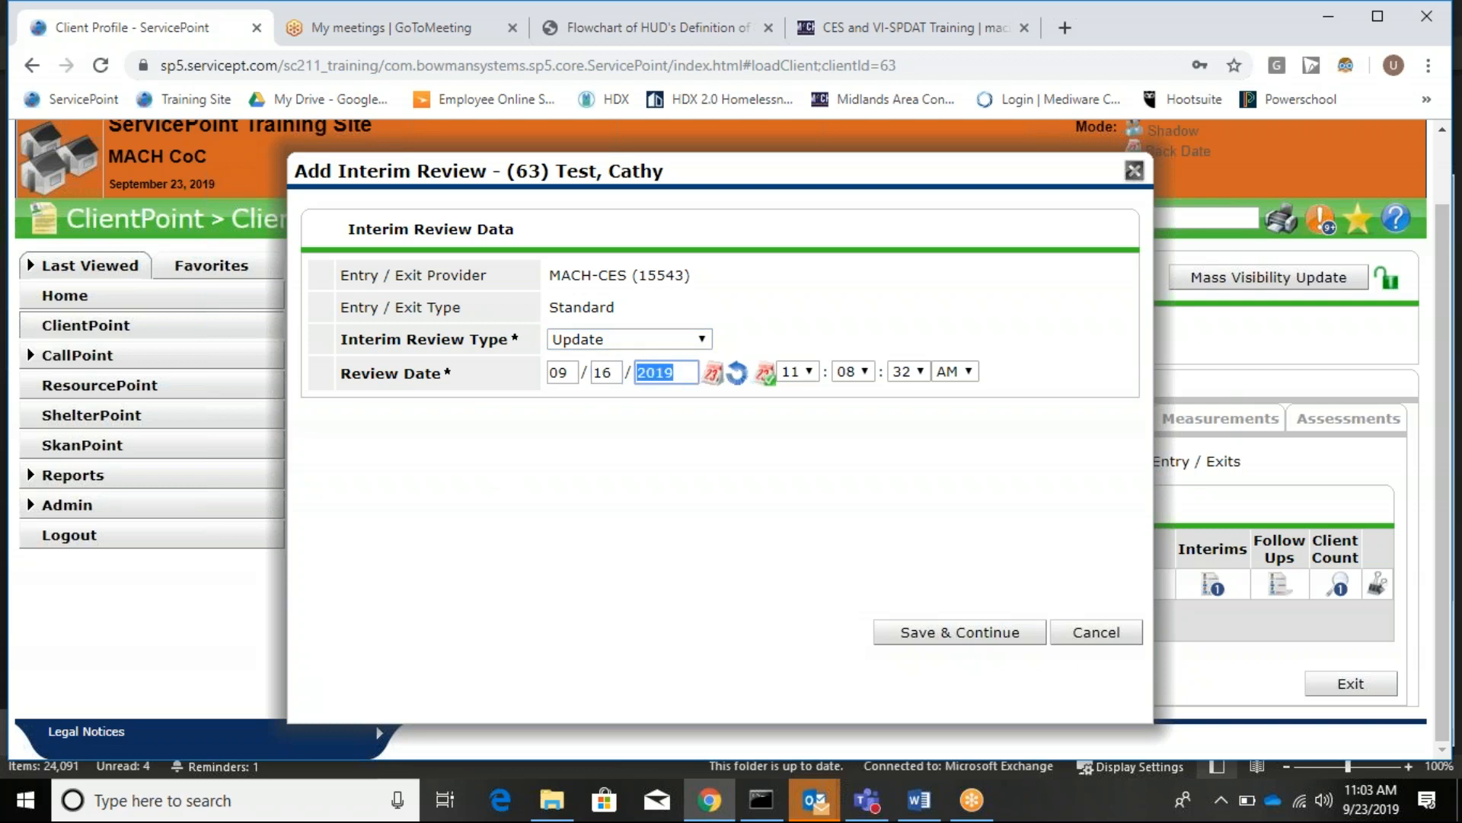
{"action": "left_click", "coordinate": [997, 626]}
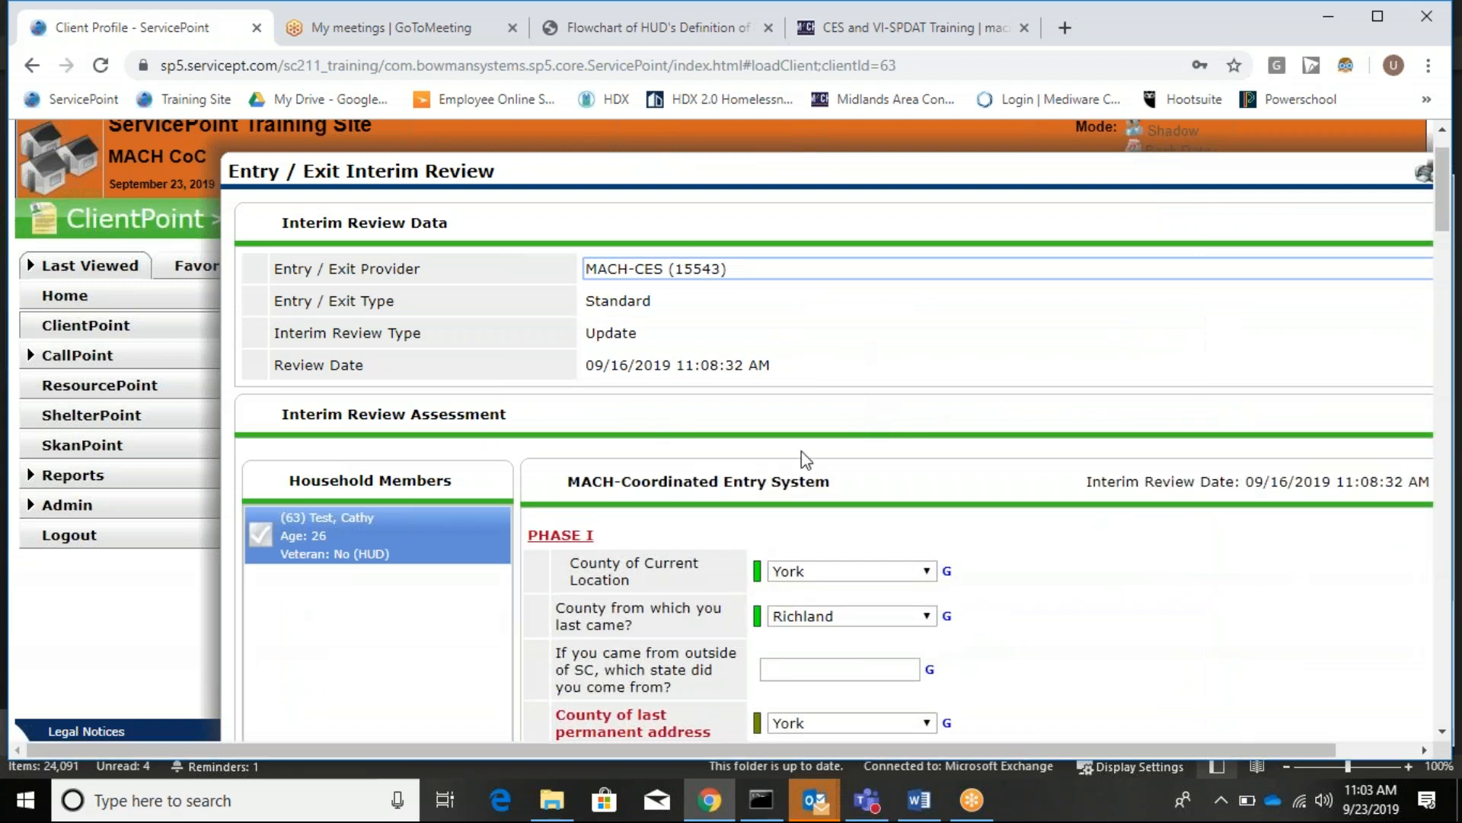
Add a new prioritization documentation record with search end date 09/16/2019.
{"action": "scroll", "coordinate": [801, 451], "scroll_direction": "down", "scroll_amount": 5}
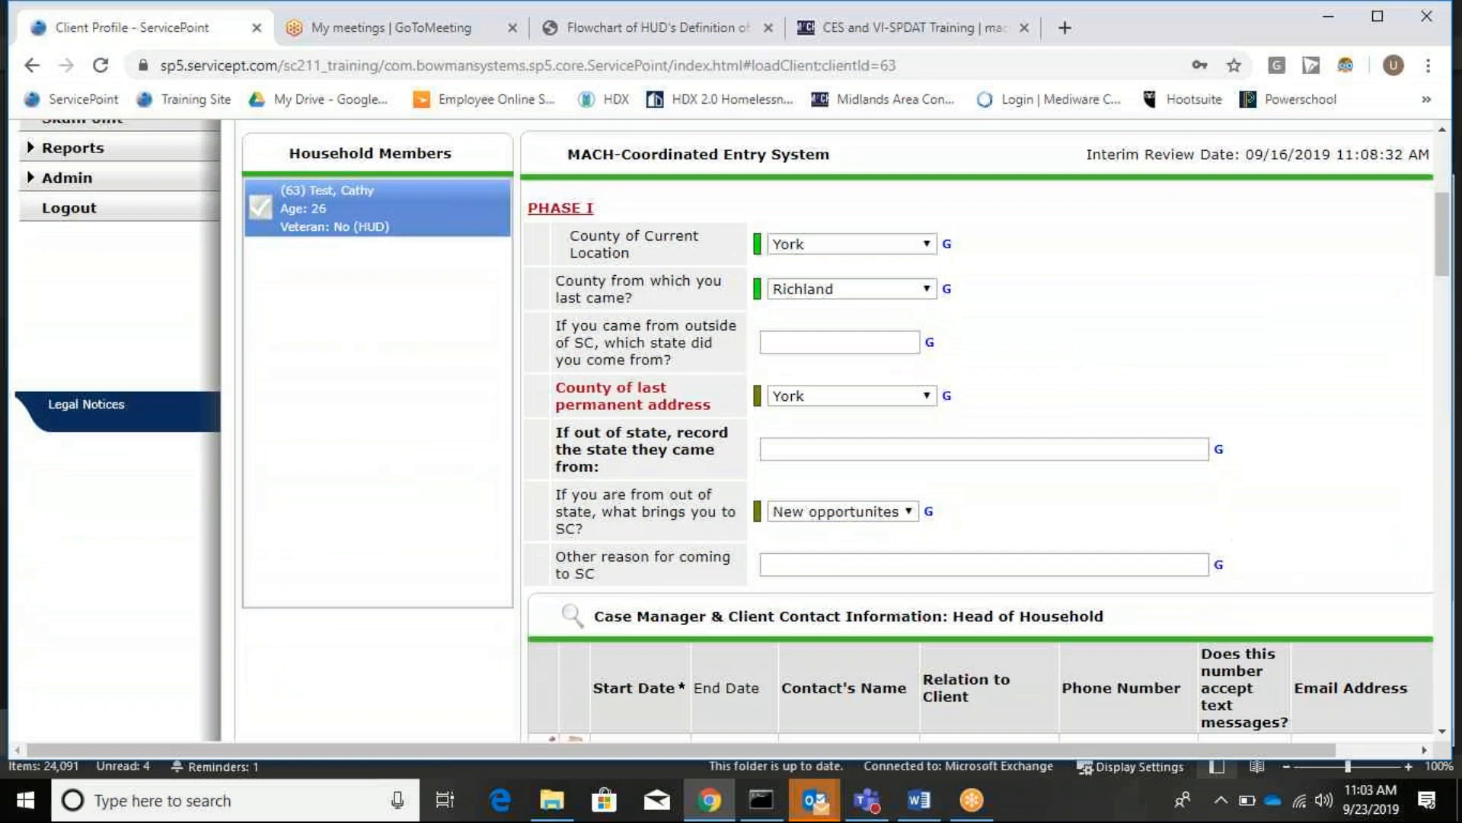
{"action": "scroll", "coordinate": [799, 453], "scroll_direction": "down", "scroll_amount": 10}
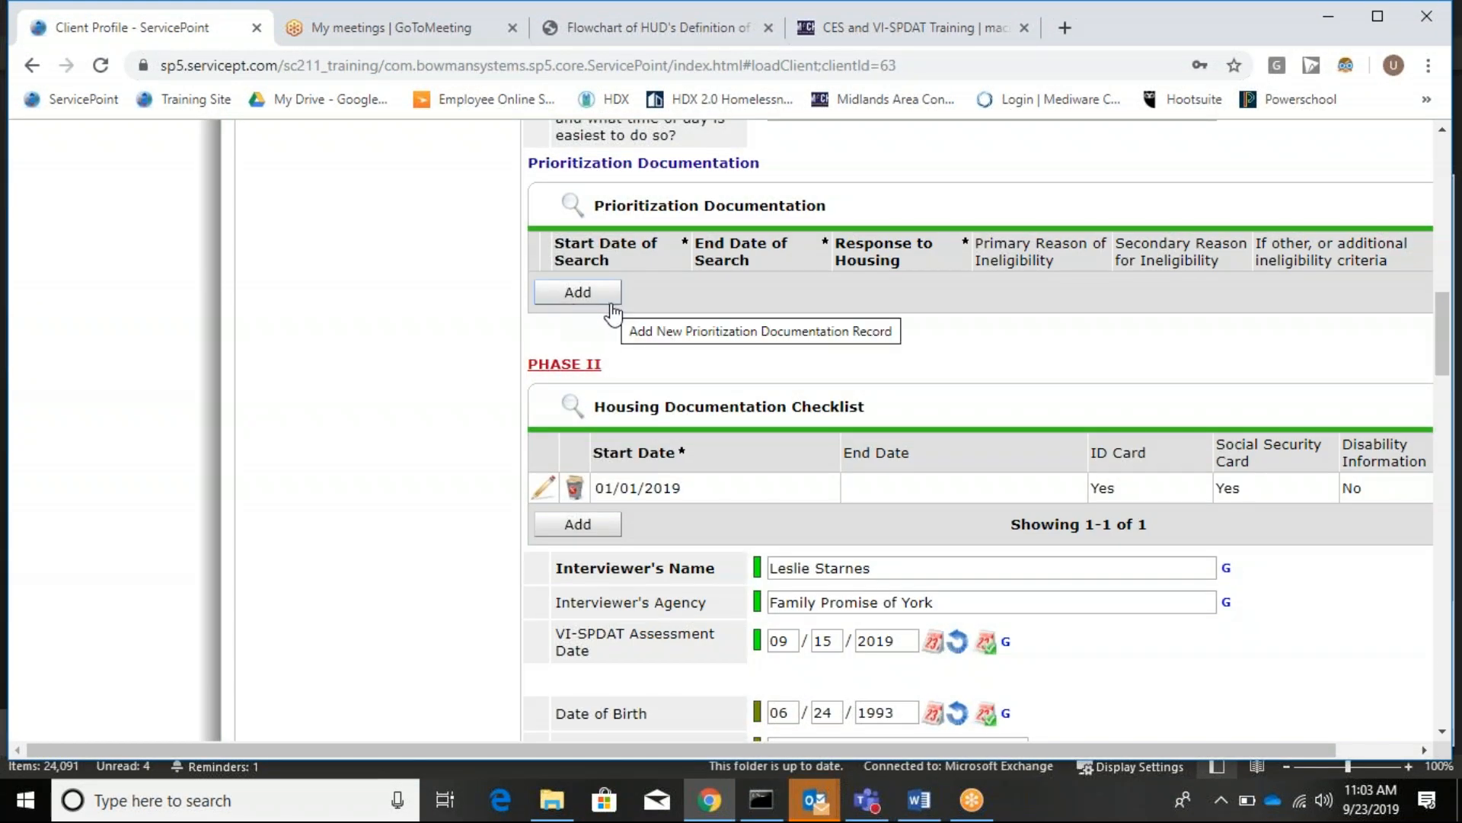
{"action": "left_click", "coordinate": [606, 299]}
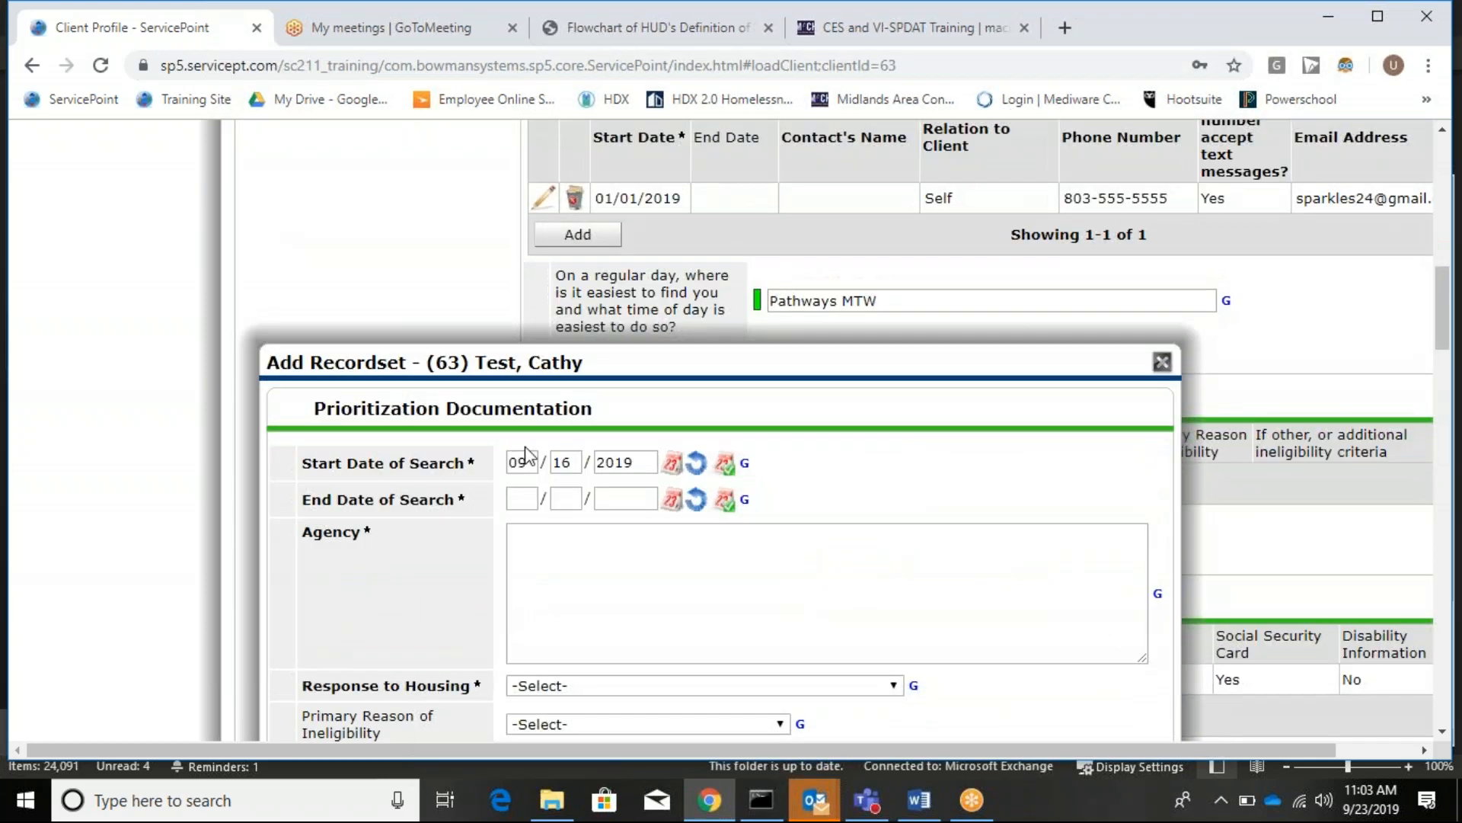
{"action": "scroll", "coordinate": [525, 396], "scroll_direction": "down", "scroll_amount": 2}
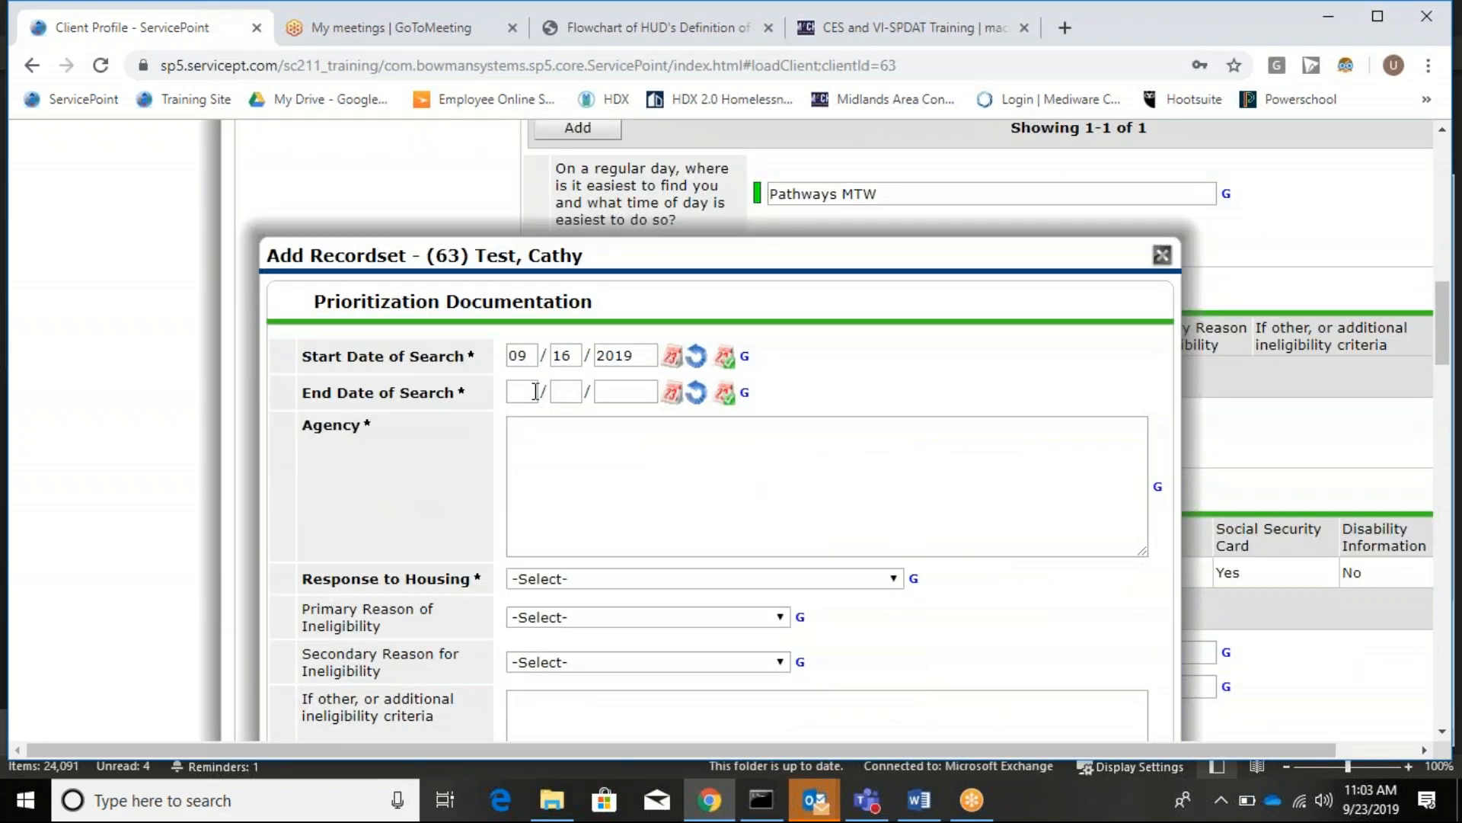
{"action": "left_click", "coordinate": [535, 391]}
{"action": "type", "text": "09/16/"}
{"action": "type", "text": "2019"}
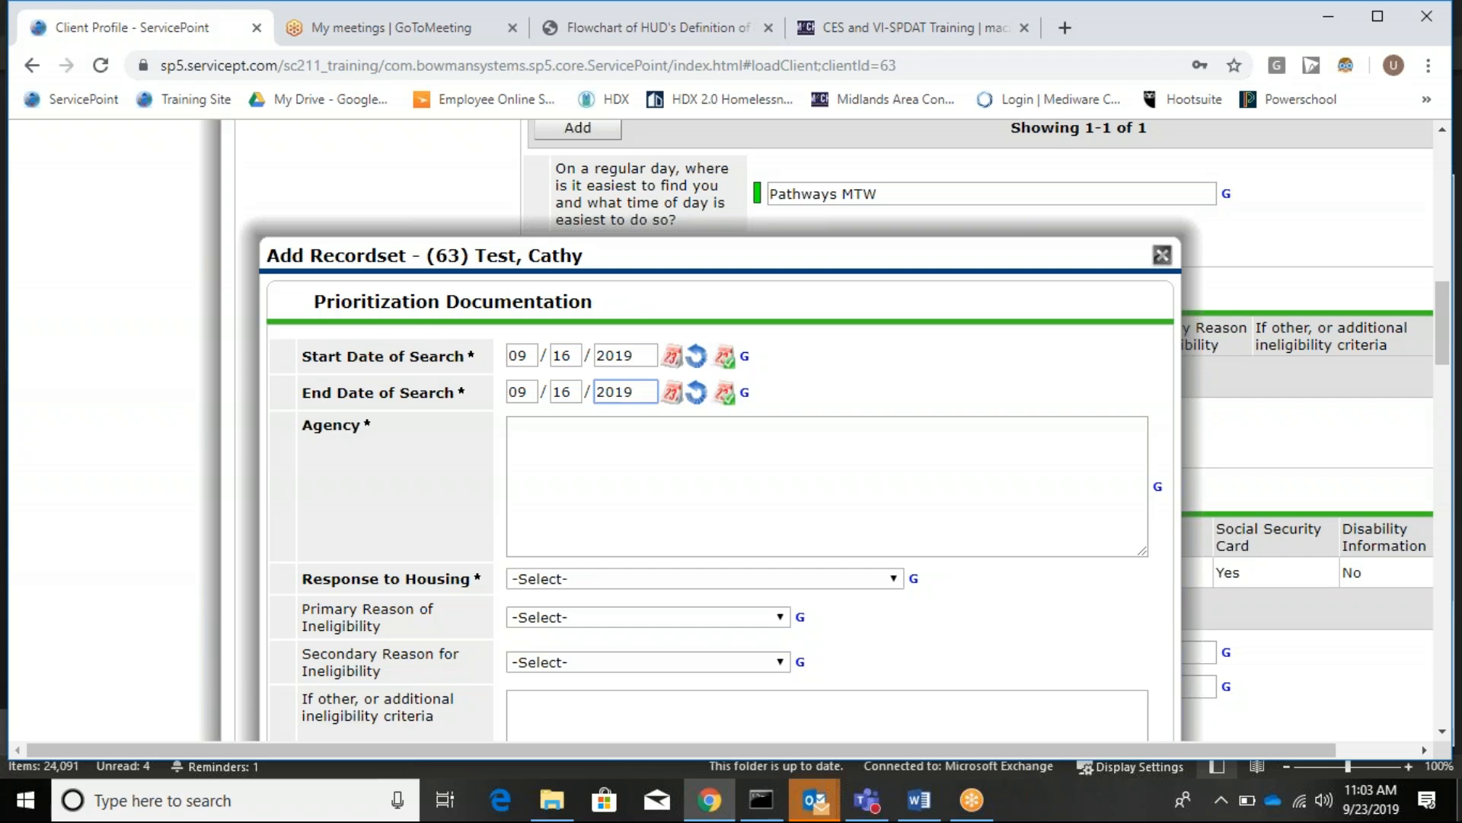
Enter Columbia Housing as the record's agency.
{"action": "left_click", "coordinate": [725, 496]}
{"action": "type", "text": "Columbia Housing"}
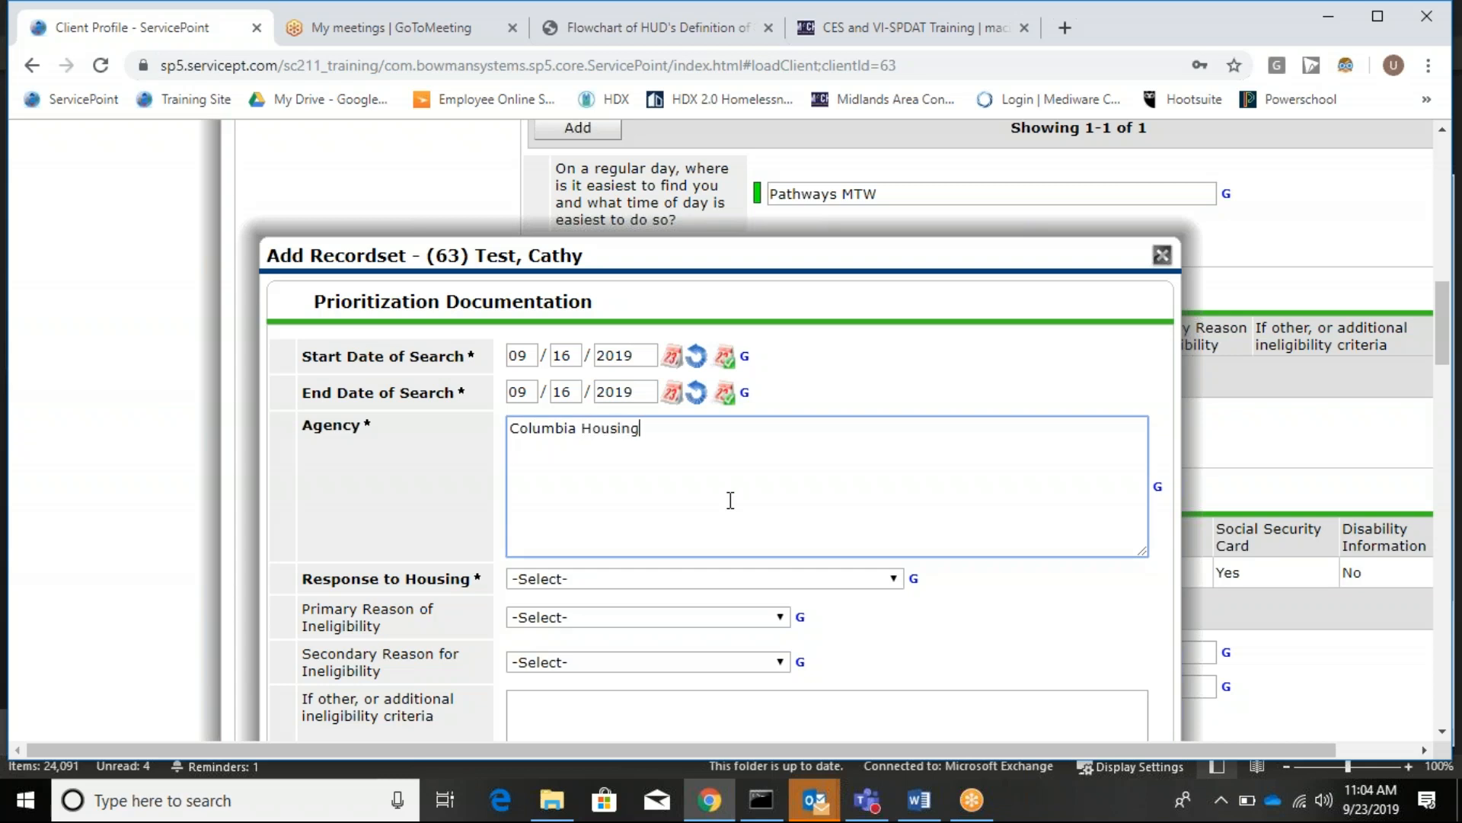
Set Response to Housing to not considered for eligibility, primary reason Not Chronically Homeless, secondary reason blank.
{"action": "scroll", "coordinate": [387, 415], "scroll_direction": "down", "scroll_amount": 2}
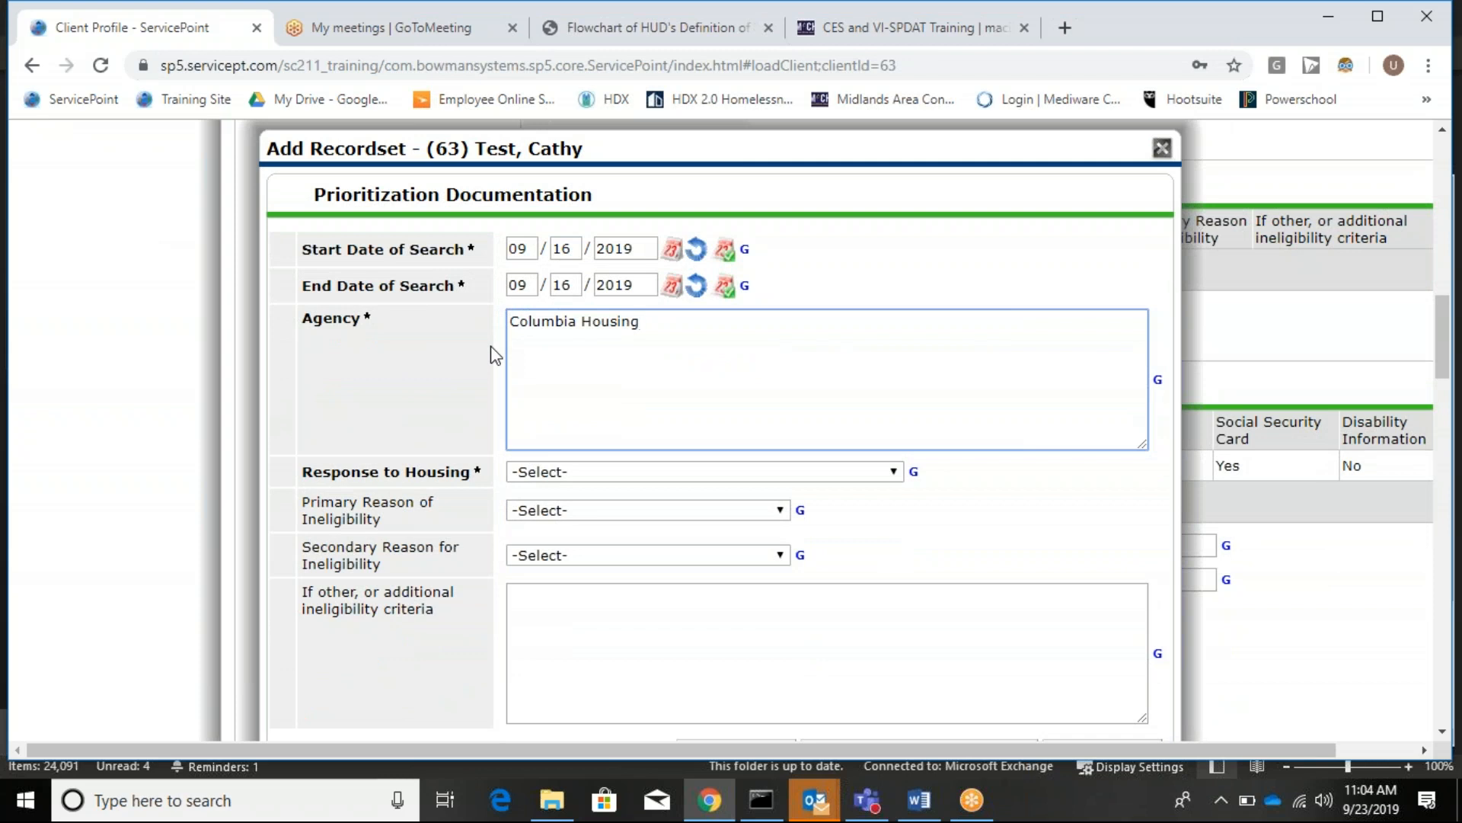
{"action": "left_click", "coordinate": [607, 480]}
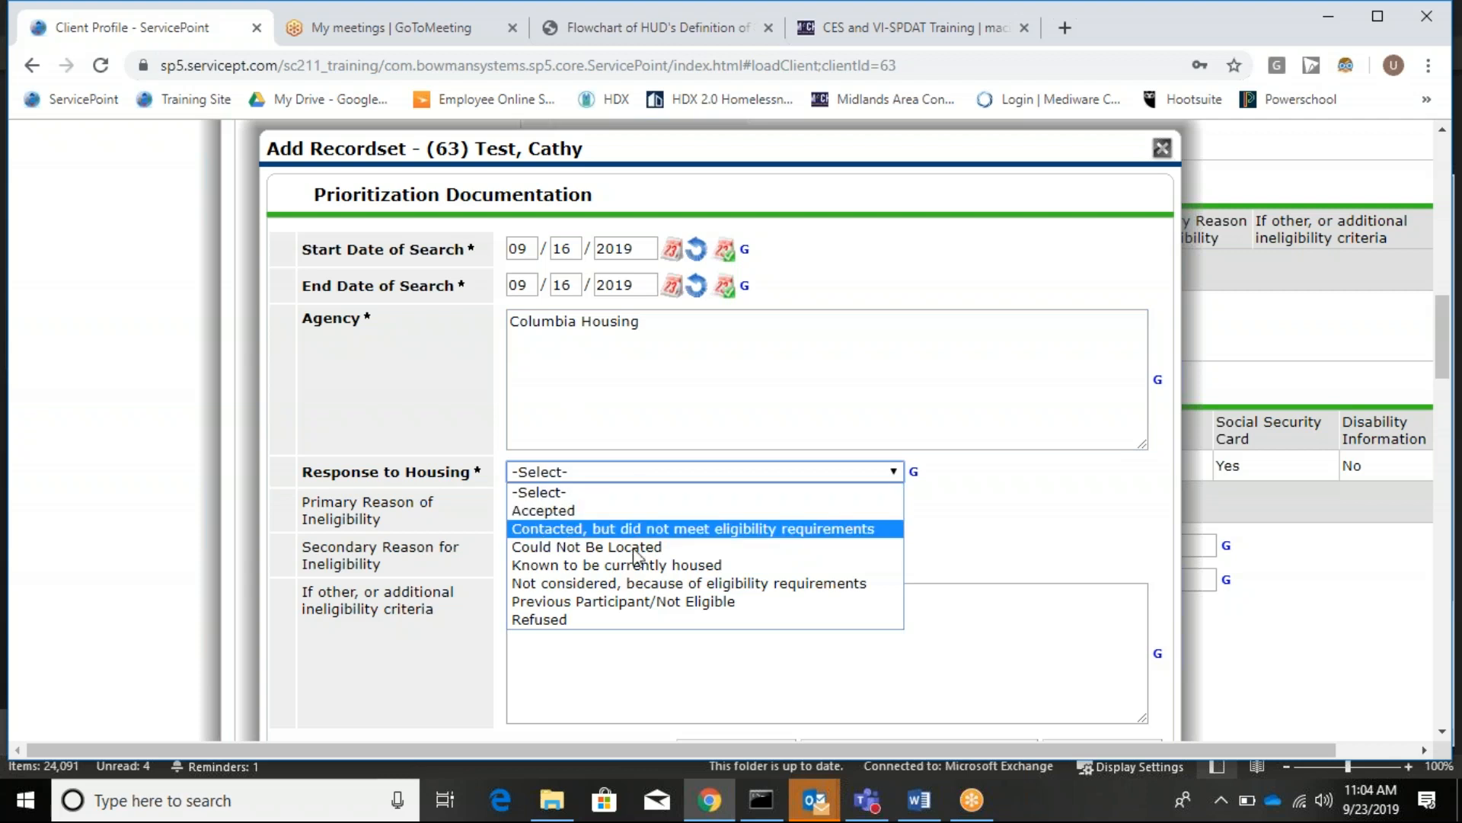
{"action": "left_click", "coordinate": [637, 589]}
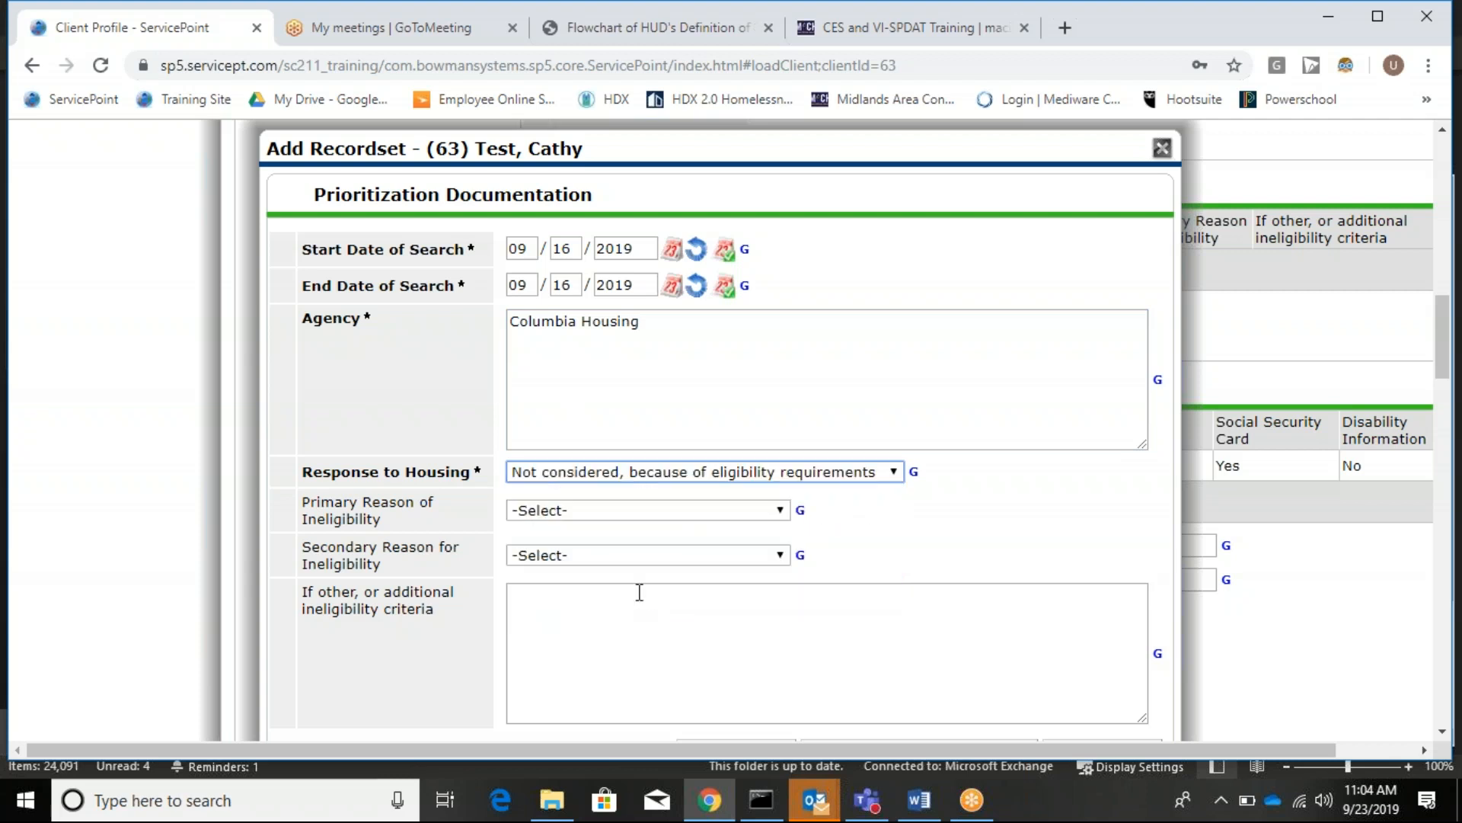
{"action": "left_click", "coordinate": [586, 516]}
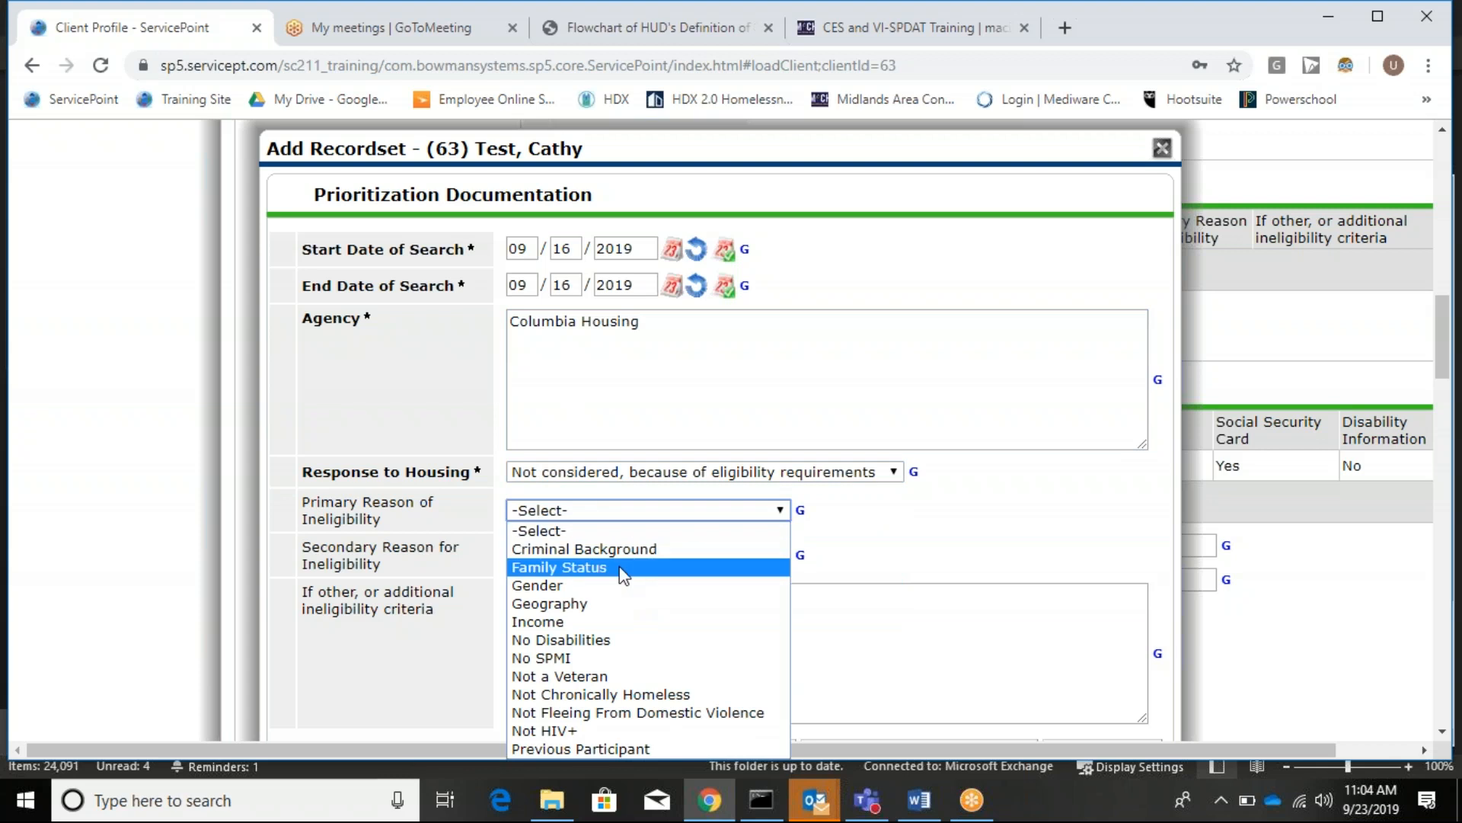
{"action": "left_click", "coordinate": [640, 694]}
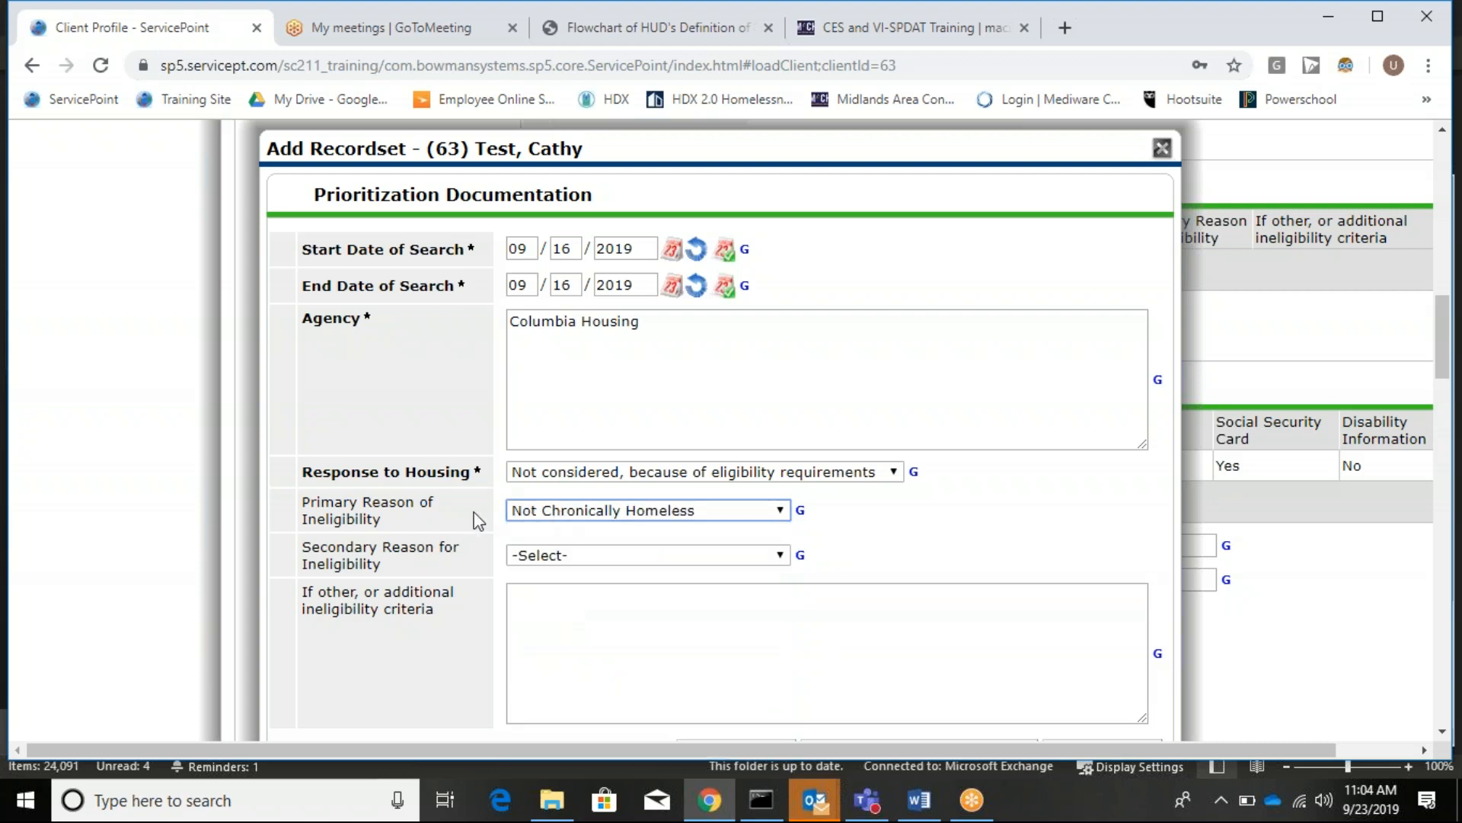
{"action": "left_click", "coordinate": [594, 556]}
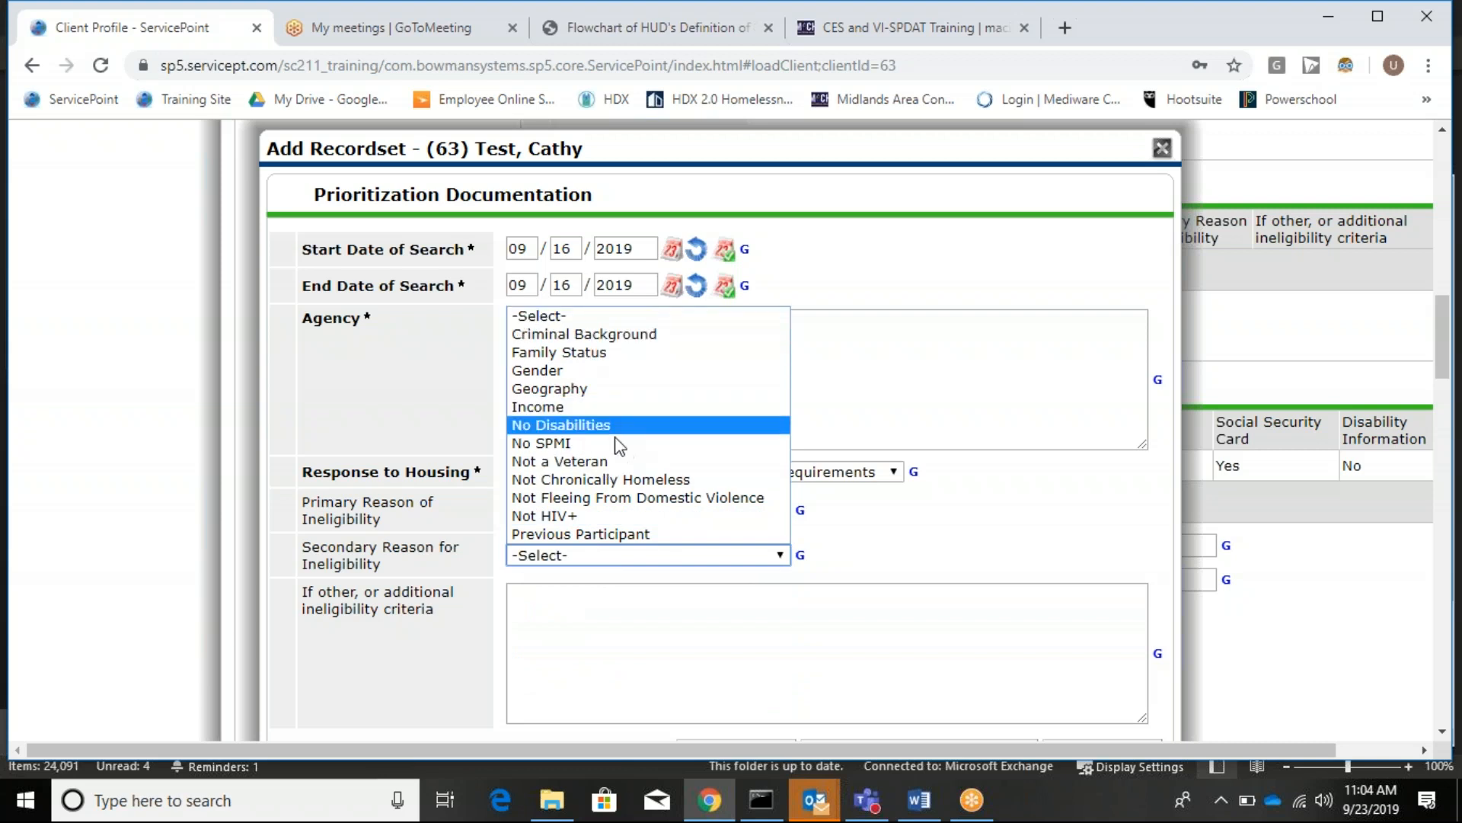
{"action": "left_click", "coordinate": [633, 662]}
{"action": "left_click", "coordinate": [631, 667]}
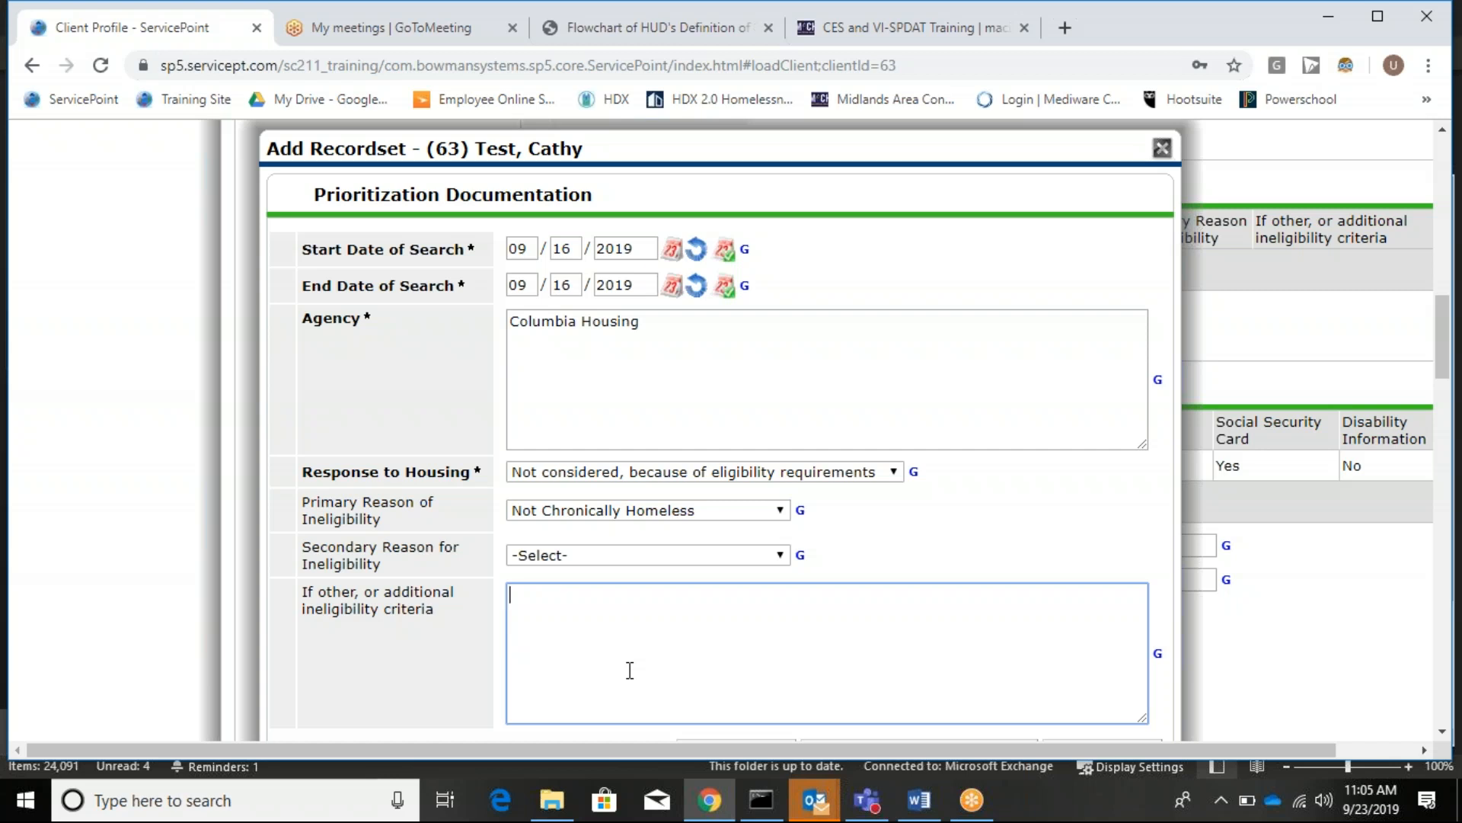
{"action": "scroll", "coordinate": [643, 623], "scroll_direction": "down", "scroll_amount": 2}
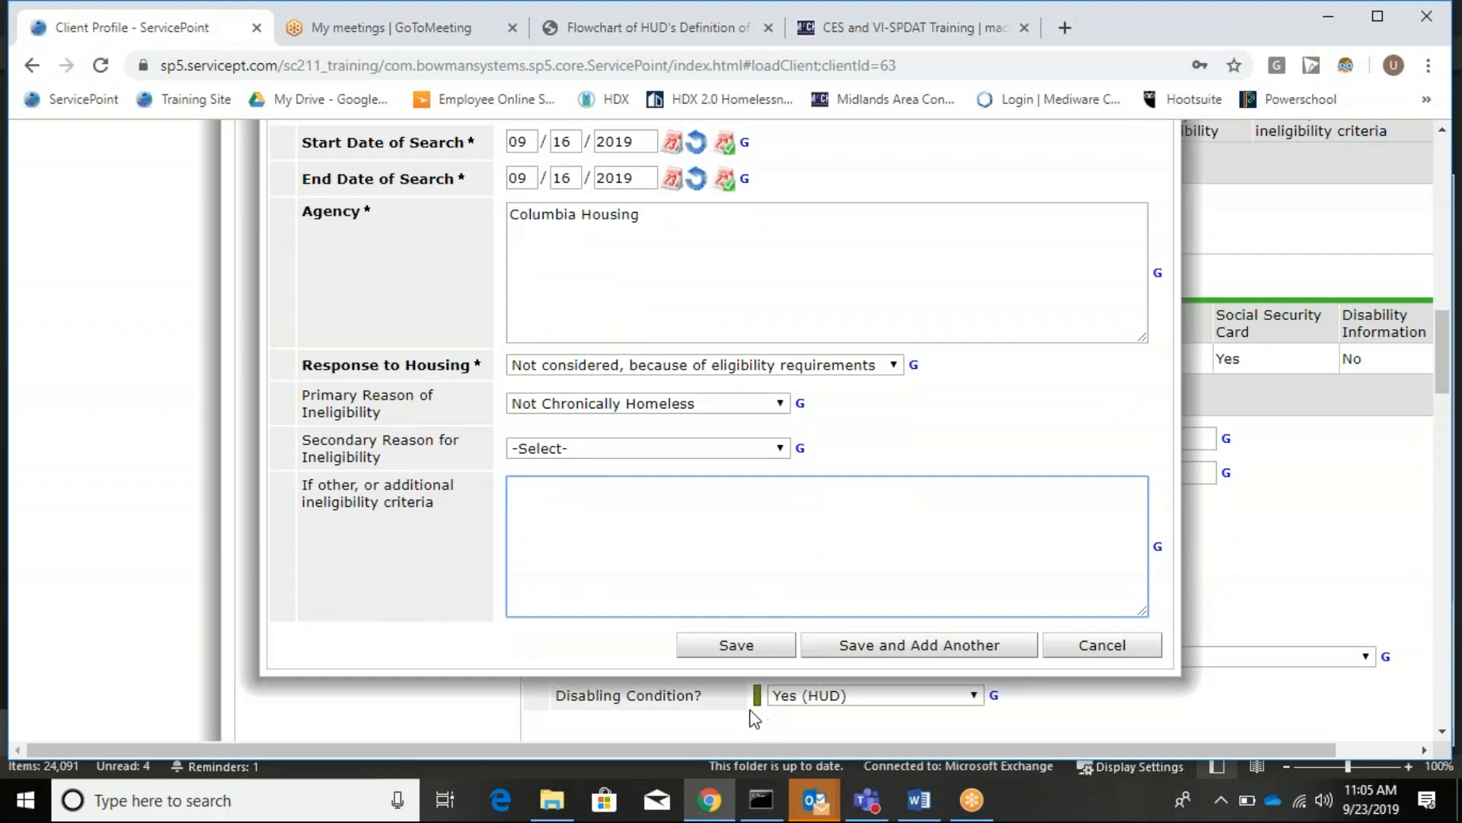
Save the prioritization record and the 09/16/2019 interim review, then reopen the entry's interim reviews.
{"action": "left_click", "coordinate": [743, 653]}
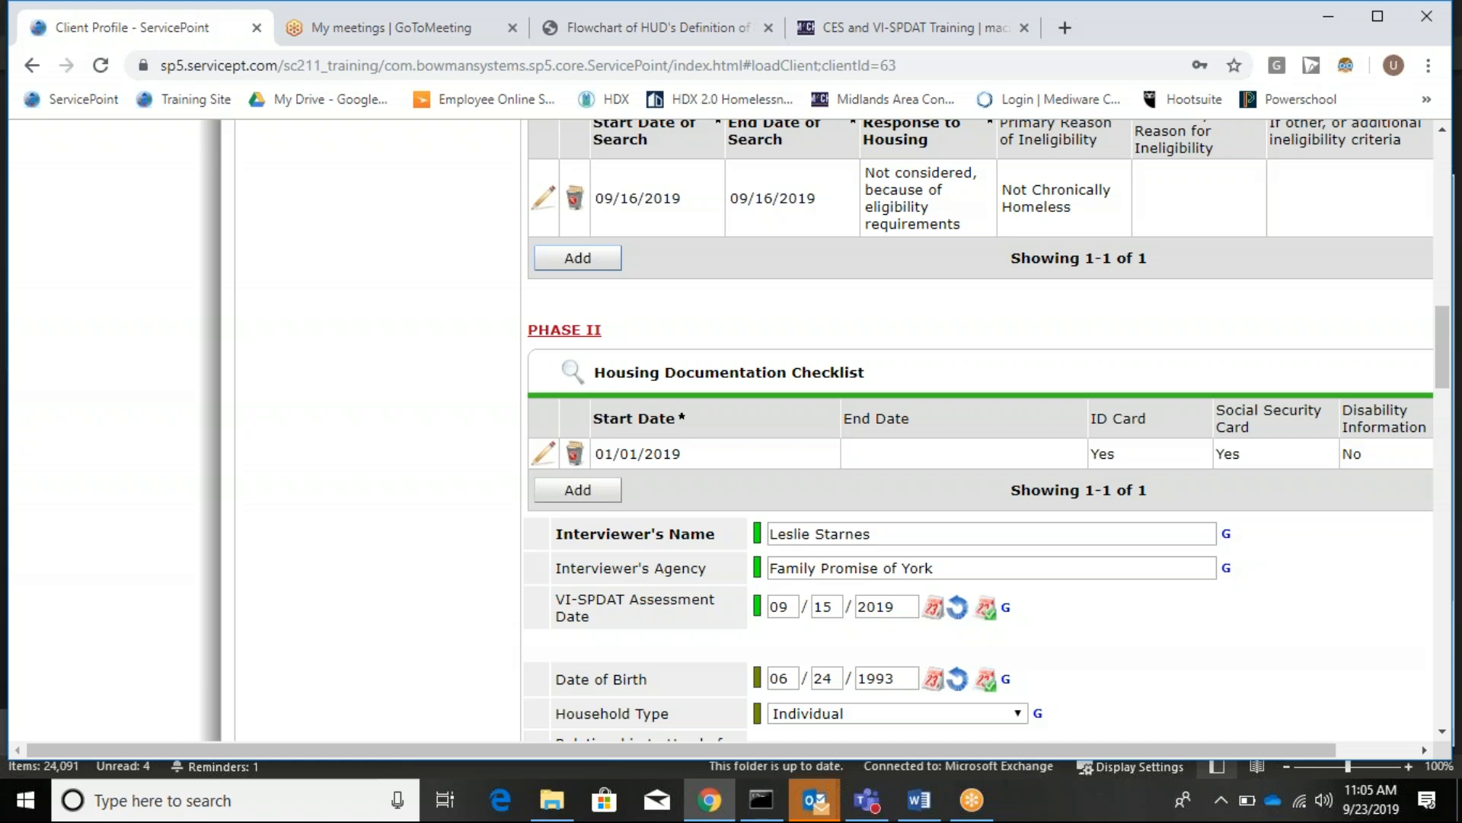
{"action": "scroll", "coordinate": [1032, 467], "scroll_direction": "down", "scroll_amount": 15}
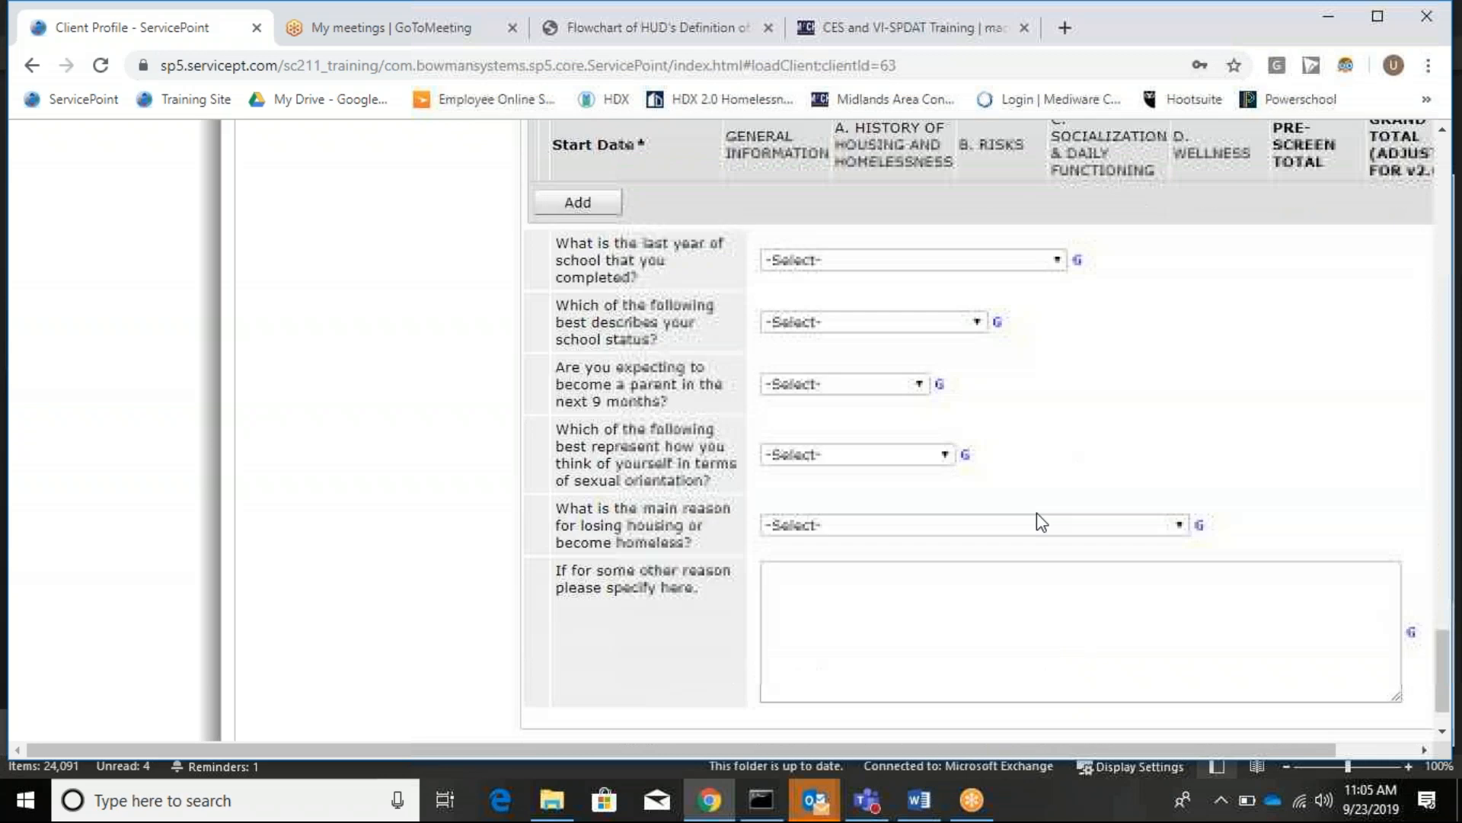
{"action": "scroll", "coordinate": [1037, 521], "scroll_direction": "down", "scroll_amount": 5}
{"action": "left_click", "coordinate": [1261, 690]}
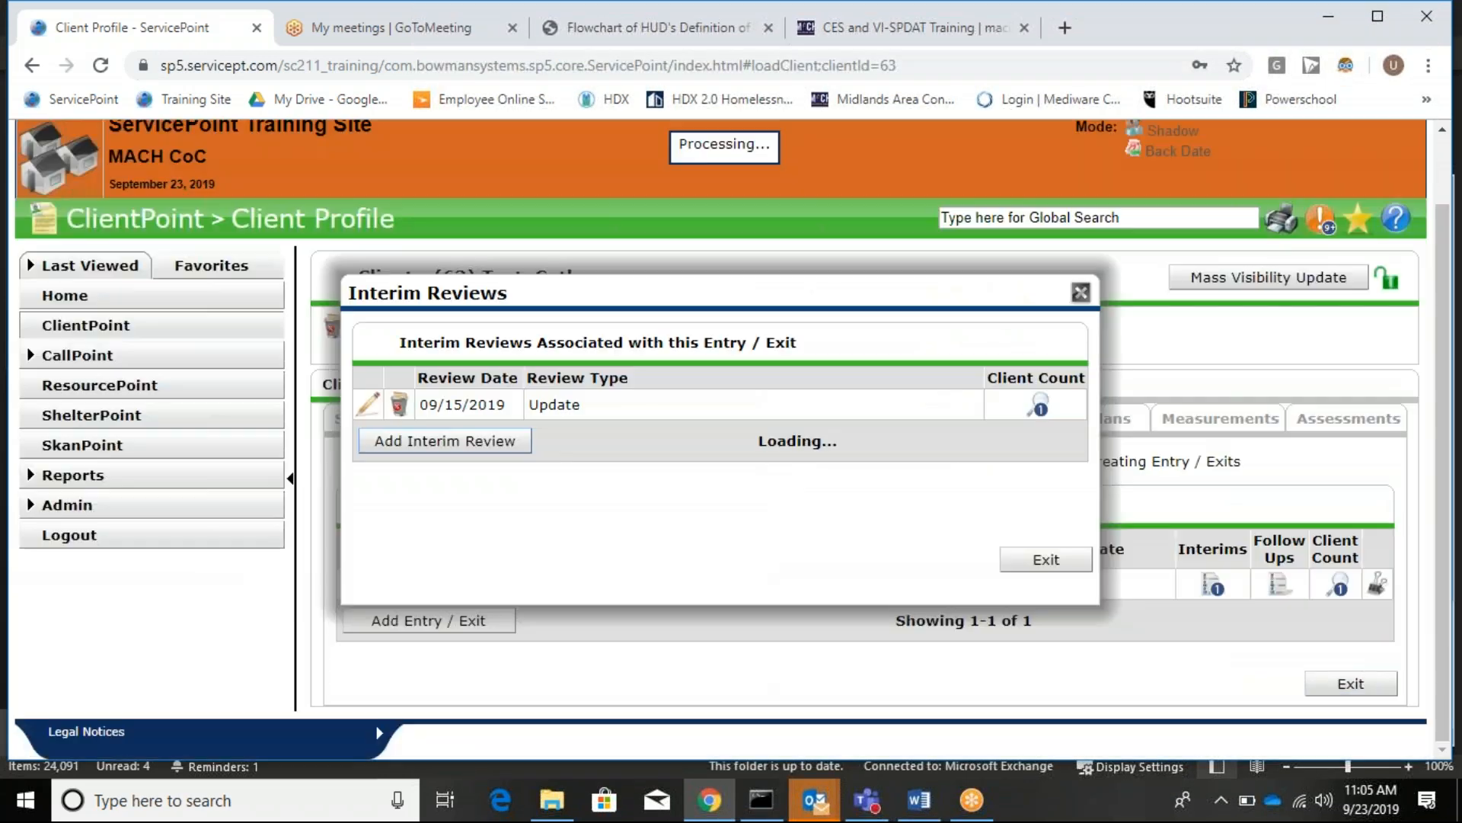
{"action": "left_click", "coordinate": [1045, 560]}
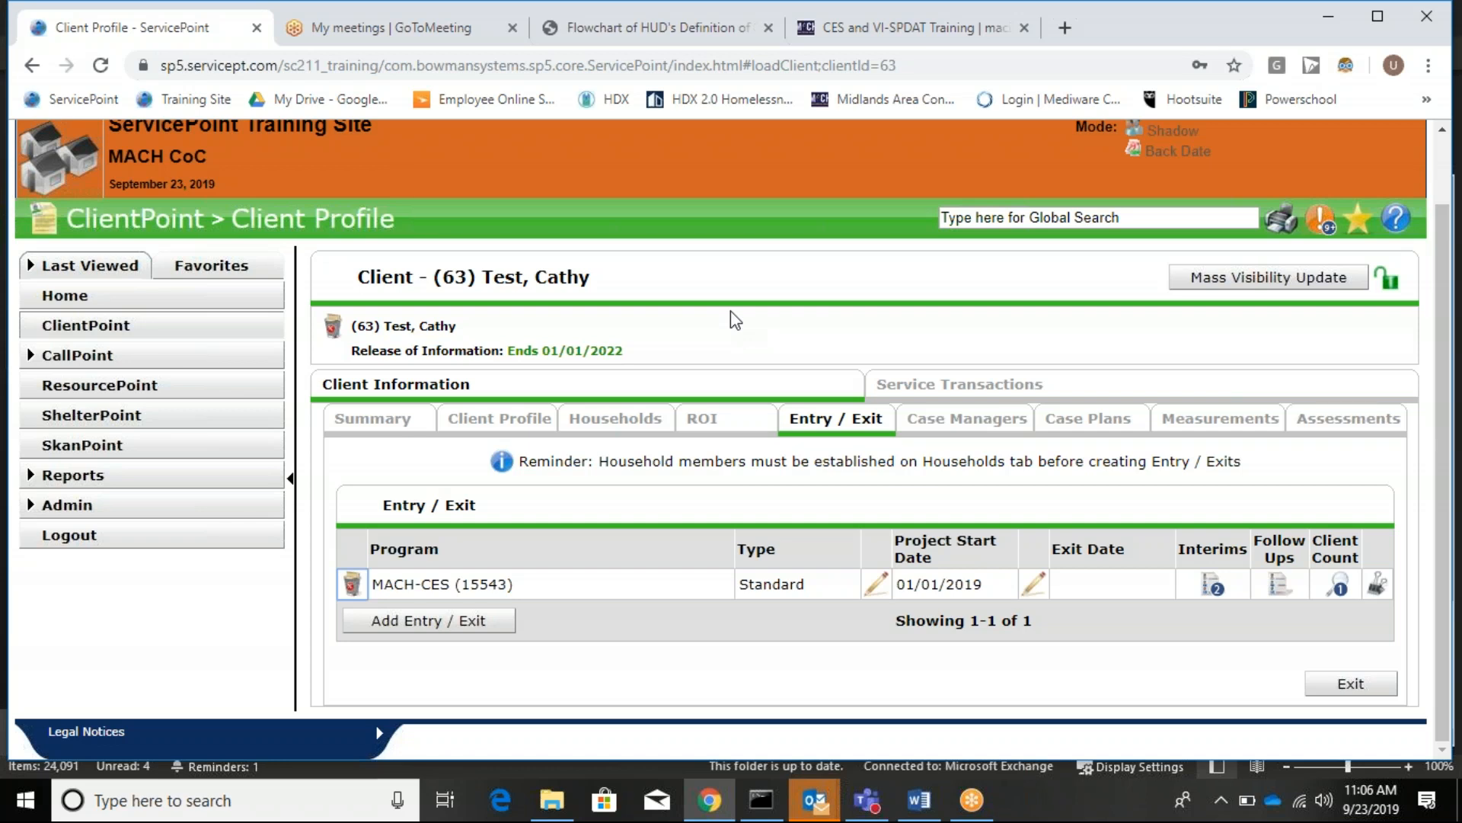
{"action": "left_click", "coordinate": [1204, 578]}
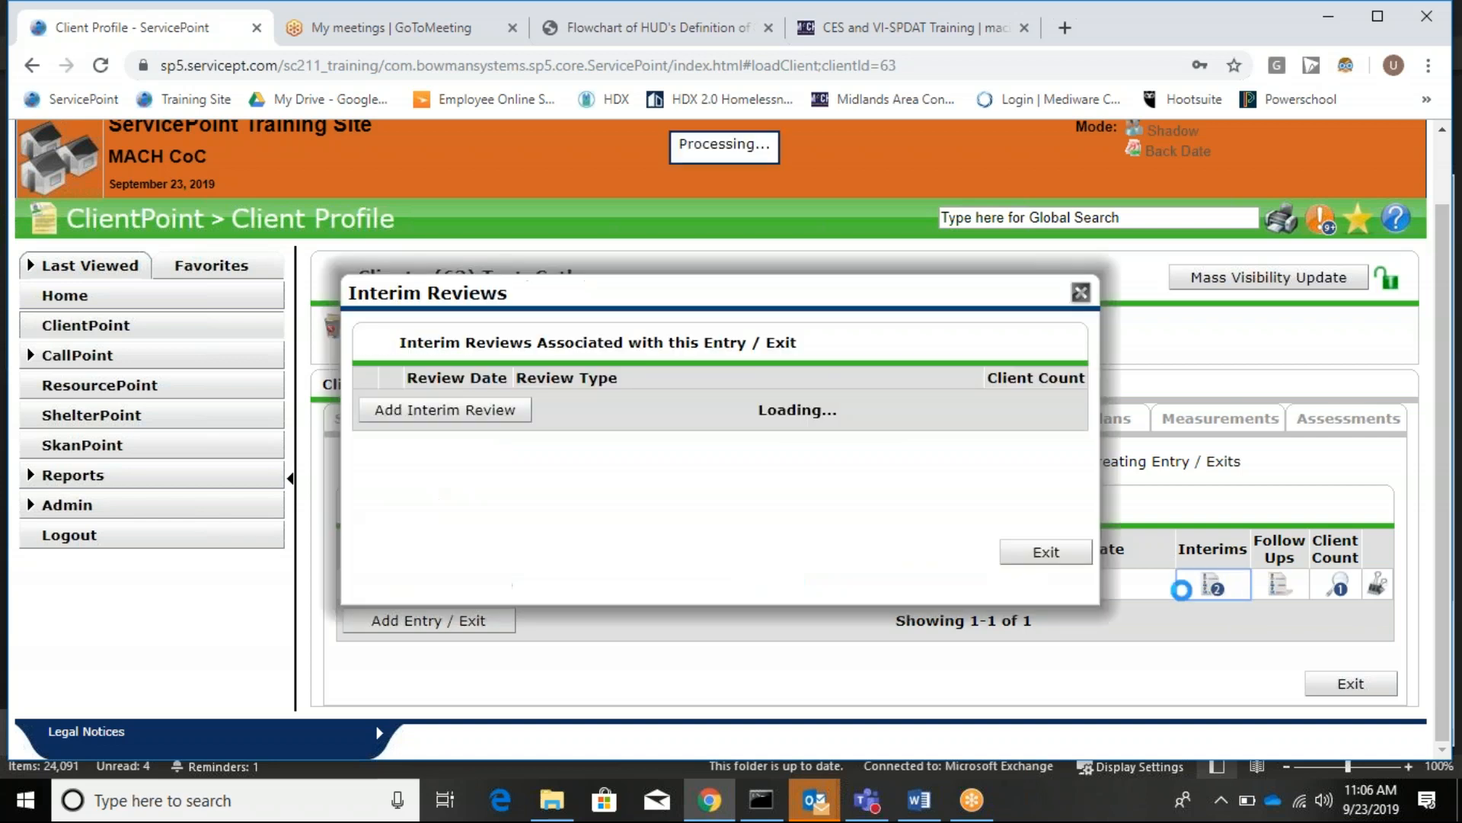
Save a new Update interim review for 09/23/2019 and scroll to its Prioritization Documentation section.
{"action": "left_click", "coordinate": [495, 470]}
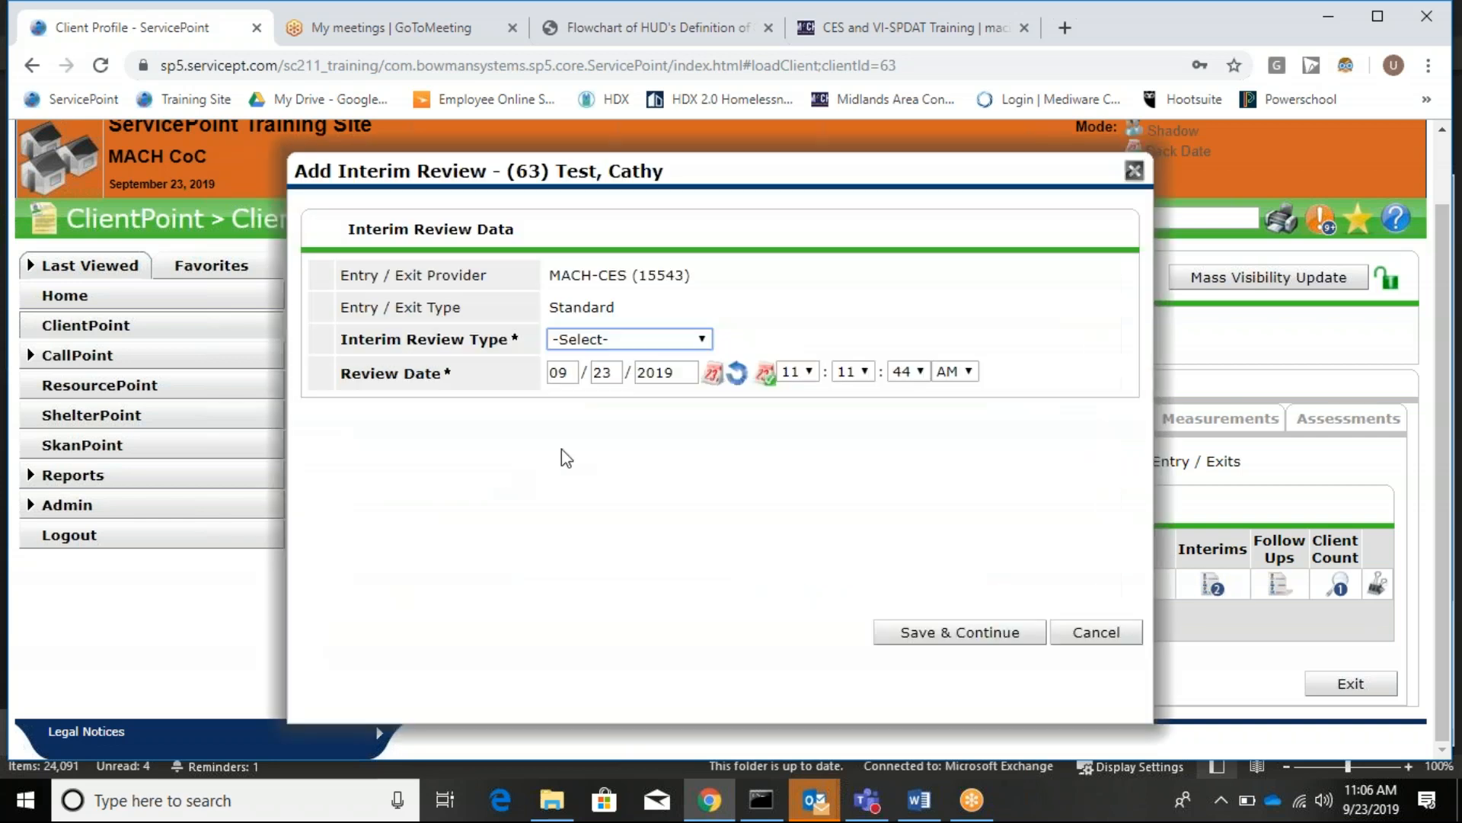
{"action": "left_click", "coordinate": [617, 339]}
{"action": "left_click", "coordinate": [629, 524]}
{"action": "left_click", "coordinate": [961, 633]}
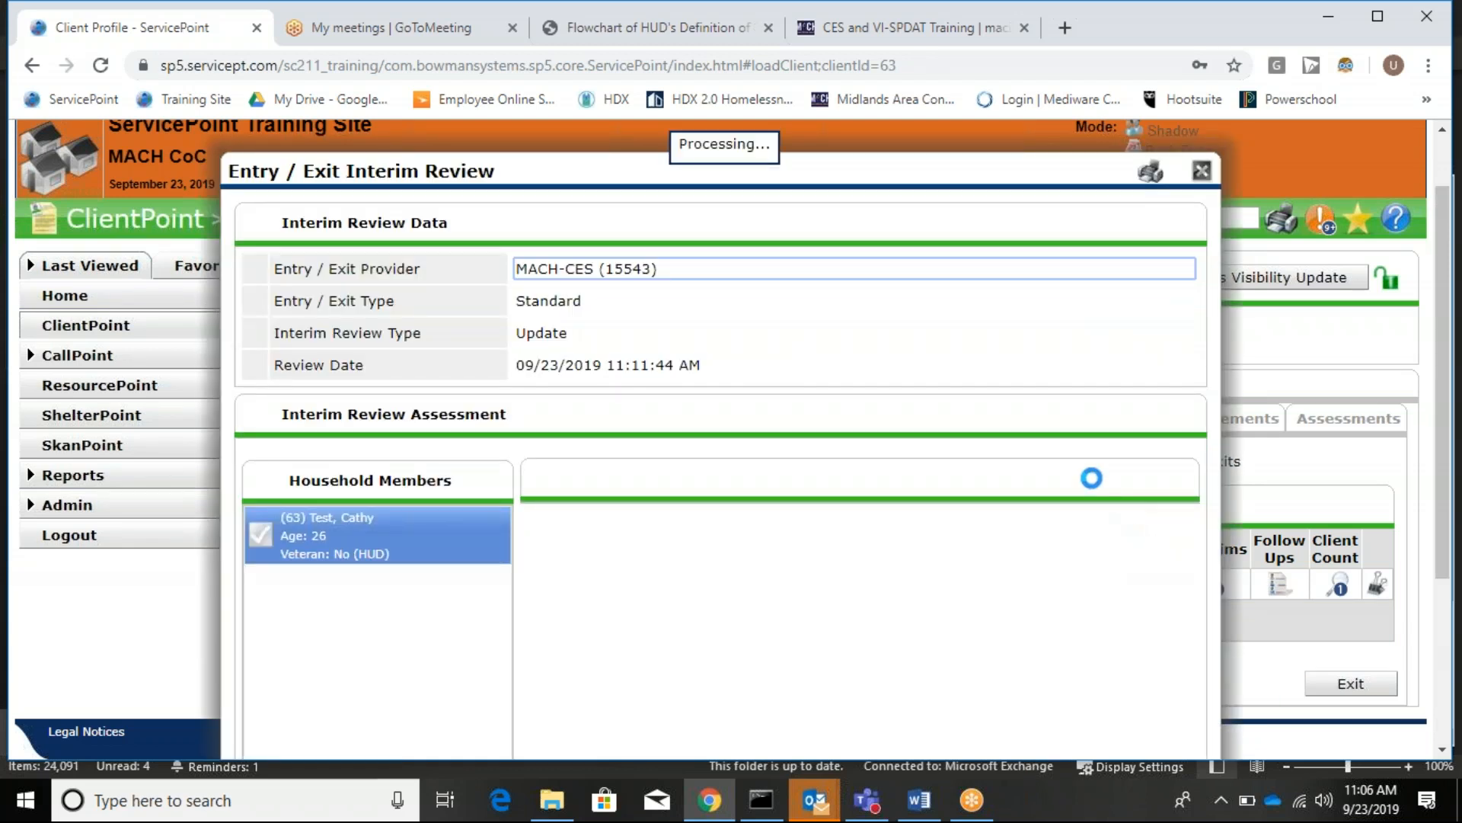
{"action": "scroll", "coordinate": [1089, 480], "scroll_direction": "down", "scroll_amount": 4}
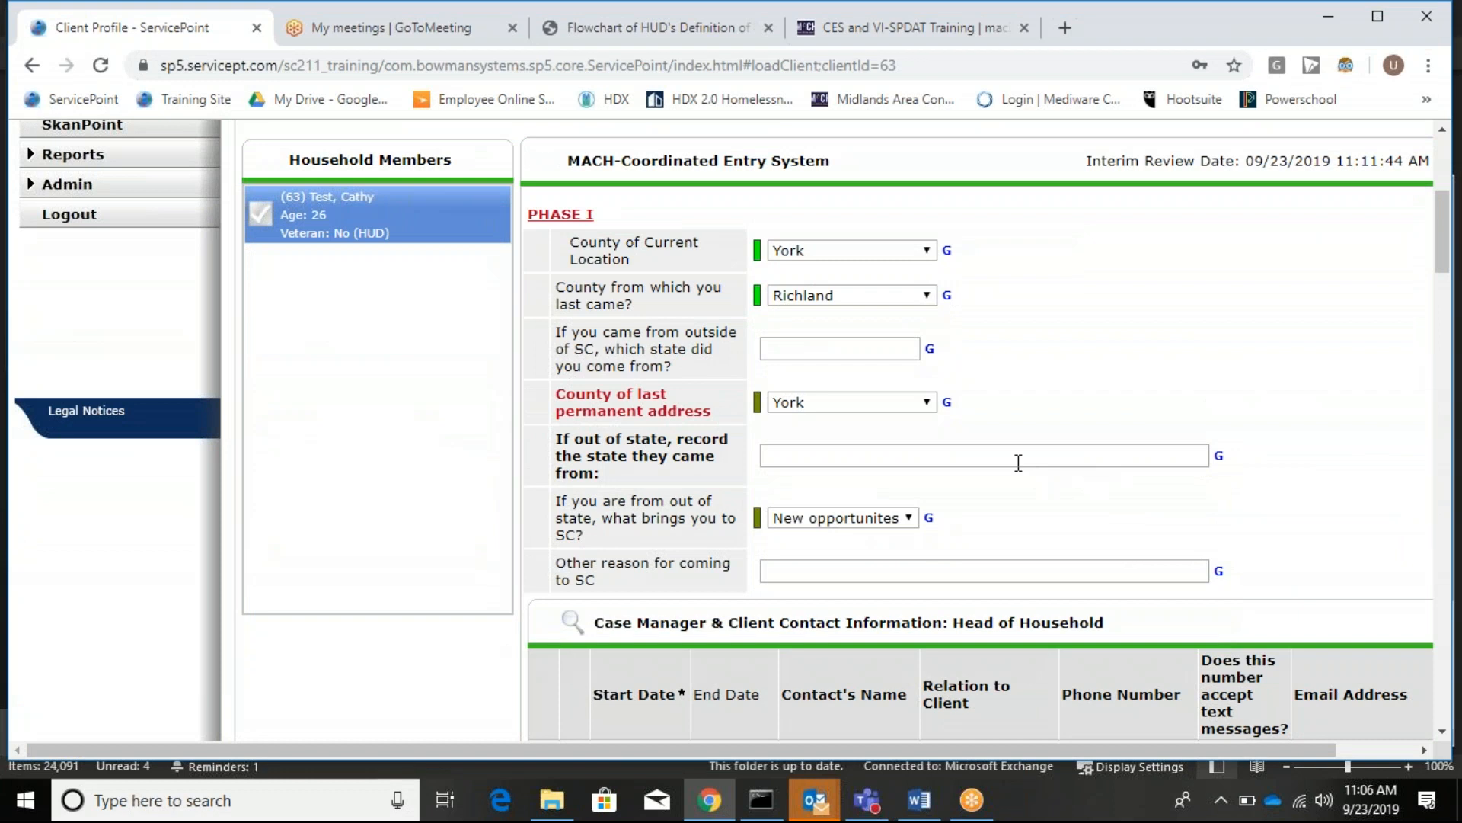
{"action": "scroll", "coordinate": [807, 355], "scroll_direction": "down", "scroll_amount": 7}
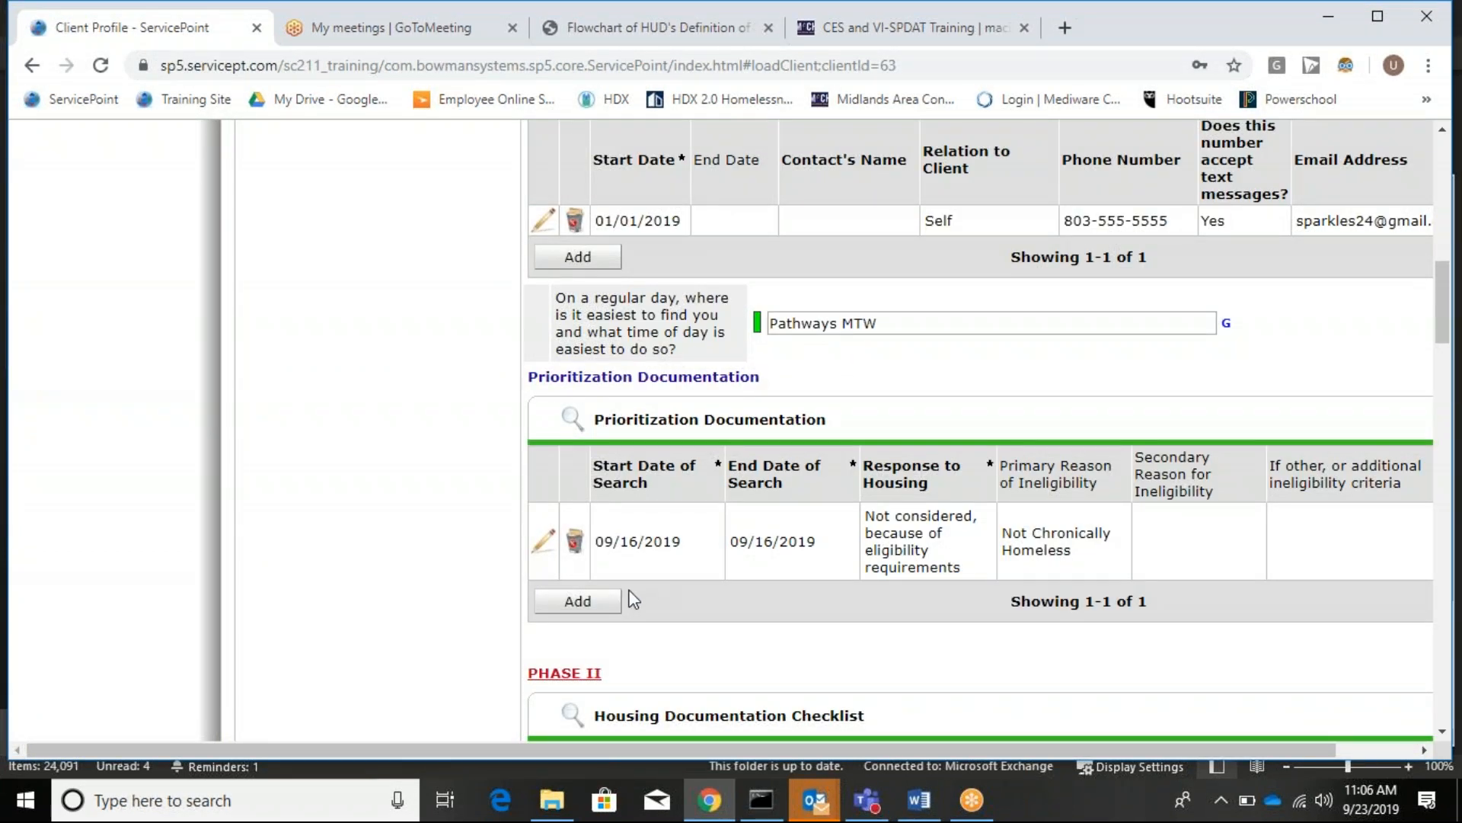
{"action": "scroll", "coordinate": [640, 386], "scroll_direction": "up", "scroll_amount": 1}
{"action": "scroll", "coordinate": [638, 385], "scroll_direction": "down", "scroll_amount": 3}
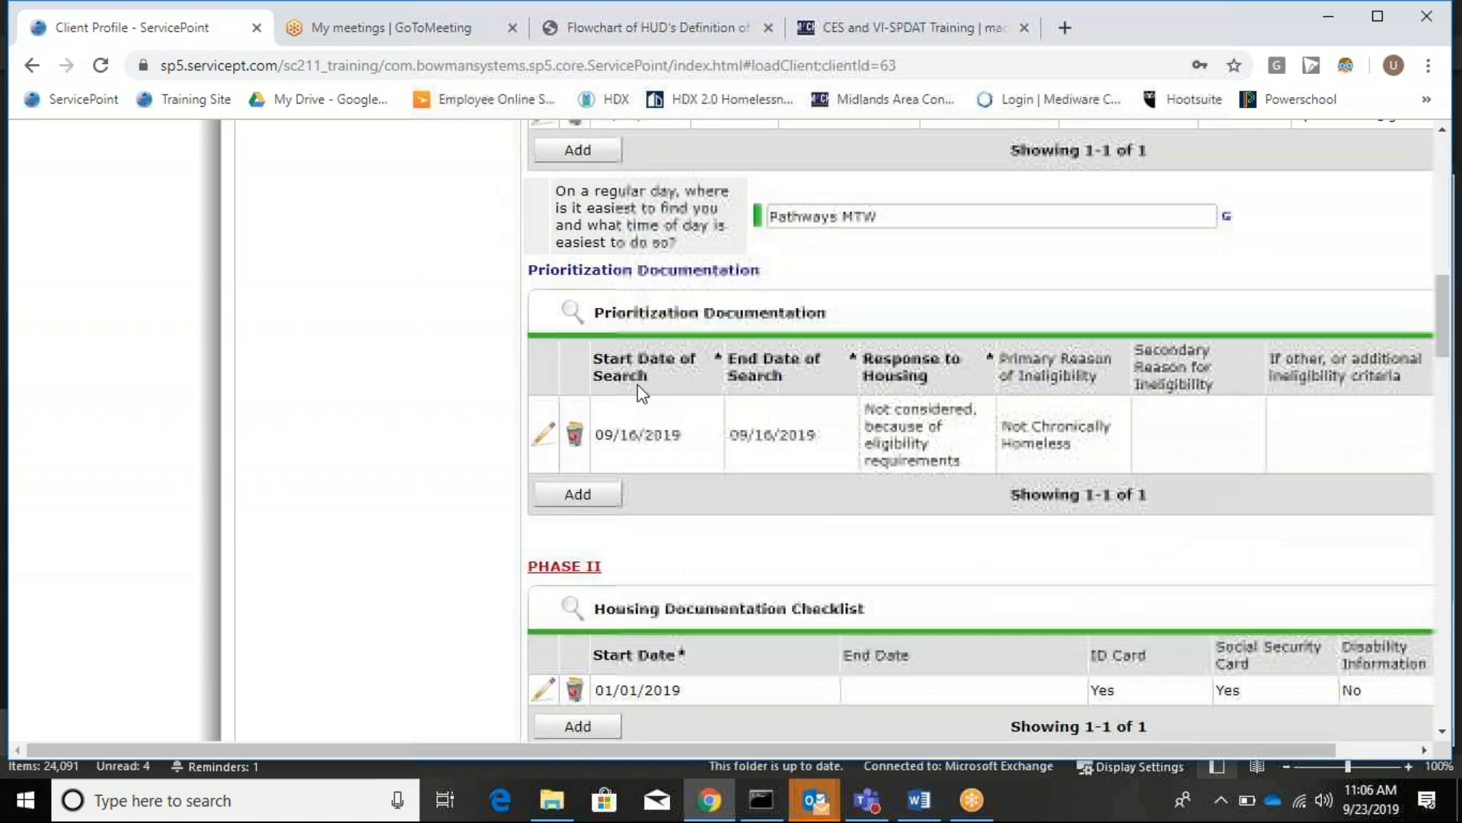
{"action": "scroll", "coordinate": [630, 422], "scroll_direction": "down", "scroll_amount": 3}
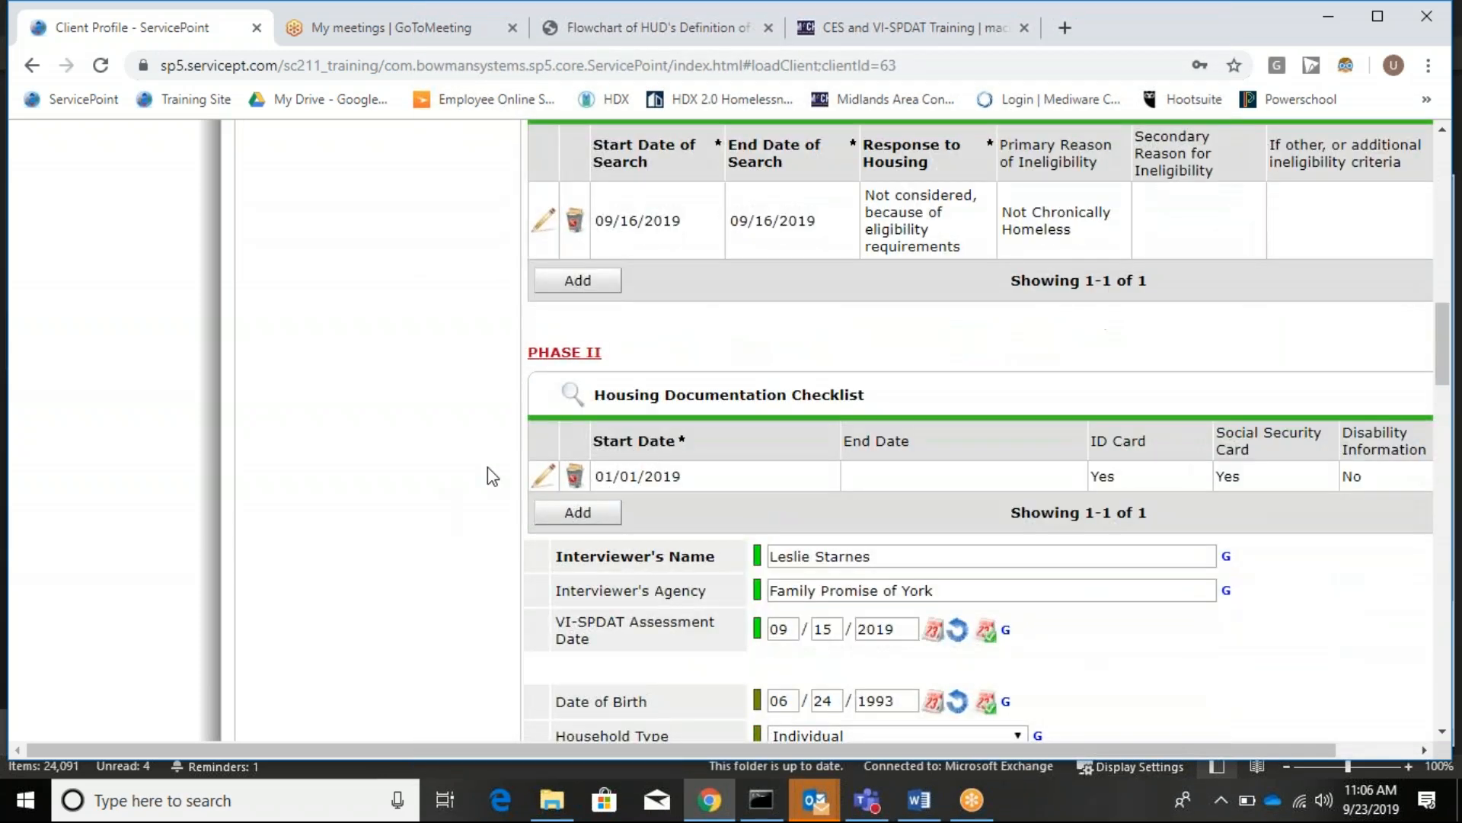
Change the 01/01/2019 Housing Documentation Checklist entry to record Disability Information as Yes.
{"action": "left_click", "coordinate": [544, 479]}
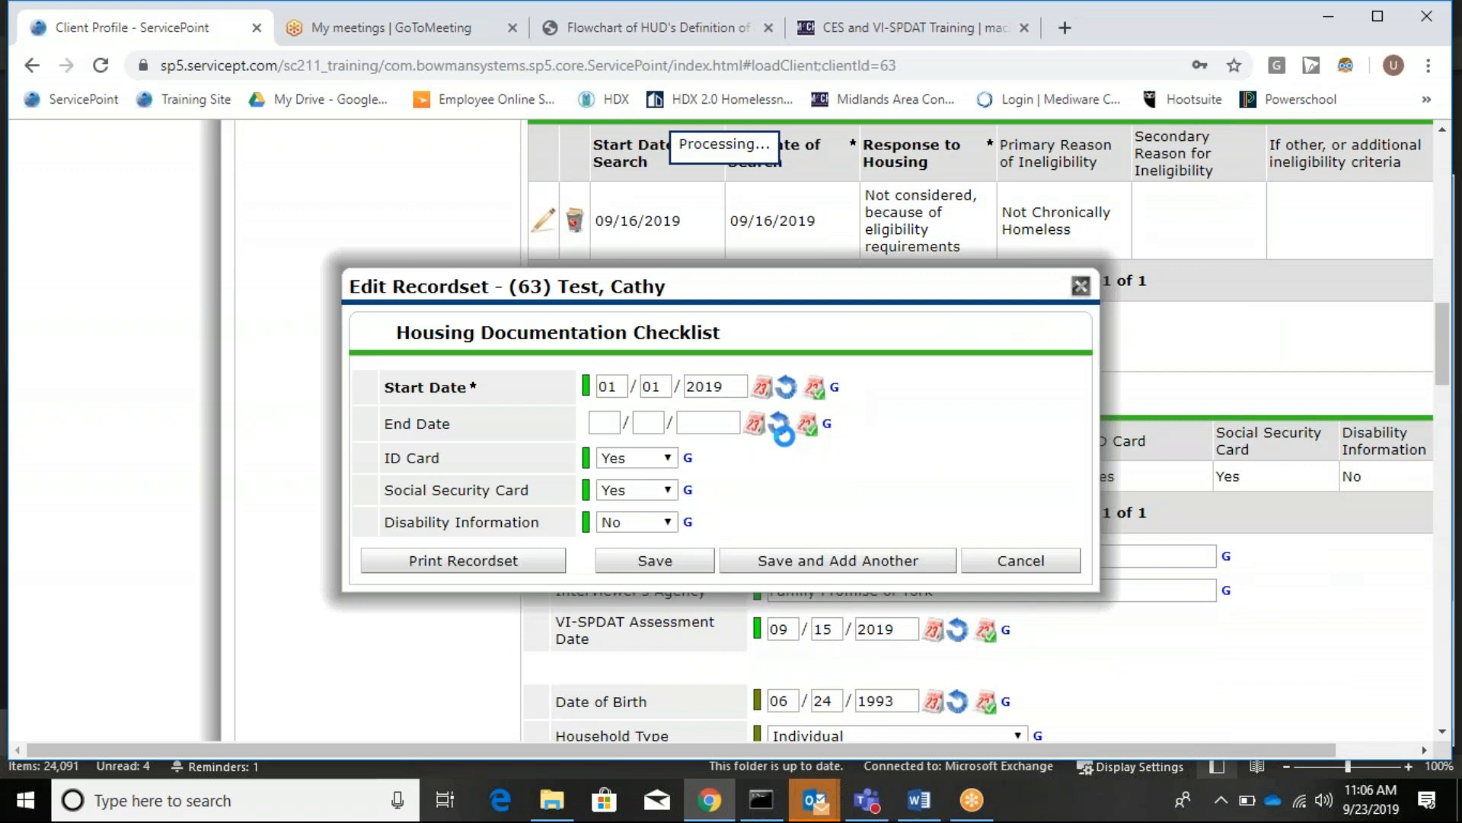
{"action": "left_click", "coordinate": [670, 531]}
{"action": "left_click", "coordinate": [638, 565]}
{"action": "left_click", "coordinate": [683, 570]}
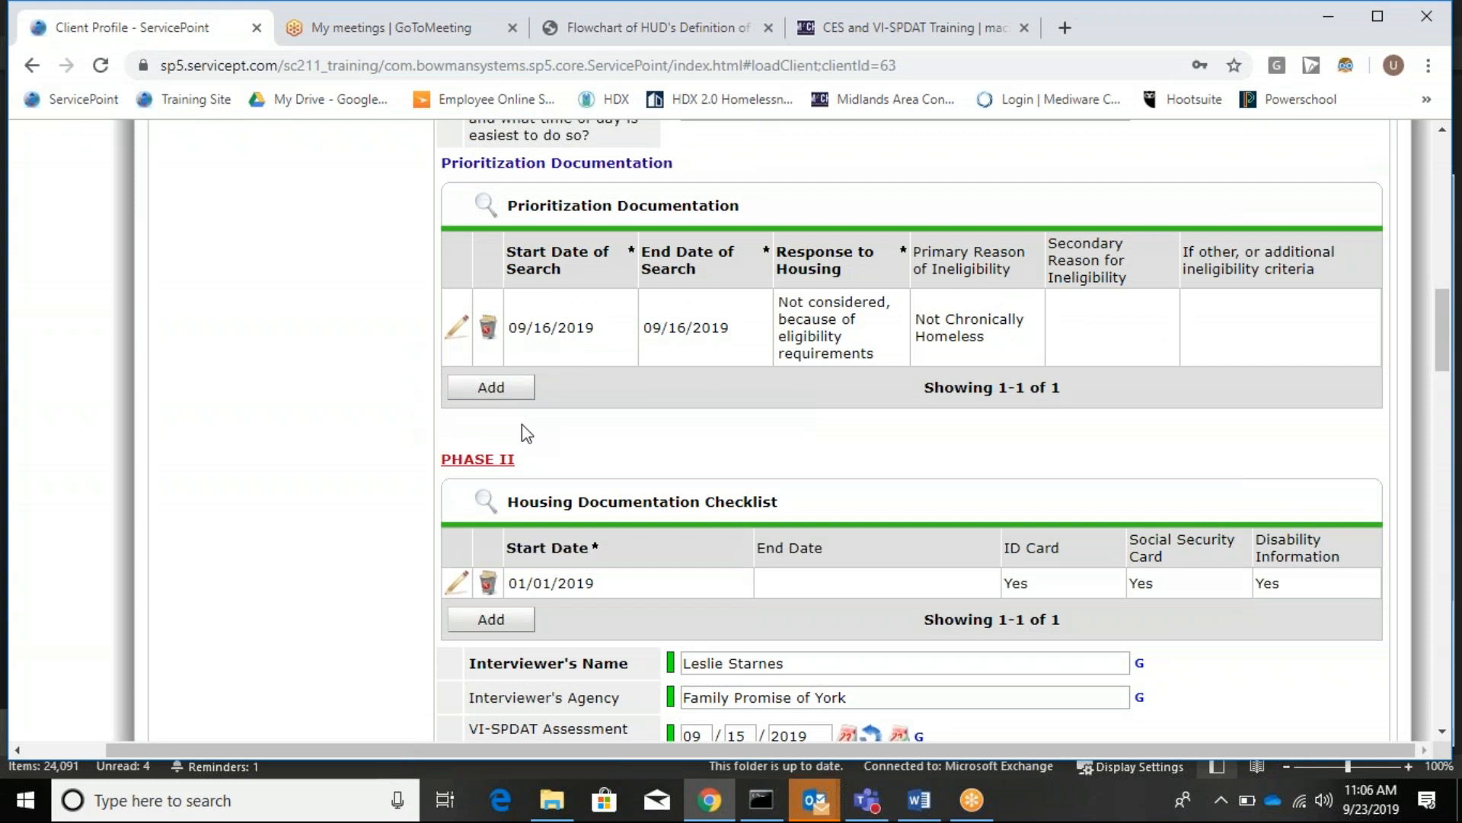
Save a prioritization record with end date today (09/23/2019), agency MIRCI, and housing response Accepted.
{"action": "left_click", "coordinate": [468, 392]}
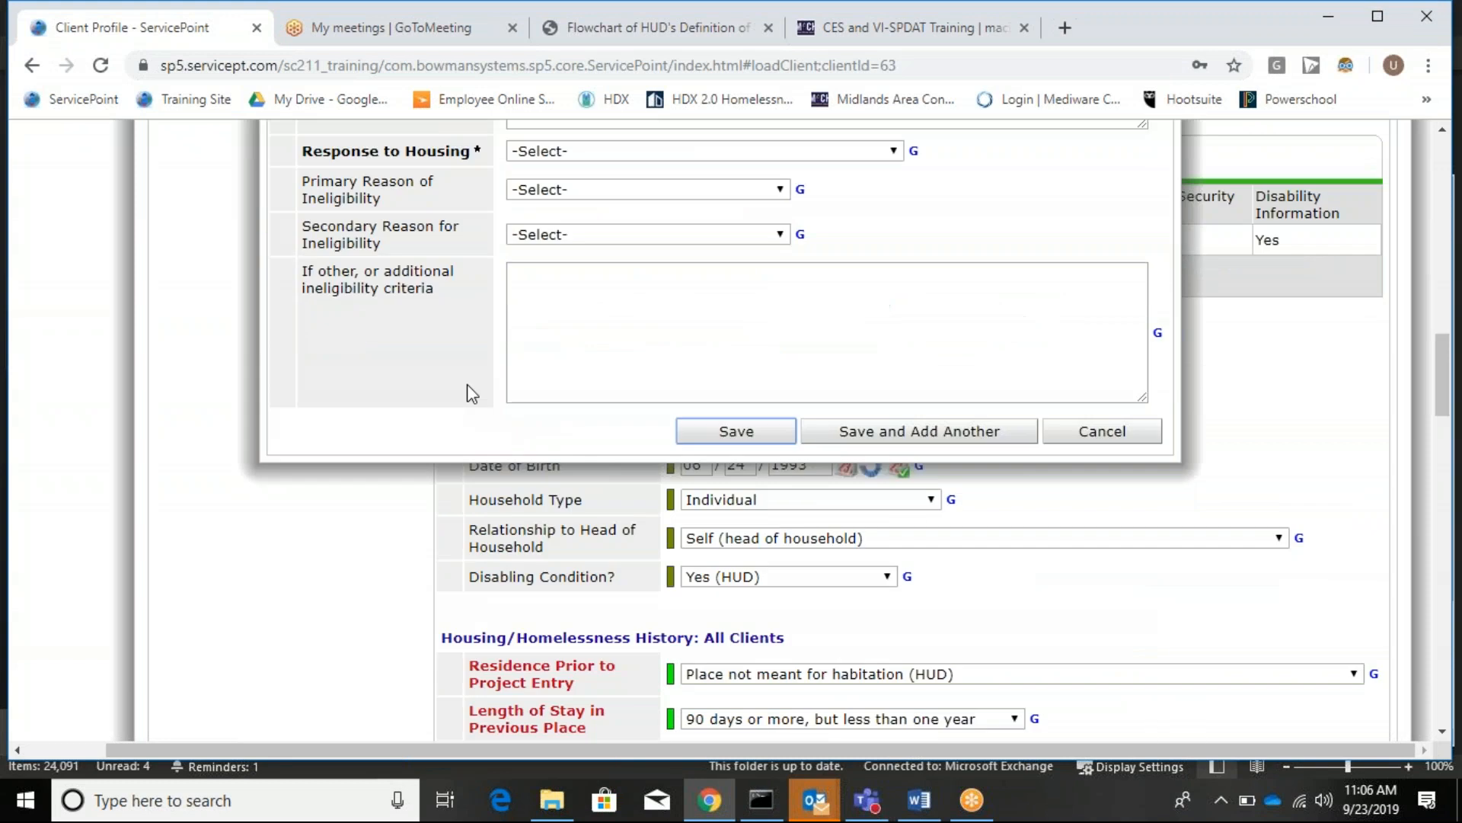
{"action": "scroll", "coordinate": [495, 387], "scroll_direction": "up", "scroll_amount": 6}
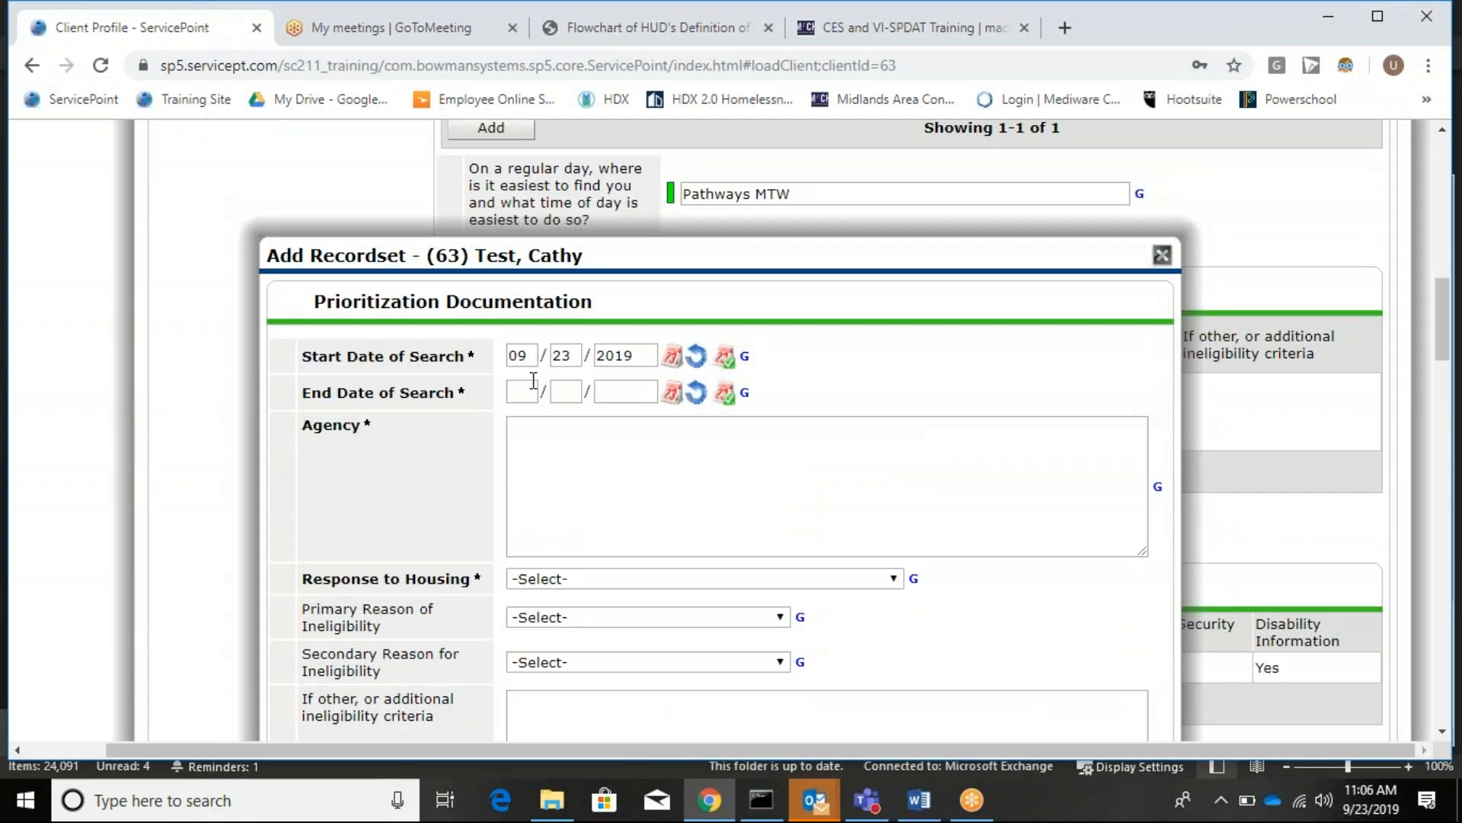
{"action": "left_click", "coordinate": [522, 392]}
{"action": "key", "text": "t"}
{"action": "left_click", "coordinate": [737, 460]}
{"action": "type", "text": "MIRCI"}
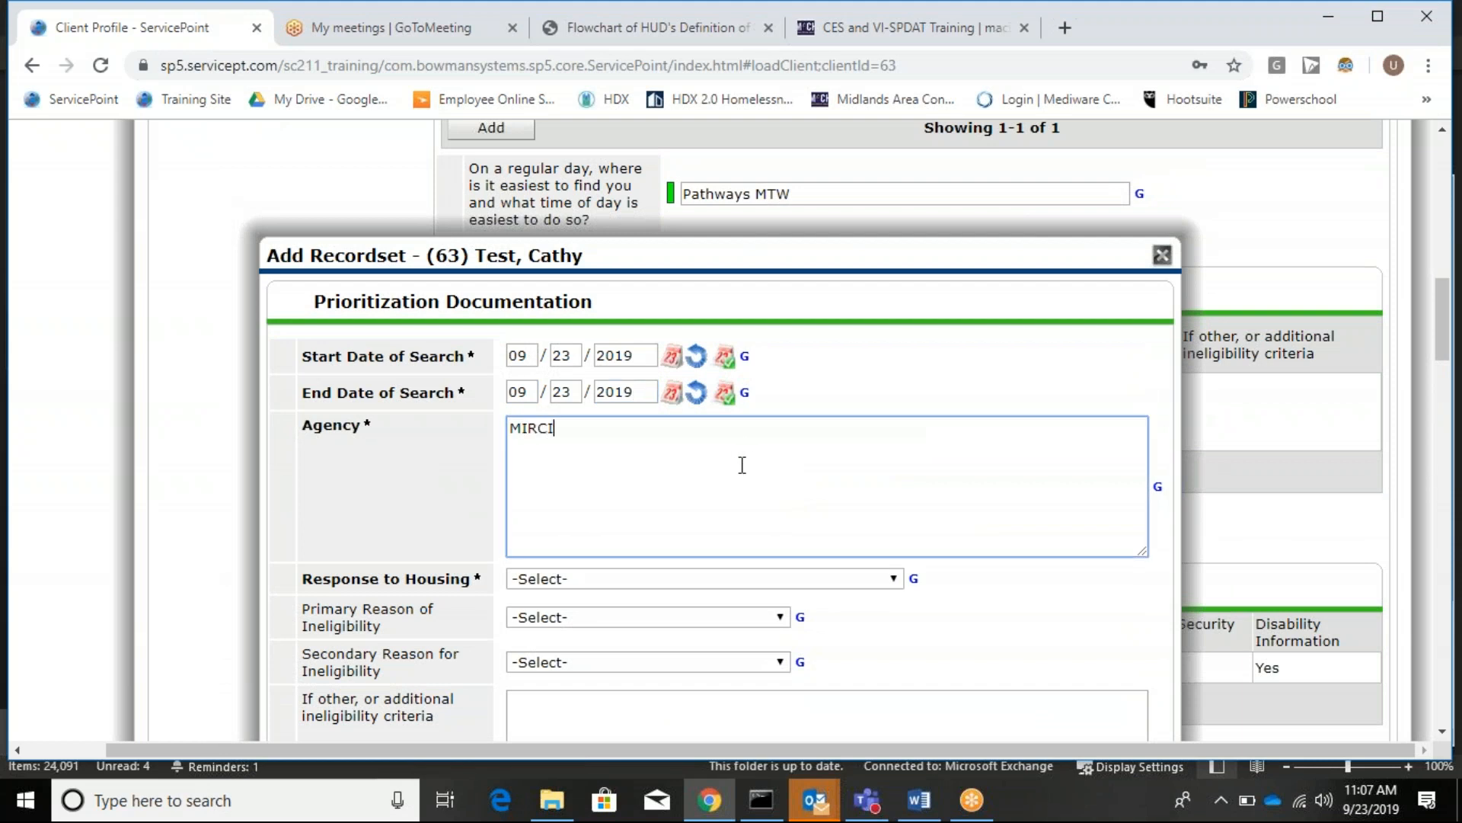
{"action": "left_click", "coordinate": [569, 583]}
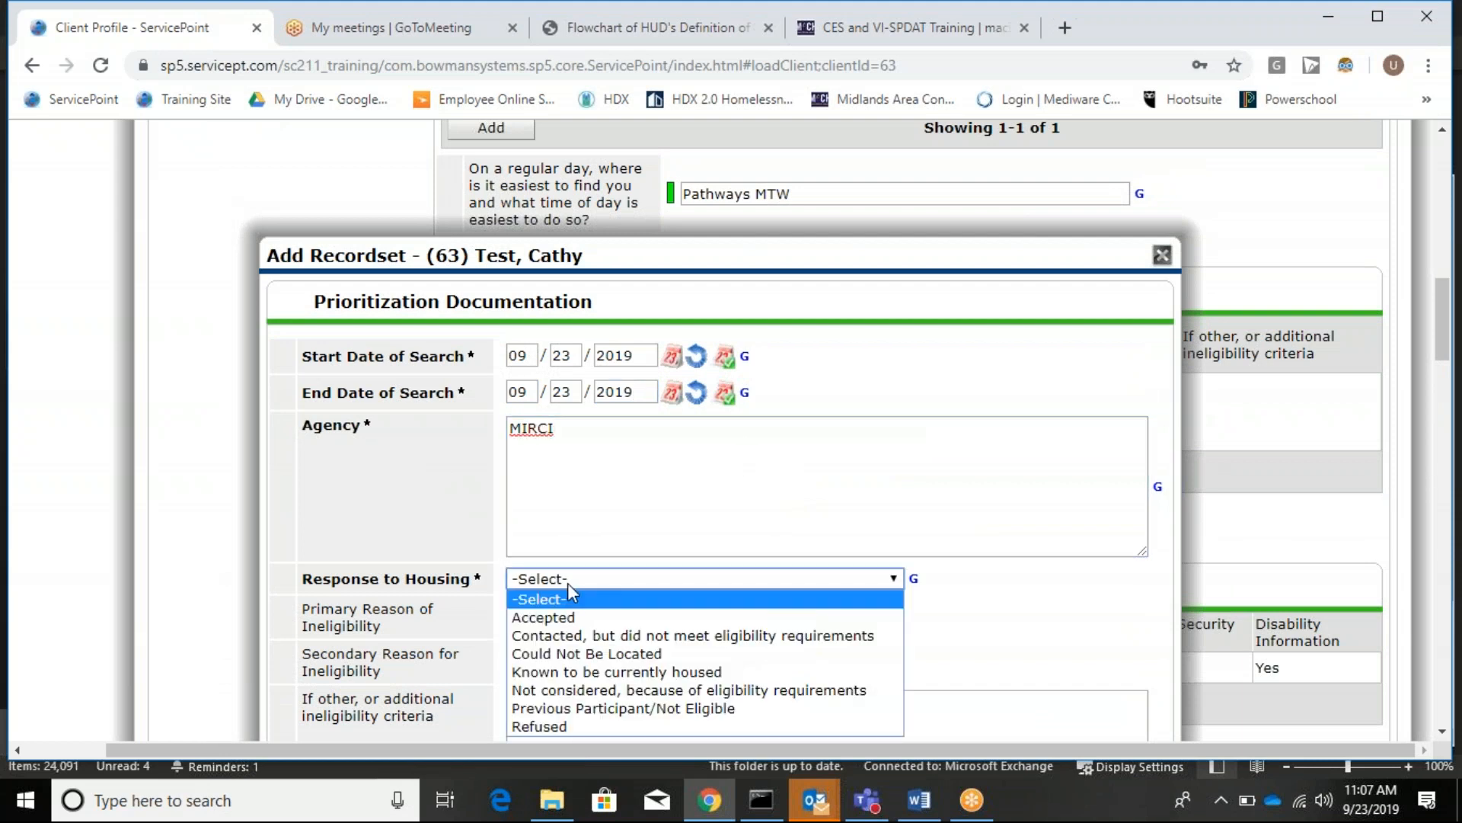
{"action": "left_click", "coordinate": [579, 618]}
{"action": "scroll", "coordinate": [577, 619], "scroll_direction": "down", "scroll_amount": 3}
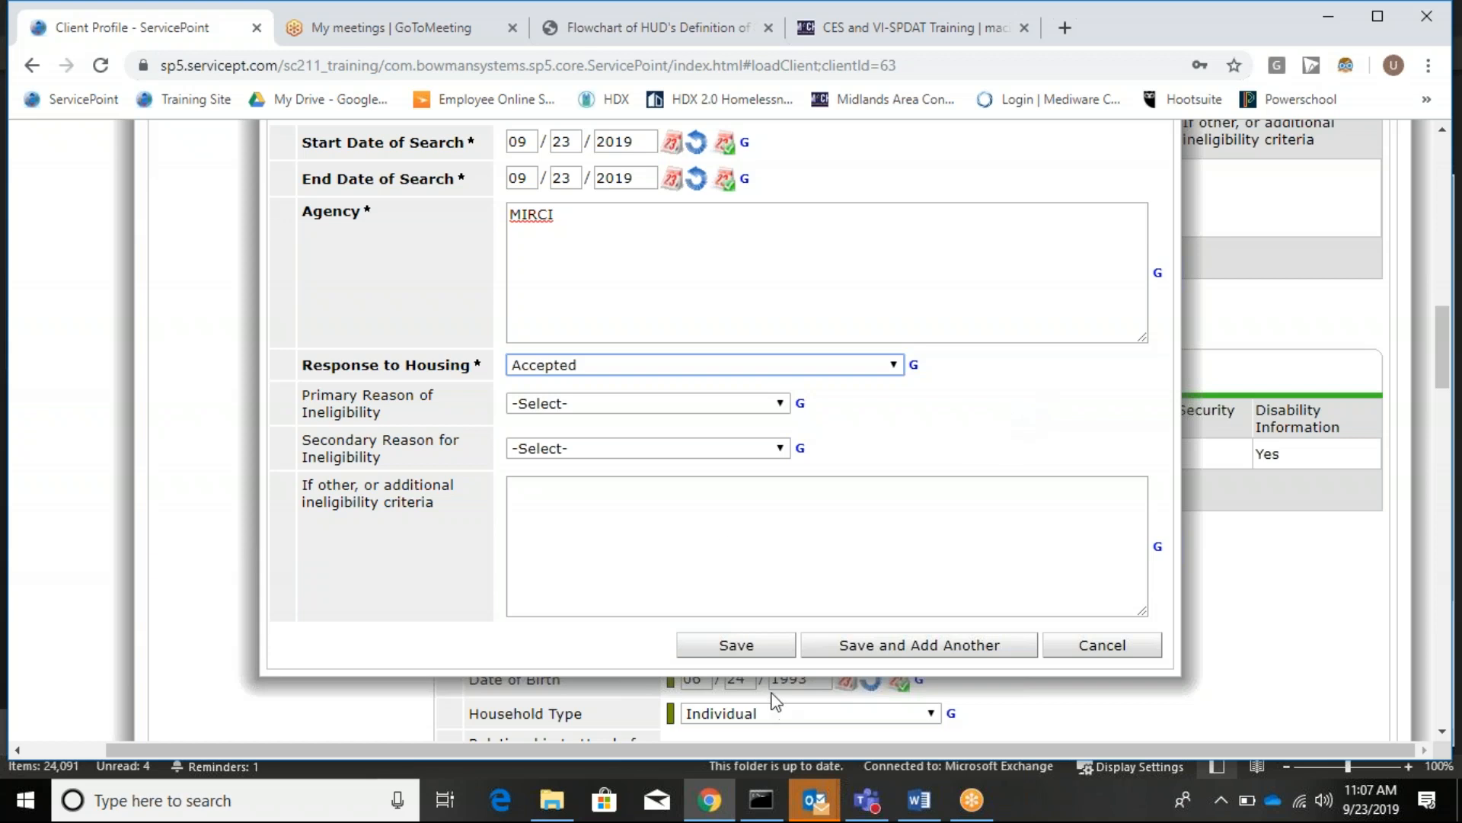
{"action": "left_click", "coordinate": [743, 646]}
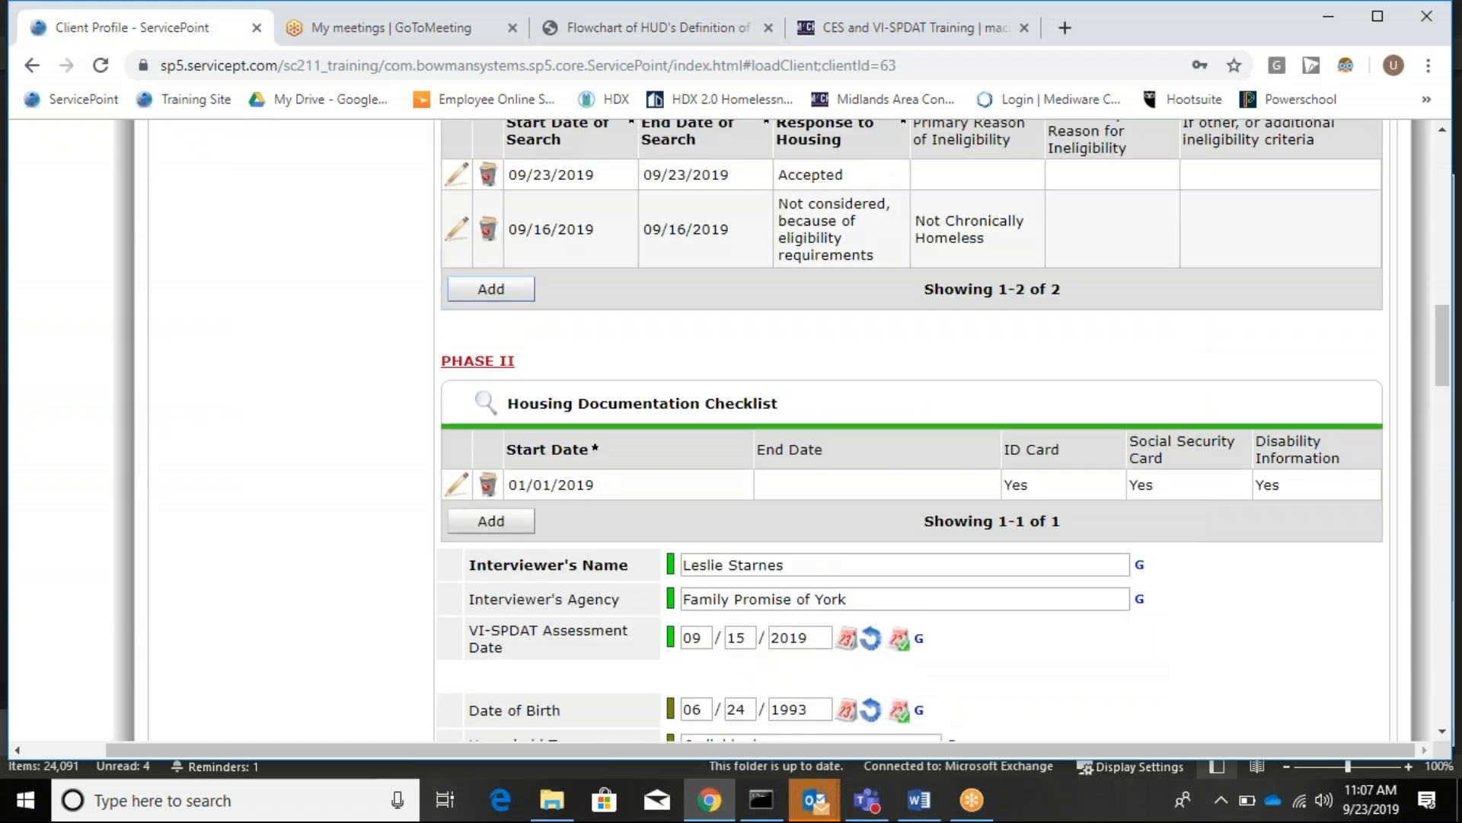
{"action": "scroll", "coordinate": [751, 646], "scroll_direction": "up", "scroll_amount": 1}
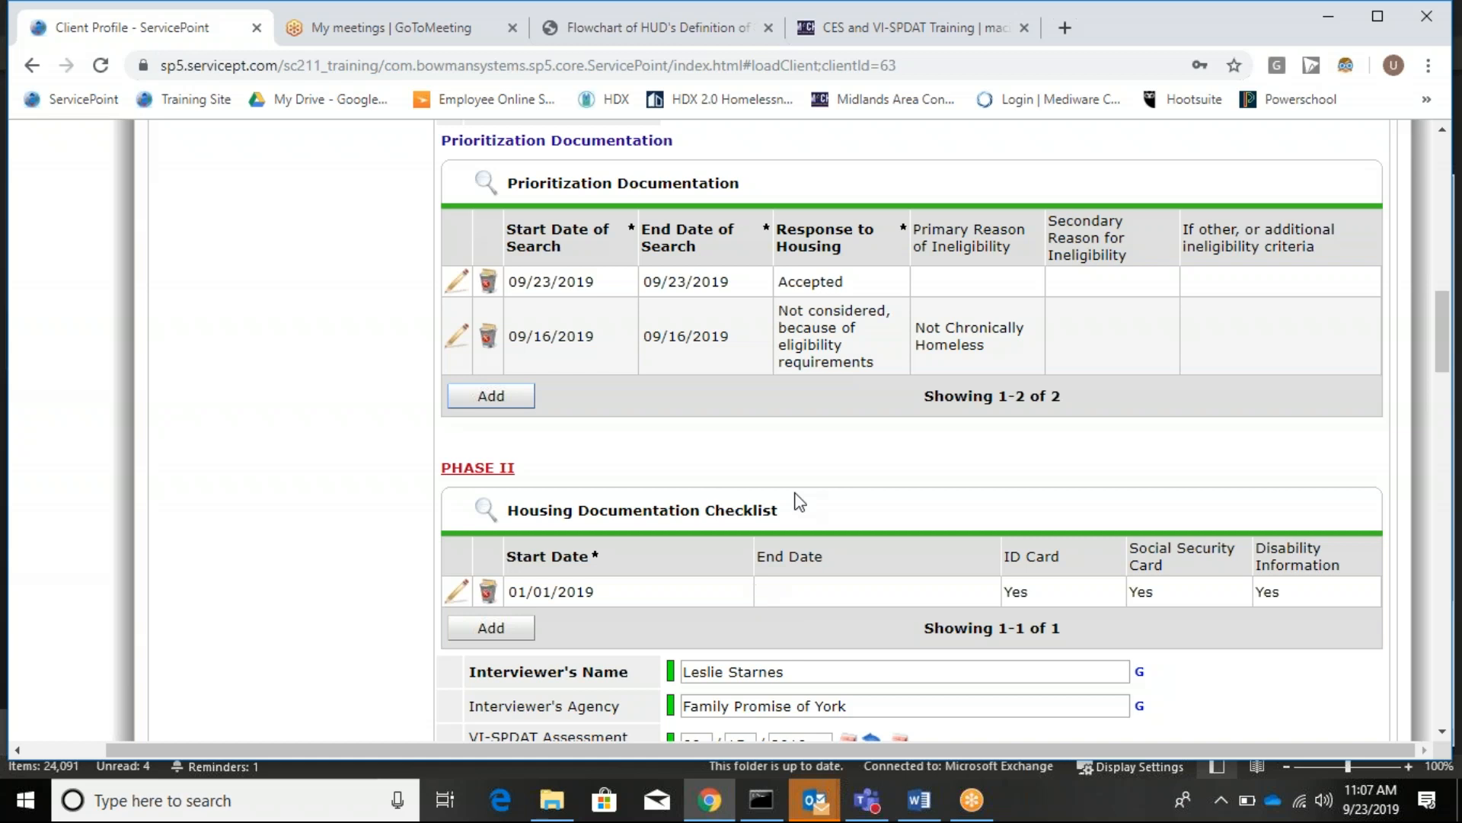
{"action": "scroll", "coordinate": [541, 331], "scroll_direction": "down", "scroll_amount": 15}
Save and exit the 09/23/2019 interim review, close the Interim Reviews list, and open the MACH-CES exit data.
{"action": "scroll", "coordinate": [627, 336], "scroll_direction": "down", "scroll_amount": 7}
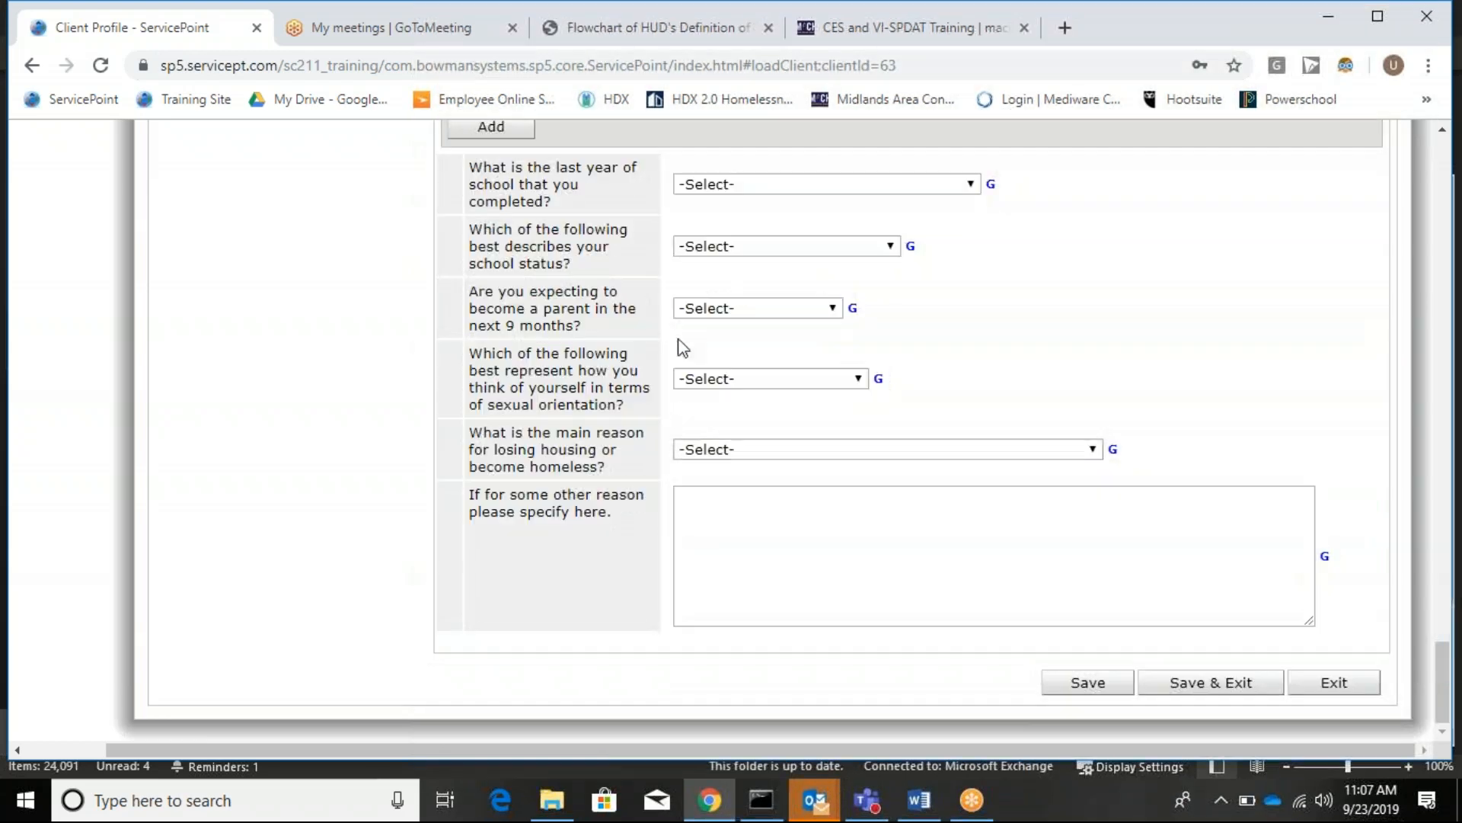
{"action": "left_click", "coordinate": [1240, 688]}
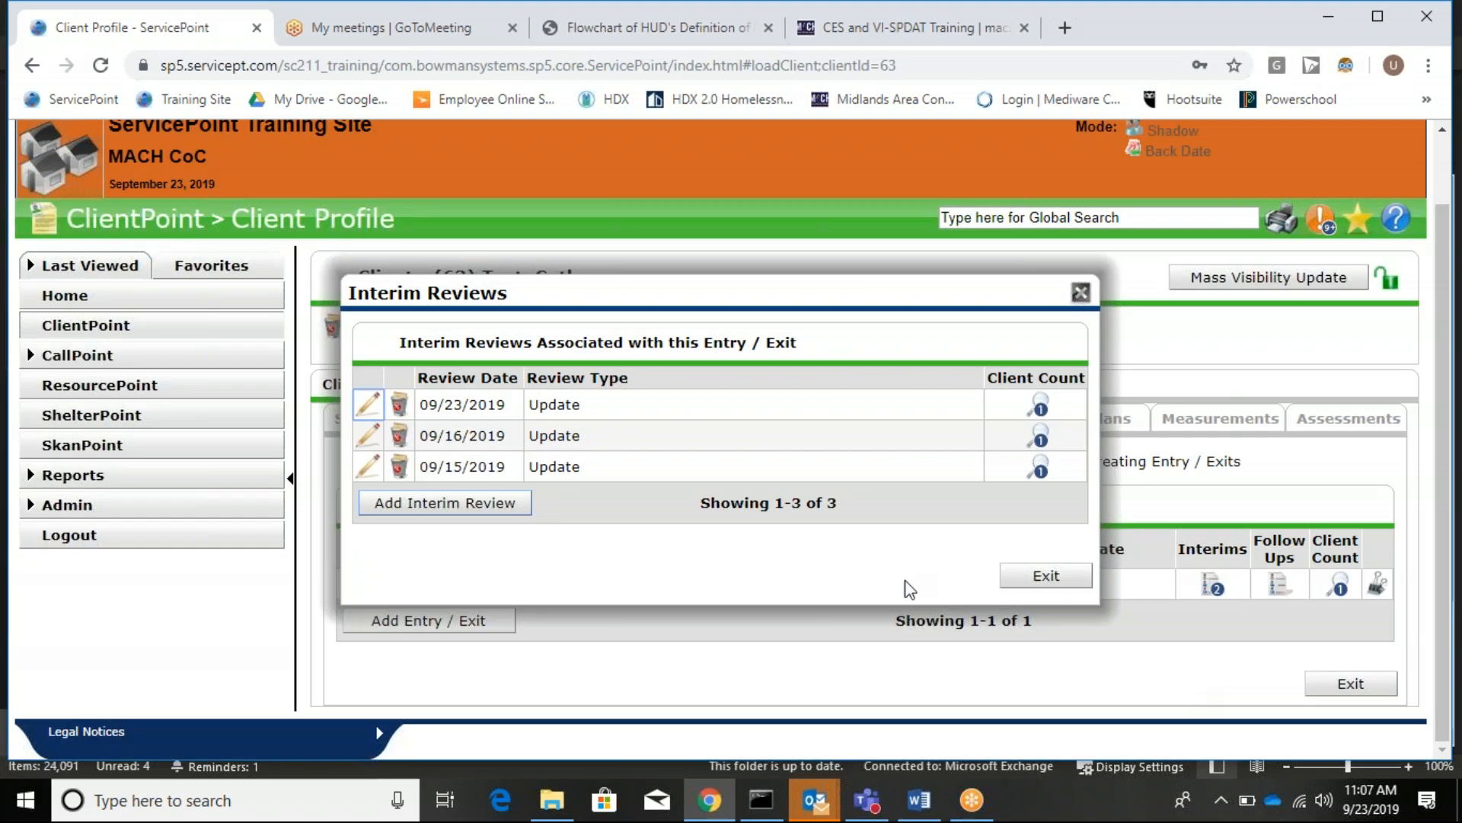
{"action": "left_click", "coordinate": [1045, 575]}
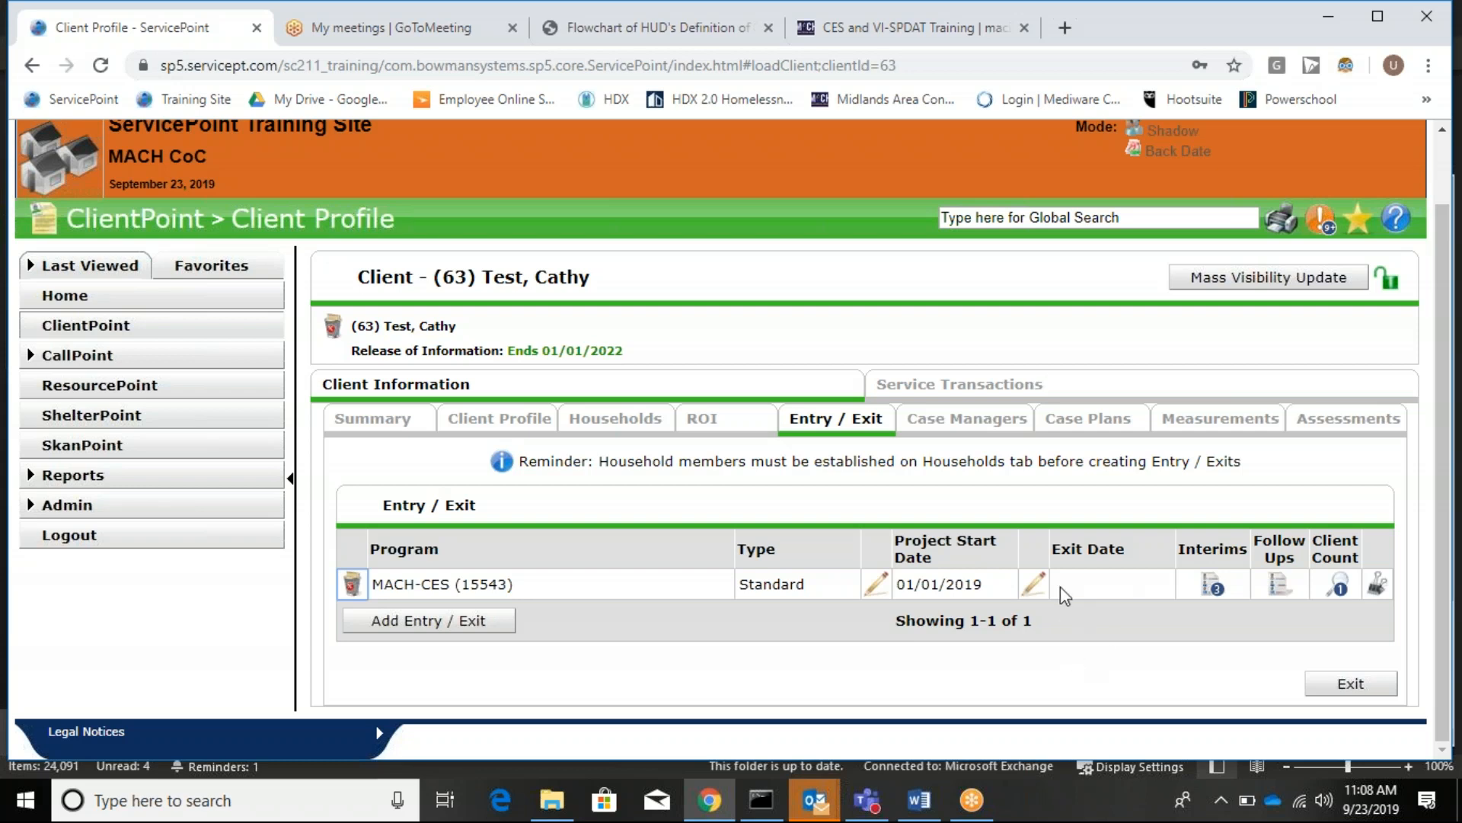
{"action": "left_click", "coordinate": [1037, 590]}
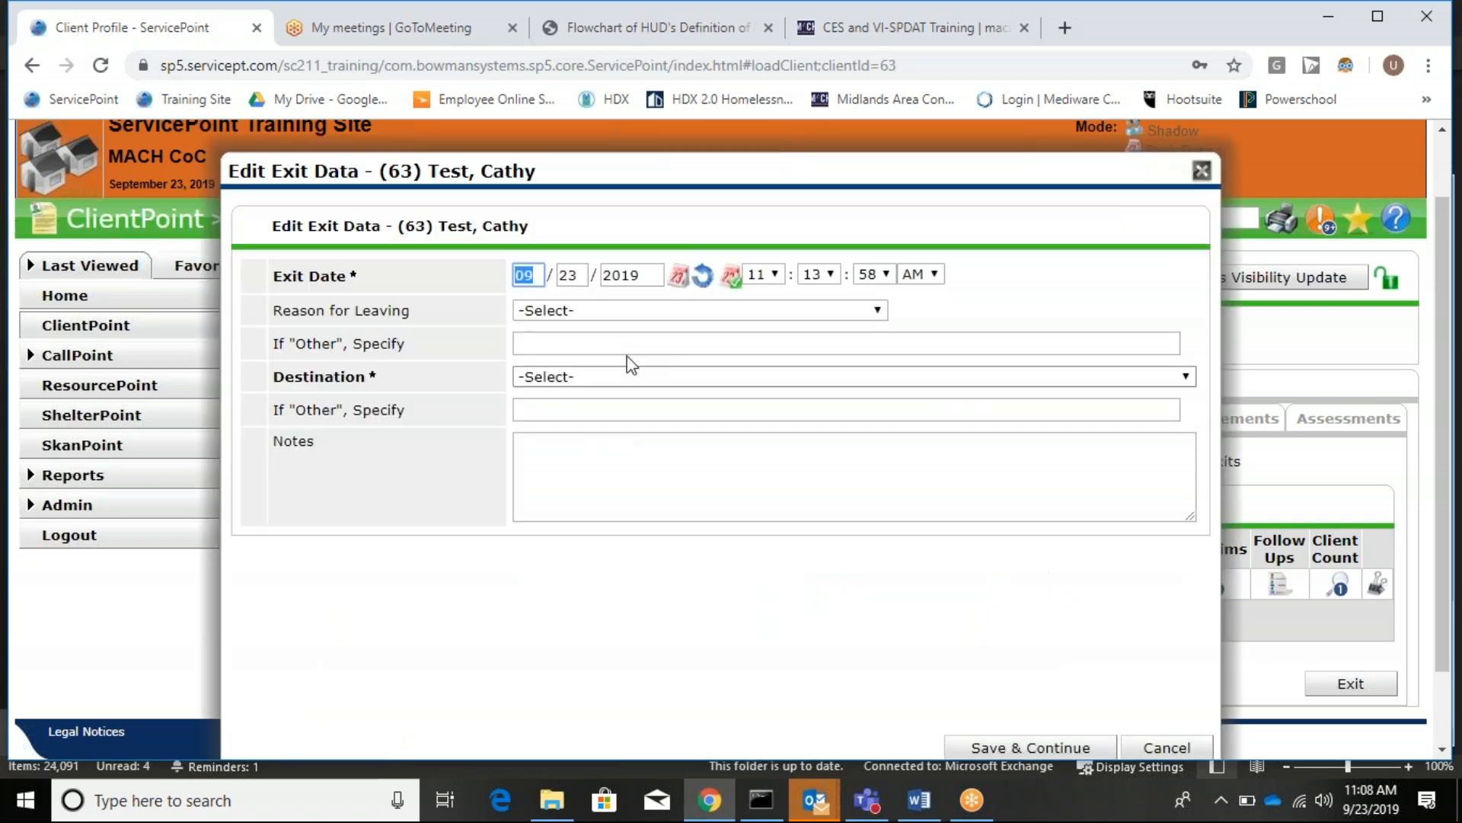
Save the exit with reason Completed program and destination permanent housing for formerly homeless persons.
{"action": "left_click", "coordinate": [600, 316]}
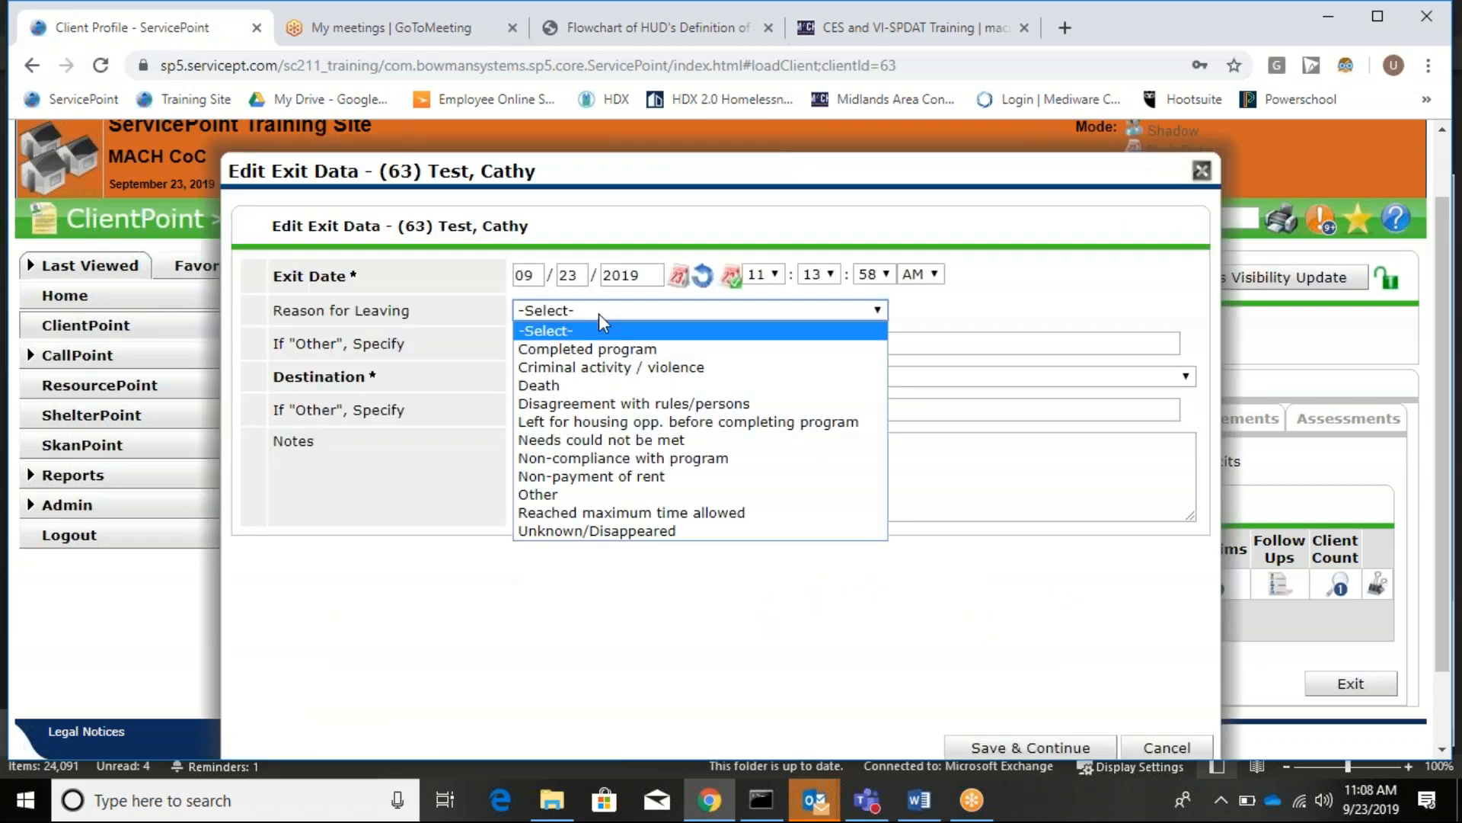
{"action": "left_click", "coordinate": [602, 355]}
{"action": "left_click", "coordinate": [614, 376]}
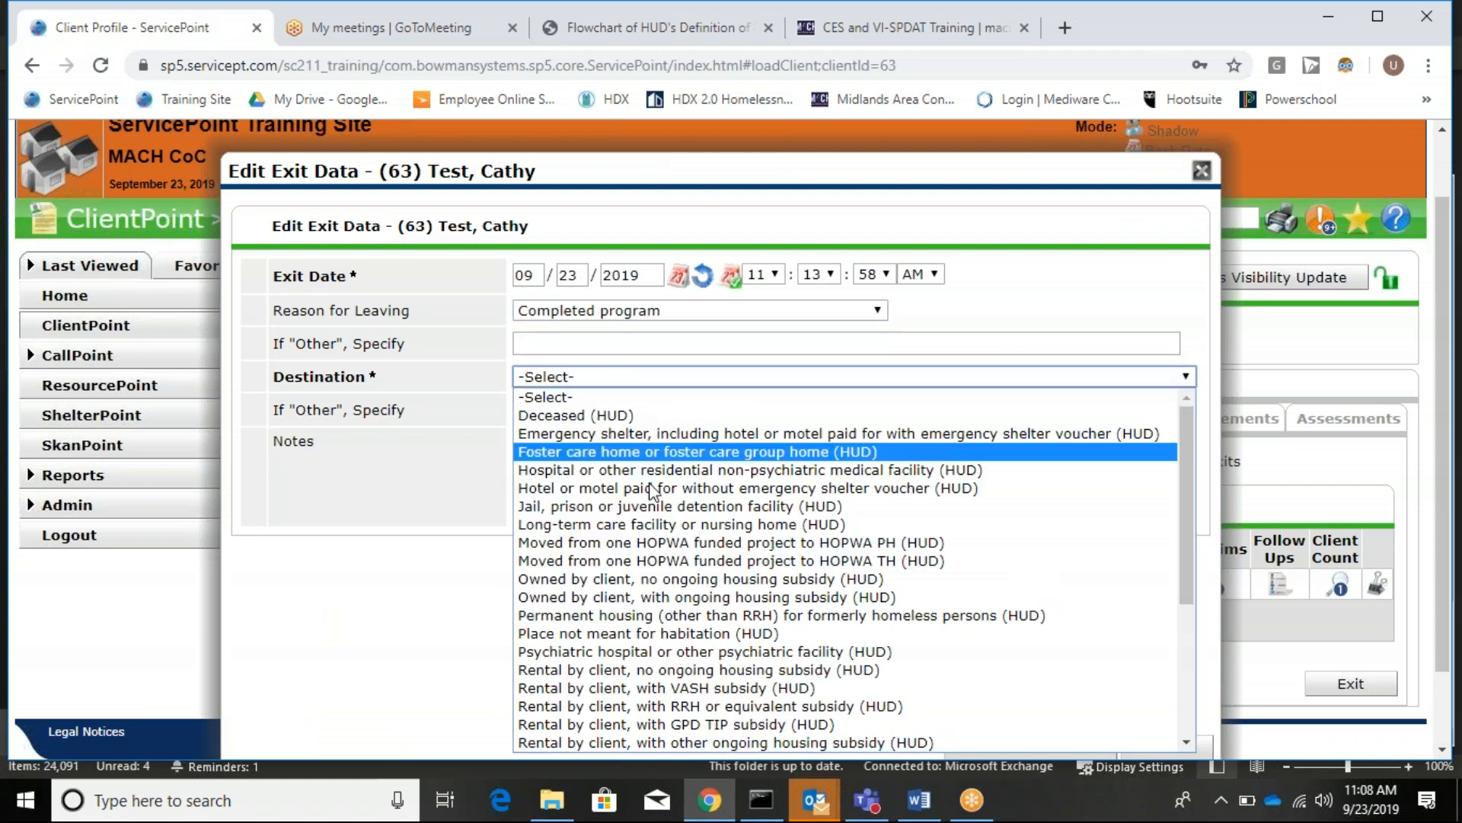
{"action": "left_click", "coordinate": [678, 614]}
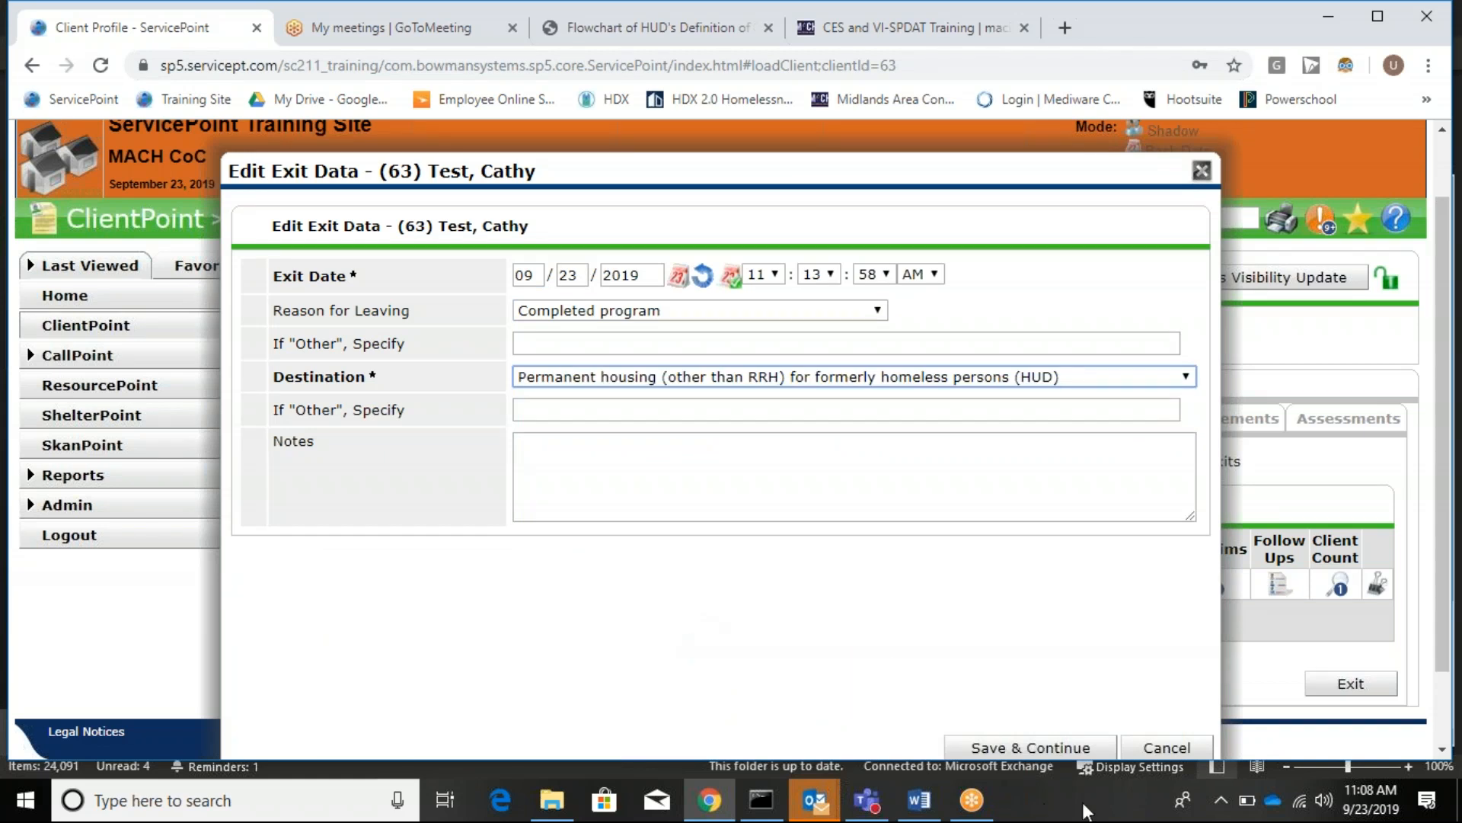
{"action": "left_click", "coordinate": [1063, 750]}
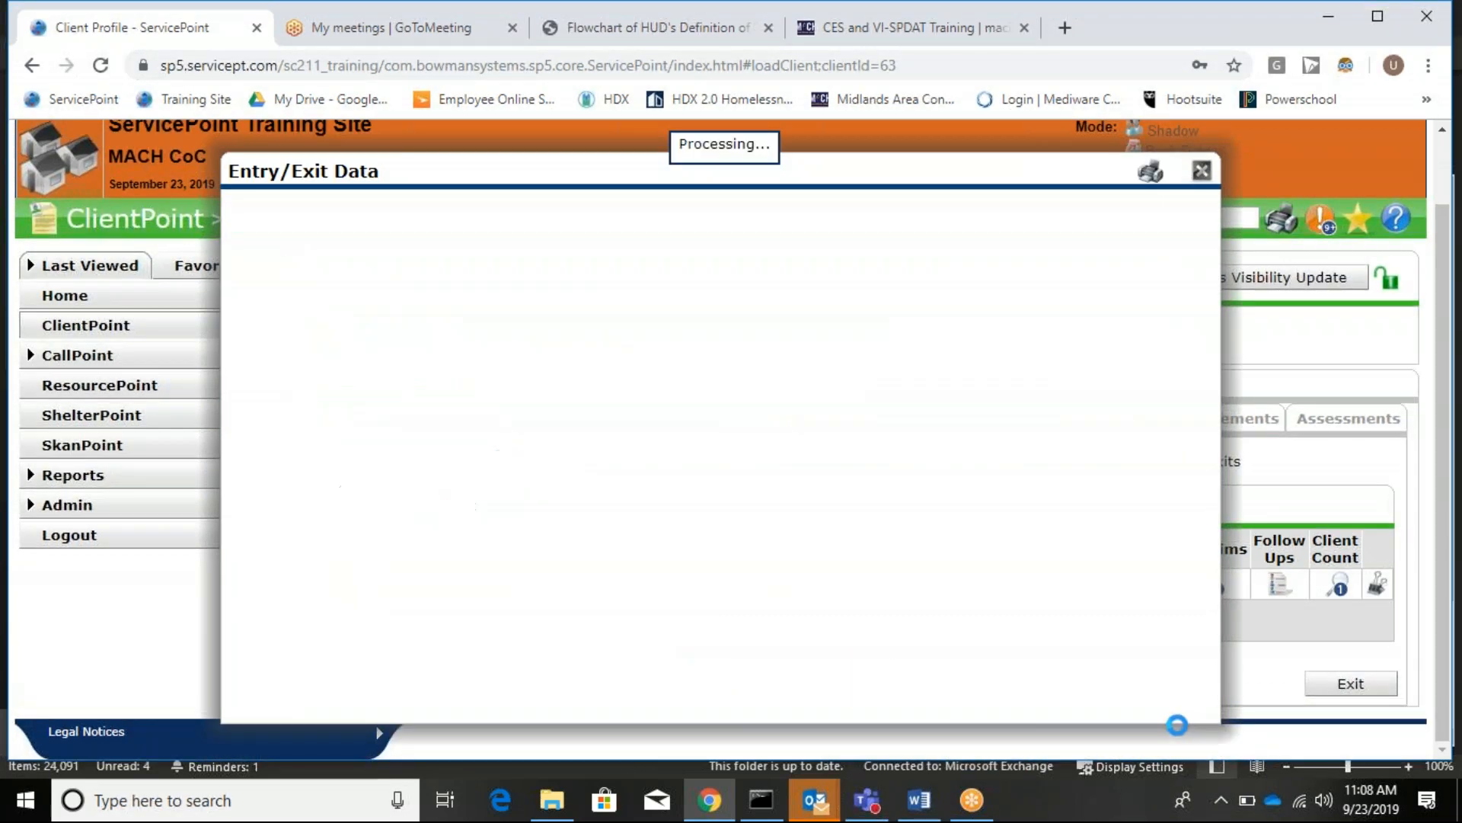
{"action": "left_click", "coordinate": [1203, 170]}
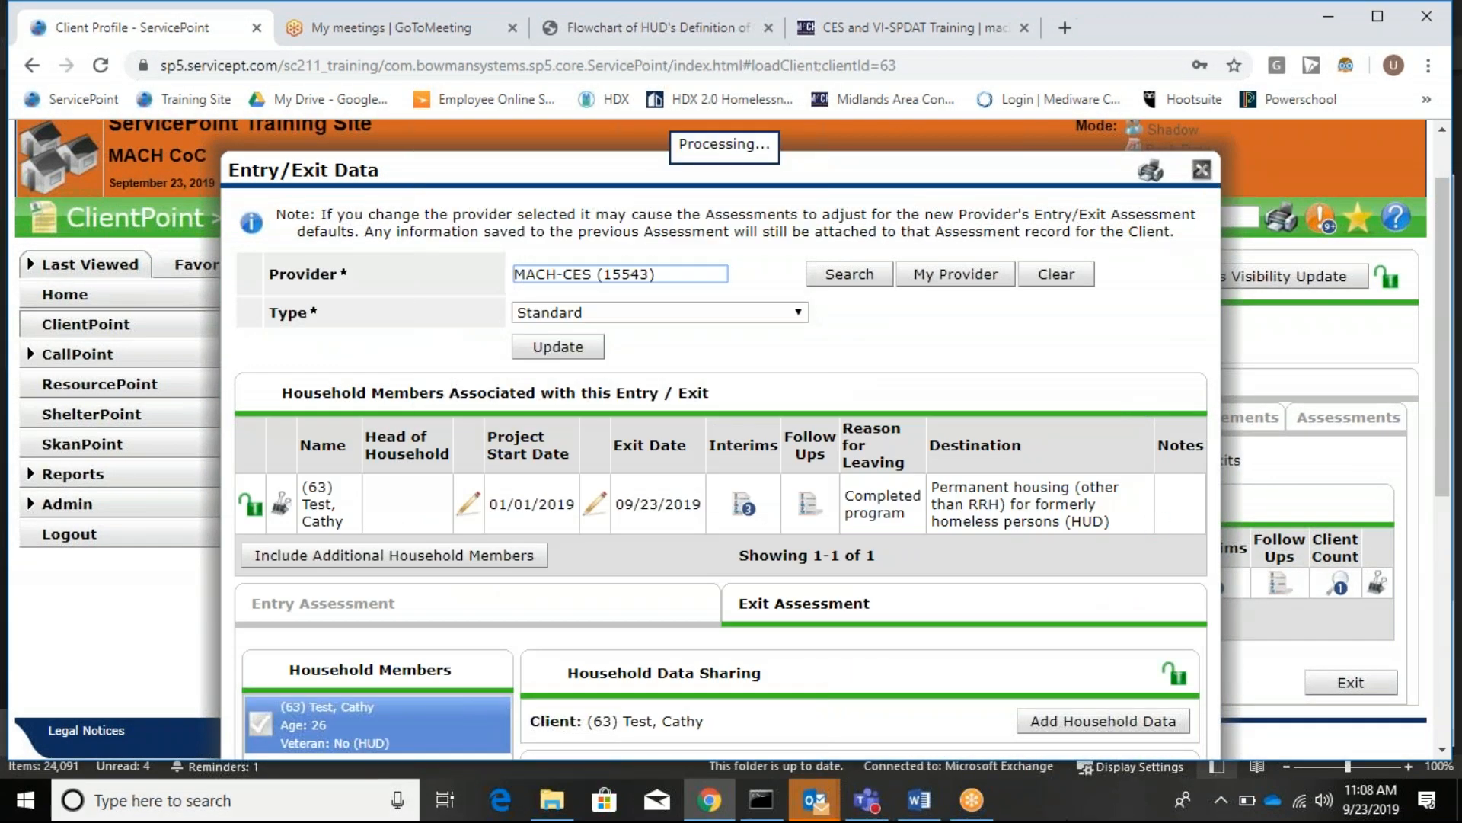
{"action": "scroll", "coordinate": [1024, 499], "scroll_direction": "down", "scroll_amount": 3}
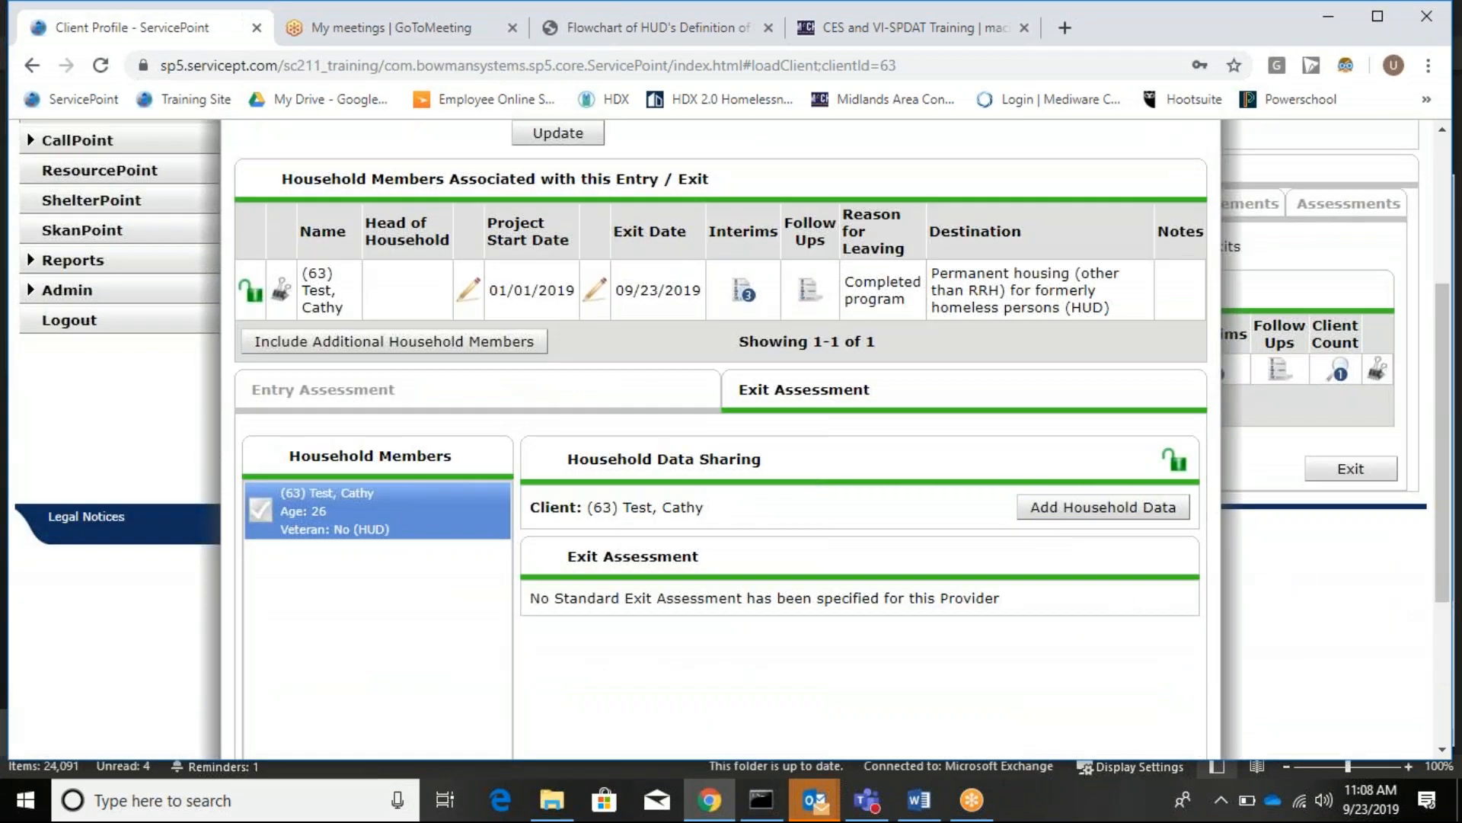
{"action": "scroll", "coordinate": [1058, 457], "scroll_direction": "up", "scroll_amount": 4}
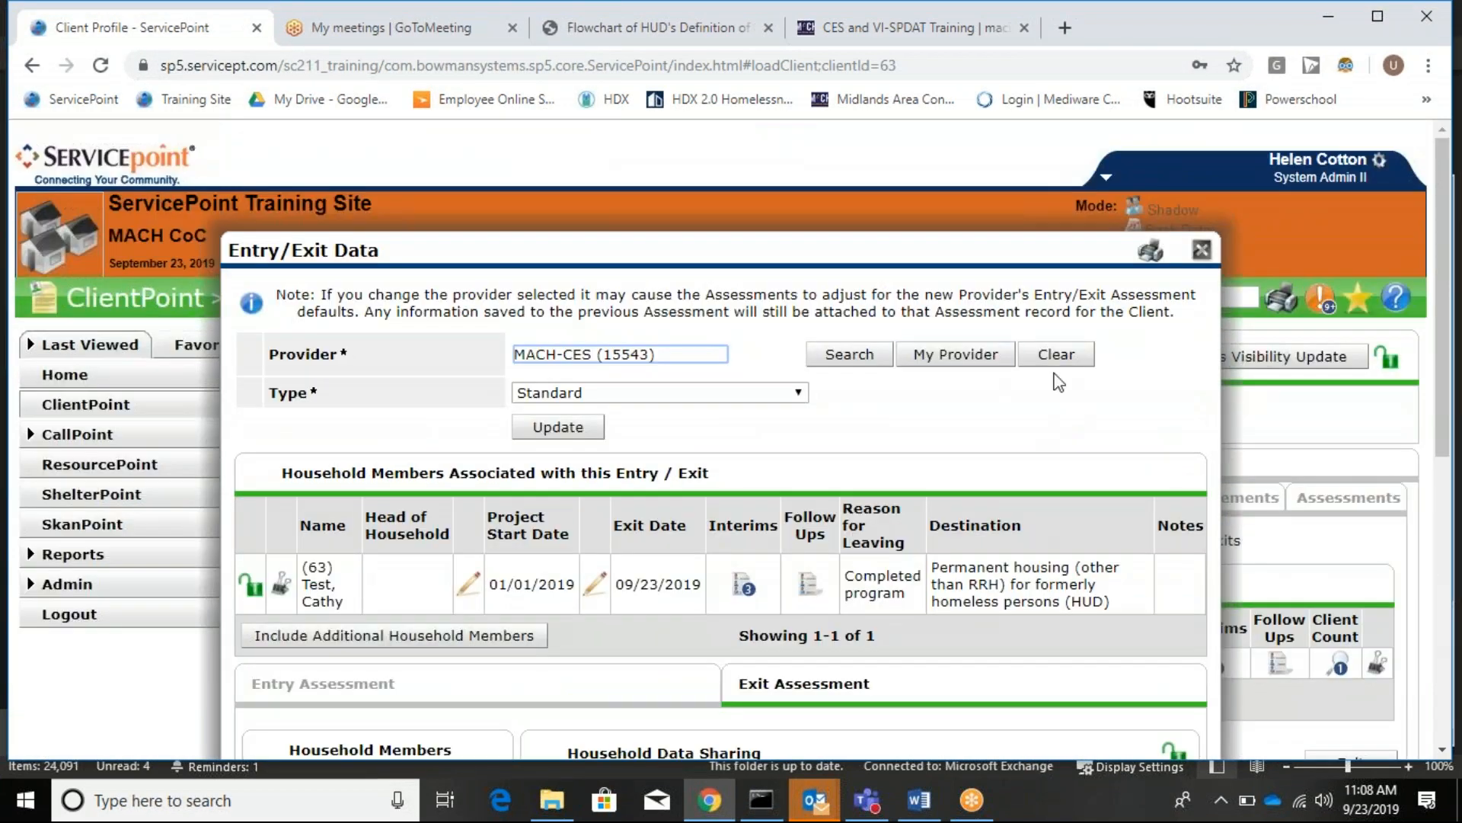
{"action": "left_click", "coordinate": [1202, 250]}
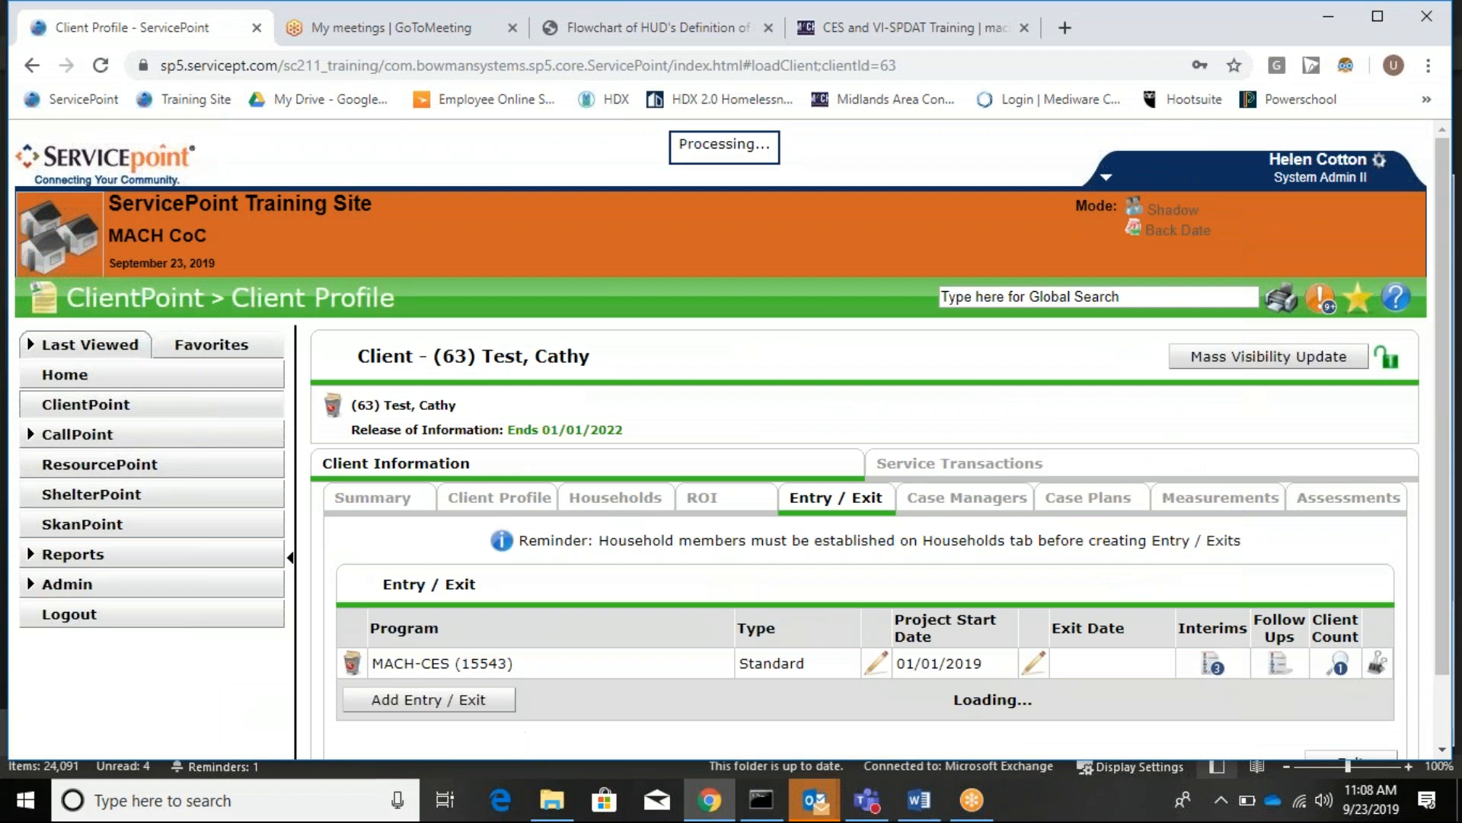
{"action": "scroll", "coordinate": [1445, 488], "scroll_direction": "down", "scroll_amount": 1}
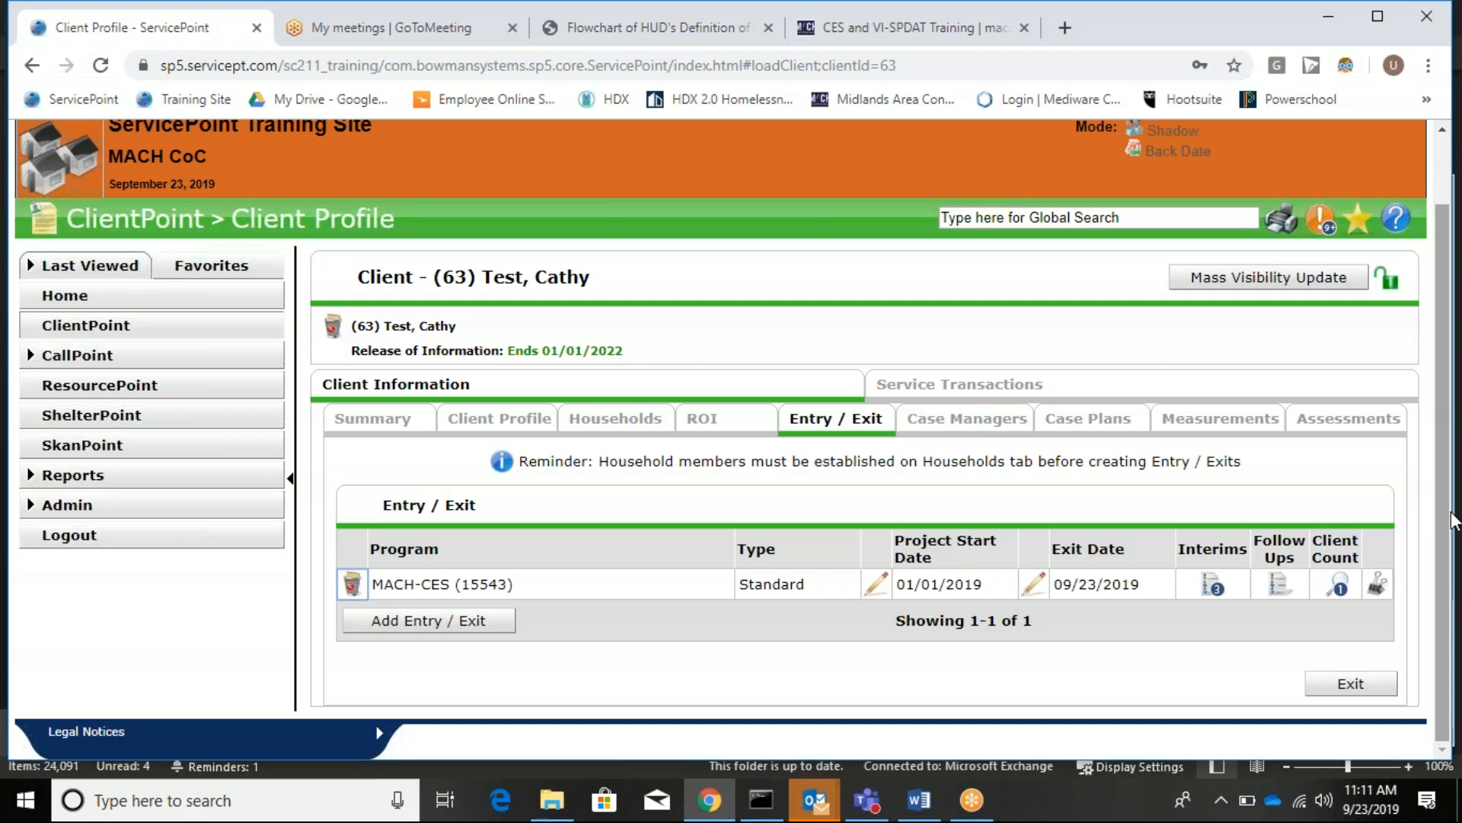
{"action": "left_click", "coordinate": [1277, 41]}
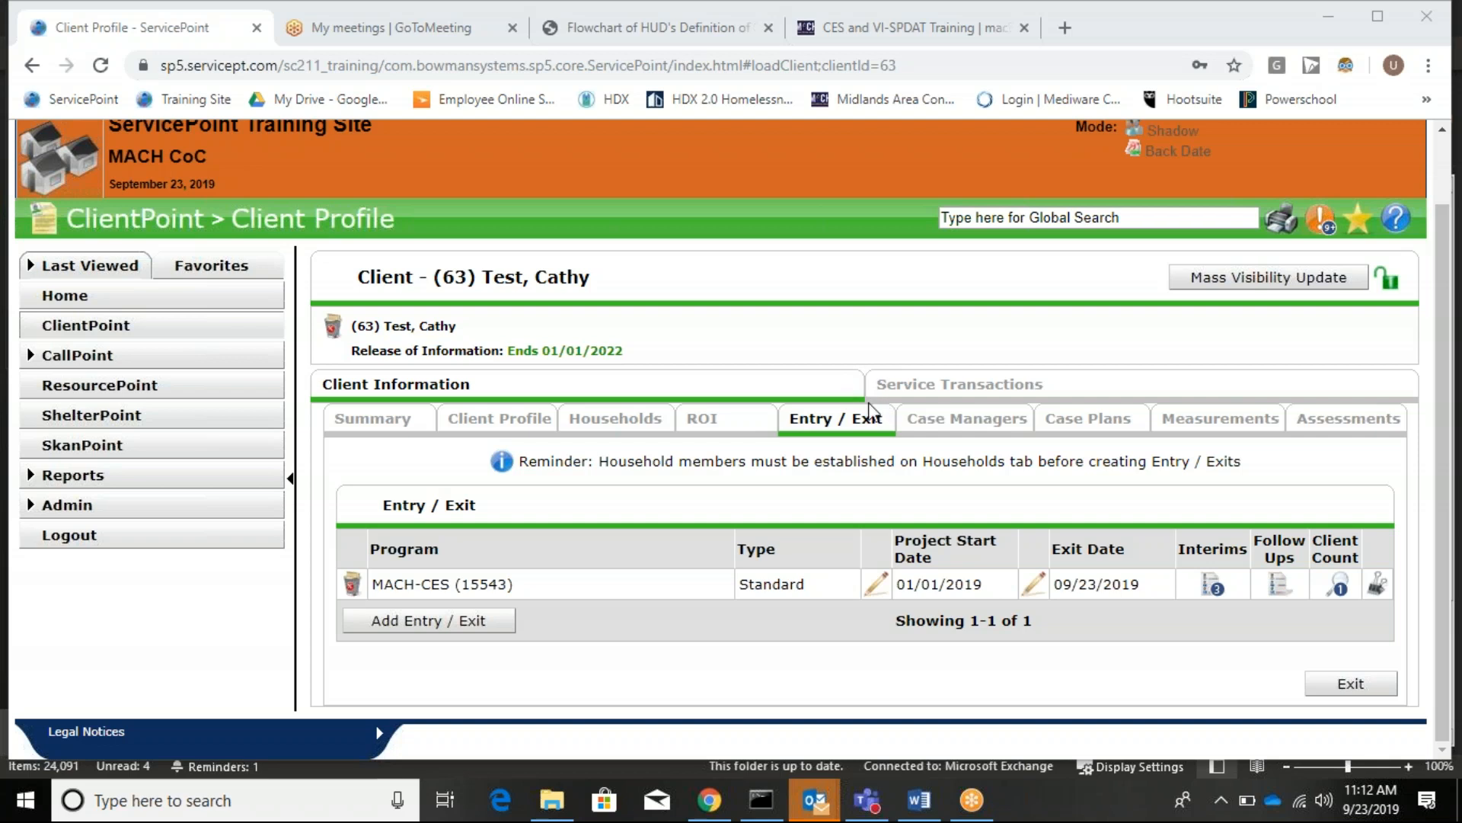
{"action": "mouse_move", "coordinate": [552, 800]}
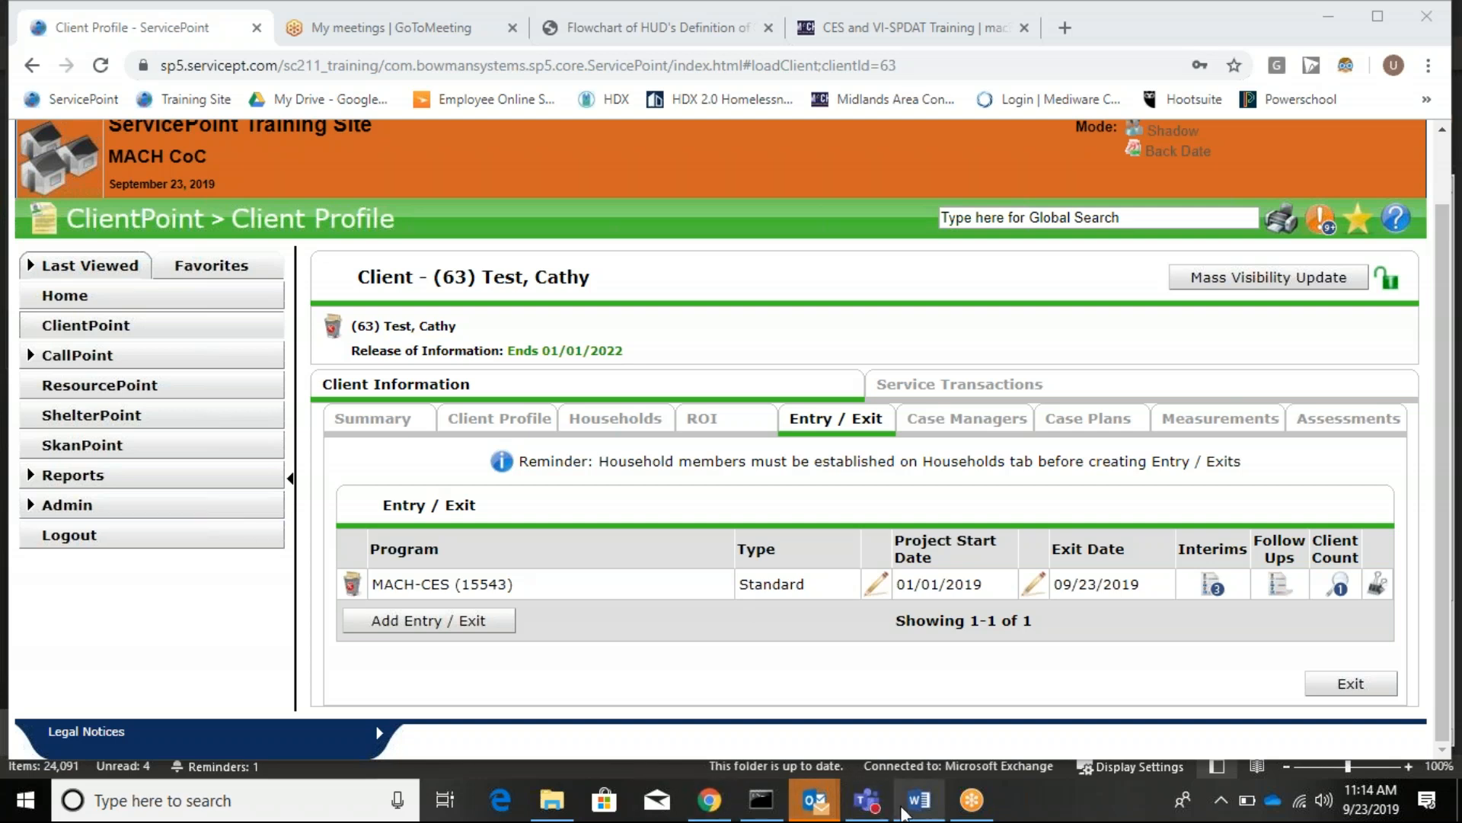
{"action": "mouse_move", "coordinate": [815, 801]}
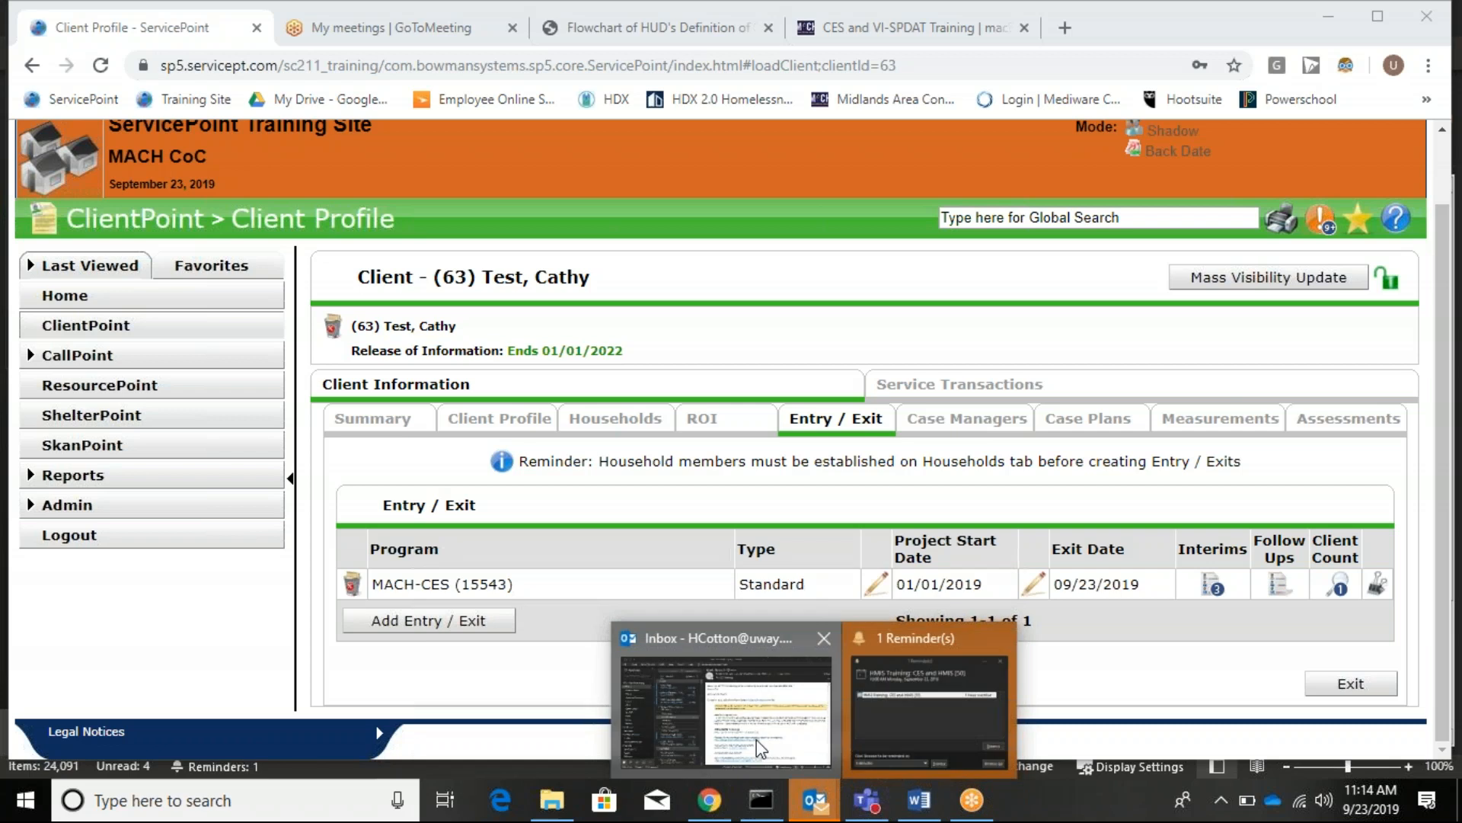
{"action": "left_click", "coordinate": [756, 738]}
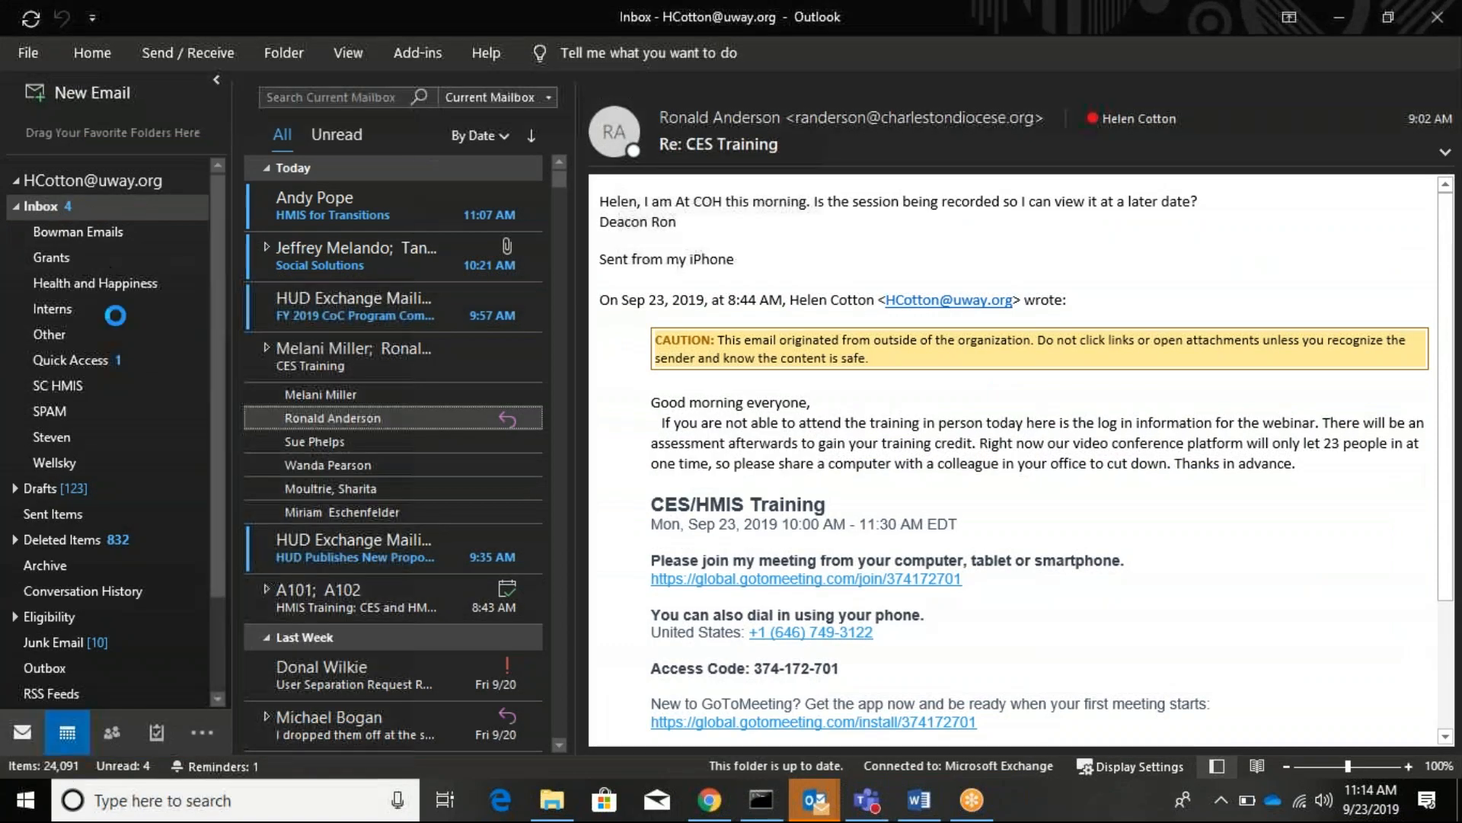
{"action": "left_click", "coordinate": [68, 732]}
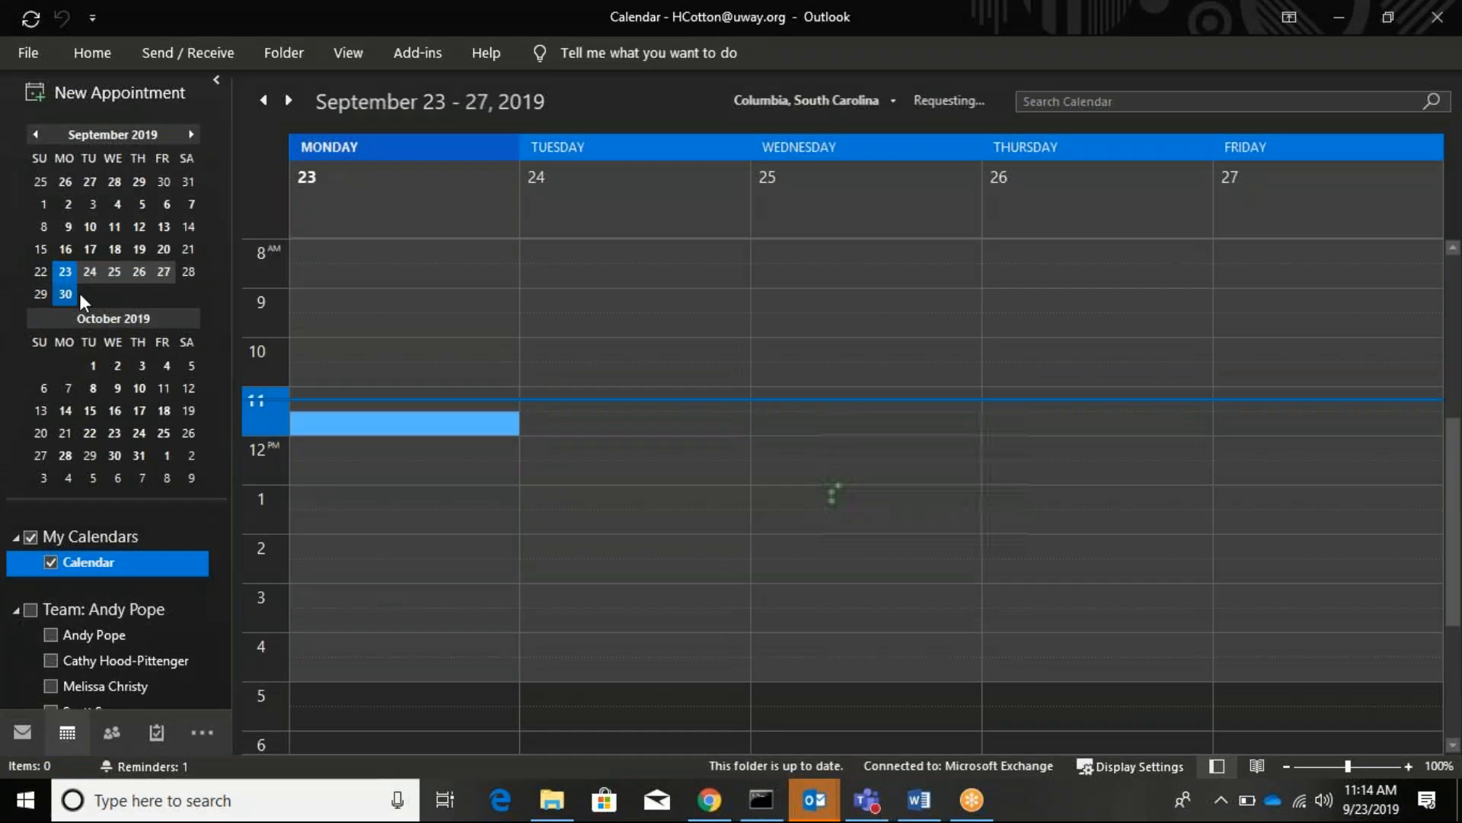
{"action": "left_click", "coordinate": [65, 295]}
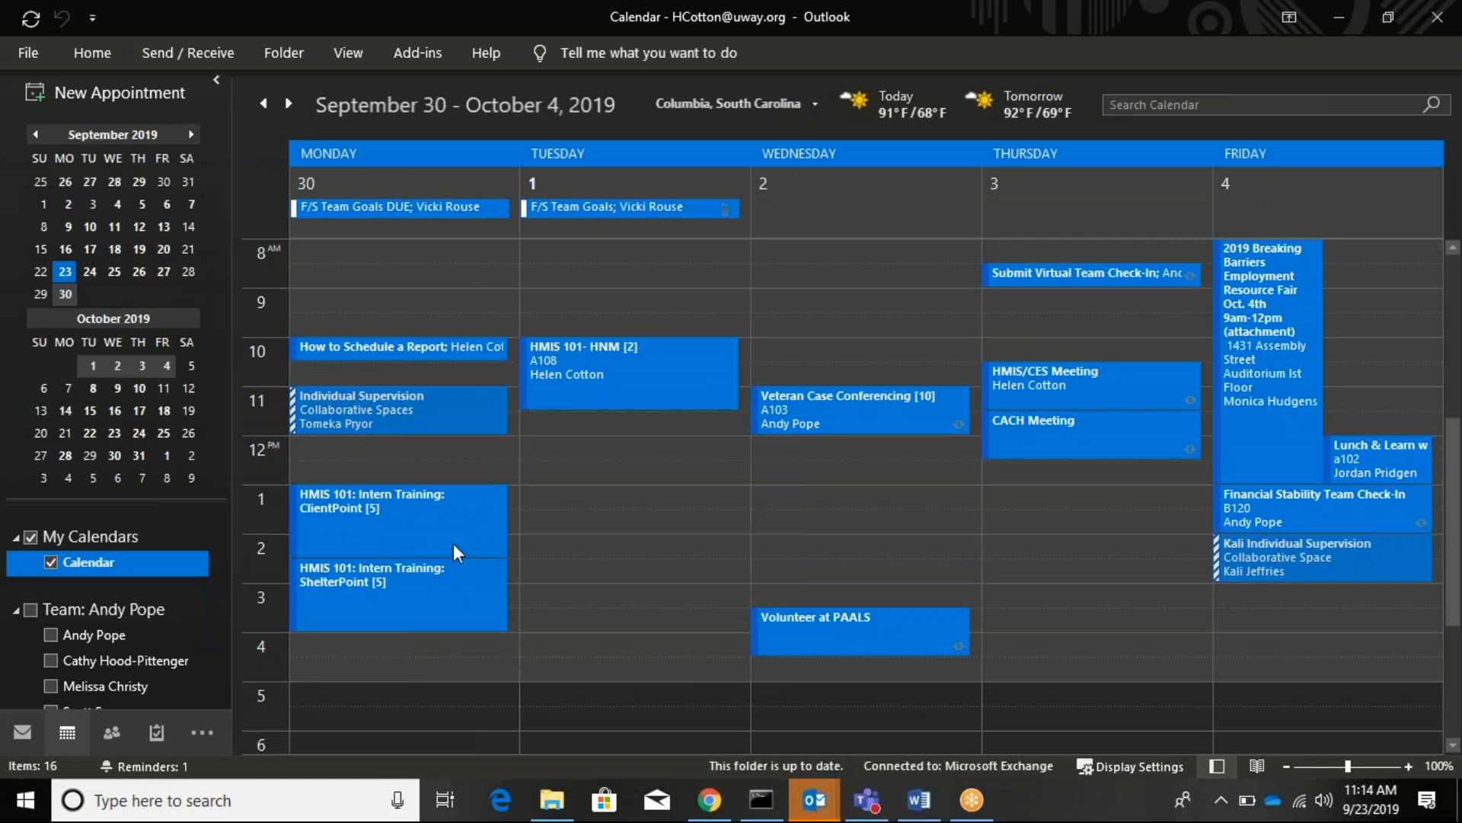
{"action": "mouse_move", "coordinate": [411, 599]}
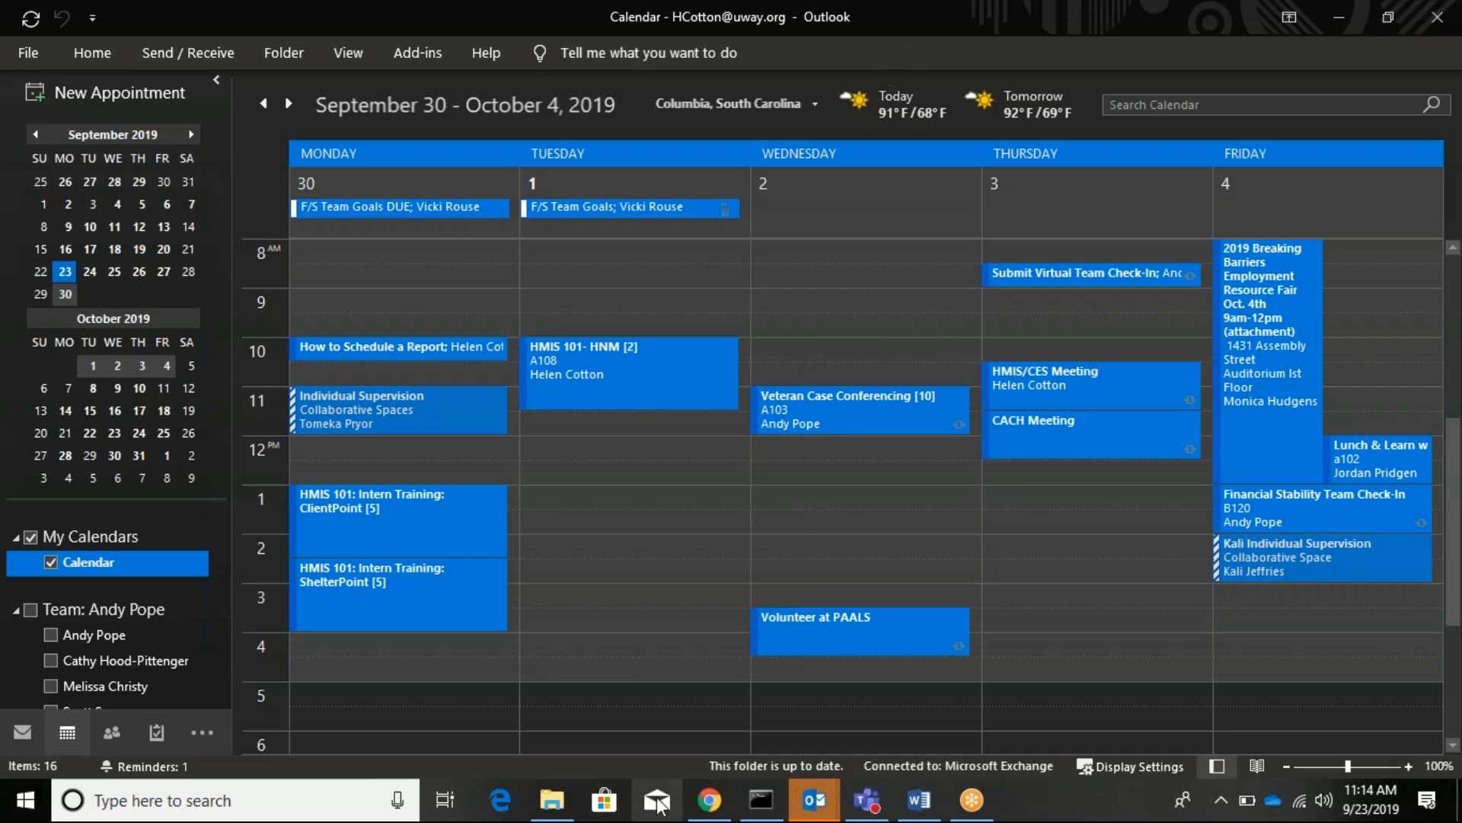
{"action": "left_click", "coordinate": [695, 814]}
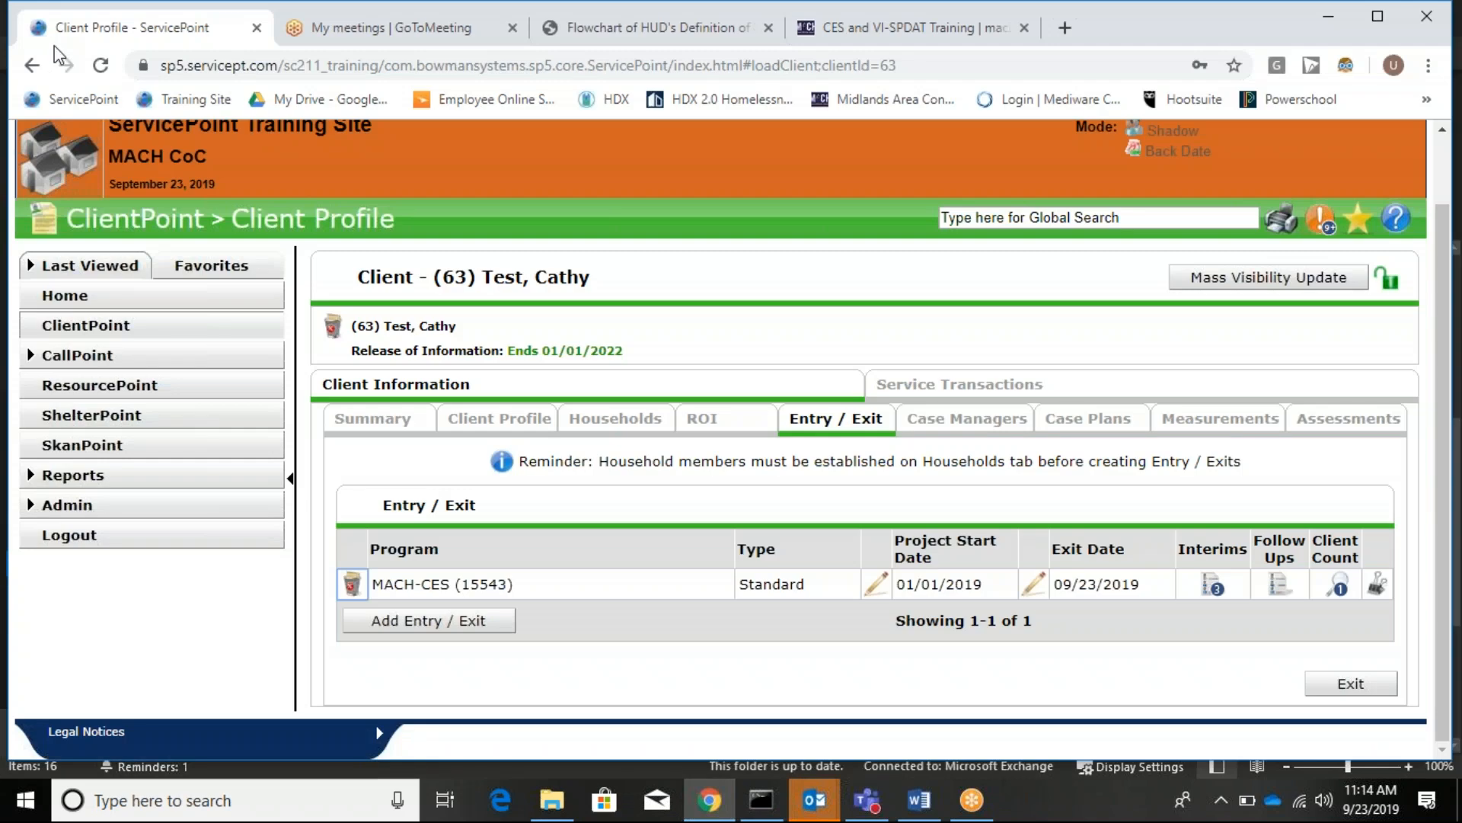